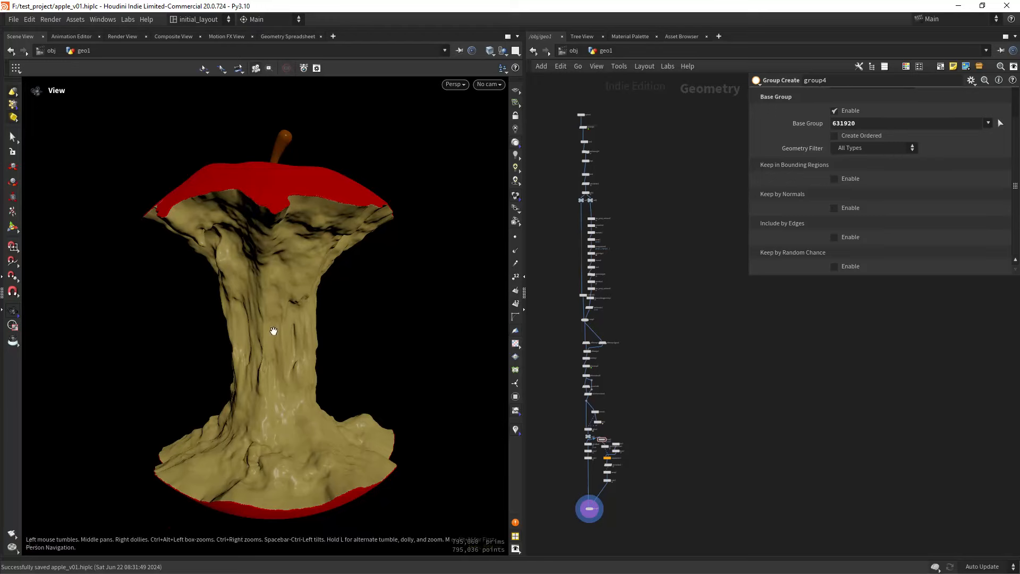
- Examine the finished eaten-apple model from several angles, including the bitten core and the remaining red skin
left_click_drag(273, 330, 301, 330)
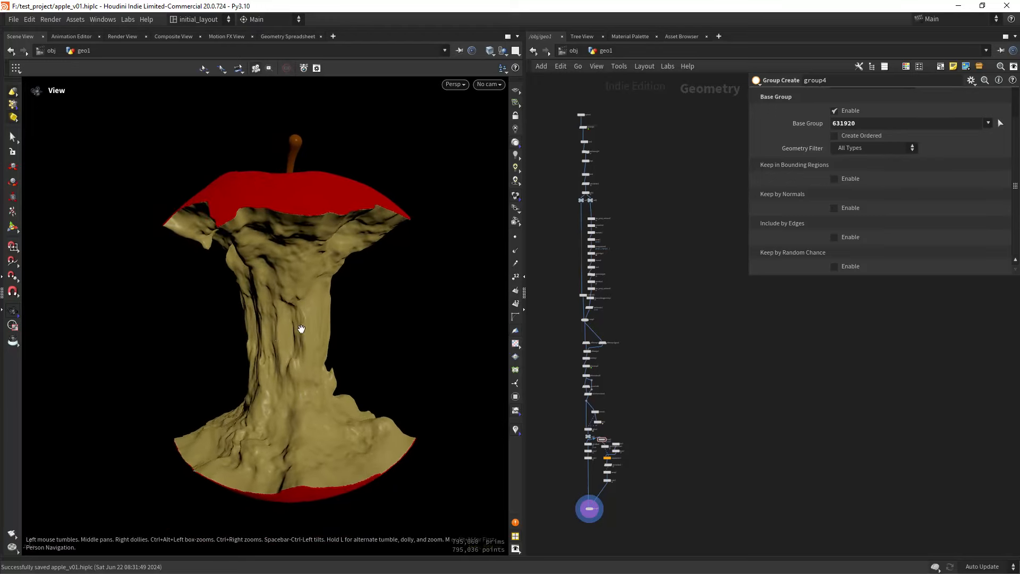
right_click_drag(300, 330, 289, 344)
mouse_move(289, 344)
left_mouse_down()
mouse_move(332, 332)
mouse_move(282, 331)
left_mouse_up()
right_click_drag(282, 331, 302, 324)
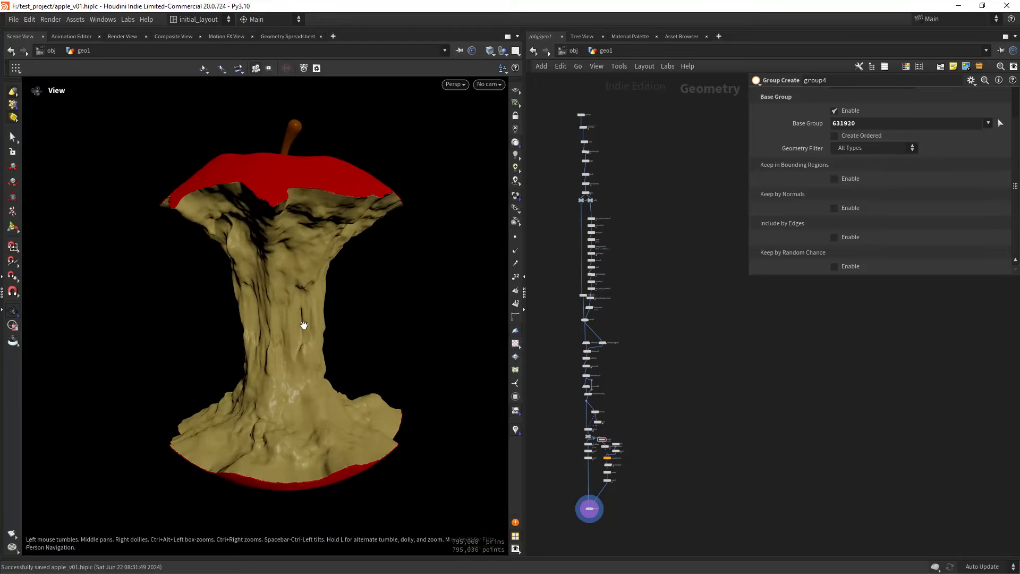
mouse_move(303, 324)
left_mouse_down()
mouse_move(296, 340)
mouse_move(291, 314)
left_mouse_up()
right_click_drag(292, 314, 296, 305)
middle_click_drag(296, 305, 297, 311)
right_click_drag(297, 311, 308, 304)
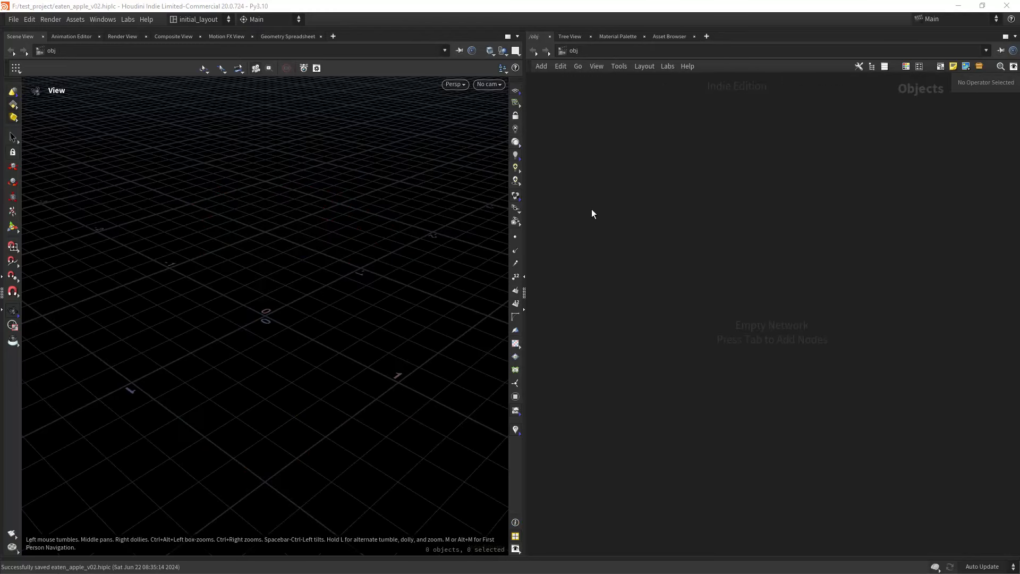
- Create a Geometry object in the empty scene and enter its network
key("Tab")
type("geo")
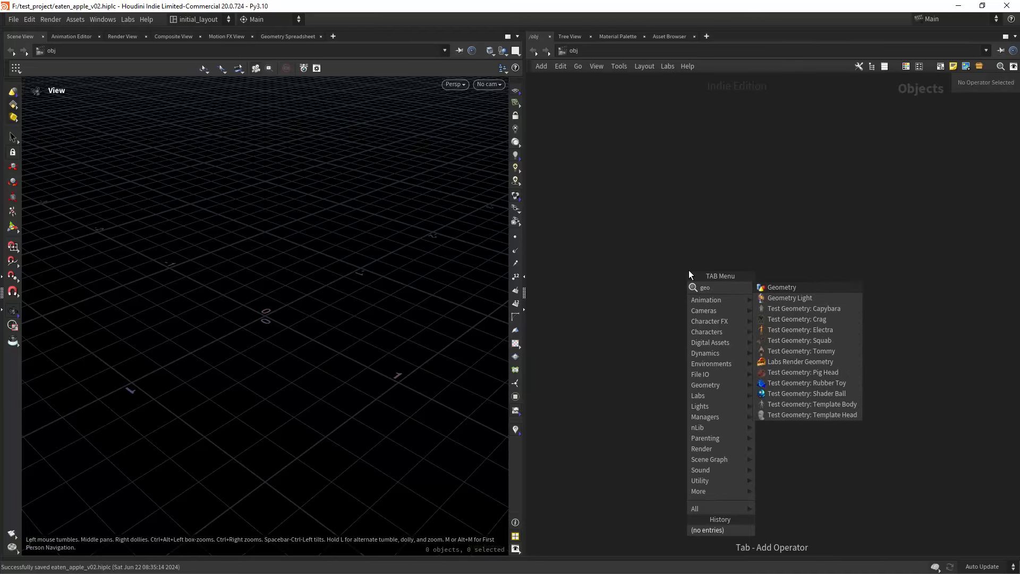
key("Return")
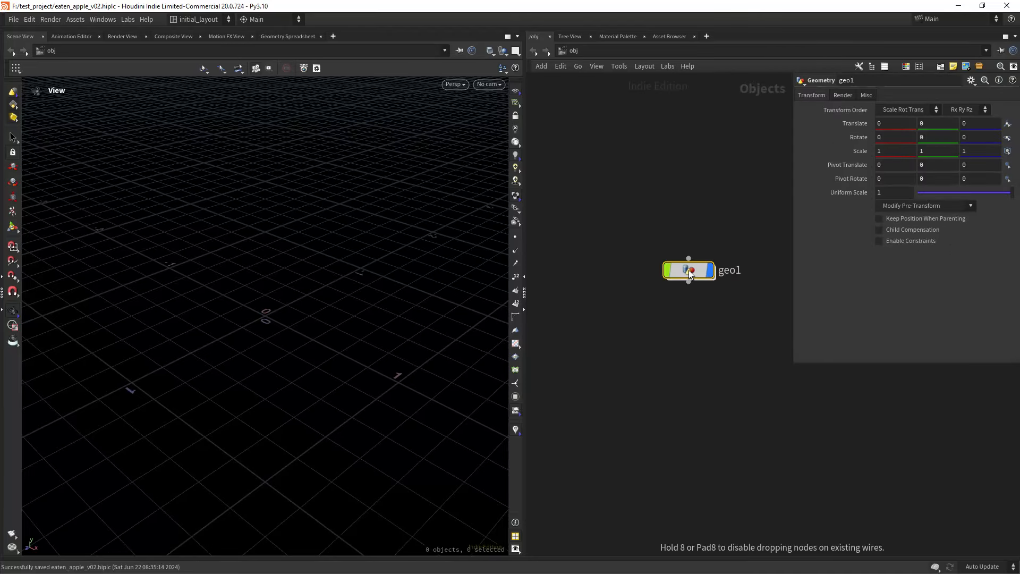
key("Return")
- Add a polygon Sphere node as the base shape of the apple
key("Tab")
type("sphere")
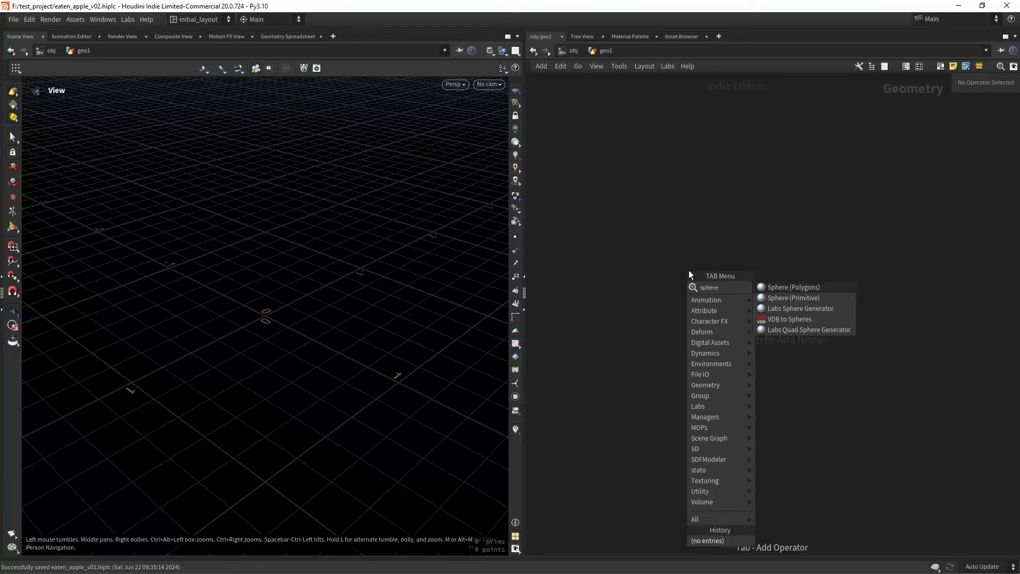
key("Return")
scroll(319, 318, "up", 3)
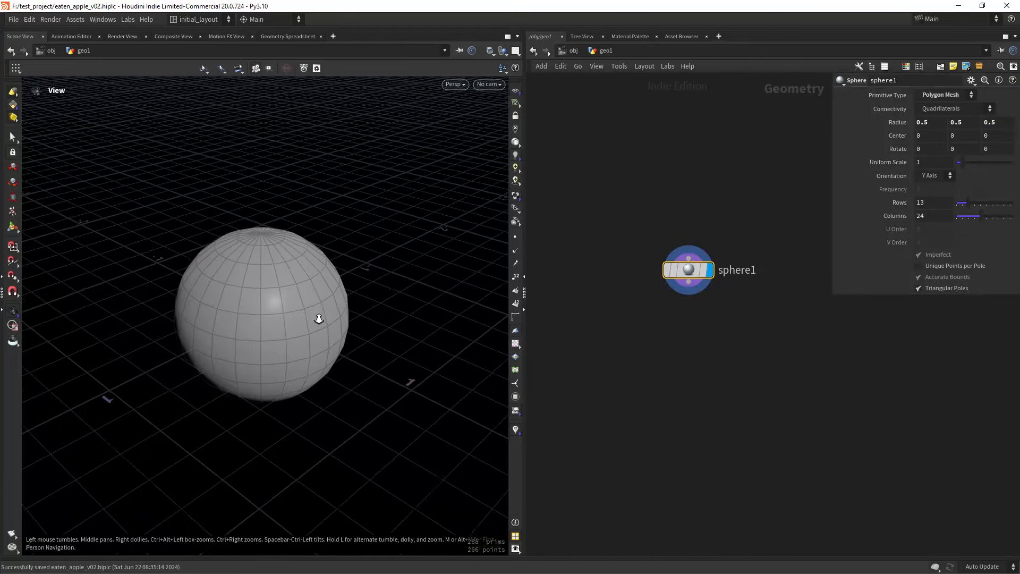
middle_click_drag(325, 314, 342, 302)
- Set the sphere's primitive type to Polygon and its frequency to 30
left_click(924, 96)
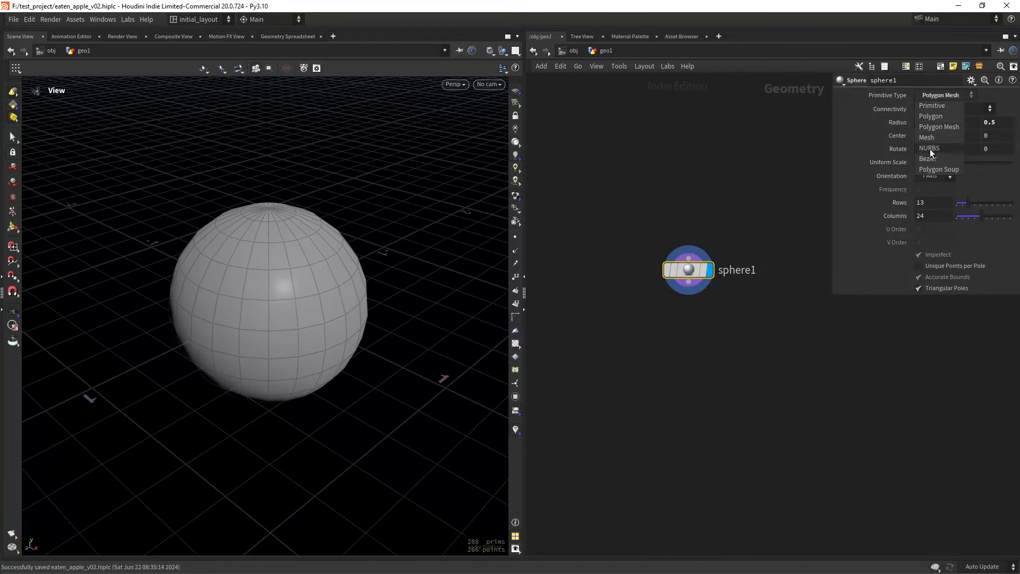
left_click(935, 117)
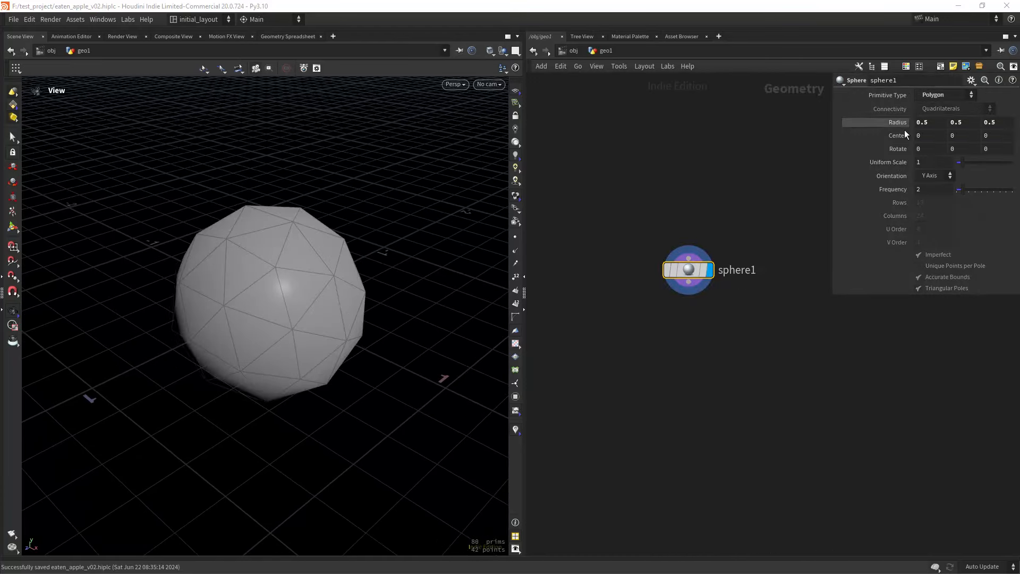
left_click(927, 190)
type("30")
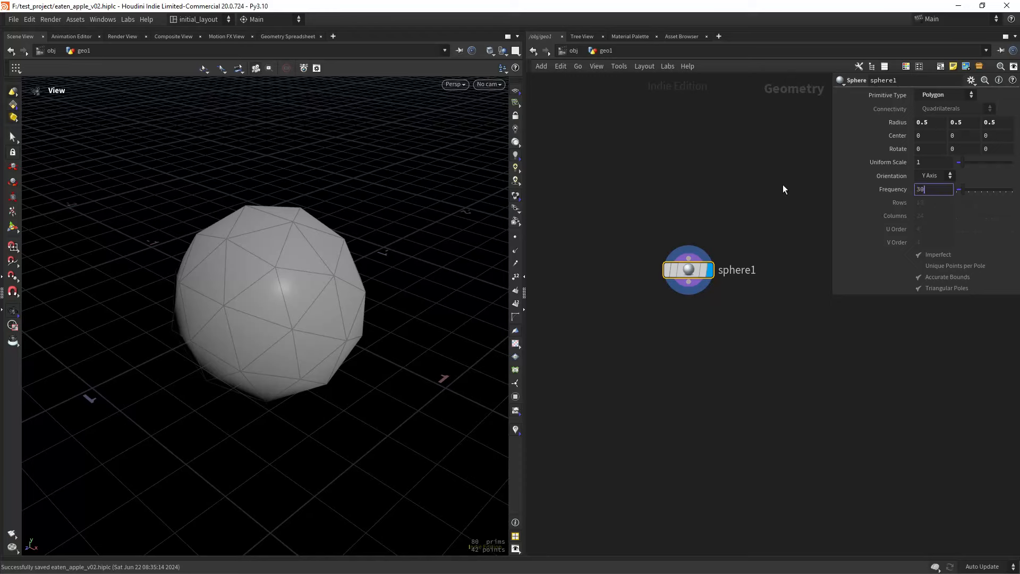
key("Return")
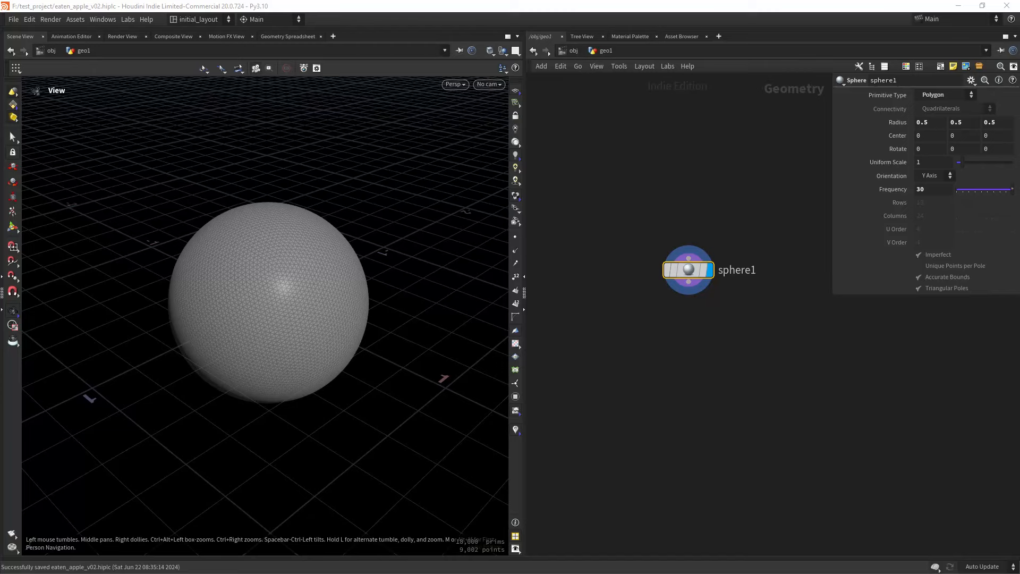
- Add a Point VOP node fed by the sphere, display its result and enter its network
key("Tab")
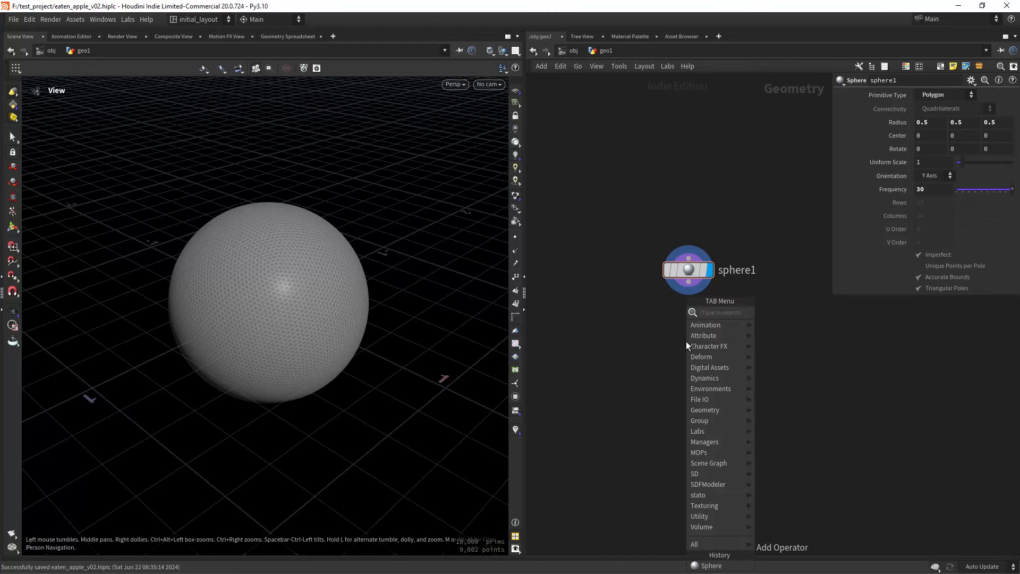
type("pvop")
key("Return")
left_click(686, 341)
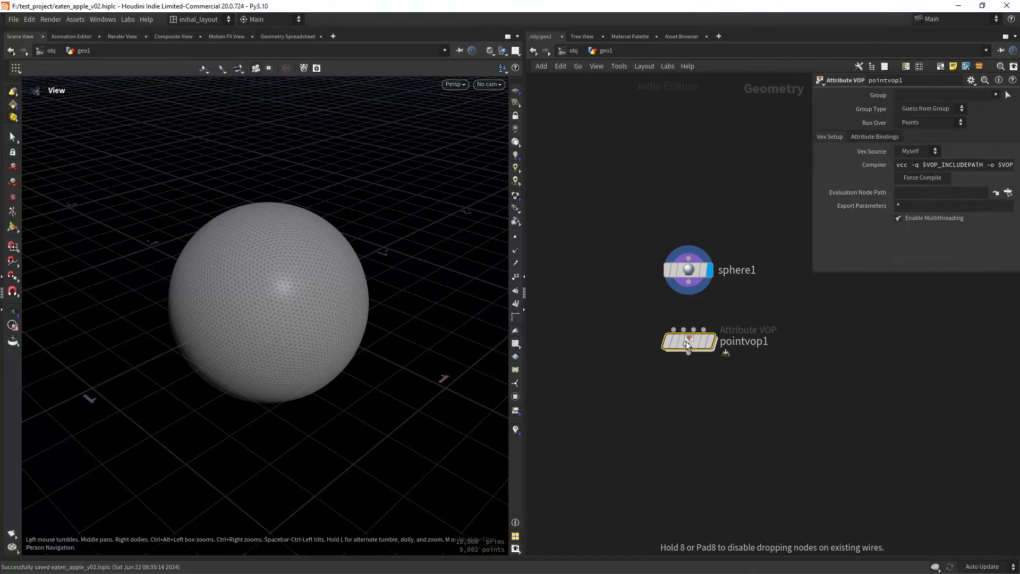
left_click(710, 341)
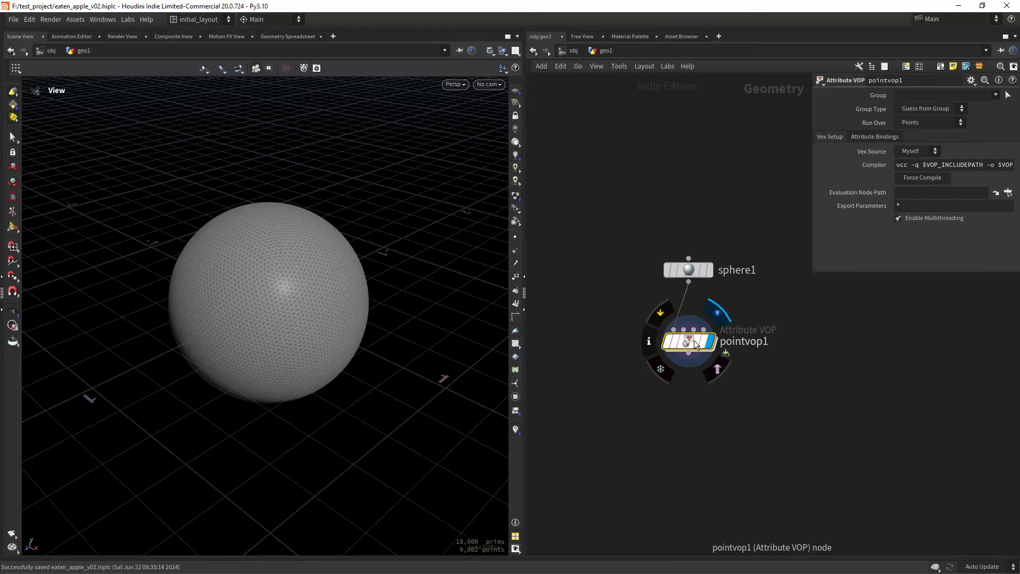
double_click(694, 344)
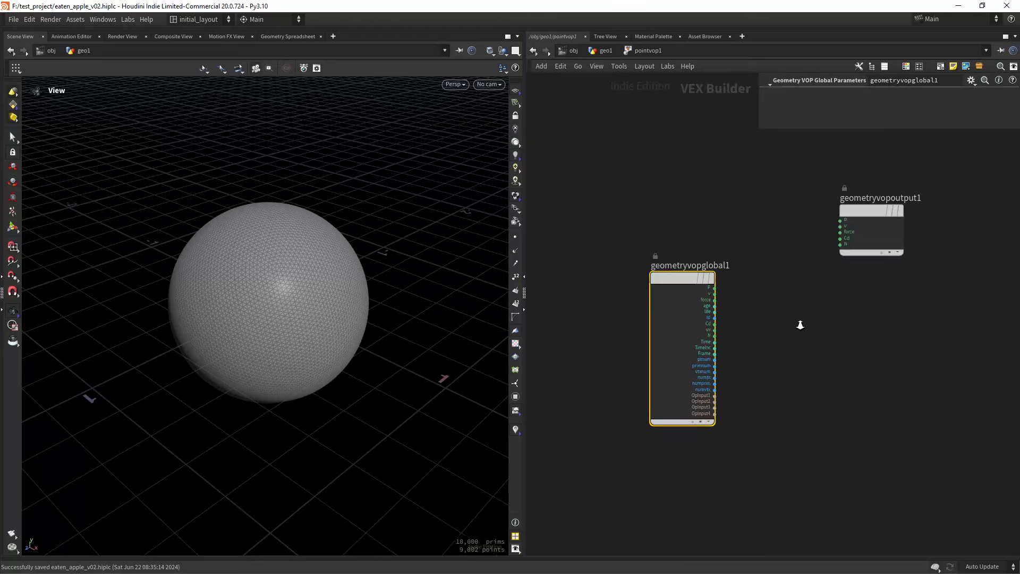
- Add a Relative to Bounding Box node beside the geometry global parameters
key("Tab")
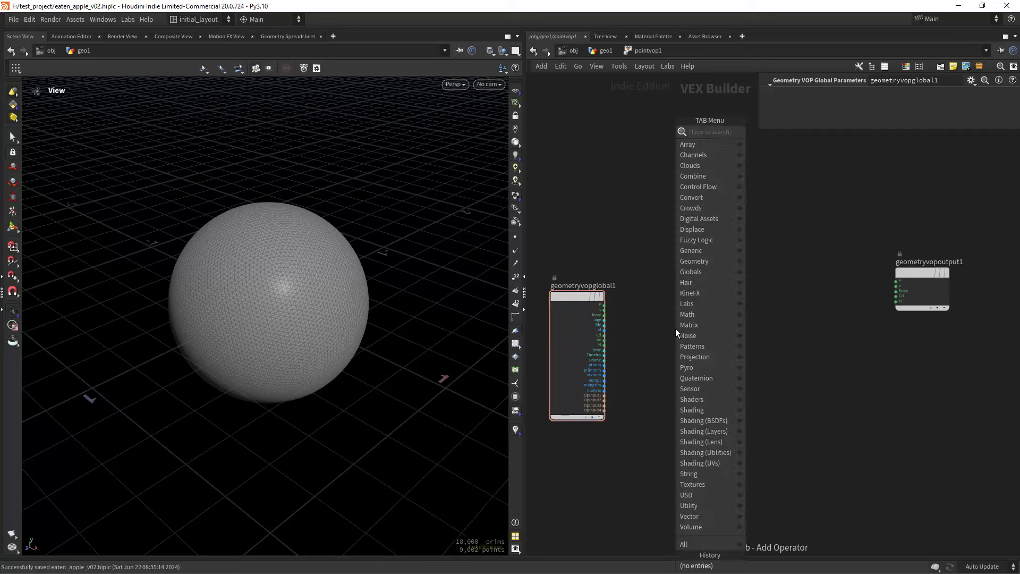
type("rela")
key("Return")
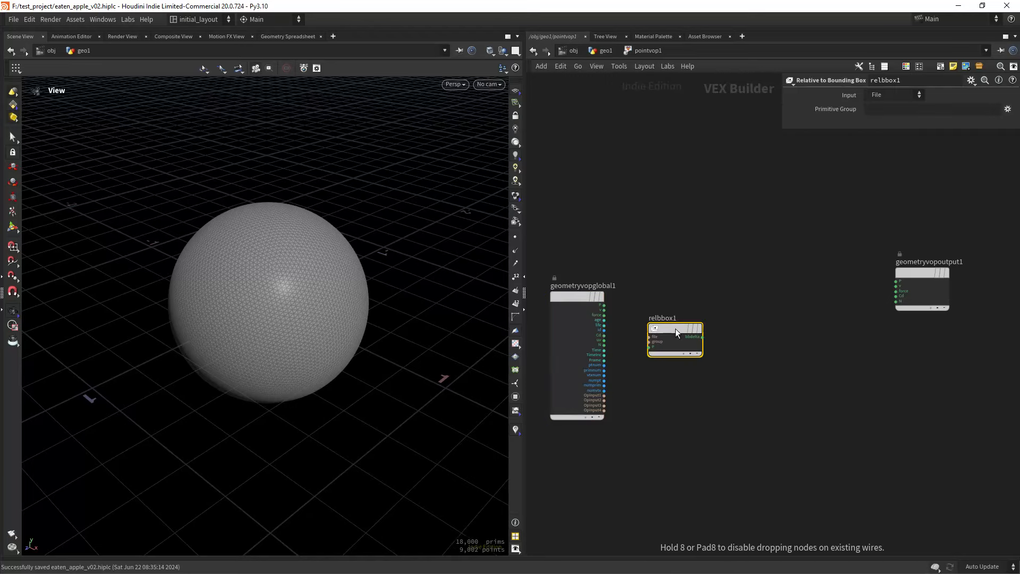
left_click(676, 332)
- Add a Vector to Float node fed by the bounding box output and wire its second component to the output's Cd
key("Tab")
type("vectof")
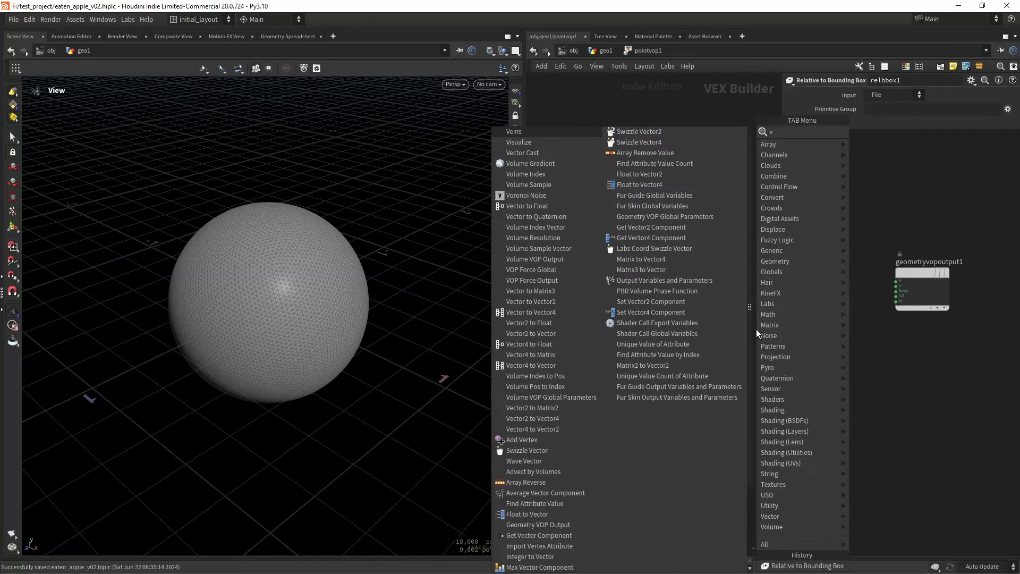
key("Return")
left_click(757, 331)
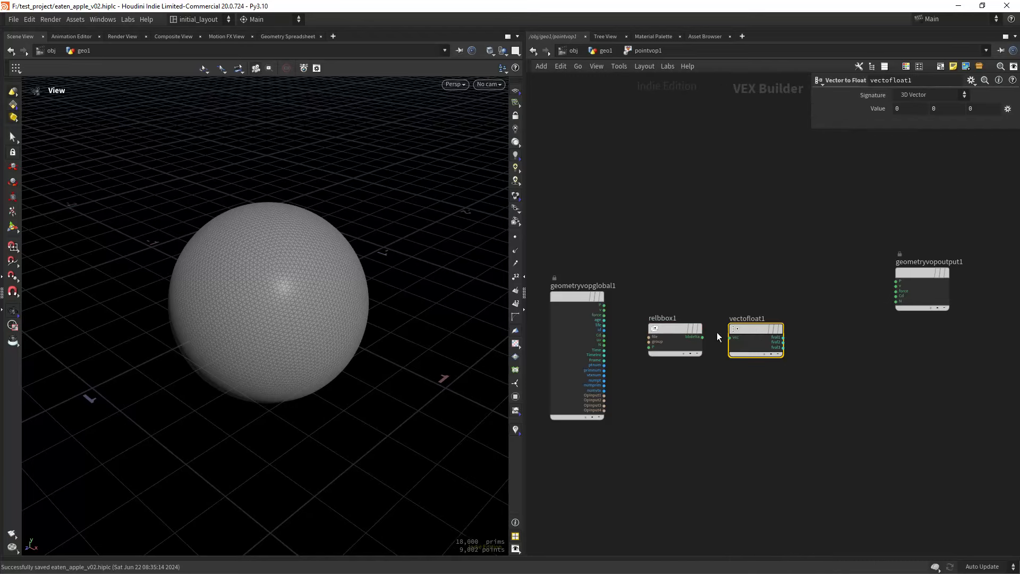
left_click_drag(726, 338, 669, 325)
left_click_drag(752, 328, 732, 311)
left_click(764, 325)
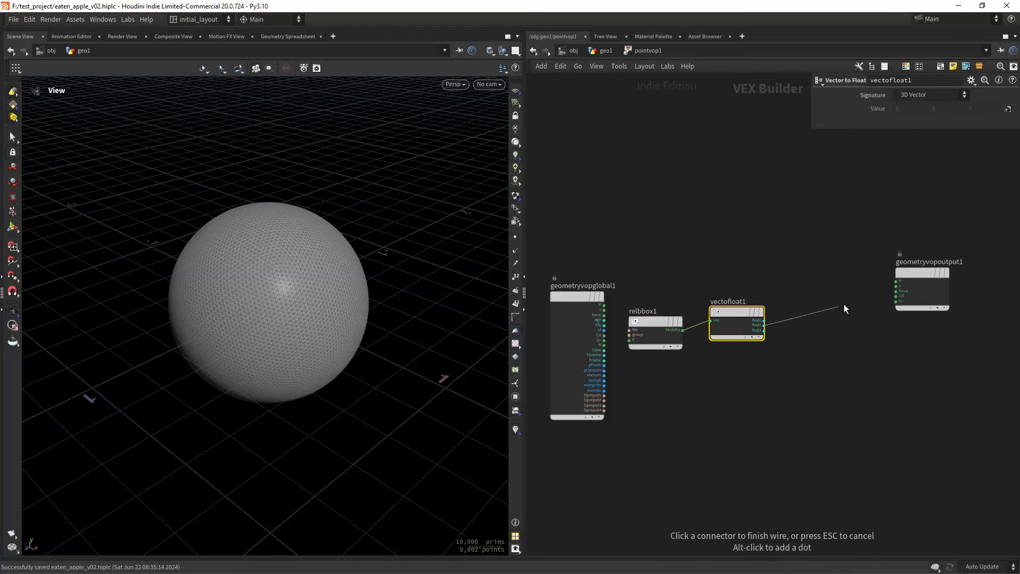
left_click(894, 296)
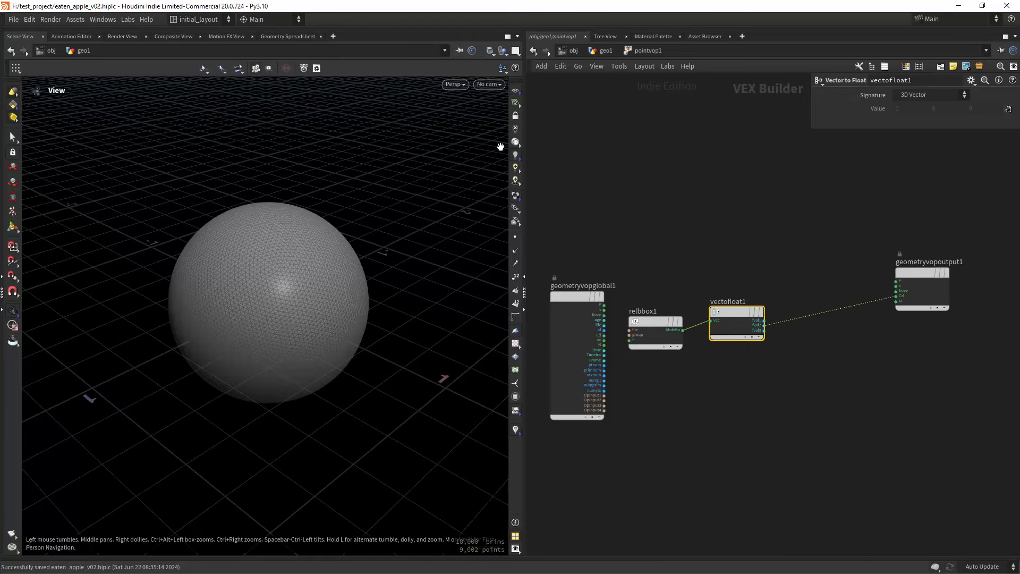
- Turn off the viewport lighting and the wireframe overlay on the sphere
left_click(515, 129)
mouse_move(379, 340)
left_mouse_down()
mouse_move(323, 296)
mouse_move(337, 288)
mouse_move(321, 349)
mouse_move(311, 337)
mouse_move(273, 349)
mouse_move(297, 326)
mouse_move(320, 369)
left_mouse_up()
key("shift+w")
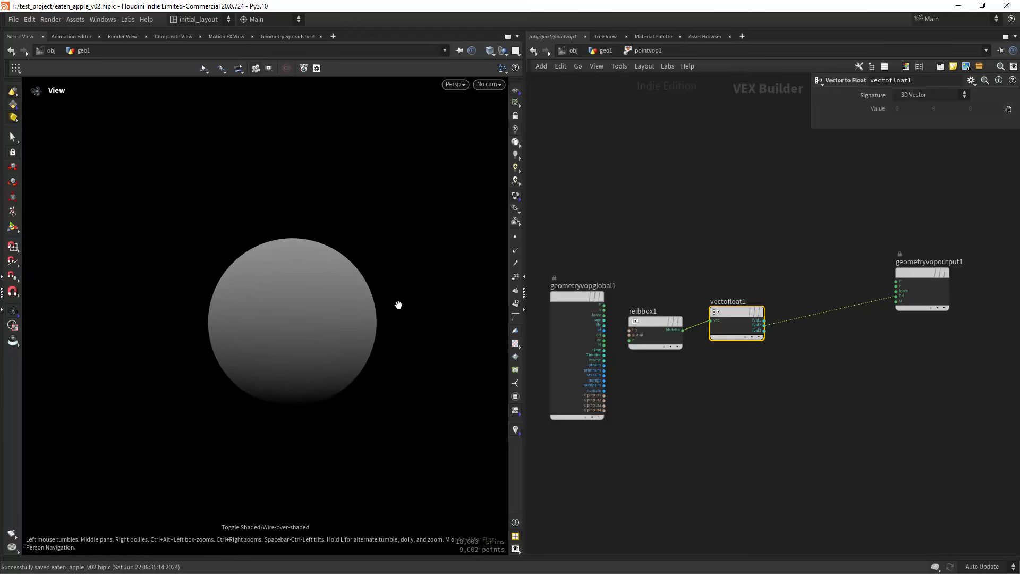
- Insert a Subtract Constant node on the wire between Vector to Float and the output's Cd
scroll(797, 380, "up", 3)
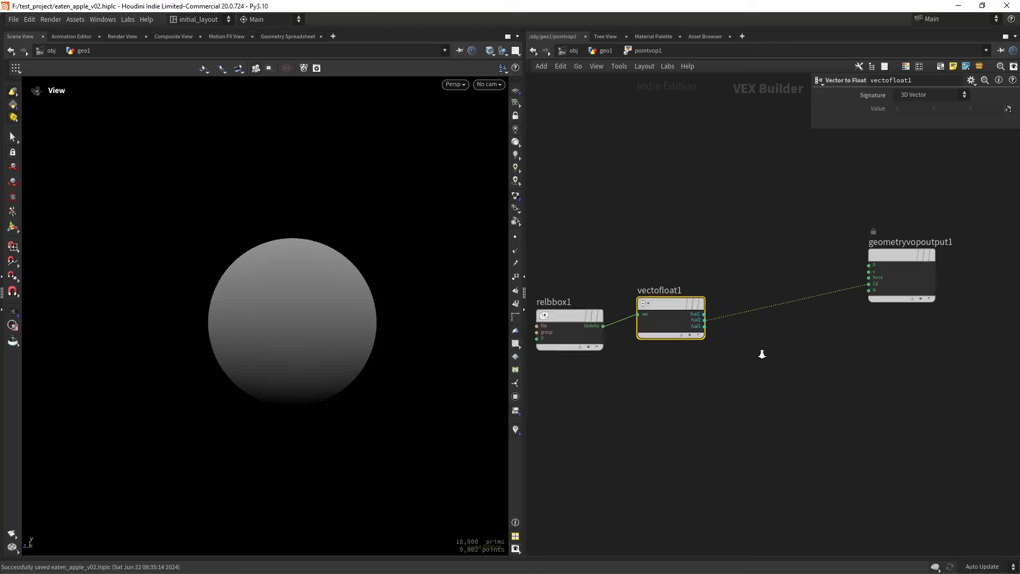
left_click(787, 334)
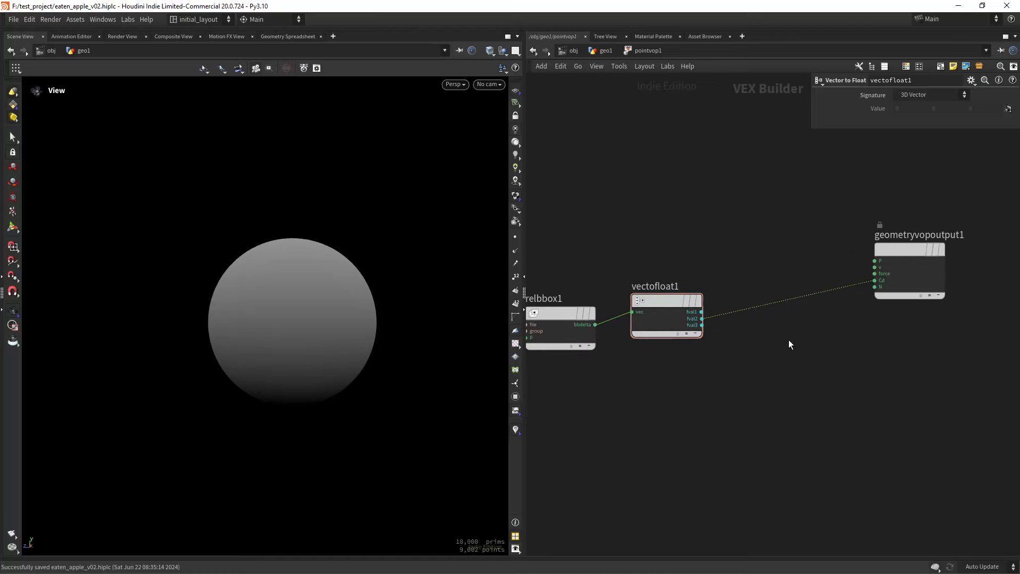
key("Tab")
type("subt")
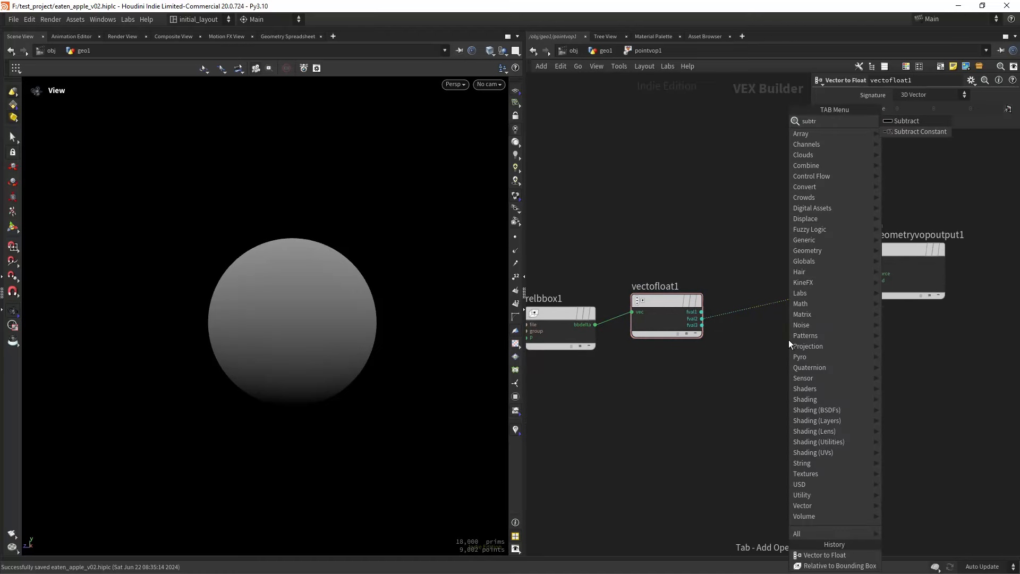
key("Down")
key("Return")
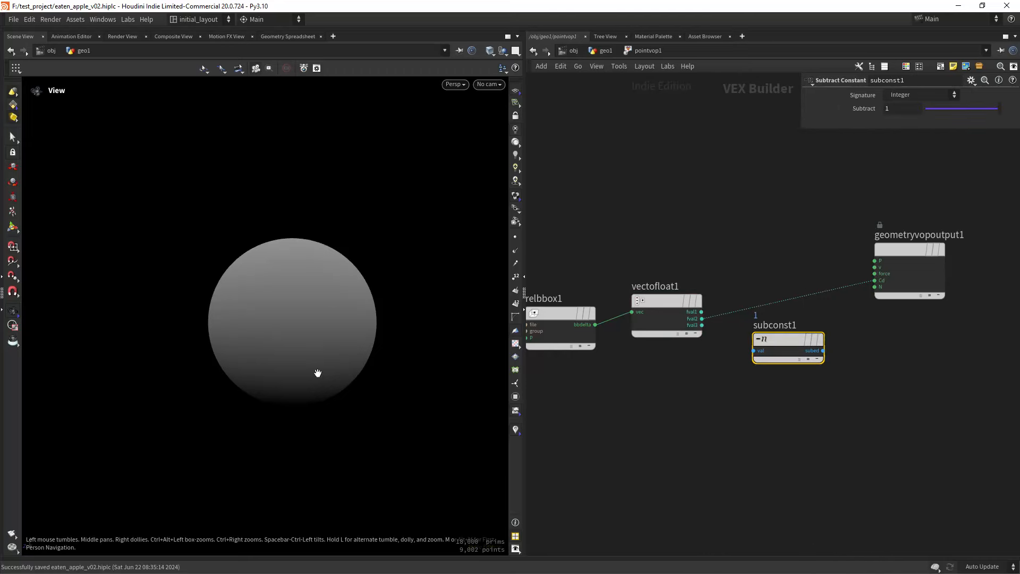
mouse_move(787, 342)
left_mouse_down()
mouse_move(779, 326)
mouse_move(797, 311)
left_mouse_up()
- Set the Subtract Constant node's subtracted value to 0.5
left_click_drag(896, 111, 761, 126)
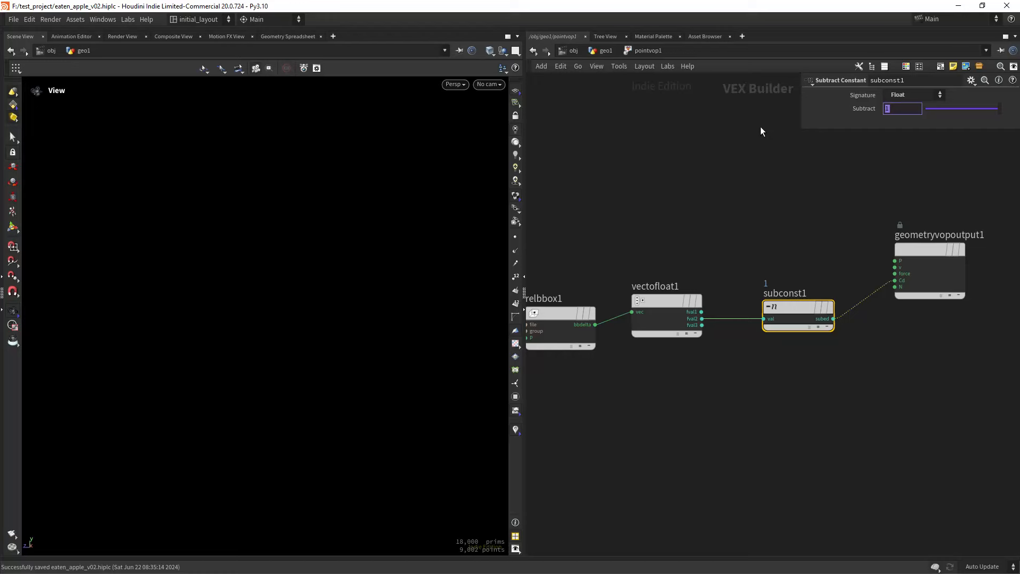
type(".5")
key("Return")
- Insert an Absolute node on the wire between the Subtract Constant node and the geometry output
middle_click_drag(797, 251, 647, 244)
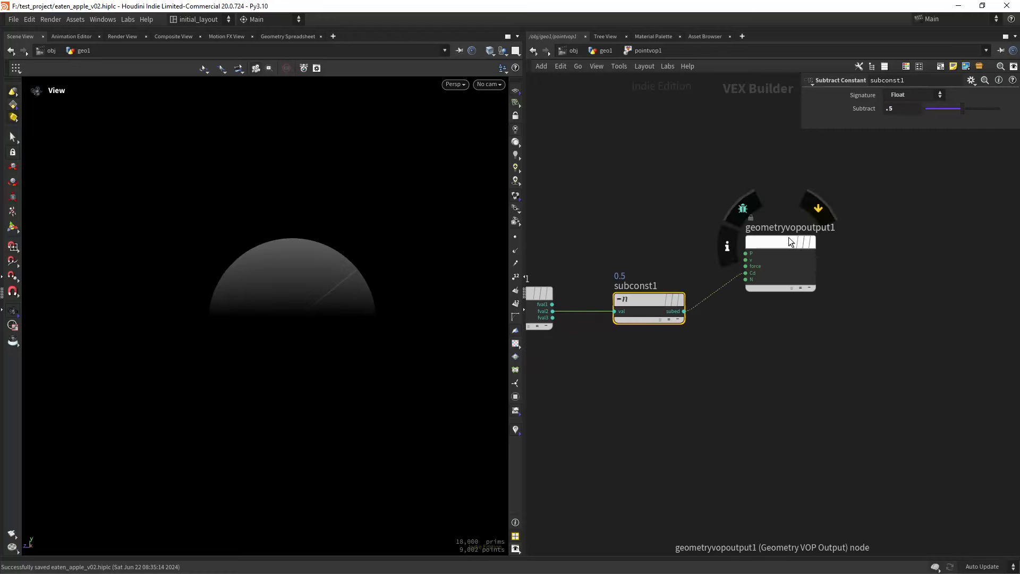
left_click_drag(788, 241, 933, 273)
key("Tab")
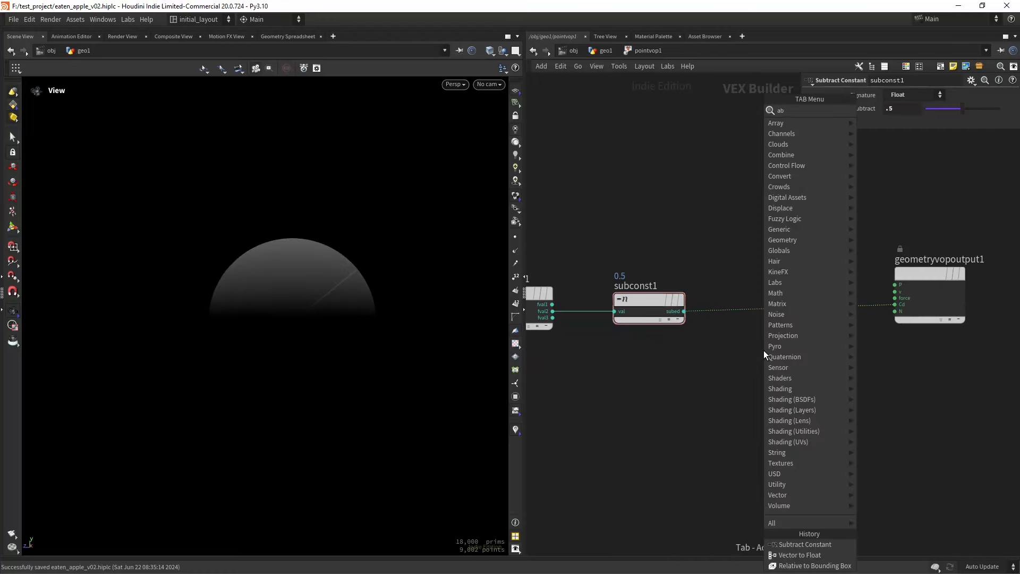
type("abs")
key("Return")
left_click(764, 350)
left_click_drag(763, 350, 780, 306)
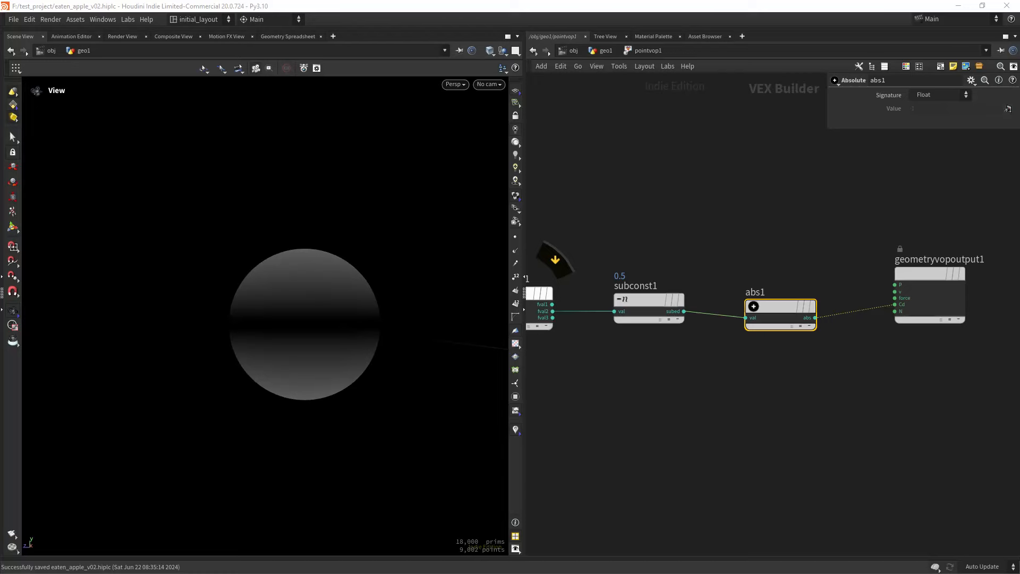
- Make room before the geometry output and add a Fit Range node beside the Absolute node
middle_click_drag(854, 366, 726, 349)
left_click_drag(798, 259, 944, 266)
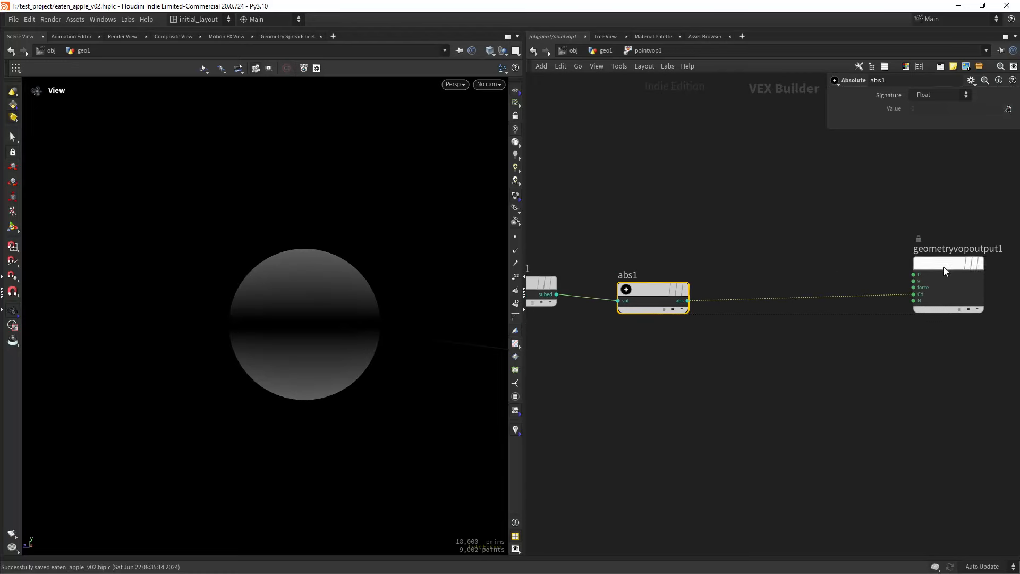
left_click(765, 355)
key("Tab")
type("fr")
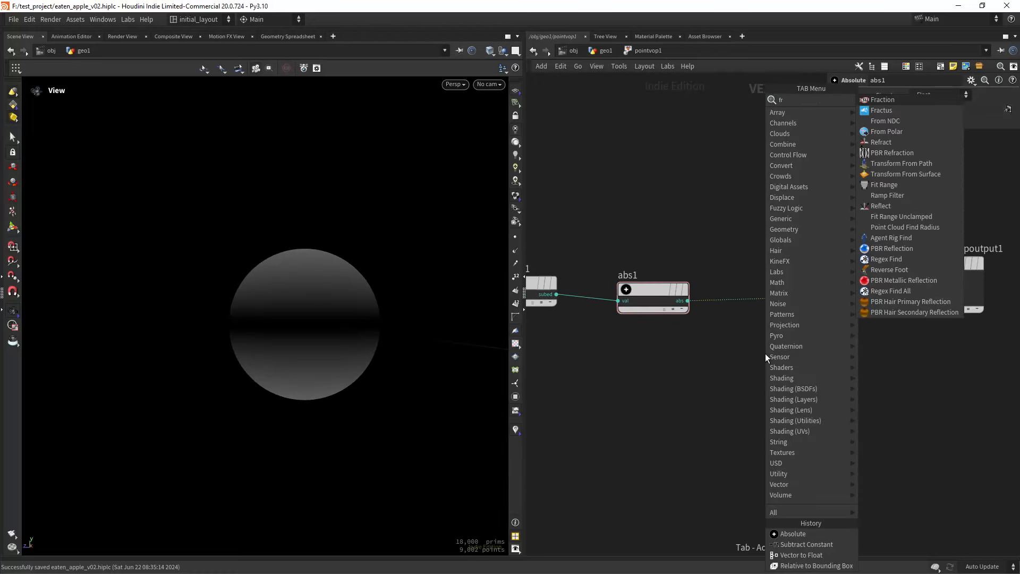
key("Down")
key("Down")
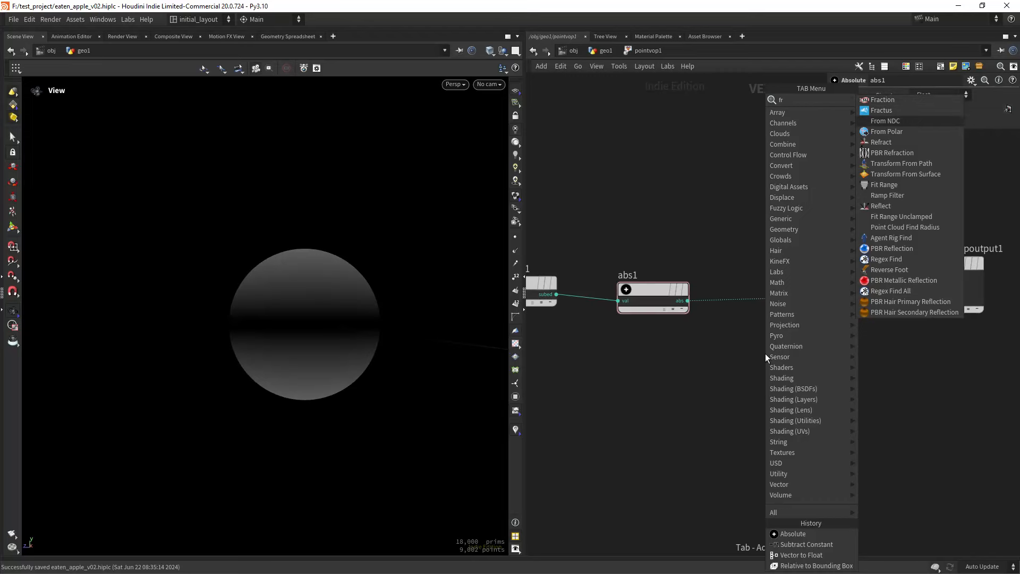
key("BackSpace")
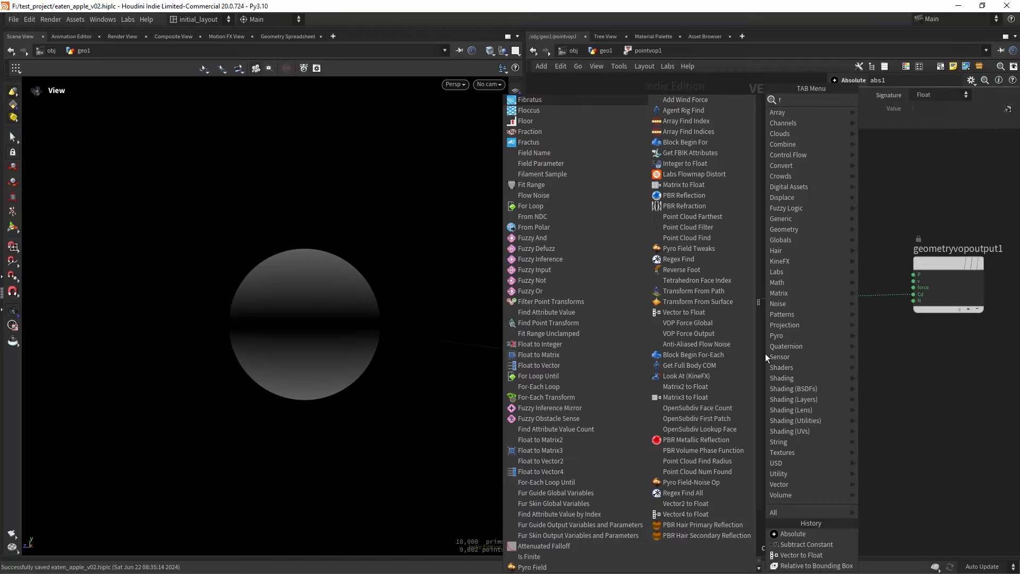
type("it")
key("Return")
left_click(765, 352)
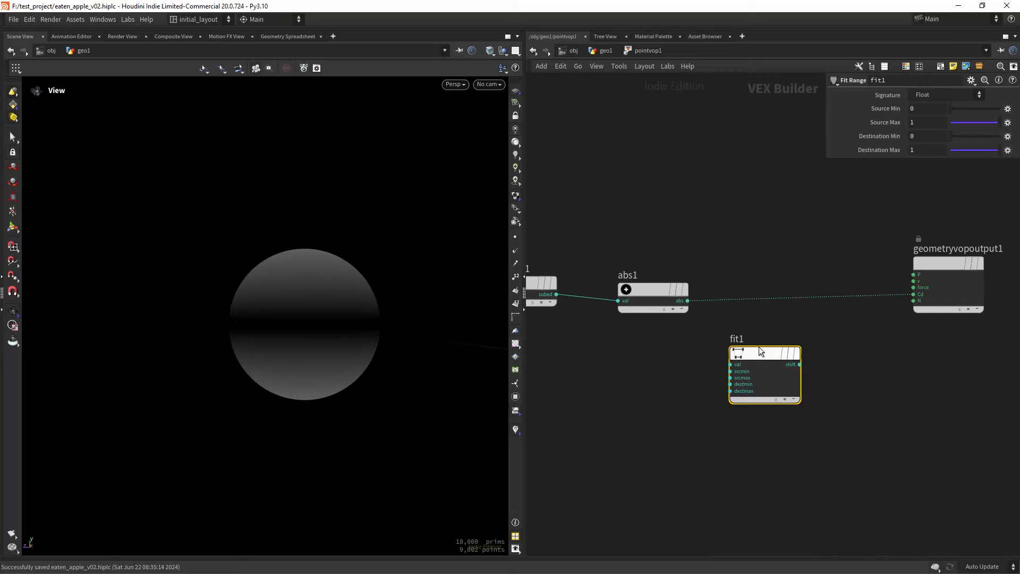
- Insert the Fit Range node on the wire between Absolute and the geometry output, and set its Source Min to 0.33
left_click_drag(765, 353, 786, 297)
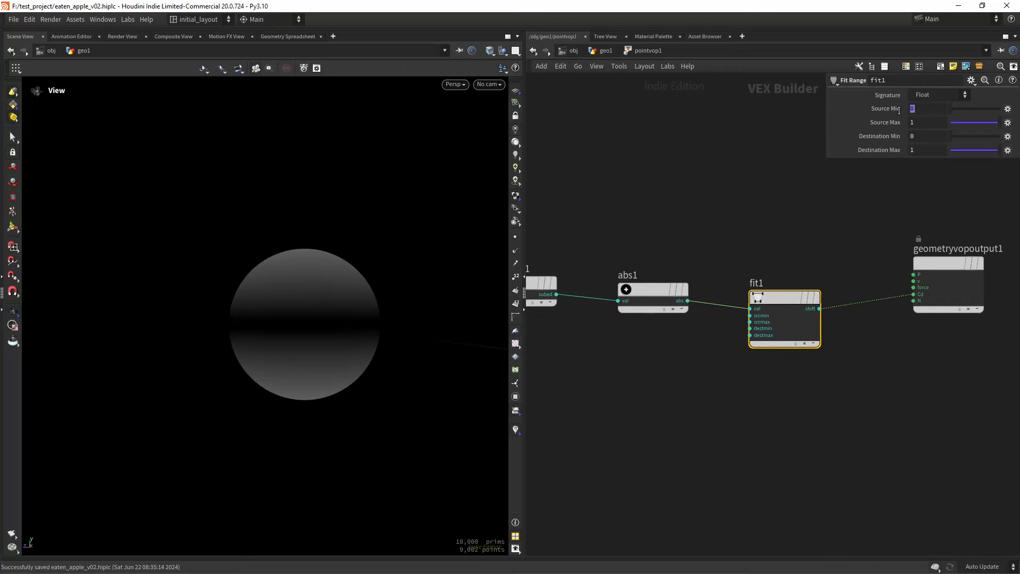
type(".33")
key("Return")
left_click_drag(363, 323, 323, 310)
scroll(656, 398, "down", 5)
middle_click_drag(630, 410, 755, 405)
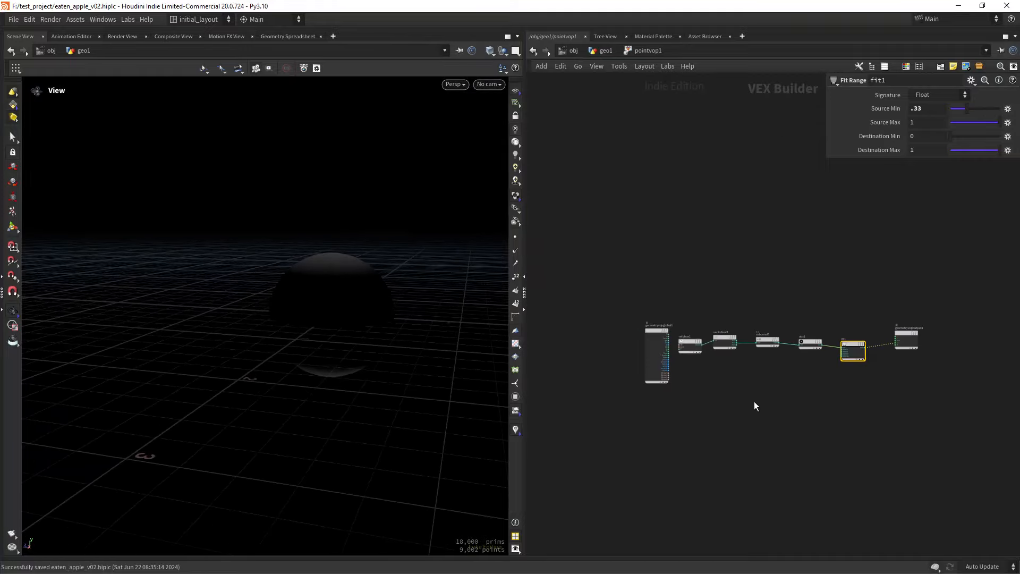
left_click_drag(366, 287, 316, 290)
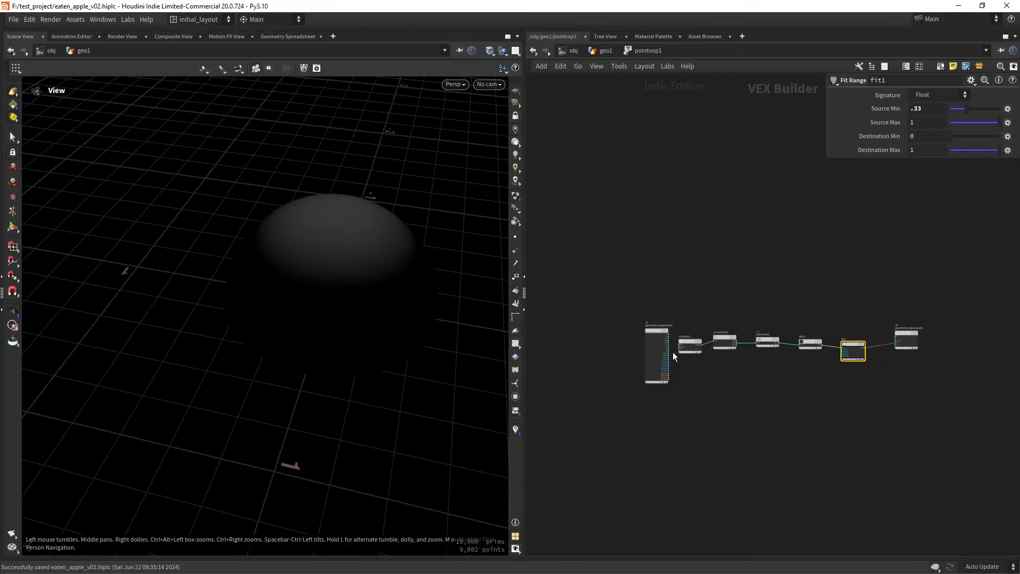
- Add a Turbulent Noise node below the Relative to Bounding Box node and feed the global P into its pos input
scroll(692, 384, "up", 5)
left_click_drag(585, 212, 535, 217)
middle_click_drag(658, 329, 725, 317)
left_click_drag(735, 241, 687, 238)
key("Tab")
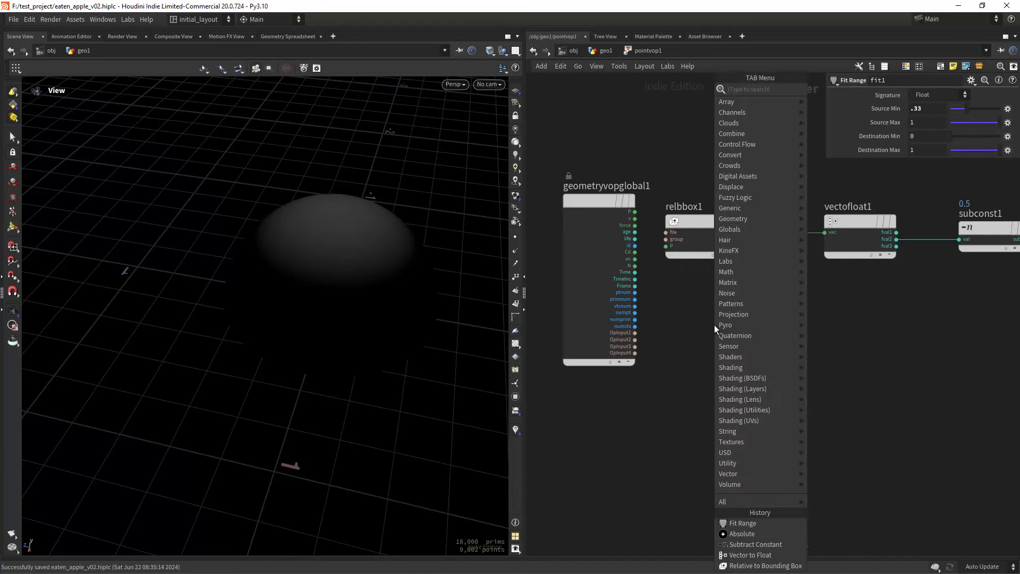
type("tu")
key("Return")
left_click(714, 324)
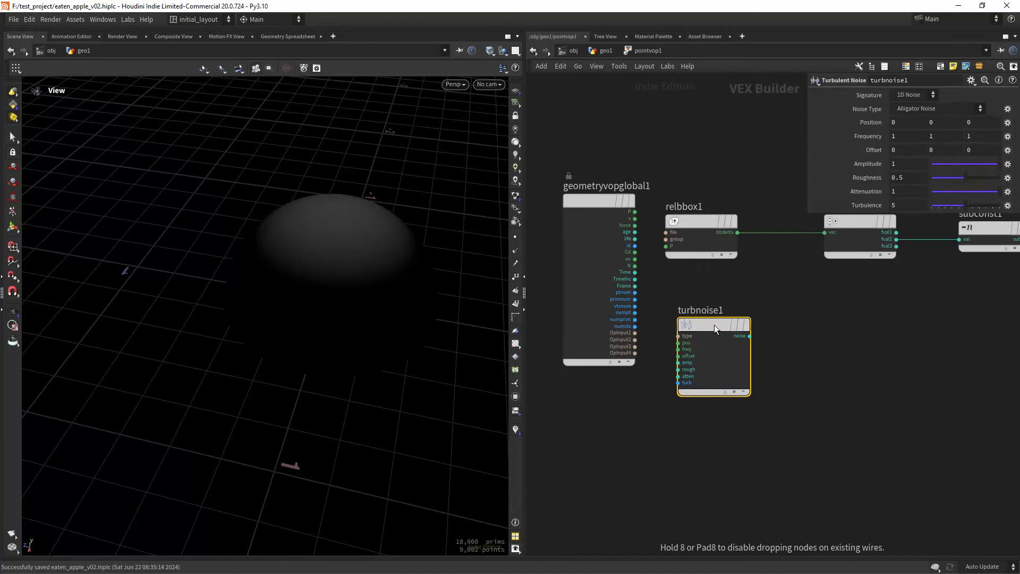
left_click(635, 212)
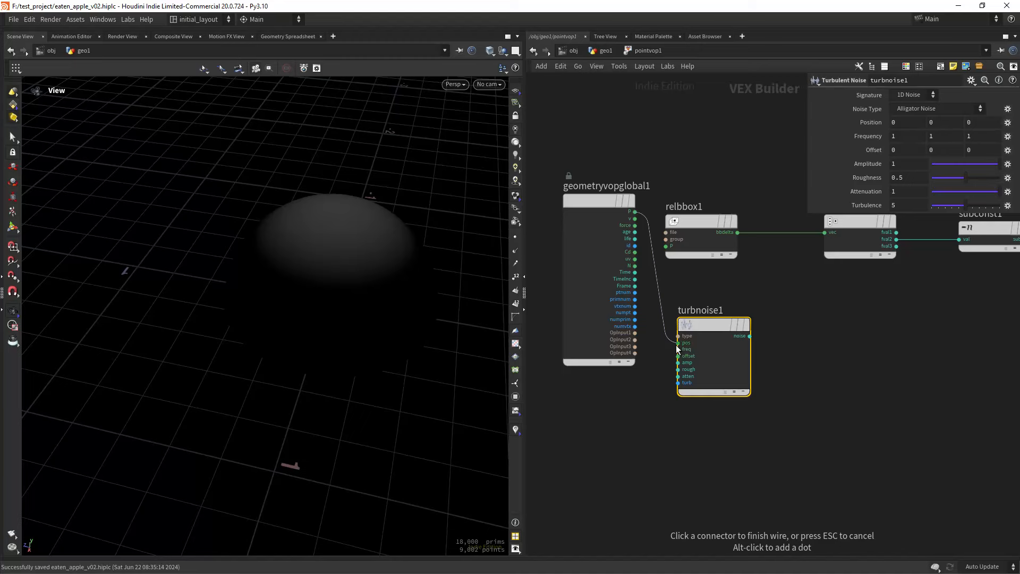
left_click(678, 343)
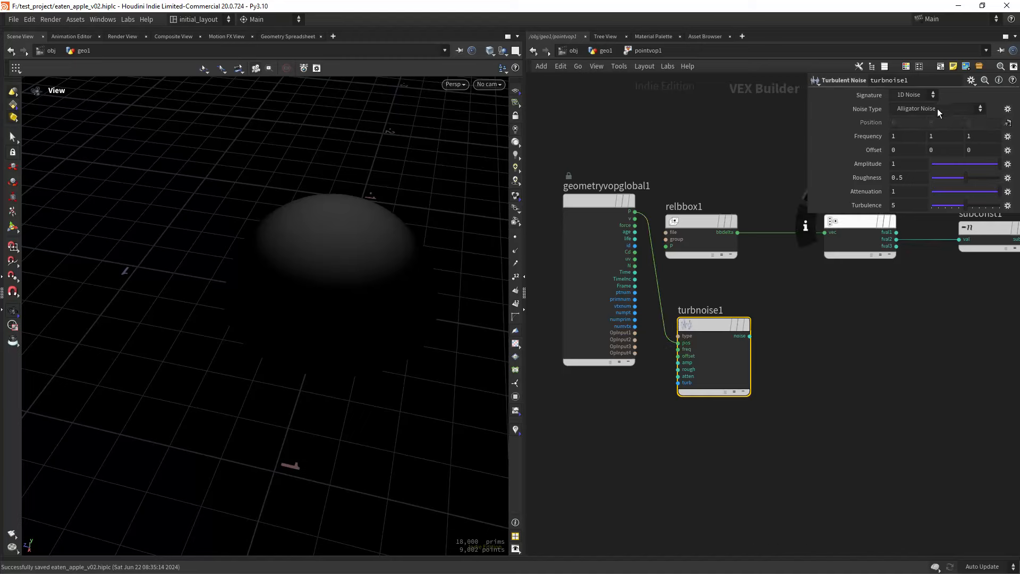
- Set the Turbulent Noise node to Sparse Convolution Noise with the 3D Noise signature
left_click(937, 108)
left_click(928, 140)
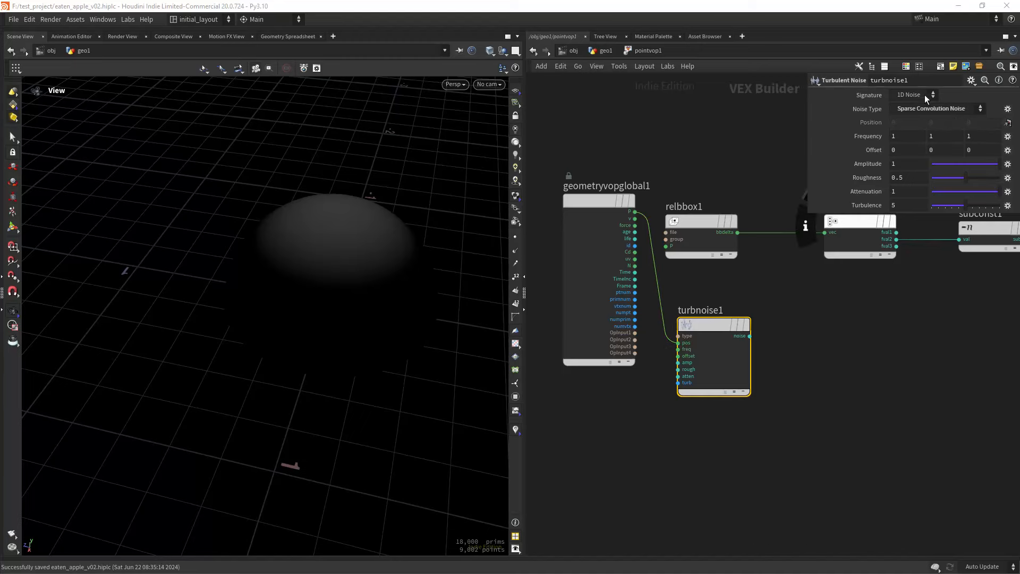
left_click(910, 97)
left_click(913, 113)
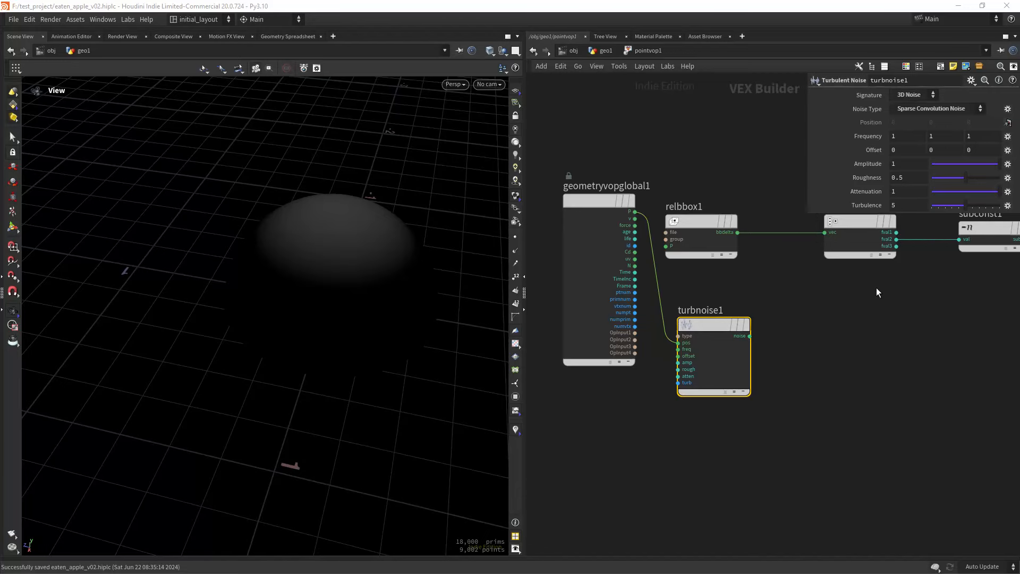
- Insert an Add node between Relative to Bounding Box and Vector to Float, and wire the turbulent noise into its second input
middle_click_drag(875, 288, 732, 325)
key("Tab")
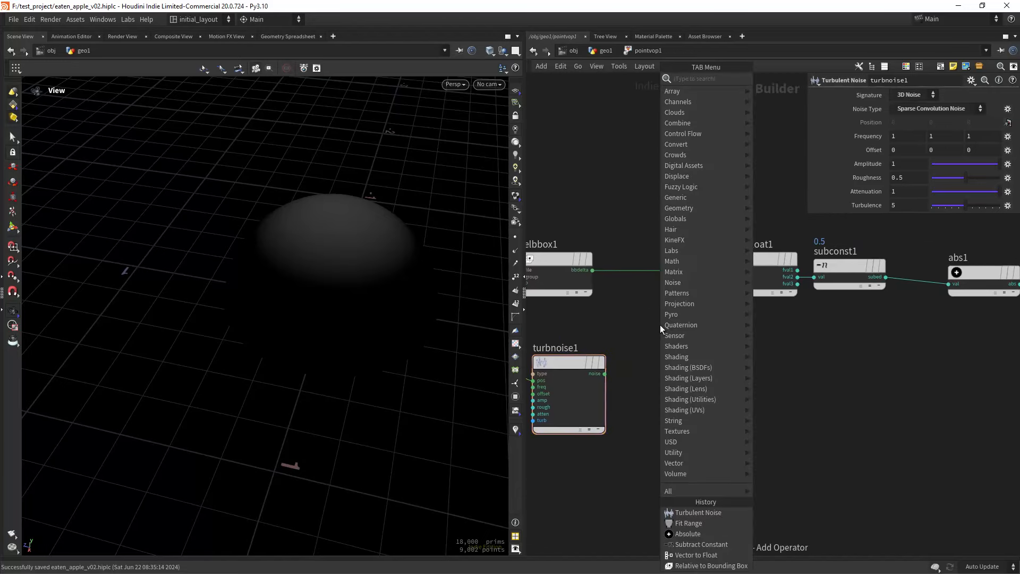
type("add")
key("Return")
left_click(660, 324)
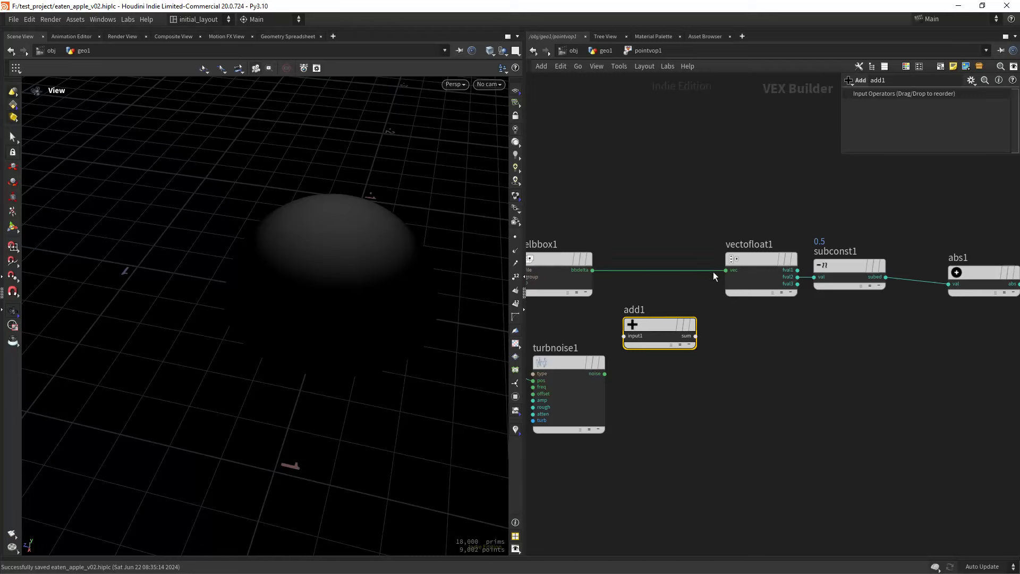
left_click_drag(649, 325, 655, 278)
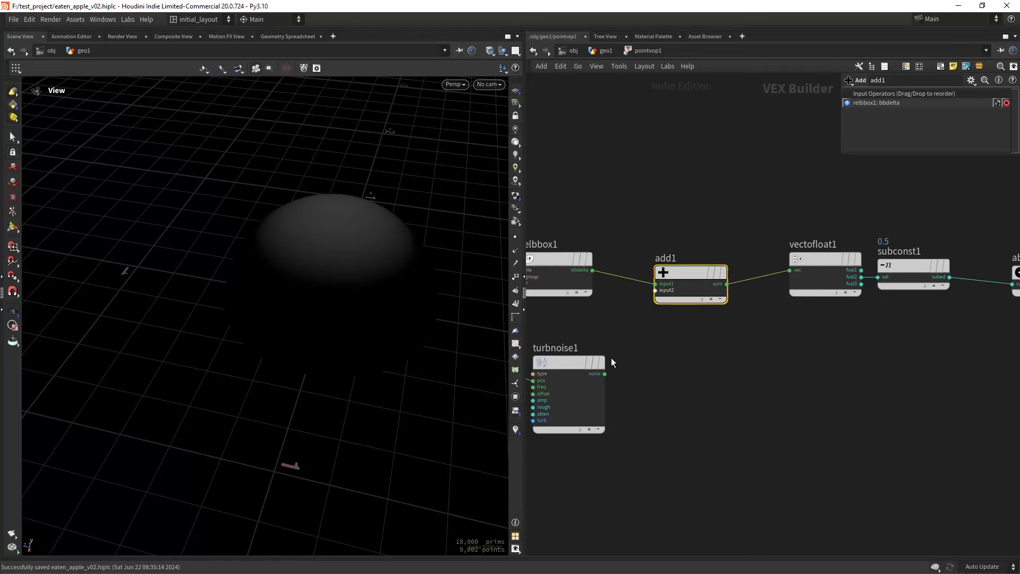
left_click(605, 374)
left_click(656, 290)
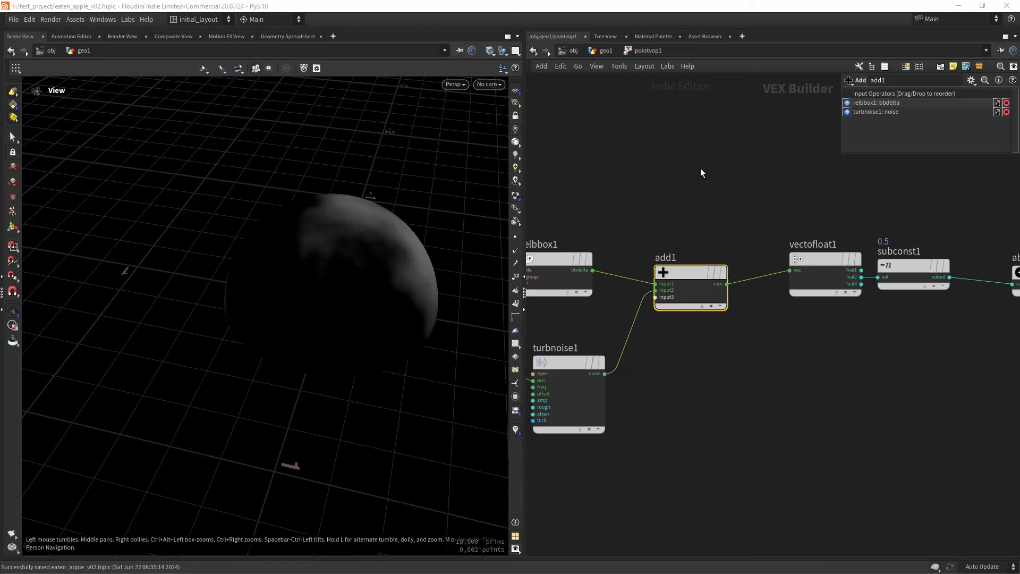
- Set the Turbulent Noise frequency to 6, offset to 40 and amplitude to 0.11
left_click(585, 378)
middle_click_drag(873, 137, 907, 119)
middle_click_drag(872, 148, 906, 112)
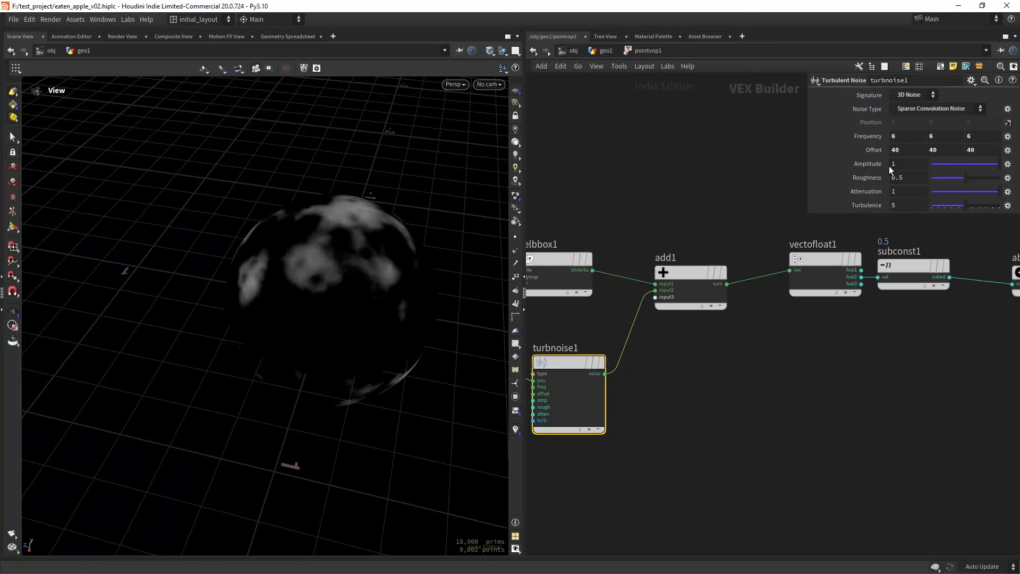
left_click(905, 166)
key("Return")
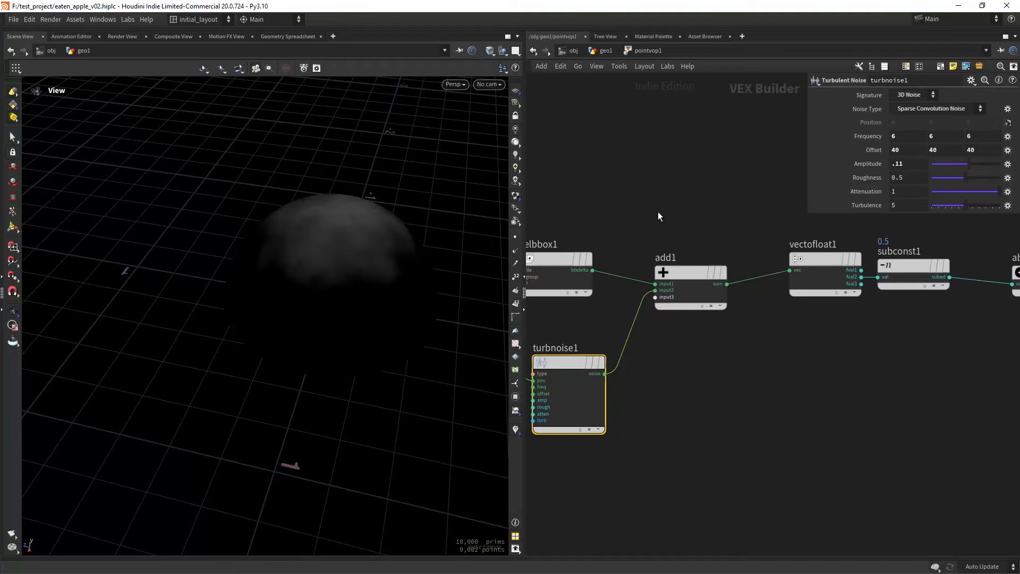
- Raise the Turbulent Noise node's turbulence and return to the geo1 network level
left_click_drag(372, 321, 405, 301)
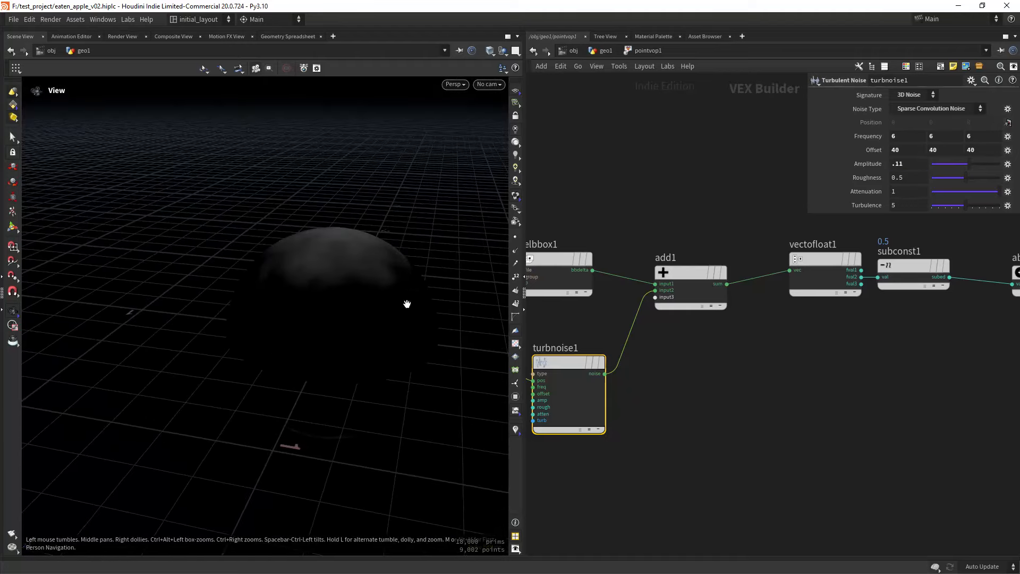
left_click(977, 206)
left_click_drag(383, 273, 423, 274)
left_click(609, 53)
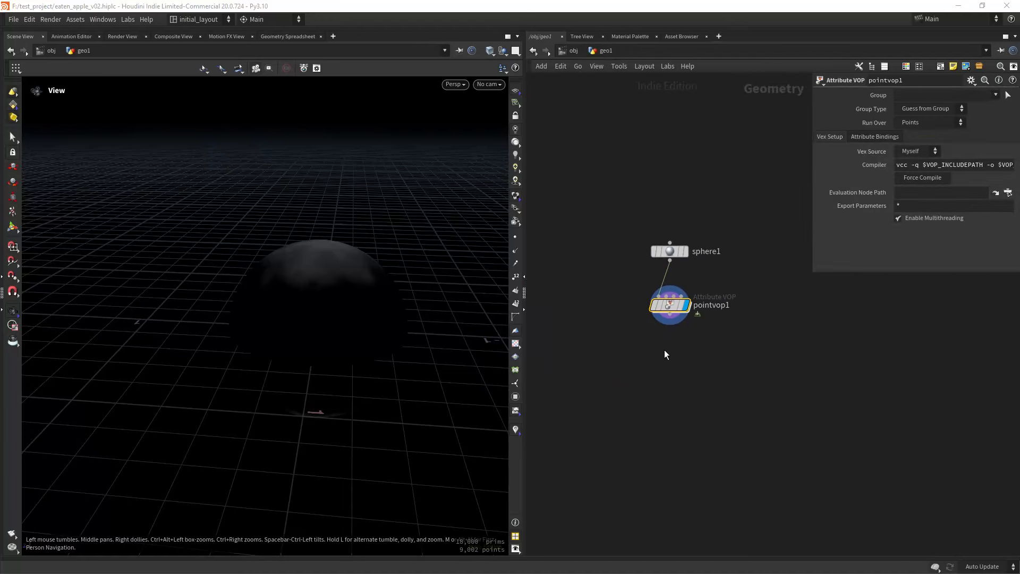
- Examine the sphere's mesh density and the noisy mask edge with the wireframe overlay
left_click_drag(343, 350, 414, 285)
key("shift+w")
scroll(367, 255, "up", 4)
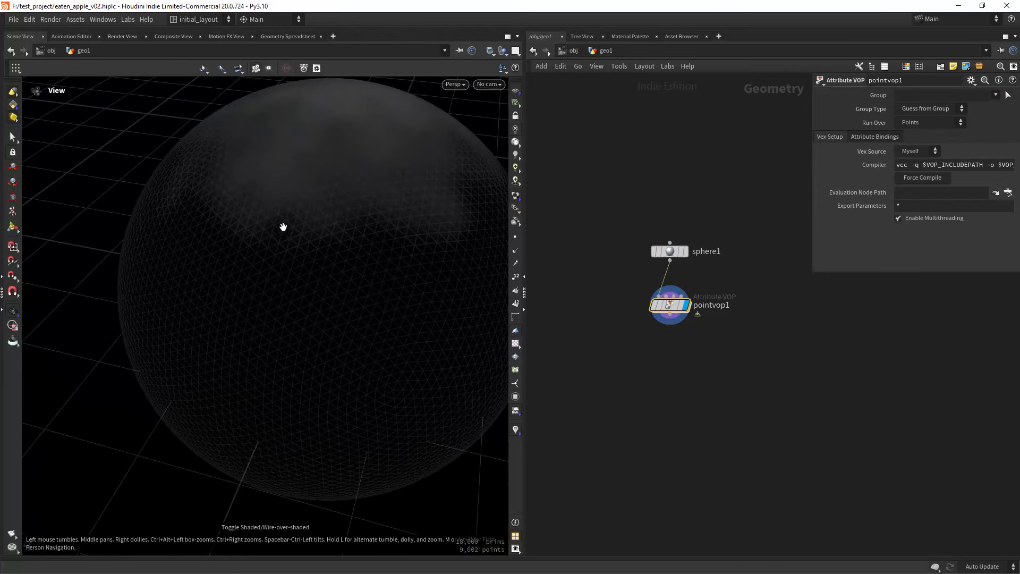
scroll(360, 264, "down", 5)
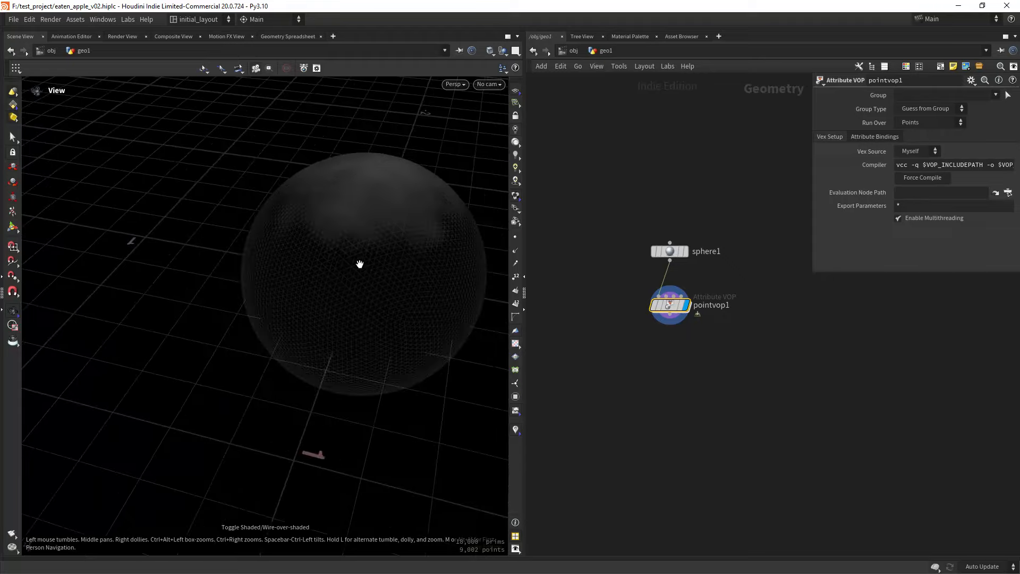
left_click_drag(360, 264, 371, 294)
scroll(670, 367, "up", 1)
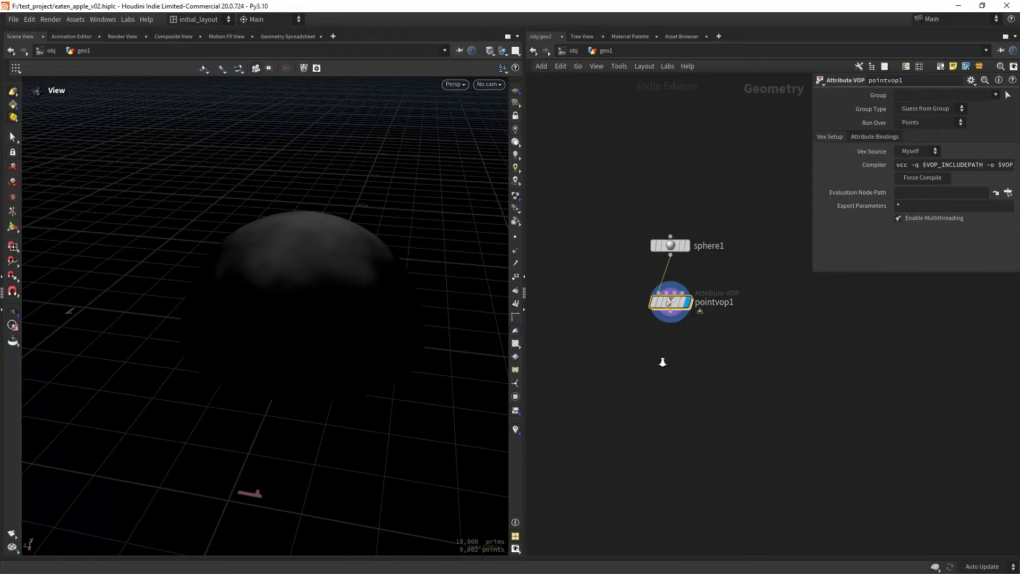
- Add a Rest Position node after pointvop1 and make it the displayed node
key("Tab")
type("rest")
key("Return")
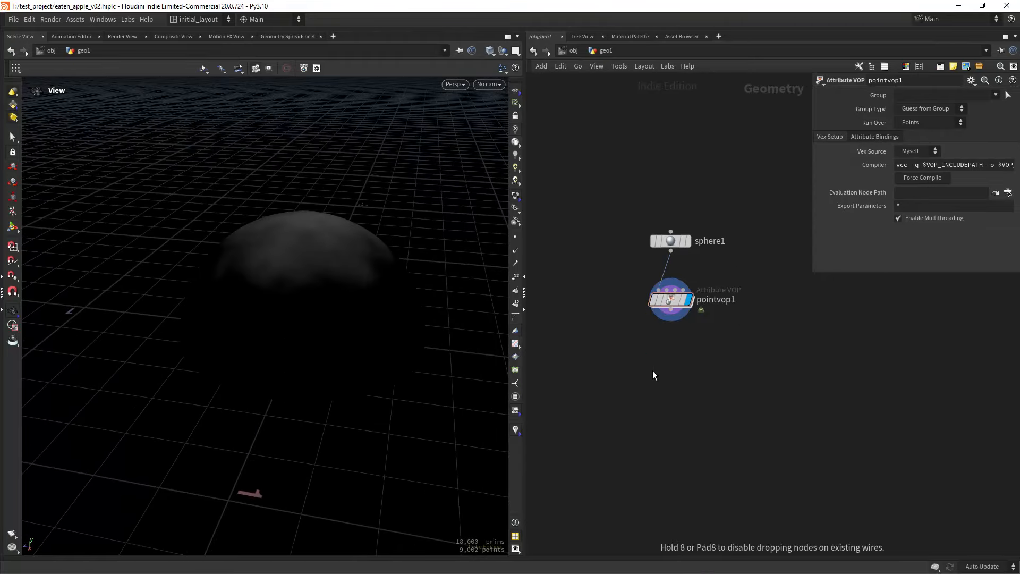
left_click(652, 371)
left_click_drag(672, 313, 663, 359)
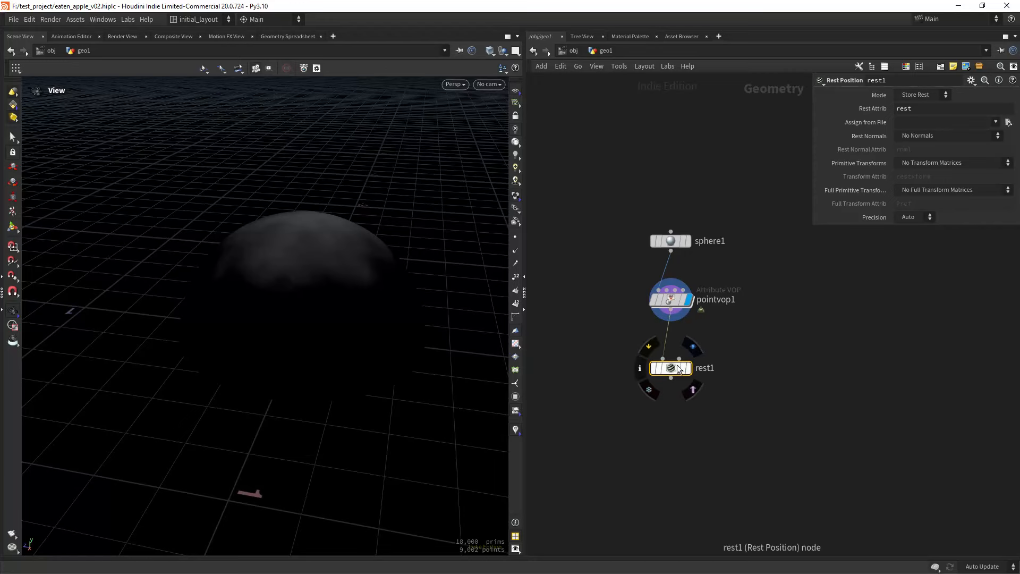
left_click(689, 368)
key("Tab")
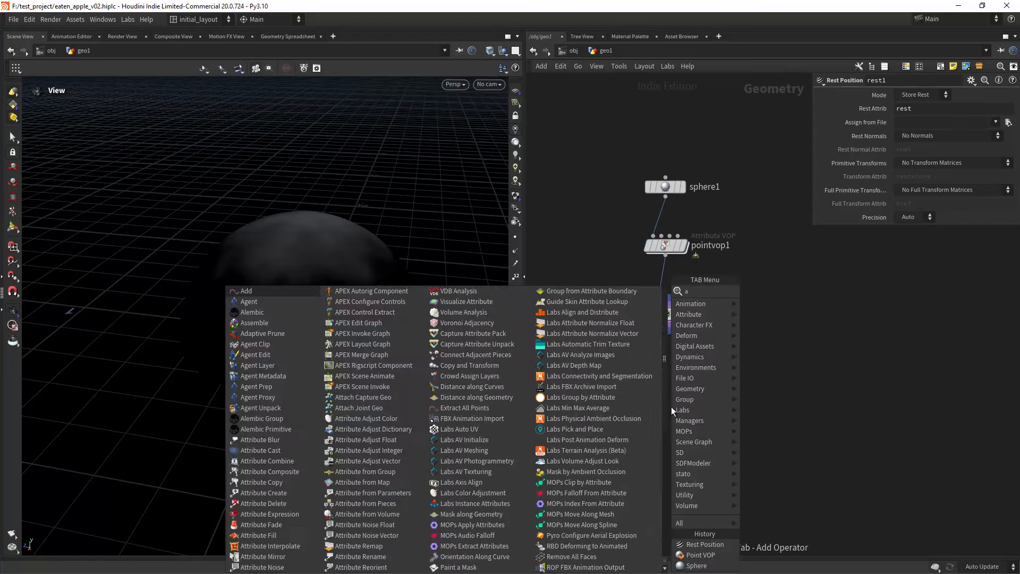
type("attrib wrangle")
key("Return")
key("Escape")
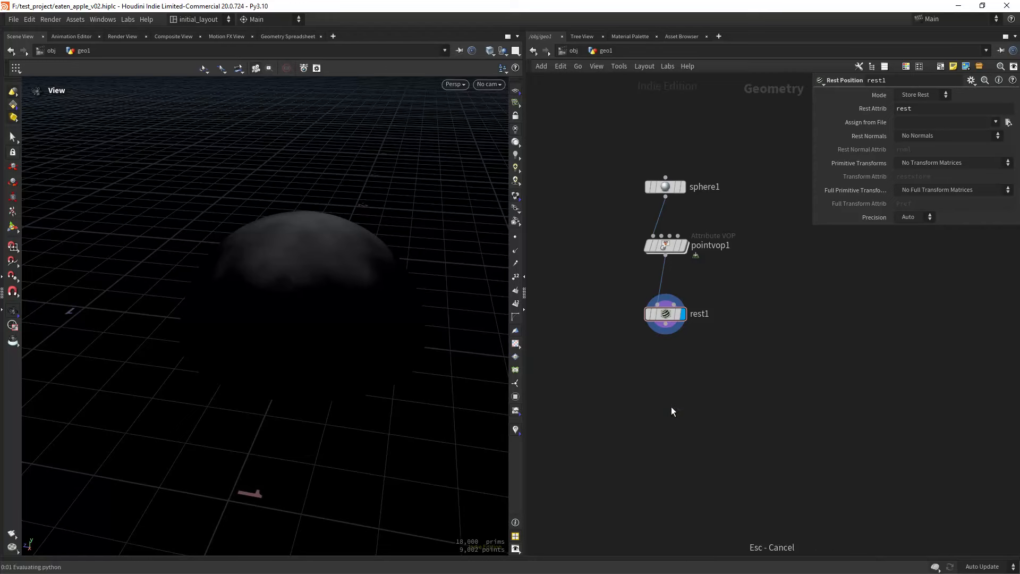
- Add an Attribute Wrangle after the Rest Position node and make it the displayed node
key("Tab")
type("attwr")
key("Return")
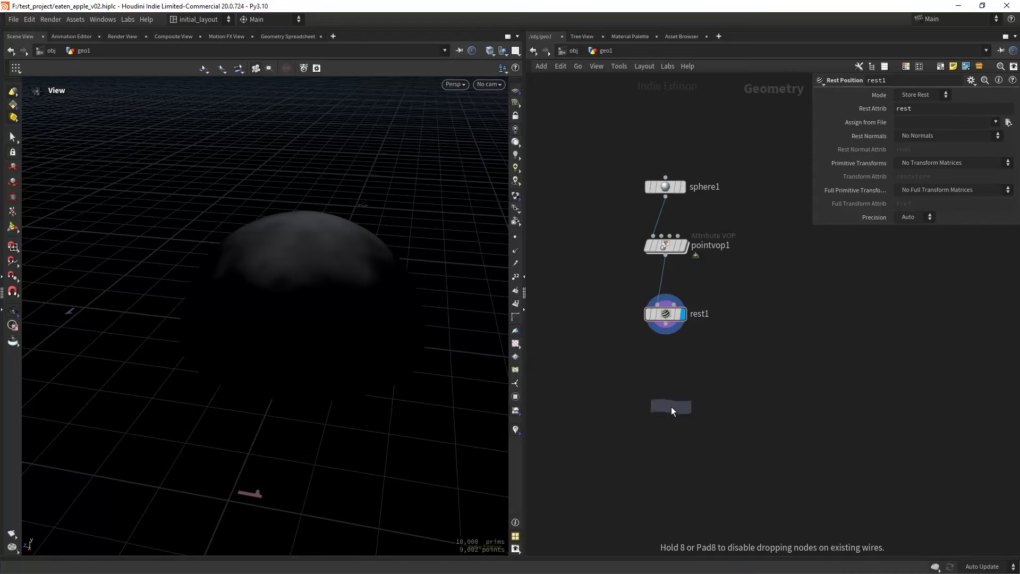
left_click(671, 406)
left_click_drag(665, 326, 659, 397)
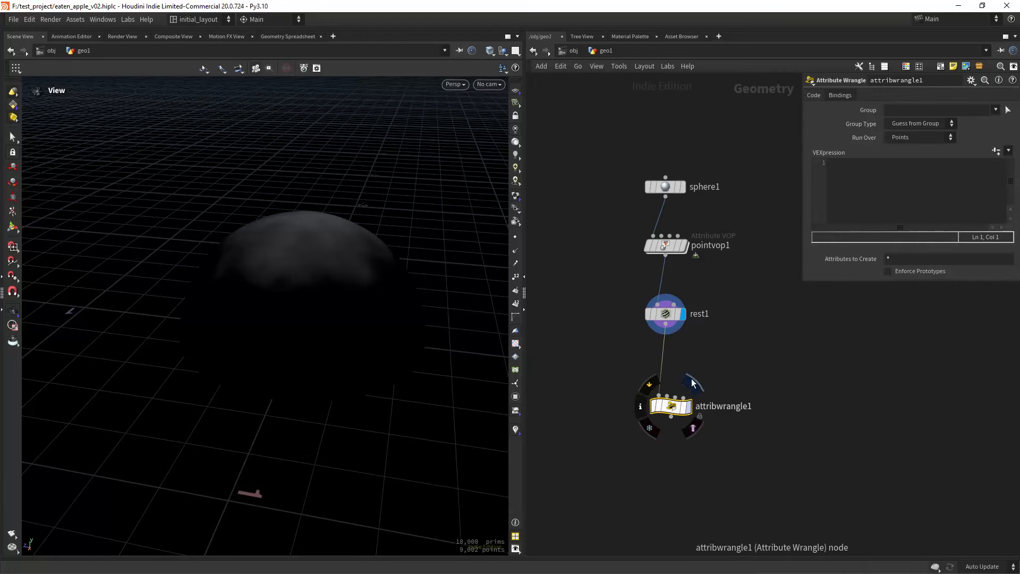
left_click(688, 407)
left_click(883, 185)
type("v")
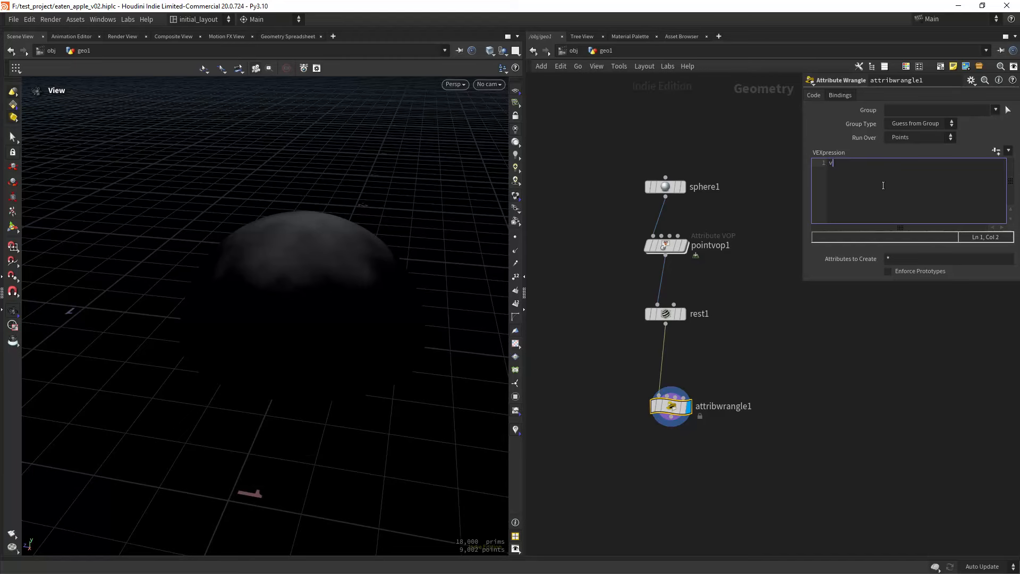
type("@P.y = @Cd")
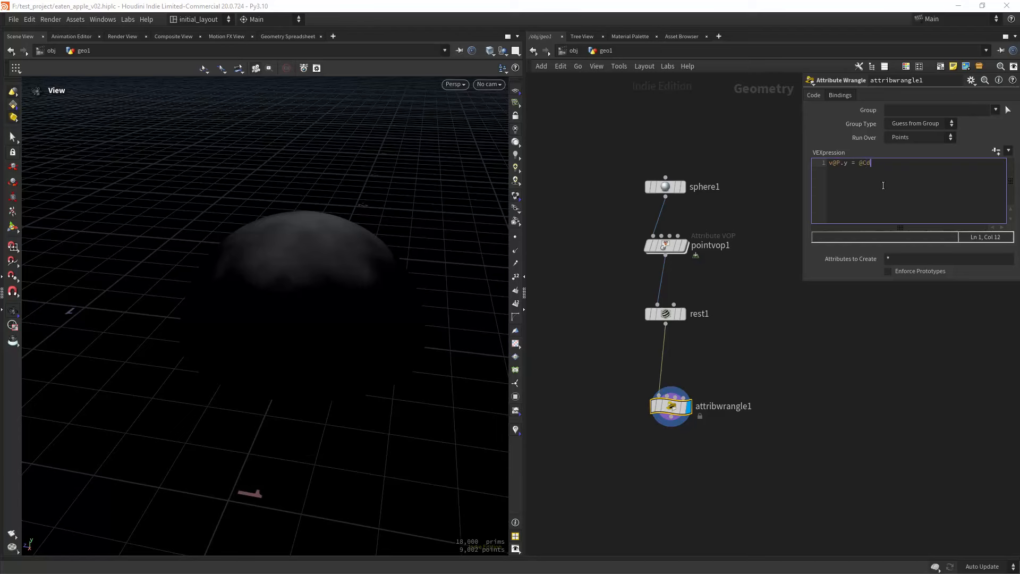
type(".r;")
left_click_drag(673, 418, 678, 388)
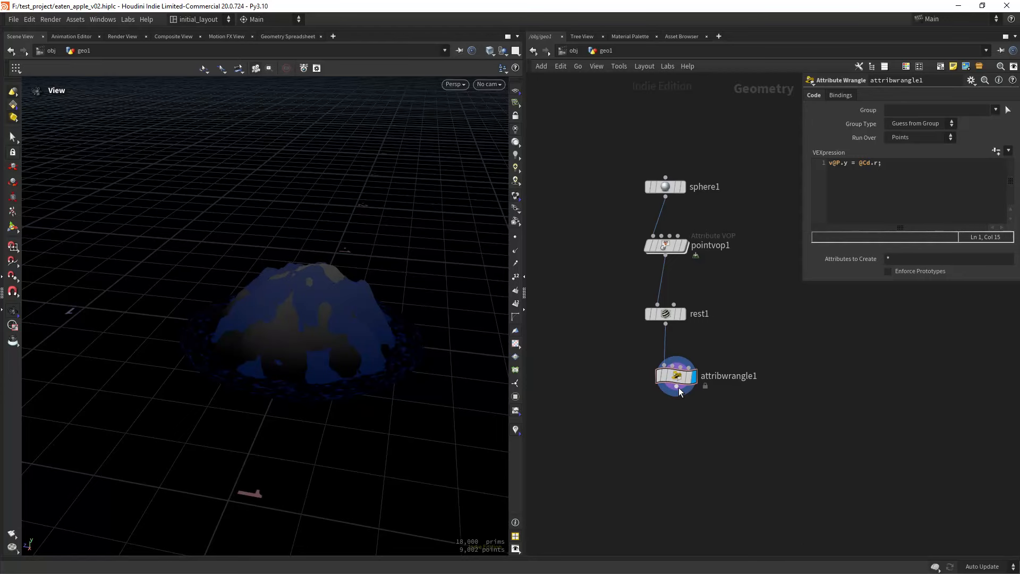
- Add a displayed Clip node after the Attribute Wrangle and set it to keep All Primitives
key("Tab")
type("clip")
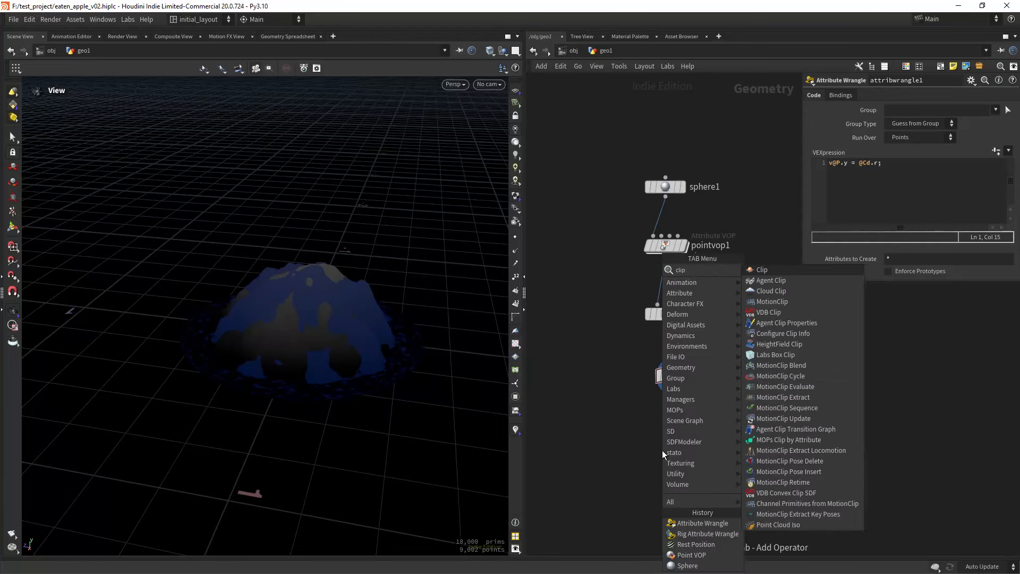
key("Return")
left_click(662, 450)
left_click_drag(676, 386, 678, 445)
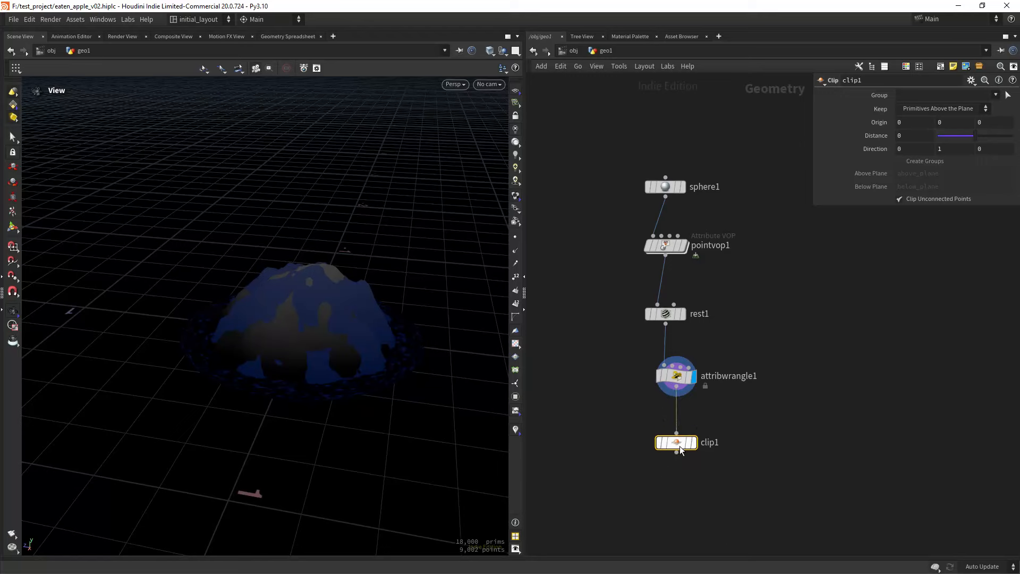
left_click(699, 421)
left_click(924, 112)
left_click(939, 131)
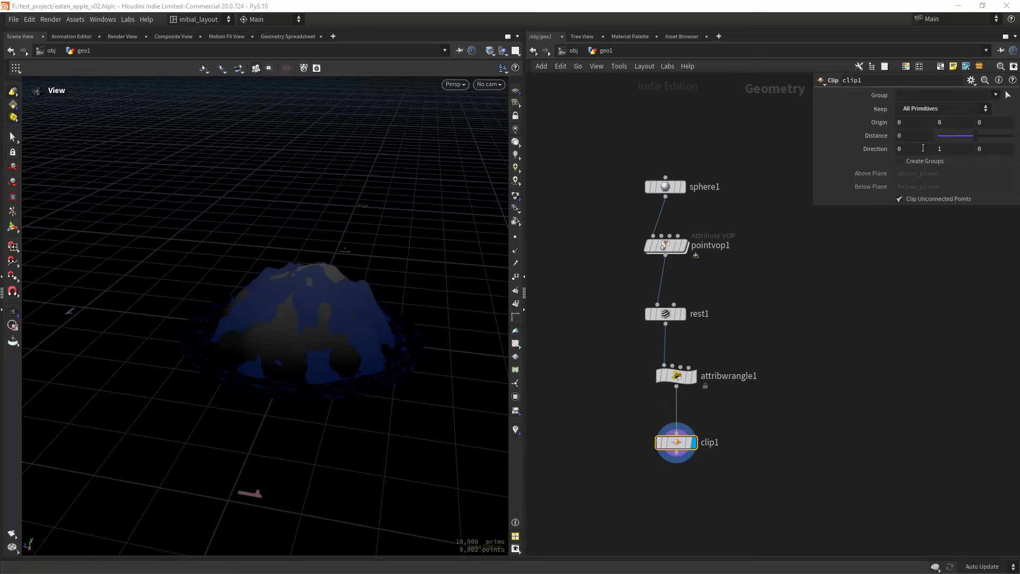
- Add a second Rest Position node after the Clip node and make it the displayed node
middle_click_drag(754, 419, 762, 317)
left_click(681, 405)
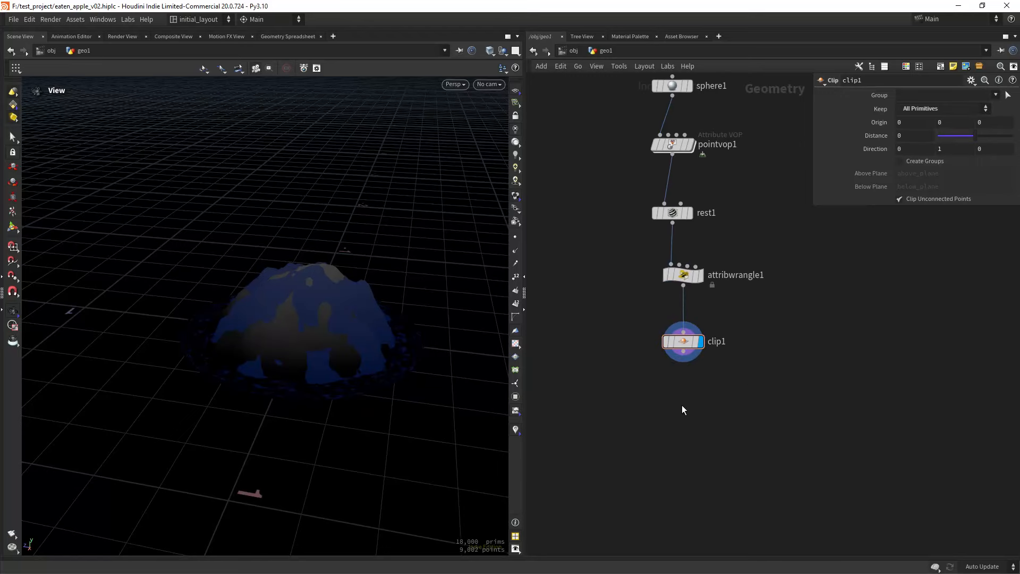
key("Tab")
type("rest")
key("Return")
left_click(681, 404)
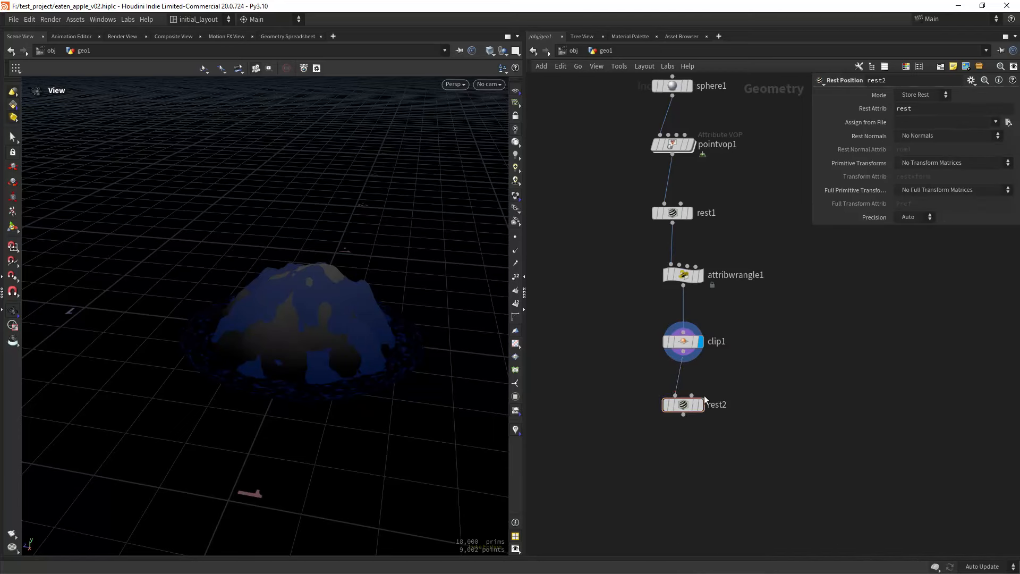
left_click(701, 405)
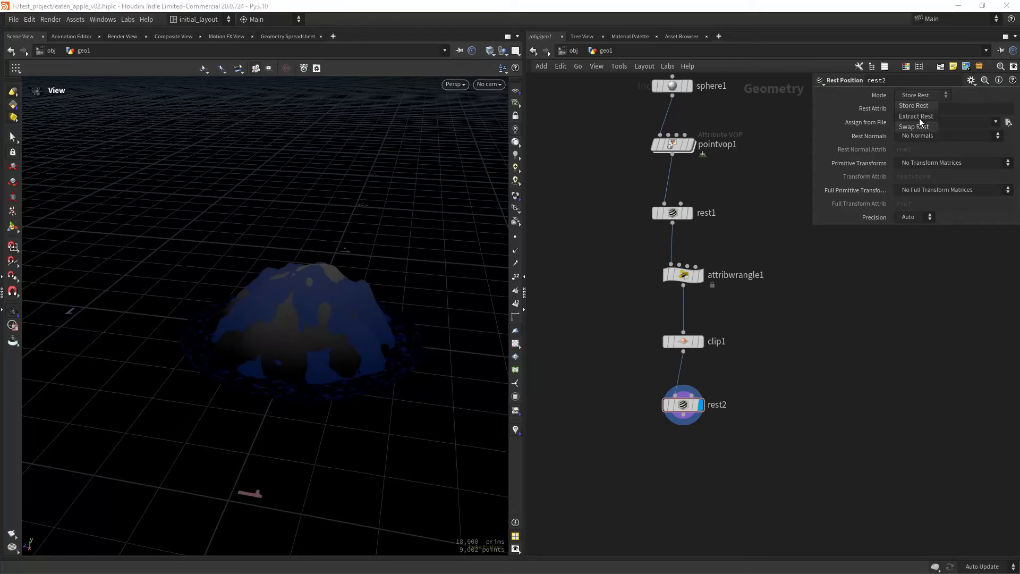
- Set the second Rest Position node's mode to Extract Rest and add a displayed Attribute Delete node after it
left_click(919, 117)
middle_click_drag(686, 471, 664, 363)
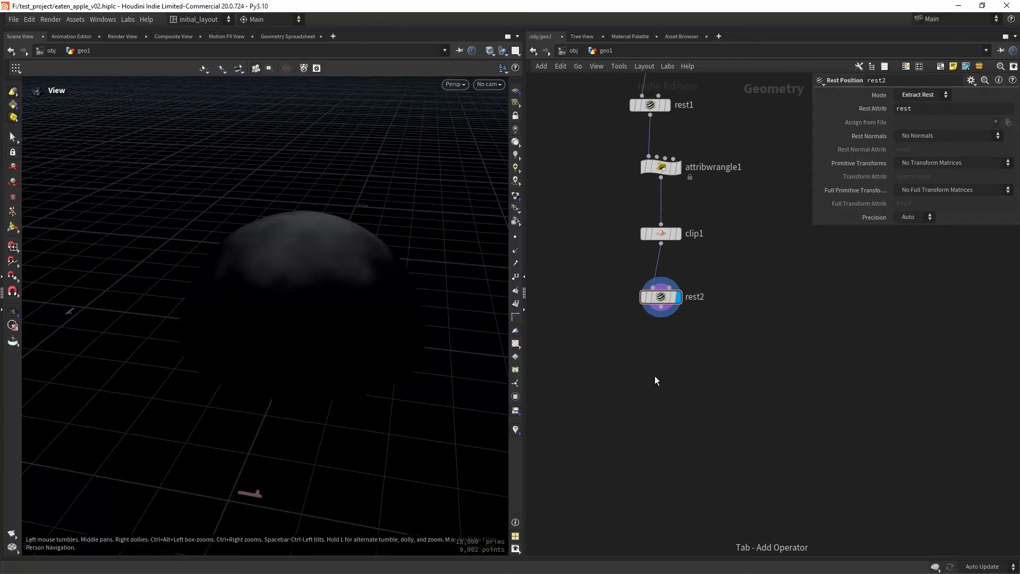
key("Tab")
type("attd")
key("Return")
left_click(655, 375)
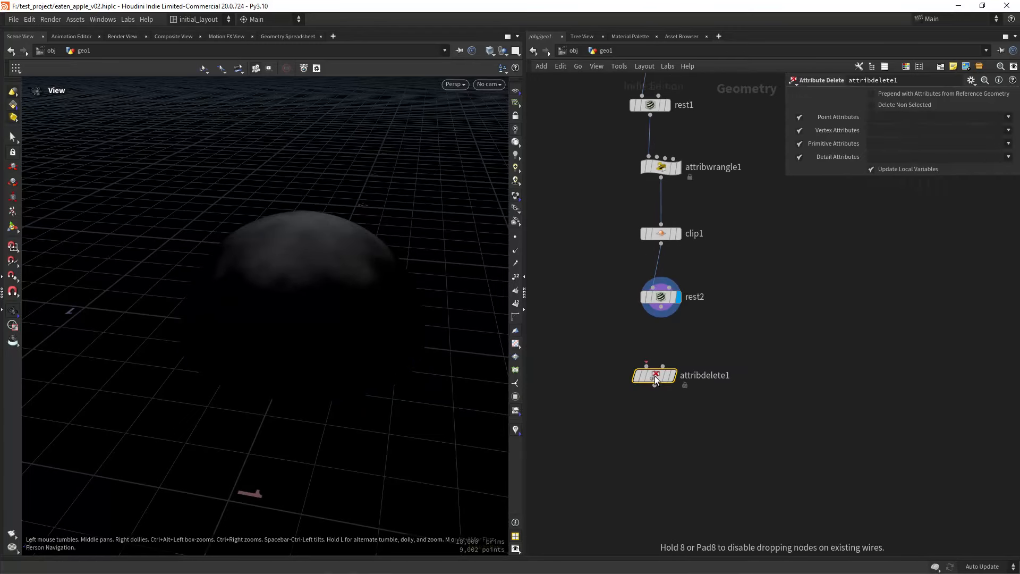
left_click_drag(657, 332, 646, 365)
left_click(672, 376)
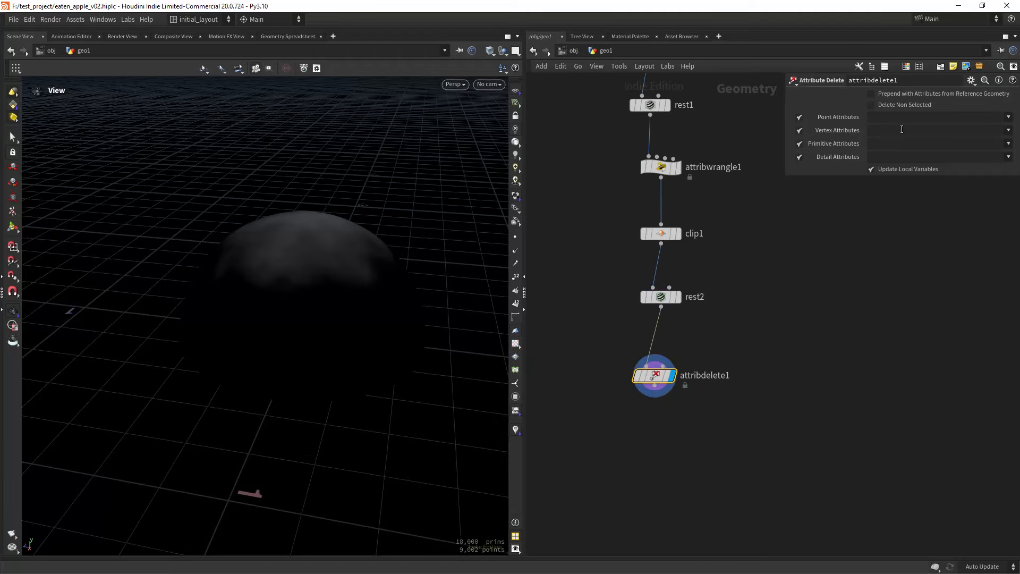
- Enable Delete Non Selected on the Attribute Delete node and switch the viewport shading to show the wireframe over the sphere
left_click(870, 105)
key("shift+w")
mouse_move(383, 284)
left_mouse_down()
mouse_move(401, 255)
mouse_move(373, 329)
left_mouse_up()
middle_click_drag(372, 329, 366, 338)
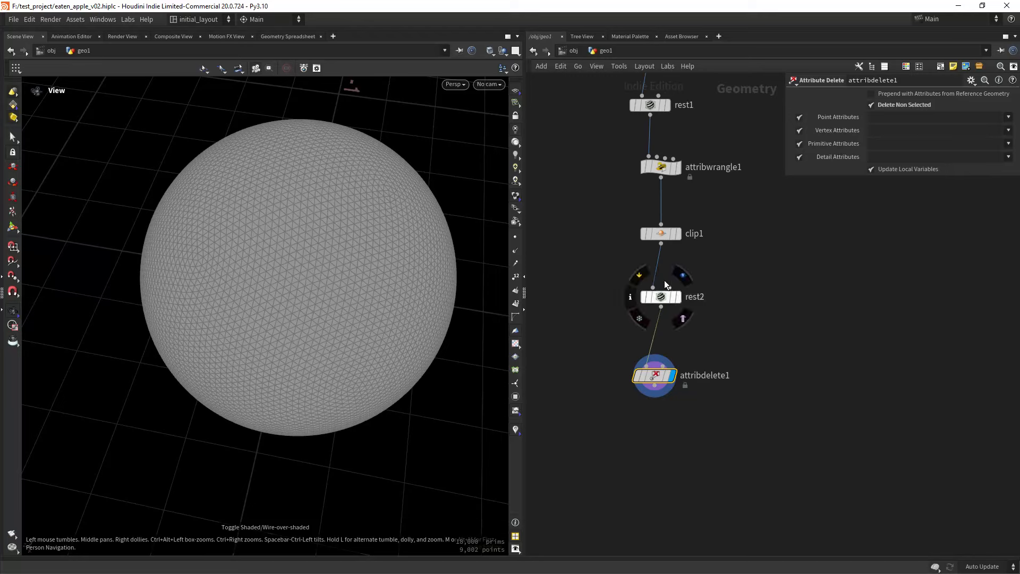
- Examine the viewport results of the Clip, second Rest Position and Attribute Wrangle nodes by displaying each in turn
key("r")
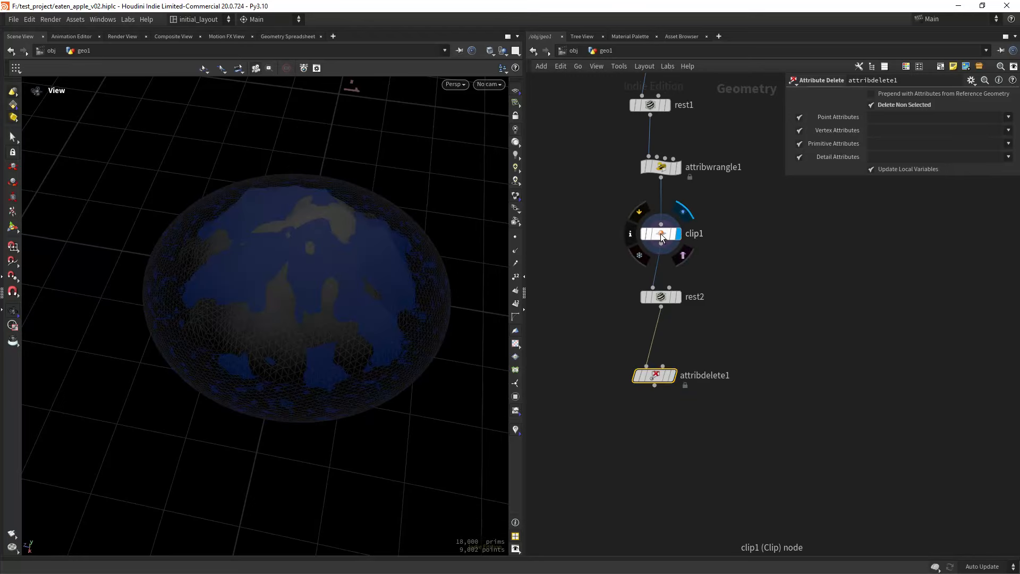
left_click(661, 234)
middle_click_drag(700, 122, 699, 215)
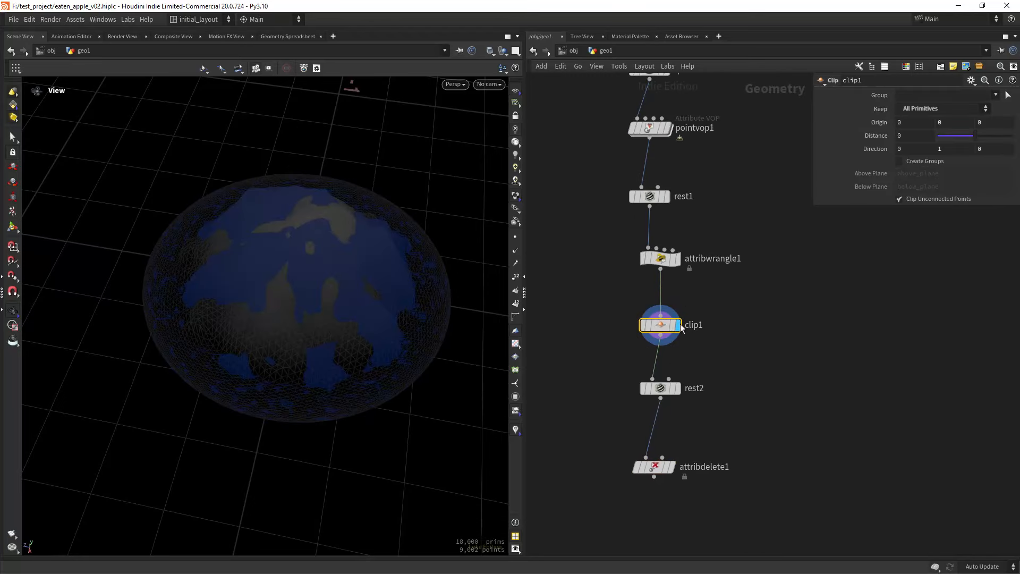
left_click(682, 367)
left_click(667, 392)
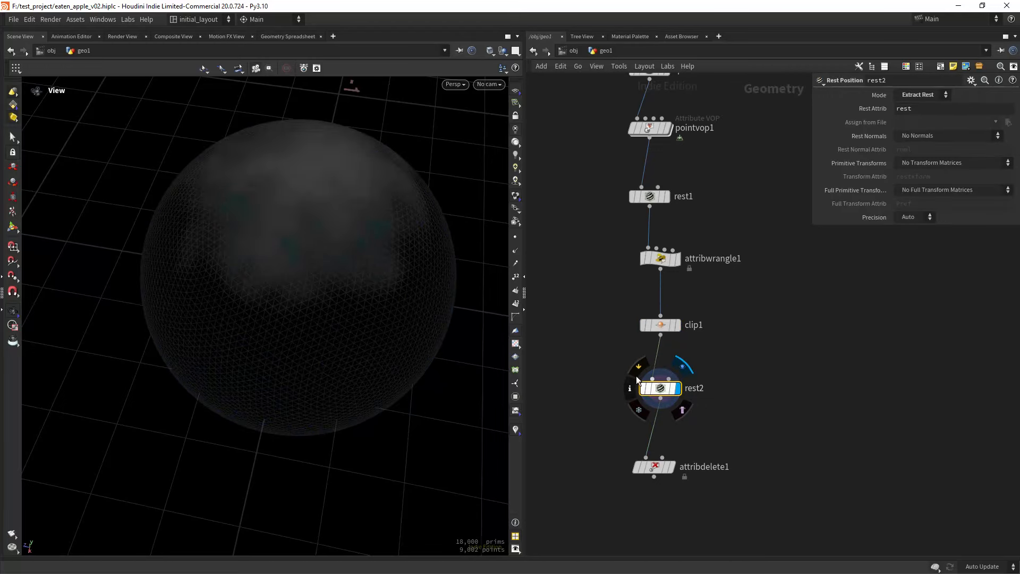
scroll(440, 271, "up", 8)
scroll(426, 296, "down", 6)
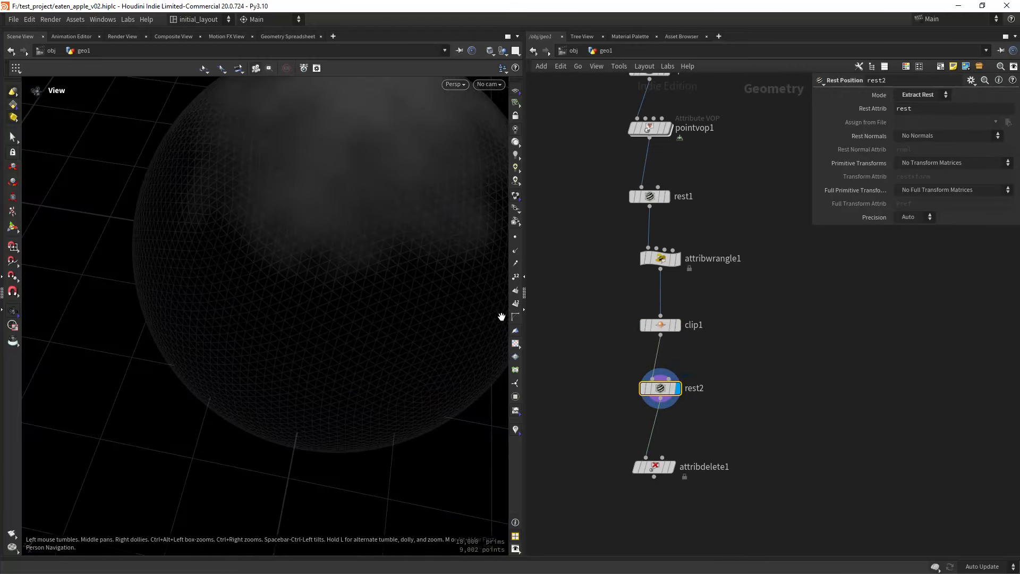
scroll(378, 226, "down", 2)
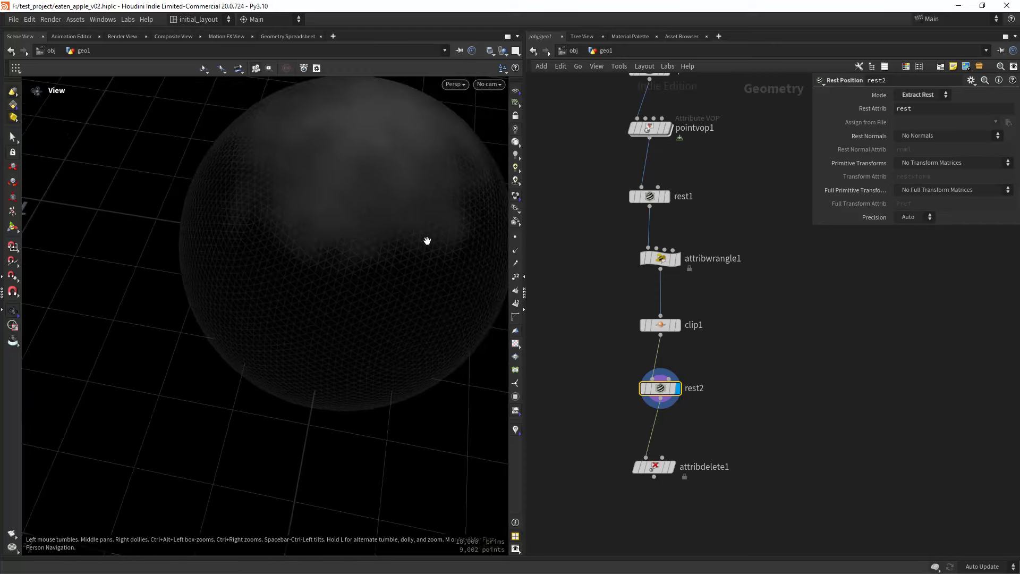
middle_click_drag(663, 136, 670, 218)
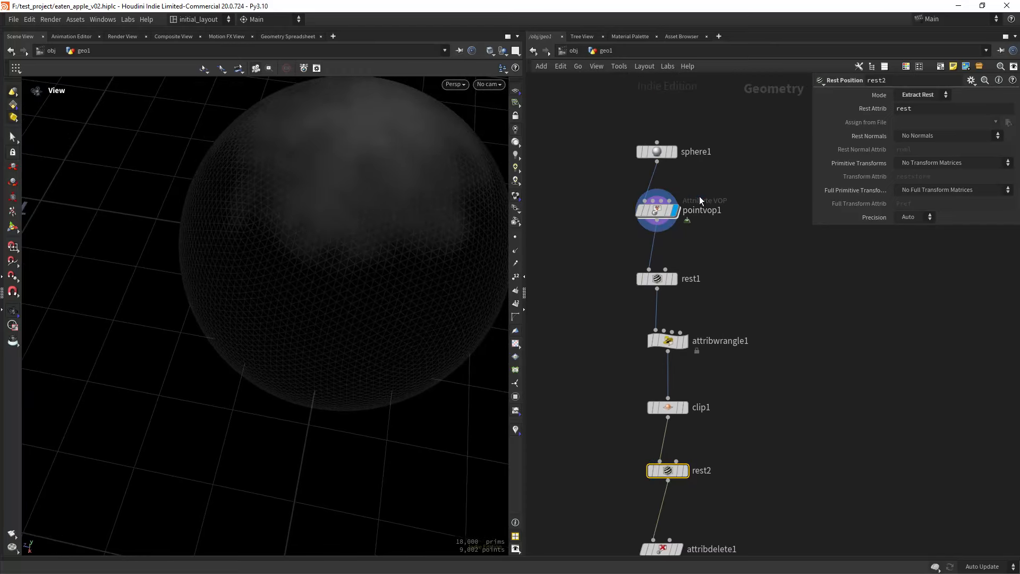
middle_click_drag(708, 325, 709, 295)
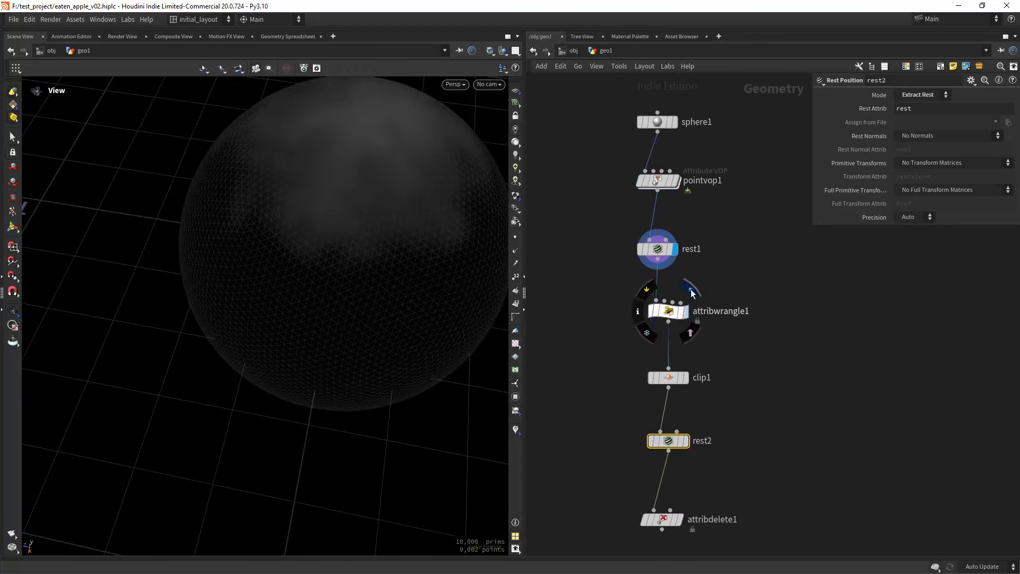
left_click(690, 290)
left_click(669, 313)
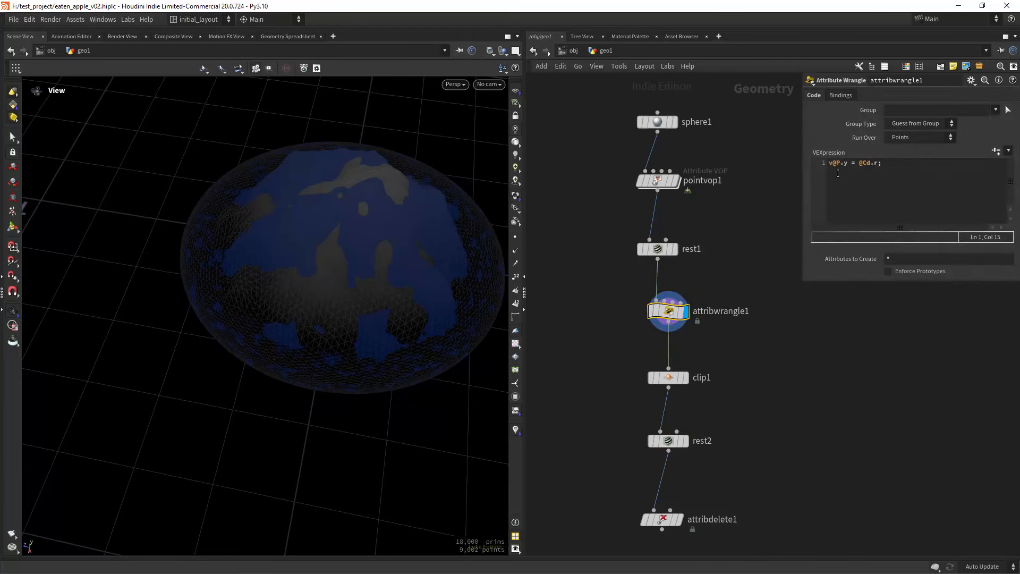
left_click_drag(373, 326, 385, 292)
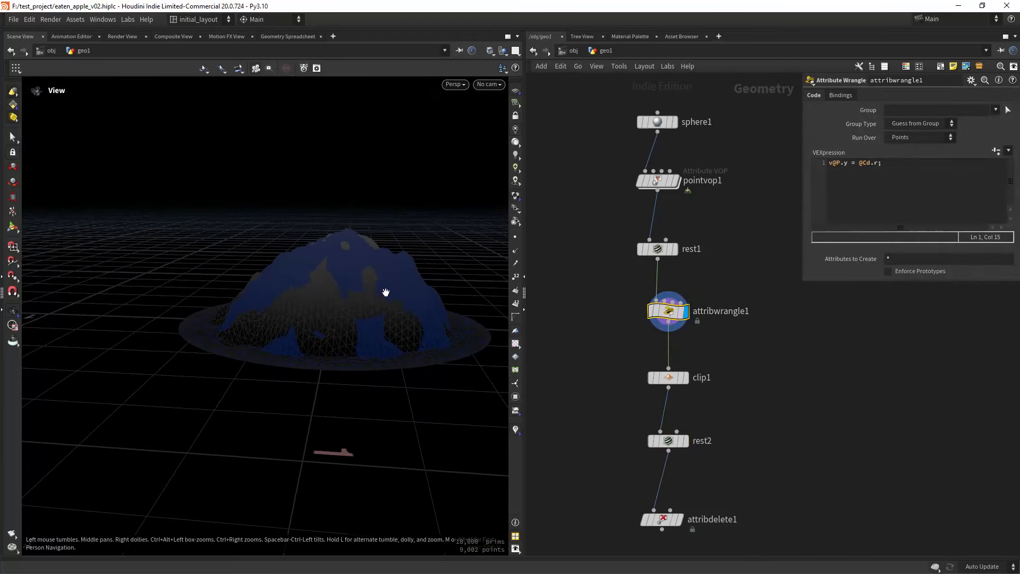
middle_click_drag(617, 352, 599, 326)
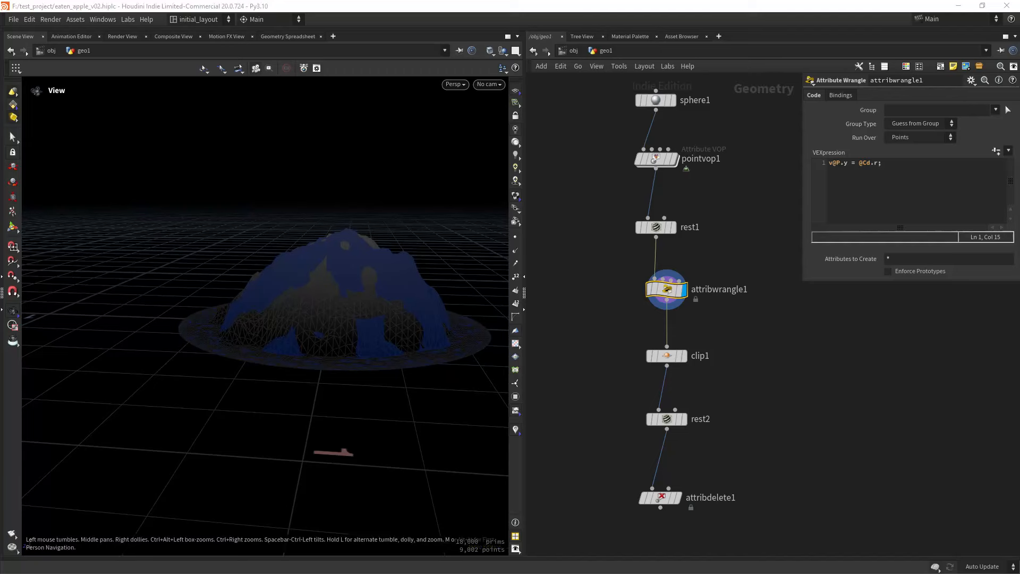
- Display the Clip node, enable Create Groups on it and set its Distance to .04
left_click(685, 355)
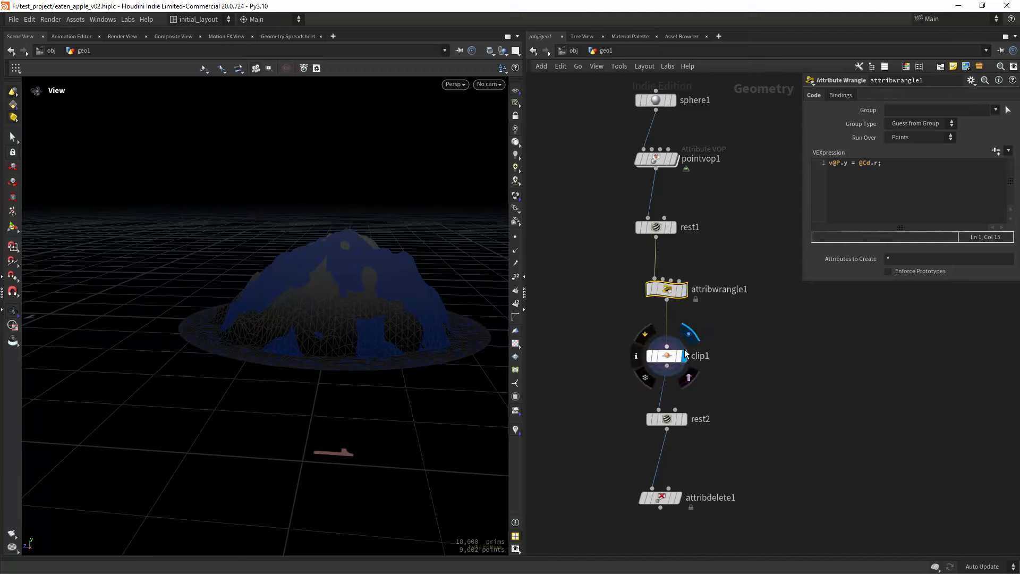
left_click(666, 355)
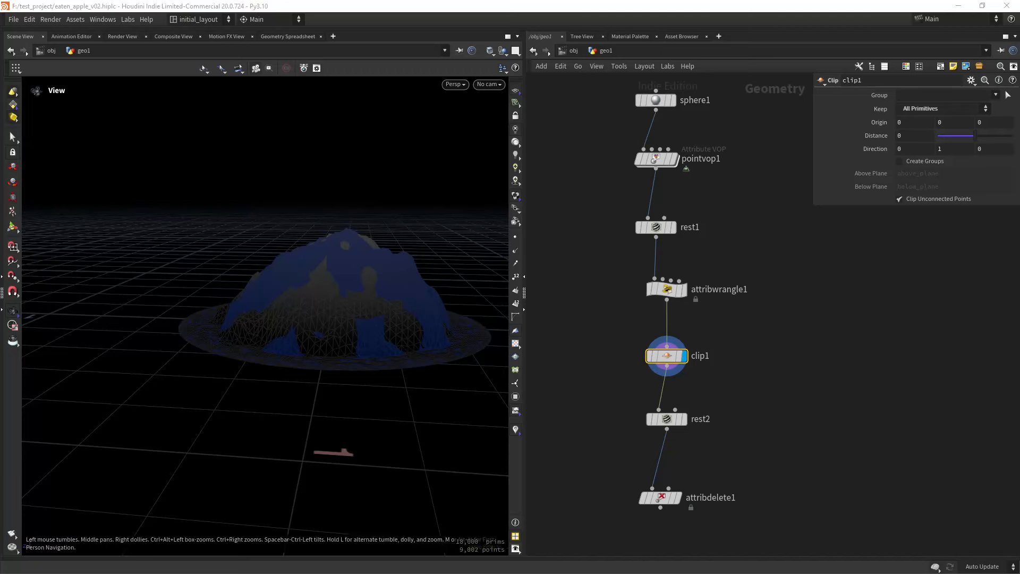
left_click(923, 161)
left_click(909, 136)
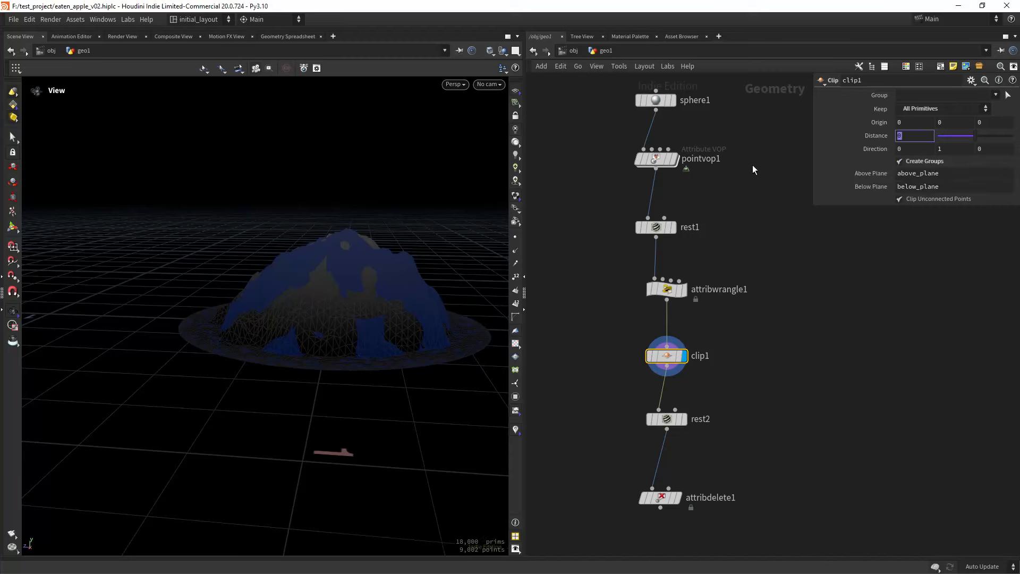
type(".04")
key("Return")
- Display the second Rest Position node, switch the display to the Attribute Delete node and save the scene
left_click(684, 419)
middle_click_drag(684, 475, 684, 448)
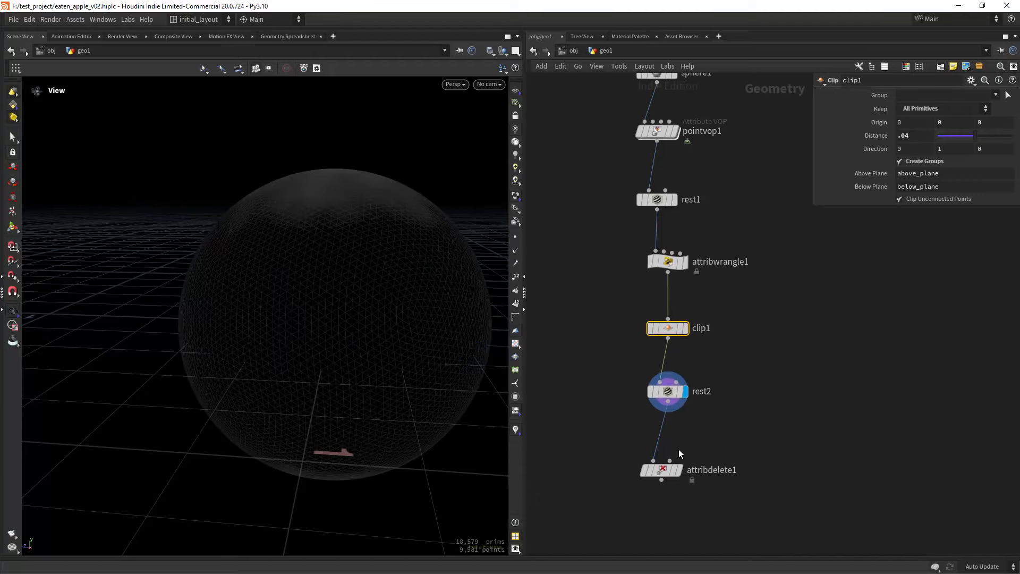
left_click(684, 448)
mouse_move(347, 241)
left_mouse_down()
mouse_move(392, 252)
mouse_move(327, 233)
mouse_move(397, 221)
mouse_move(364, 285)
mouse_move(387, 258)
mouse_move(369, 264)
mouse_move(374, 276)
left_mouse_up()
key("ctrl+s")
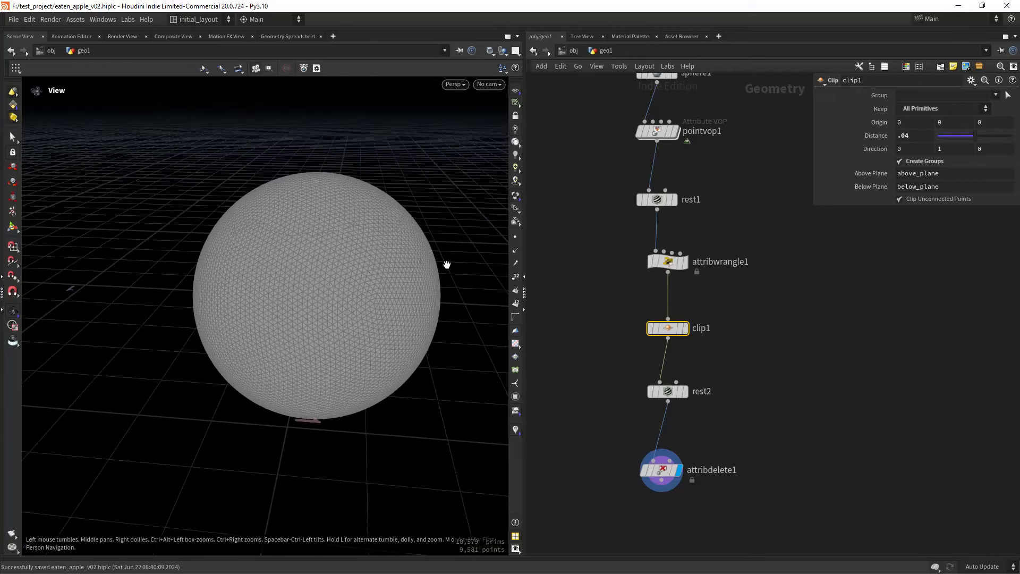
- Add a displayed Split node after the Attribute Delete node and set its Group to above_plane
middle_click_drag(722, 405, 719, 317)
left_click(665, 431)
key("Tab")
type("spl")
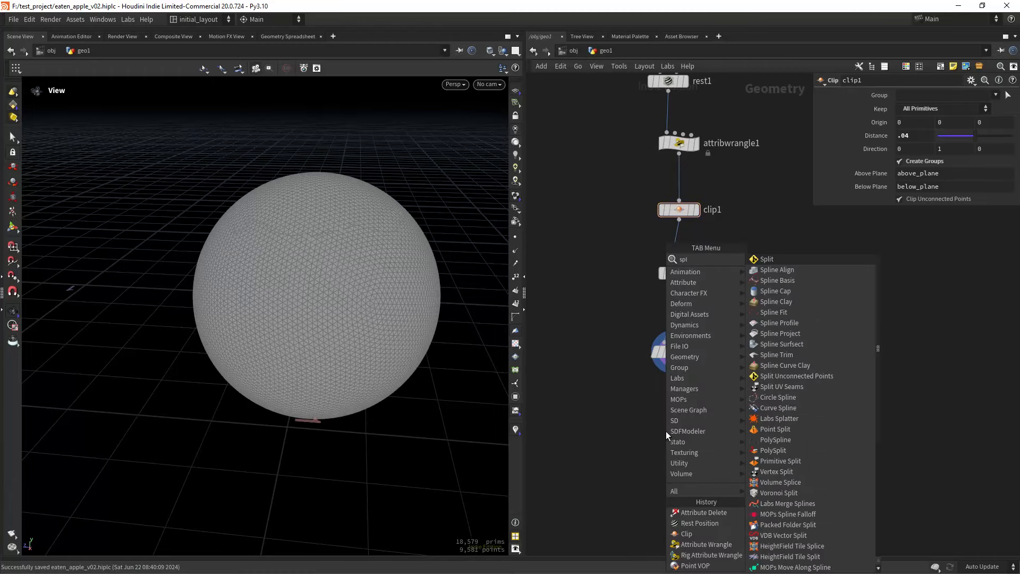
type("i")
key("Return")
left_click(666, 432)
left_click_drag(672, 362, 668, 421)
left_click(996, 95)
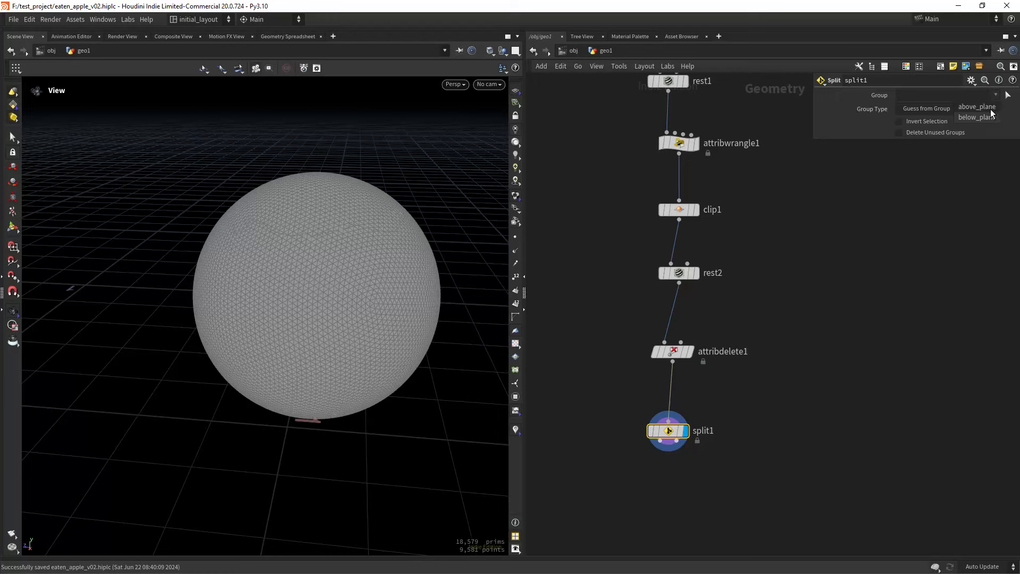
left_click(991, 109)
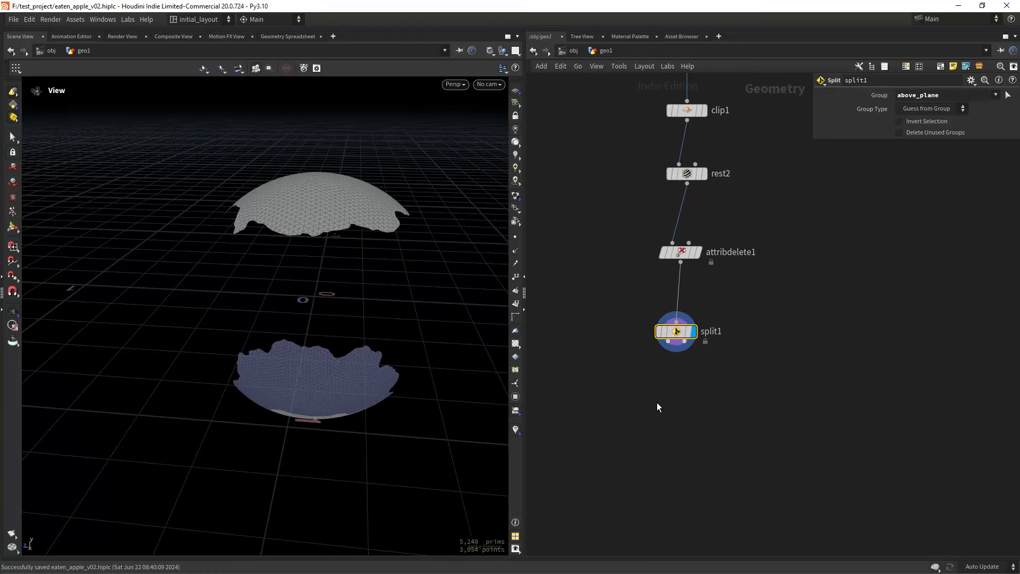
- Connect a separate Null node to each output of the Split node and display both halves in turn, ending on null1
key("Tab")
type("nu")
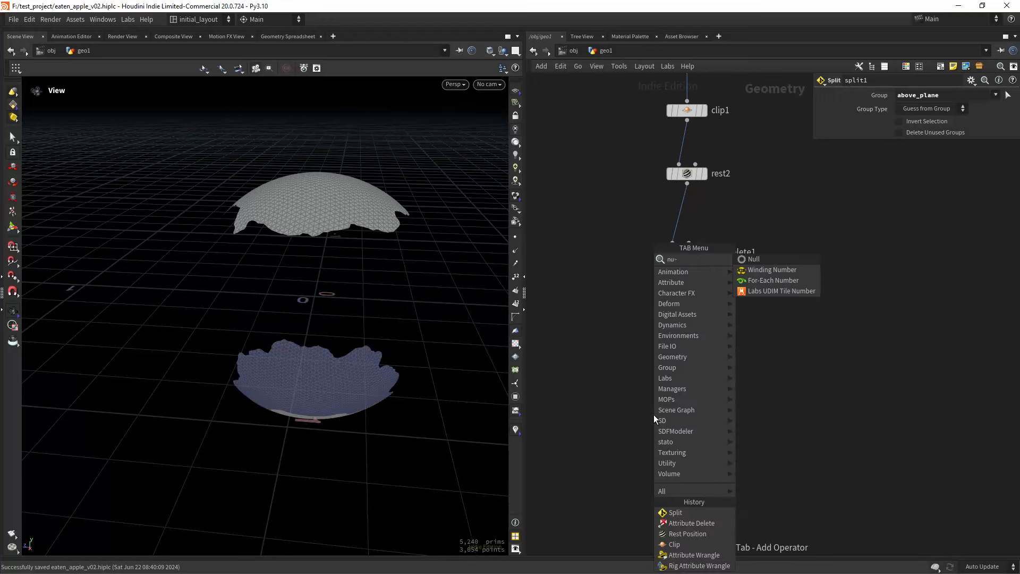
key("Return")
left_click(654, 414)
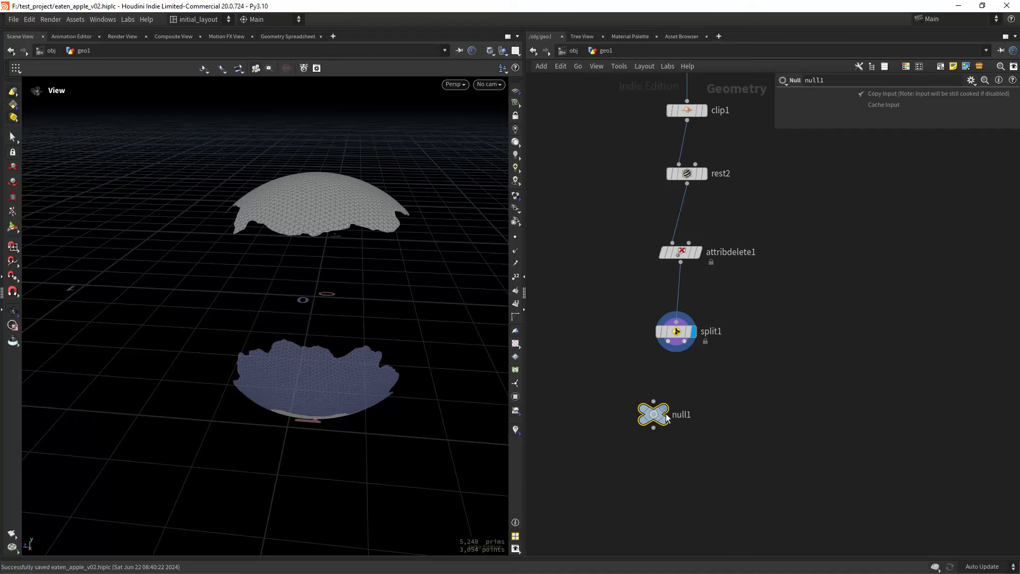
left_click_drag(668, 342, 726, 416)
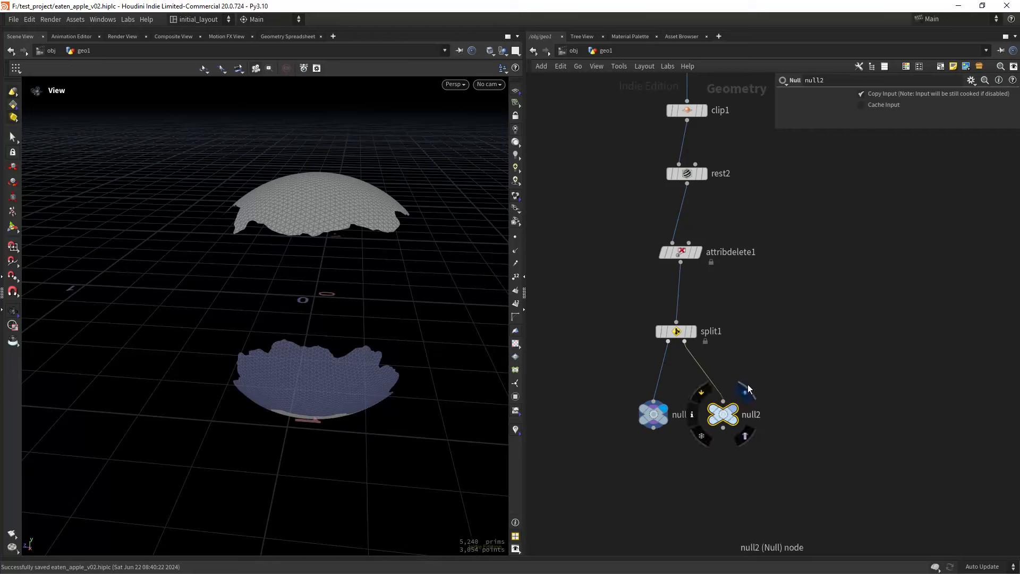
left_click(748, 387)
middle_click_drag(682, 478, 684, 381)
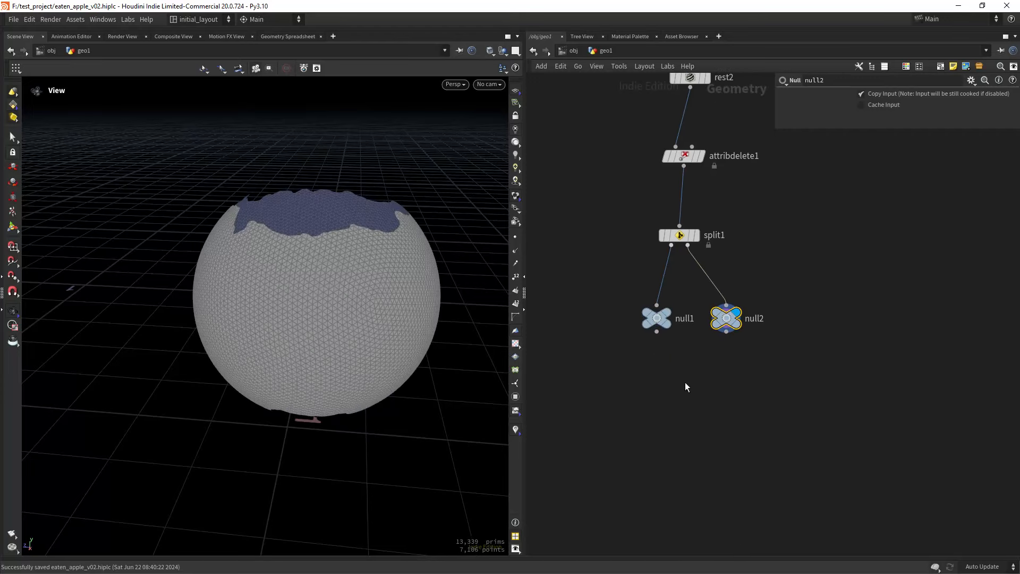
left_click(683, 303)
- Add a Subdivide node after null1 and make it the displayed node
key("Tab")
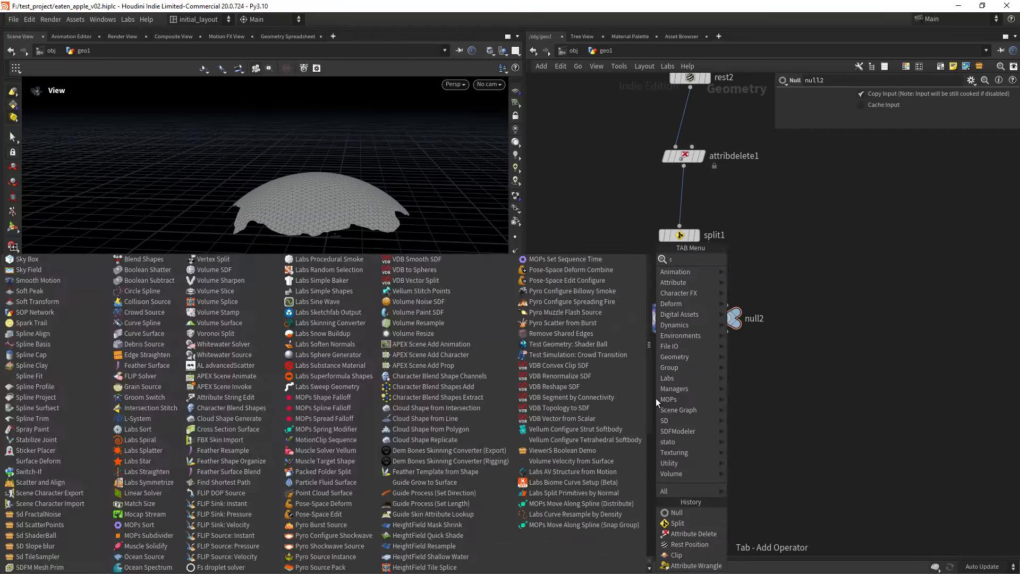
type("subd")
key("Return")
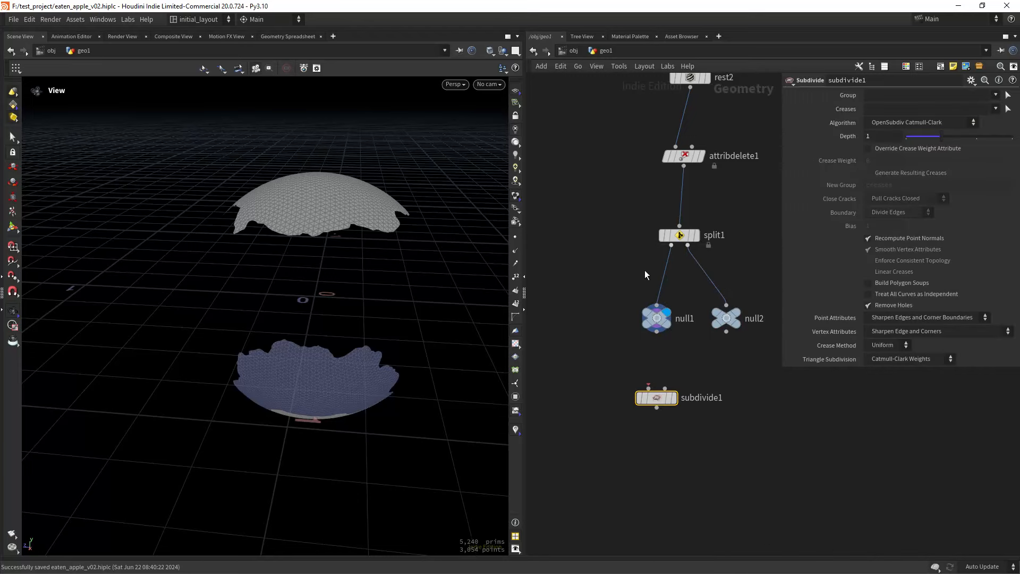
left_click_drag(657, 332, 648, 389)
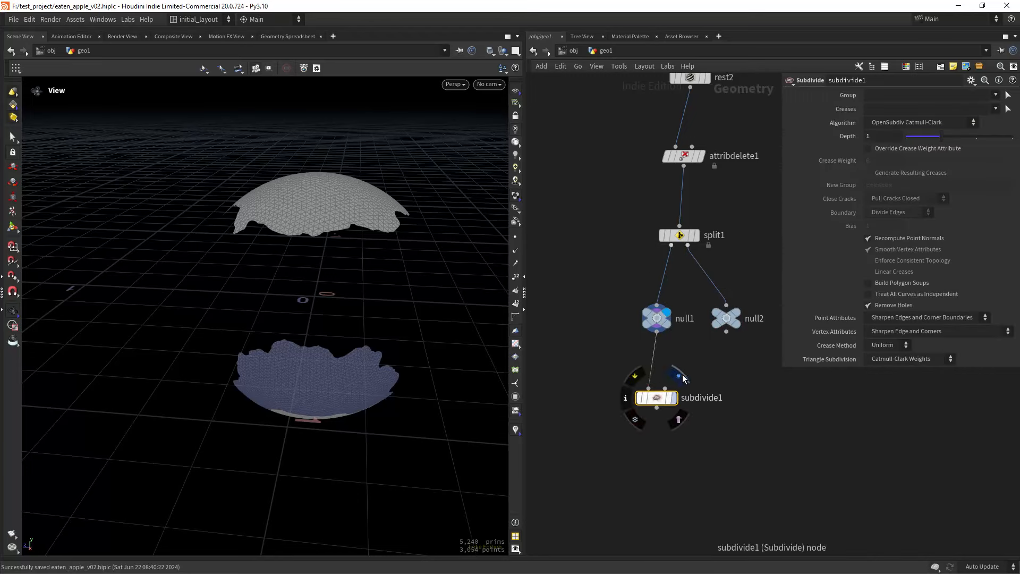
left_click(678, 376)
- Set the Subdivide node's Algorithm to OpenSubdiv Loop and its Depth to 2, and inspect the smoothed bite pieces
left_click(916, 122)
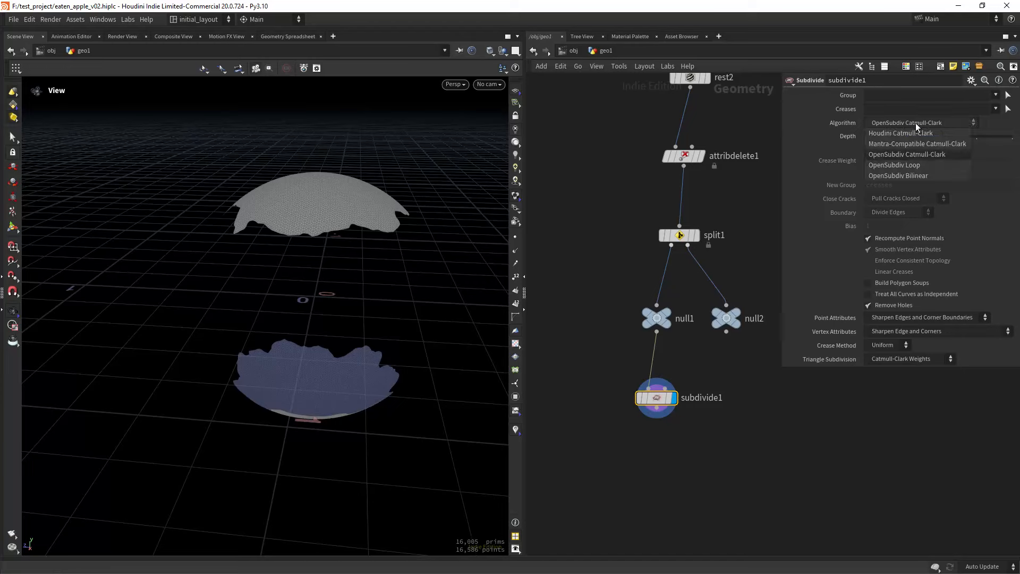
left_click(907, 165)
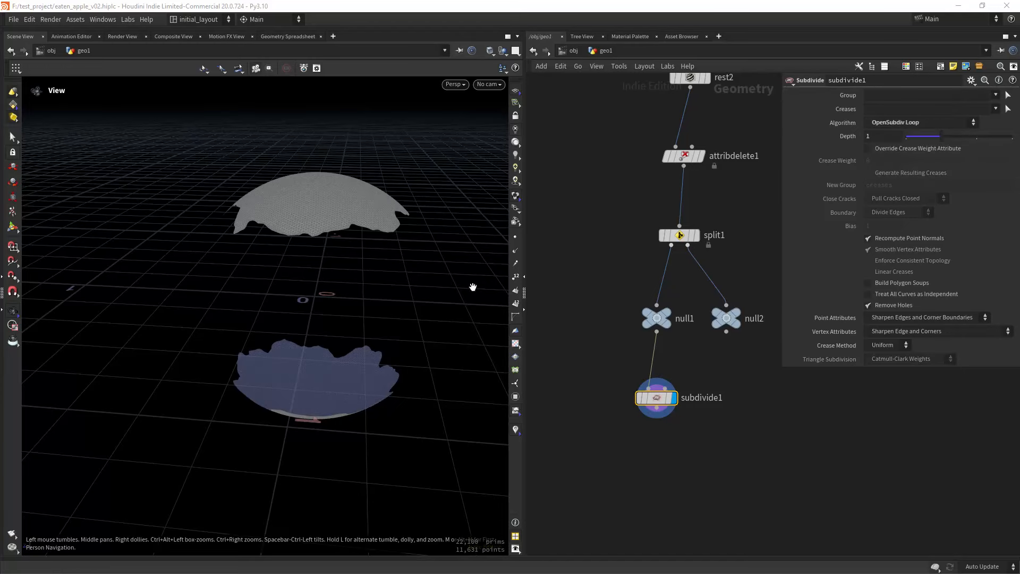
left_click(977, 137)
scroll(405, 214, "up", 3)
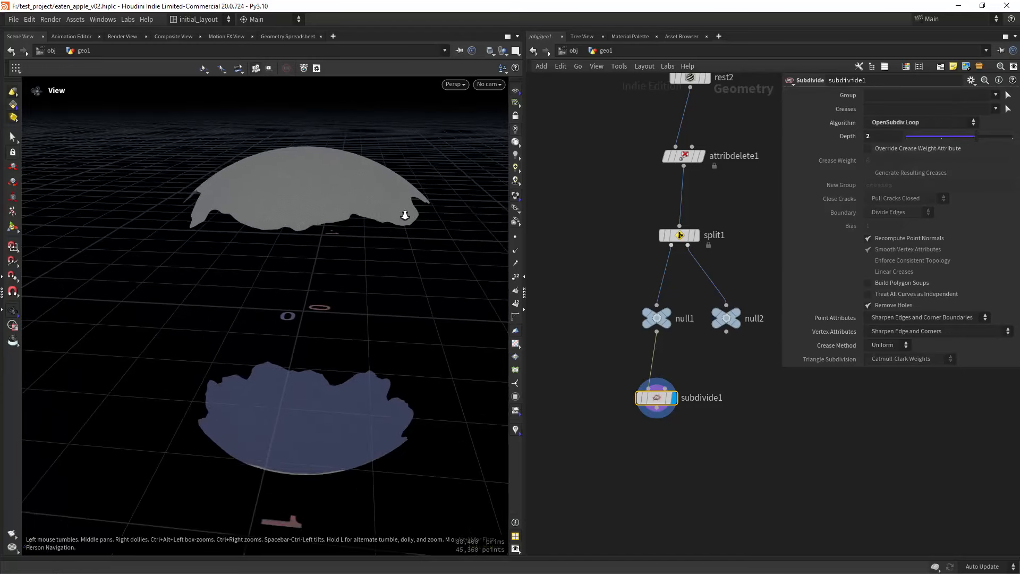
left_click_drag(405, 214, 345, 250)
scroll(397, 235, "down", 3)
middle_click_drag(718, 376, 678, 345)
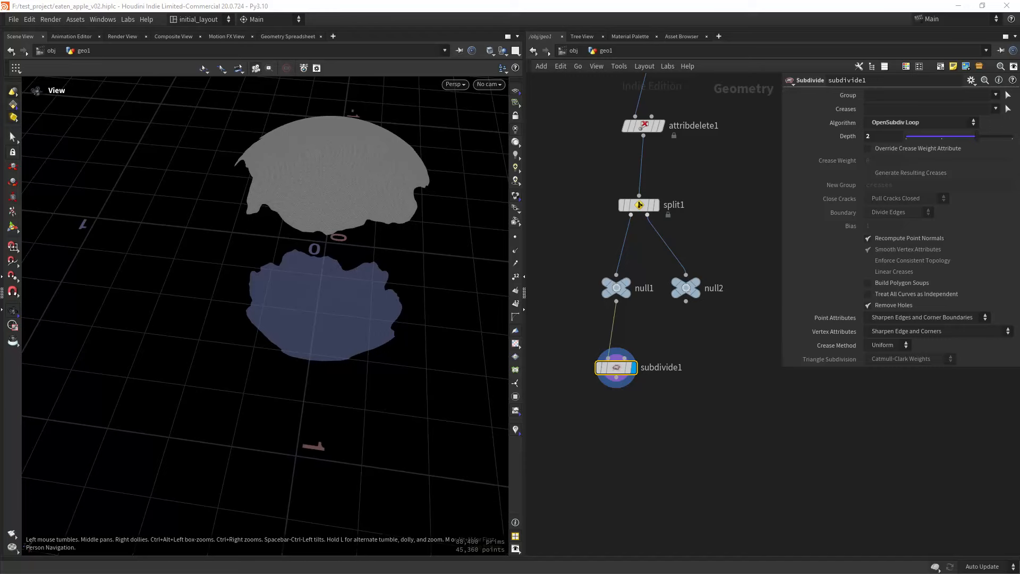
- Add a displayed Labs Fast Group Unshared node after null2 and set its Group Type to Edges
left_click_drag(617, 287, 578, 278, "shift")
key("Tab")
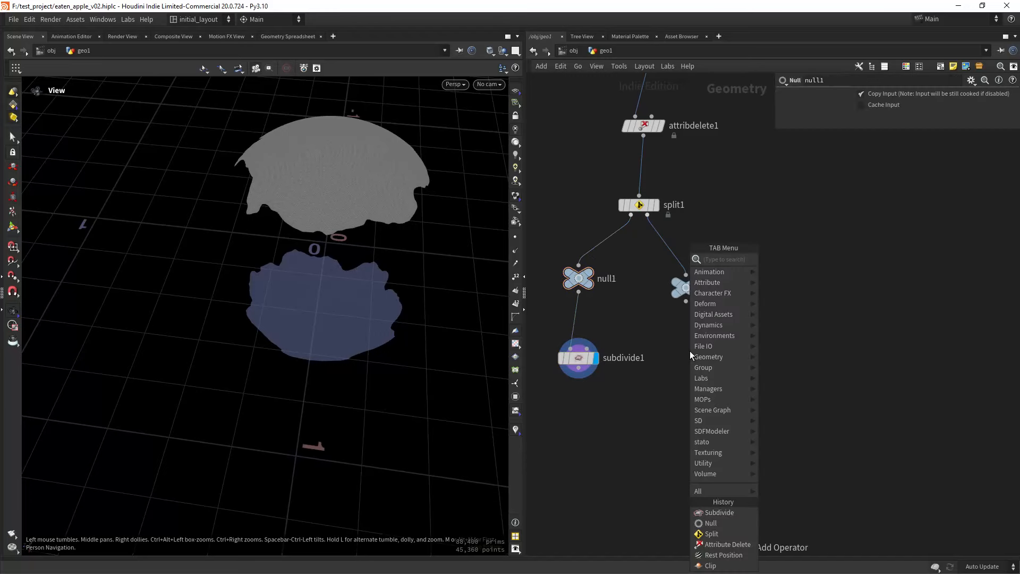
type("fast")
key("Return")
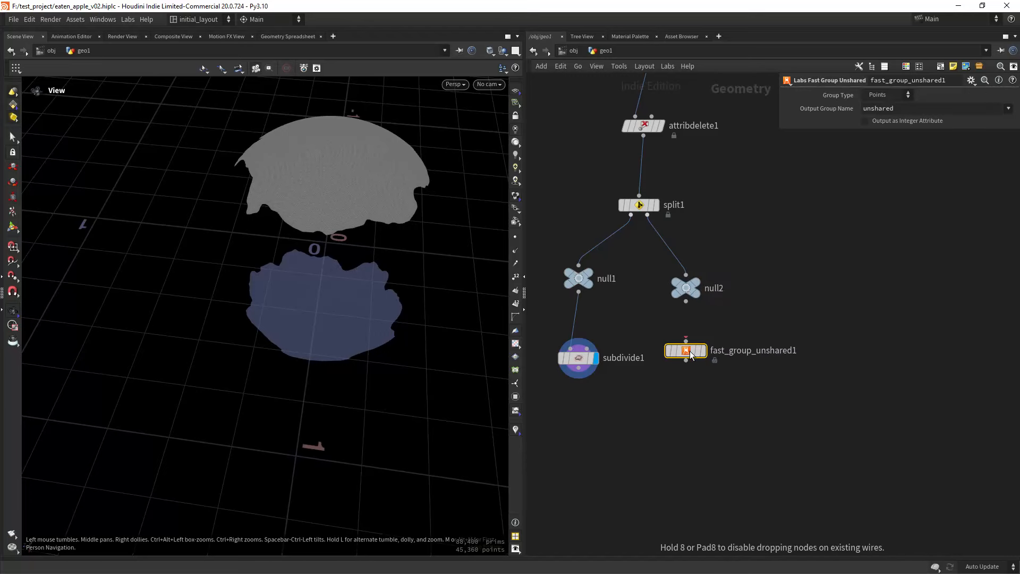
left_click(691, 355)
left_click_drag(686, 301, 686, 336)
left_click(702, 351)
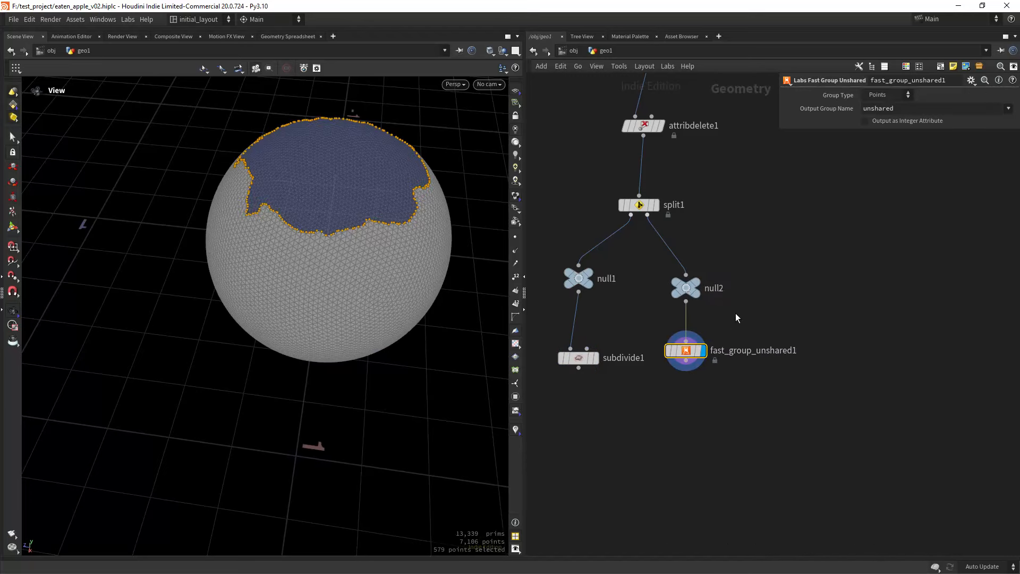
left_click(894, 98)
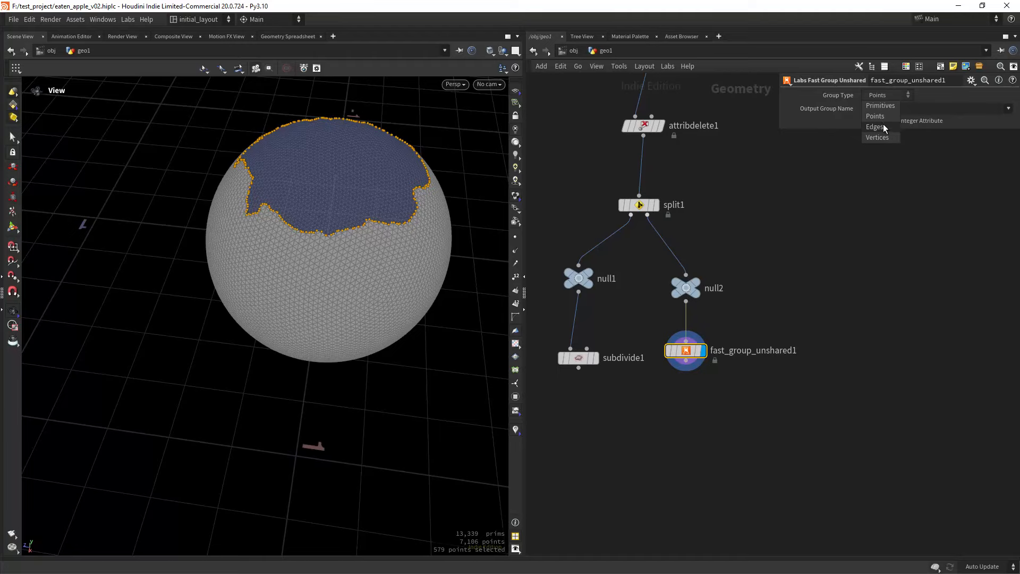
left_click(876, 127)
left_click_drag(340, 287, 356, 319)
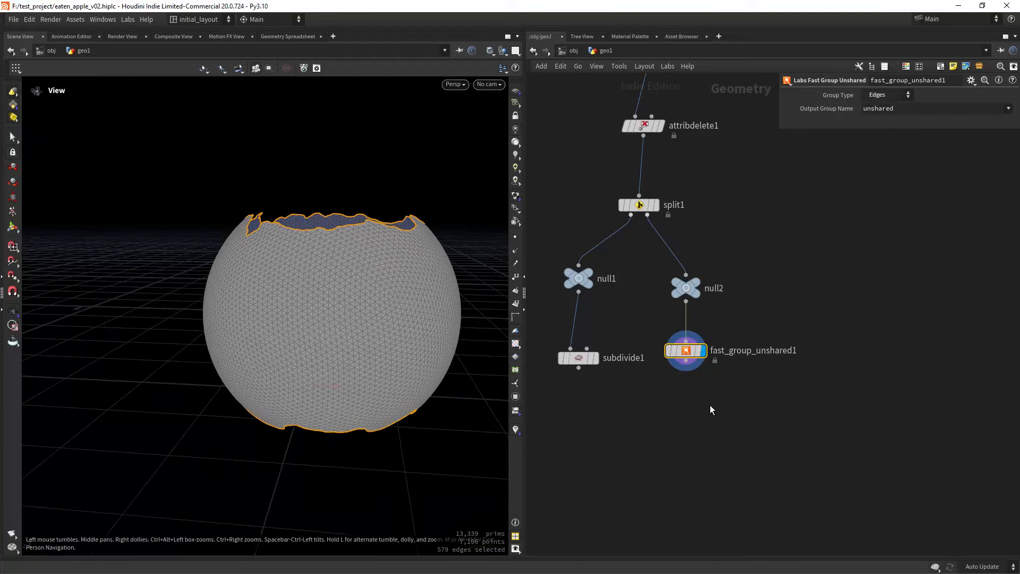
- Add a Convert Line node after the Fast Group Unshared node and make it the displayed node
key("Tab")
type("conver")
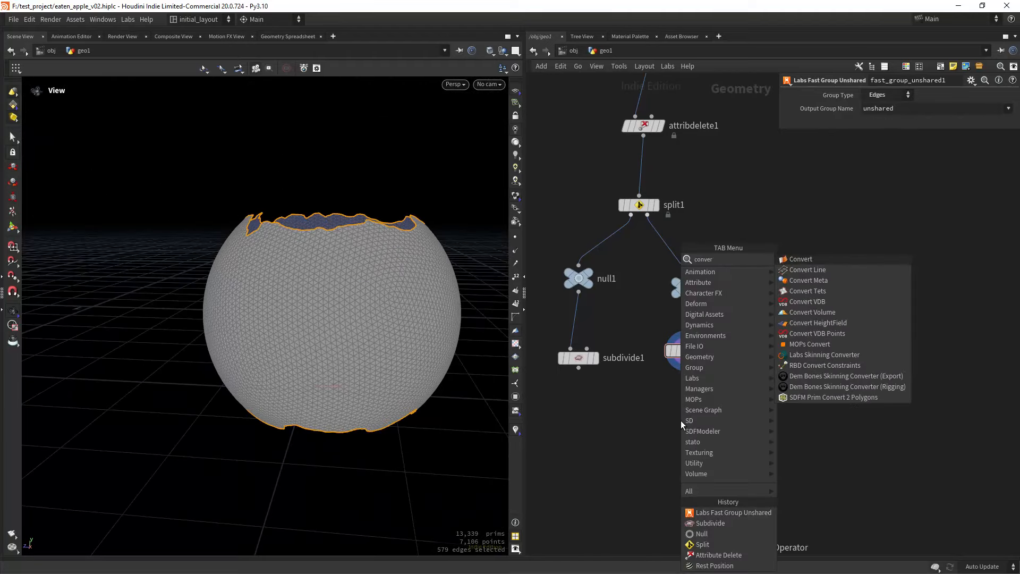
key("Down")
key("Return")
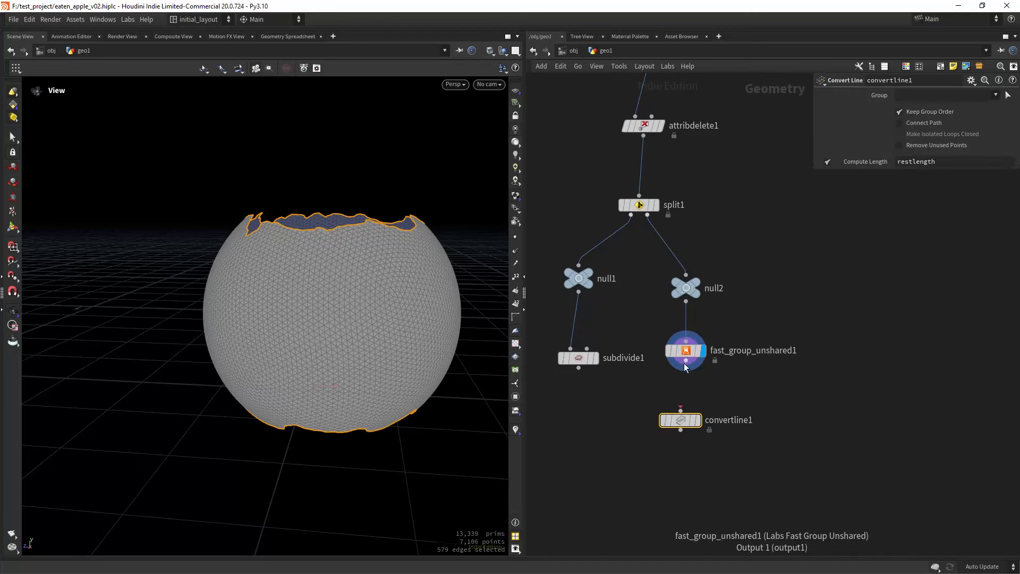
left_click_drag(684, 362, 690, 411)
left_click(697, 420)
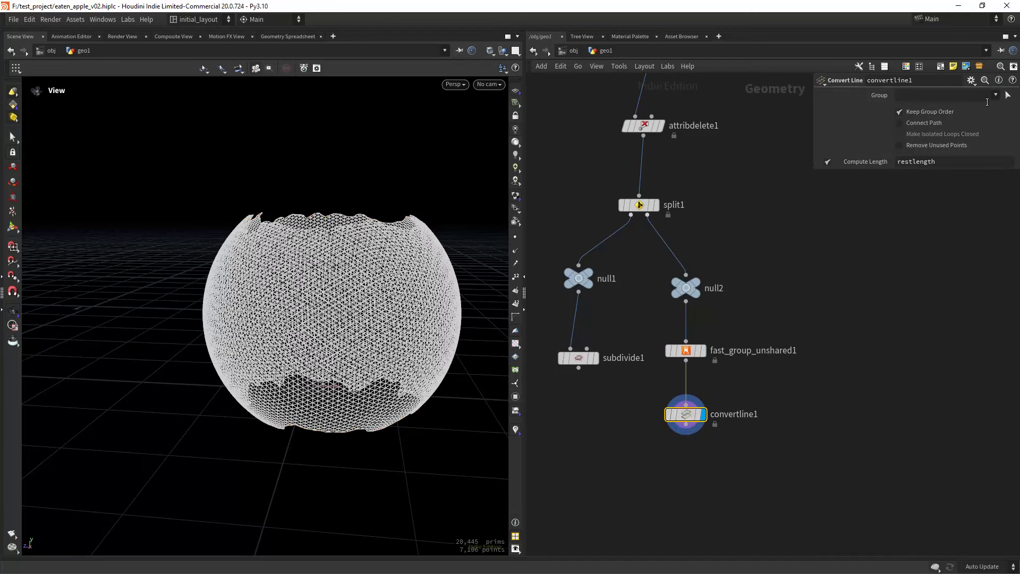
- Restrict Convert Line to the unshared group, turn off Compute Length, and enable Connect Path and Remove Unused Points
left_click(996, 95)
left_click(971, 119)
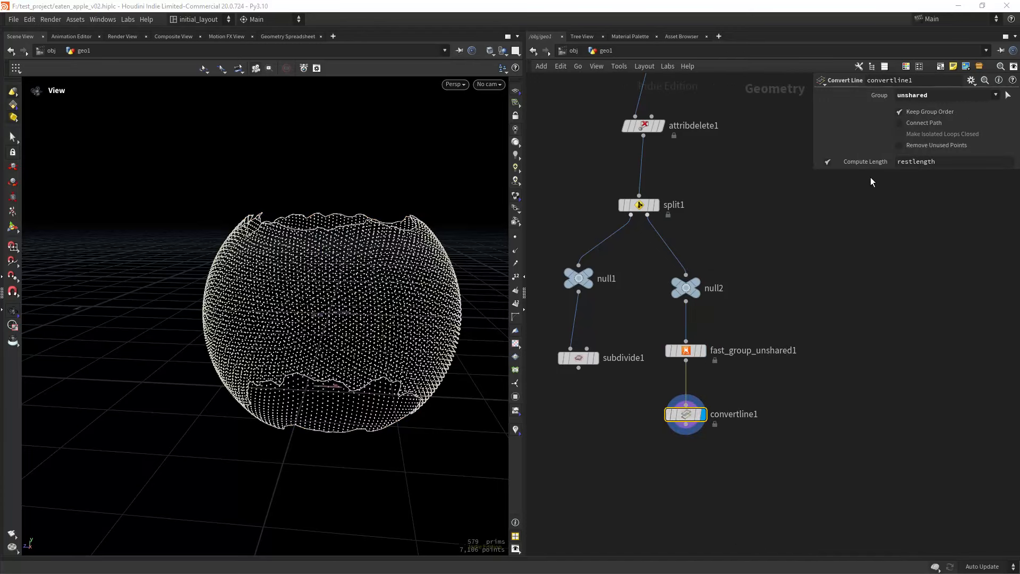
left_click(826, 162)
left_click(922, 146)
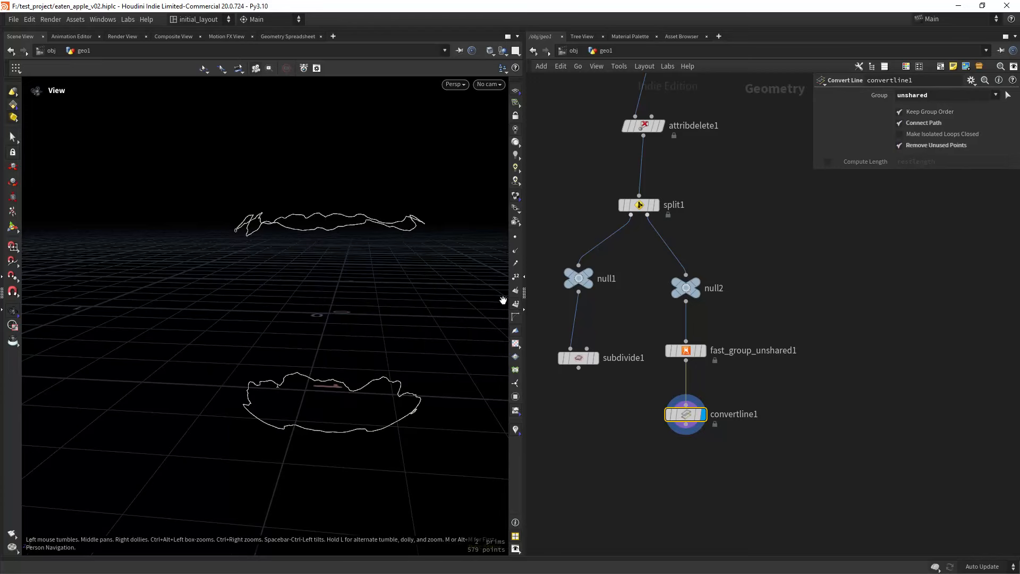
left_click_drag(391, 261, 404, 313)
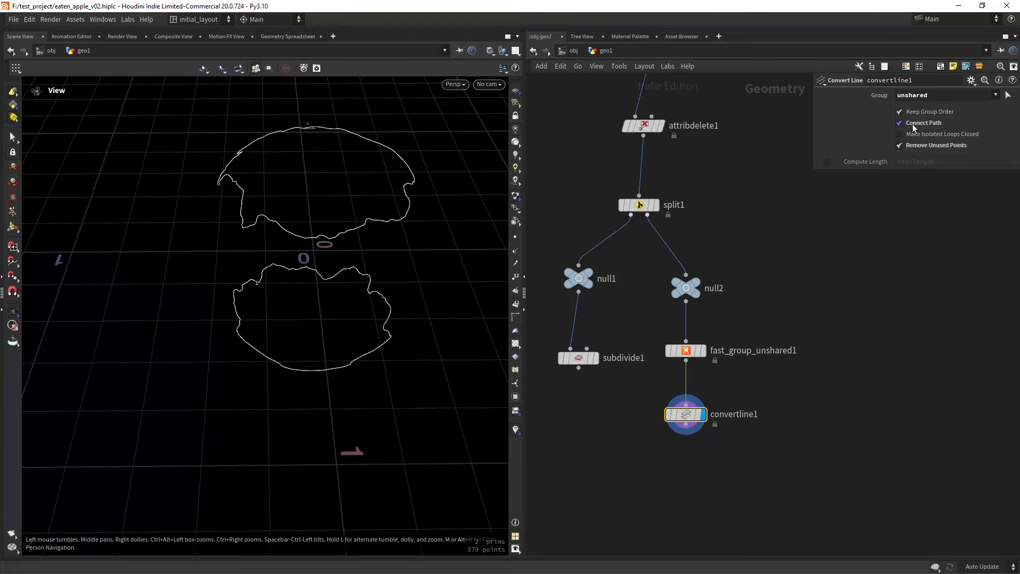
left_click_drag(375, 255, 394, 292)
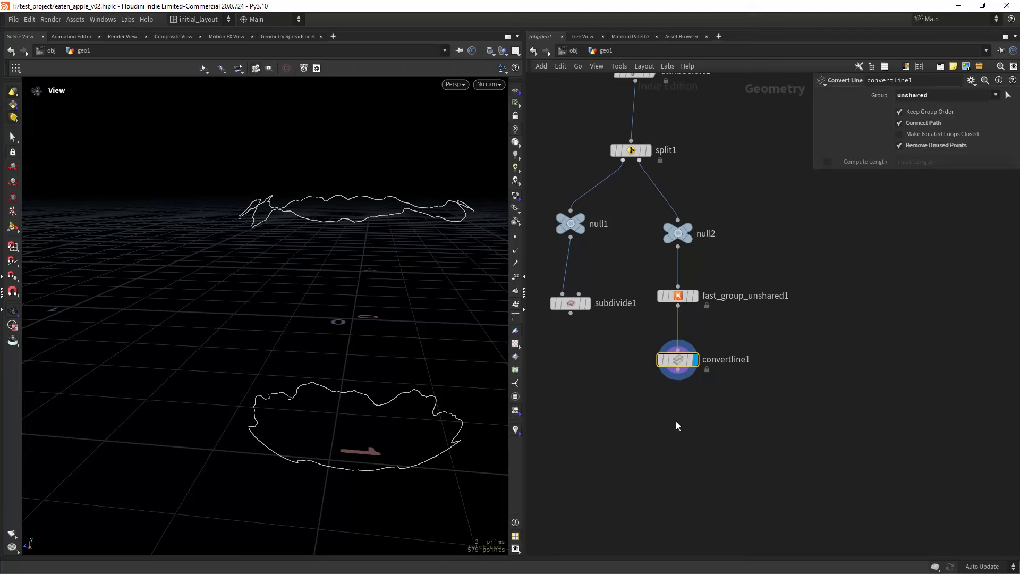
- Add a displayed Resample node after Convert Line and set its segment Length to 0.002
key("Tab")
type("resam")
key("Return")
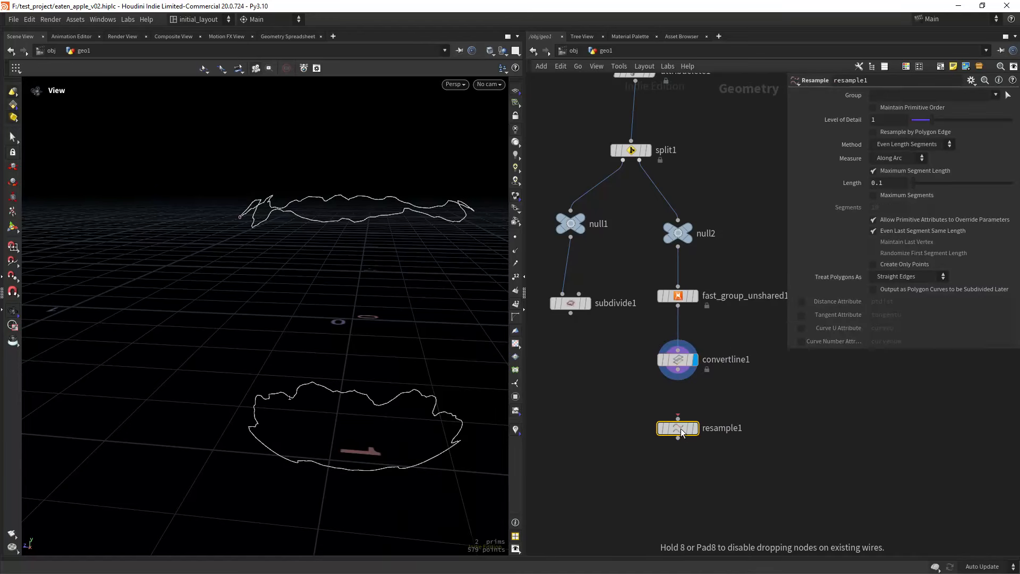
left_click(680, 428)
left_click_drag(680, 373, 685, 419)
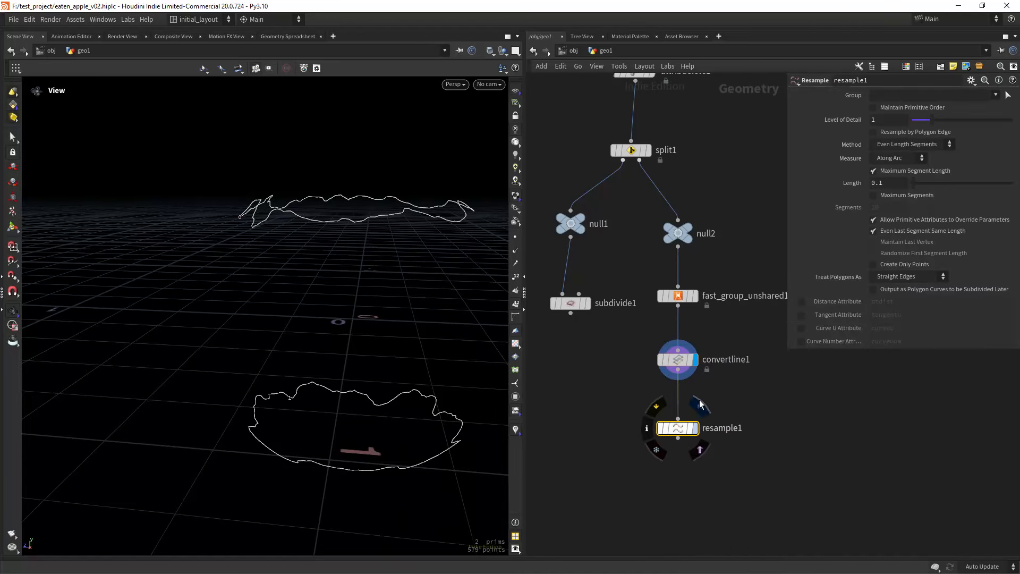
left_click(694, 428)
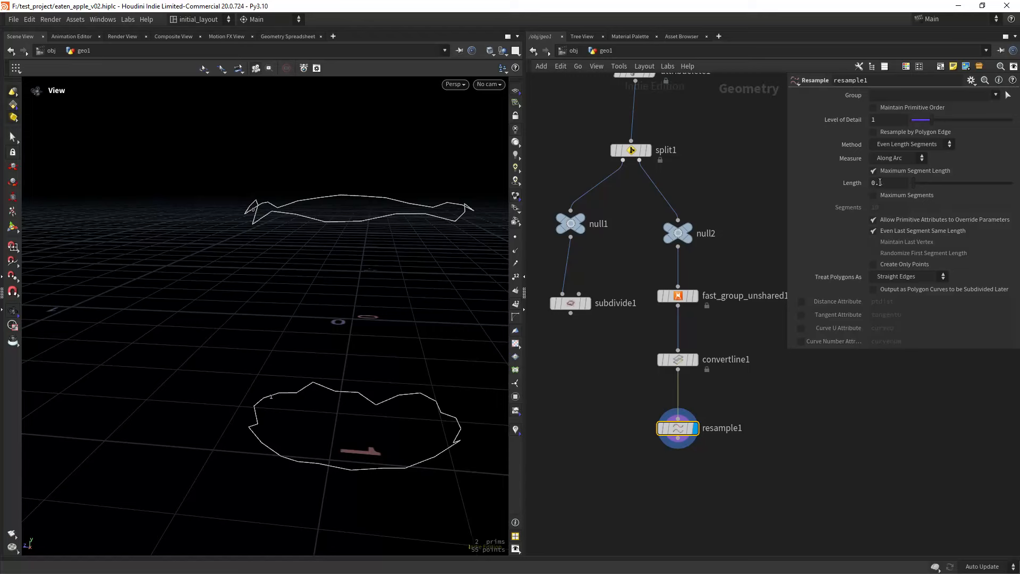
type("0.002")
key("Return")
- Add a displayed Group Create node after the Resample node
middle_click_drag(573, 455, 563, 371)
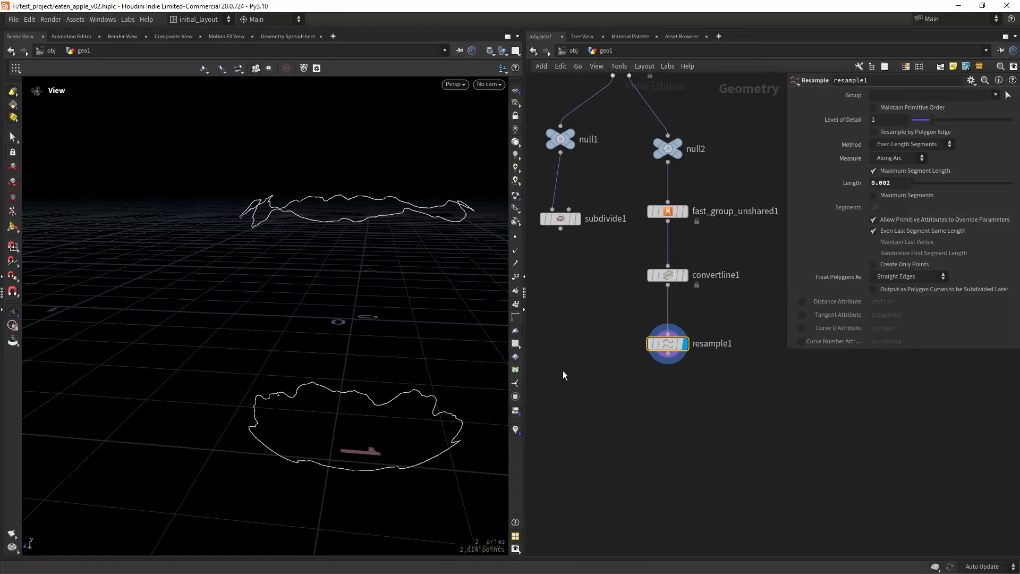
middle_click_drag(637, 449, 632, 421)
key("Tab")
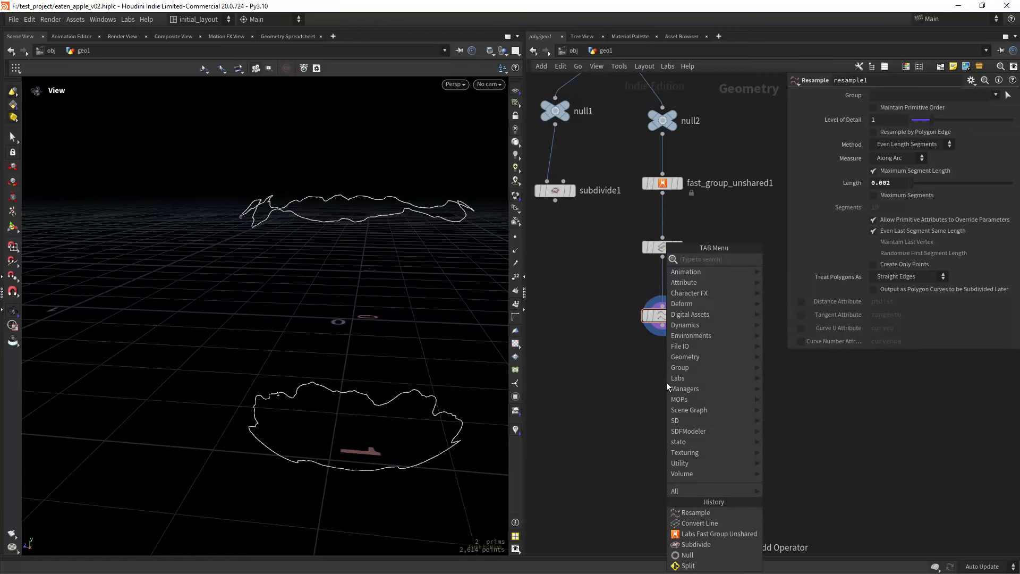
type("grou")
key("Return")
left_click(666, 382)
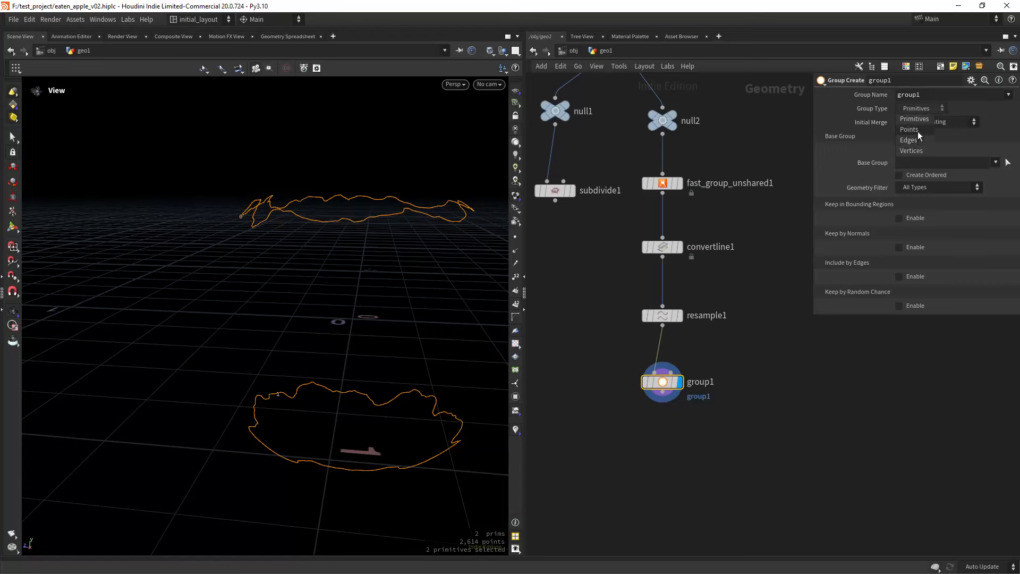
- Set the group type to Points, include unshared edges with boundary groups created, and check the resulting groups in the node info
left_click(917, 131)
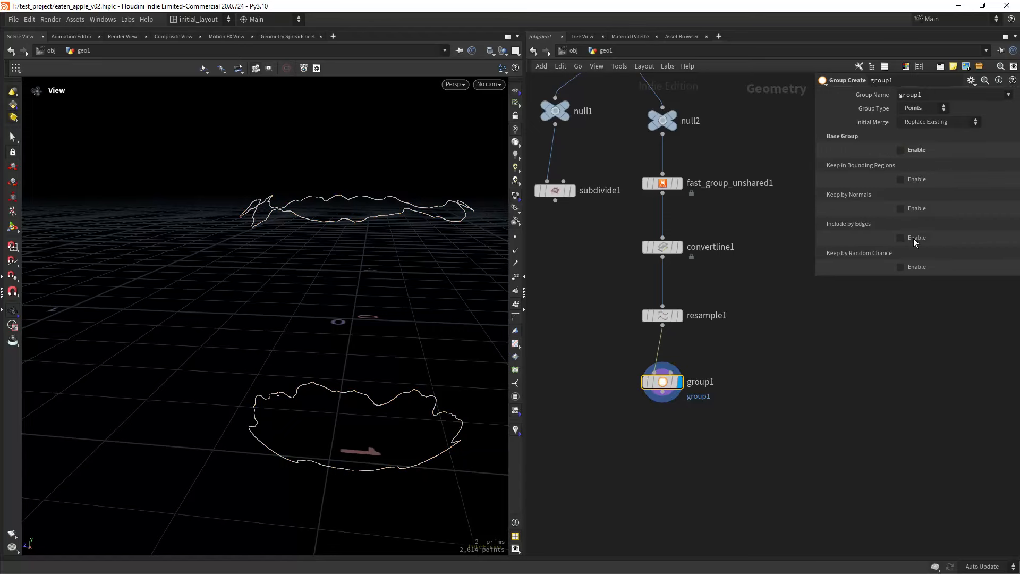
left_click(914, 240)
left_click(915, 340)
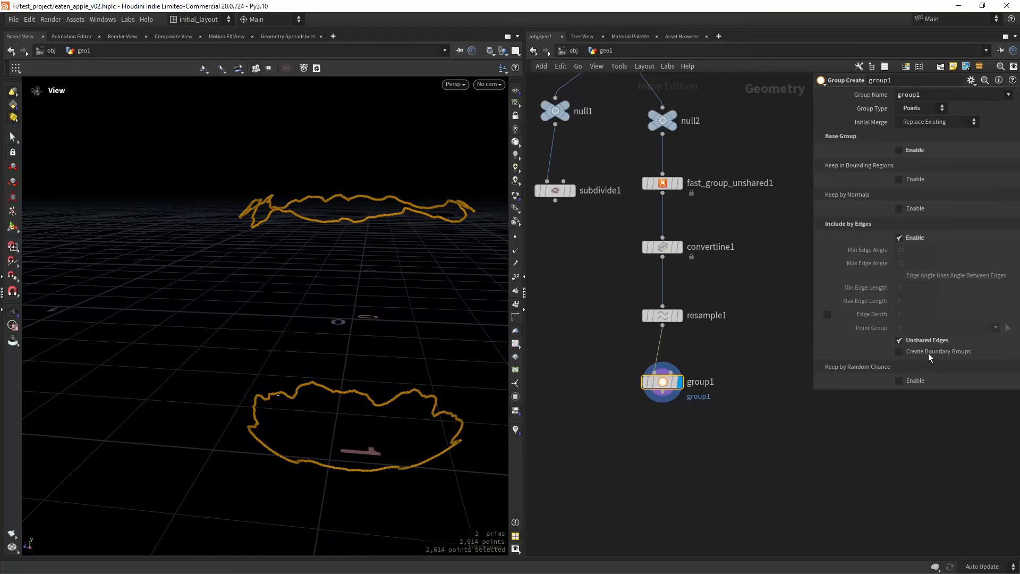
middle_click(662, 383)
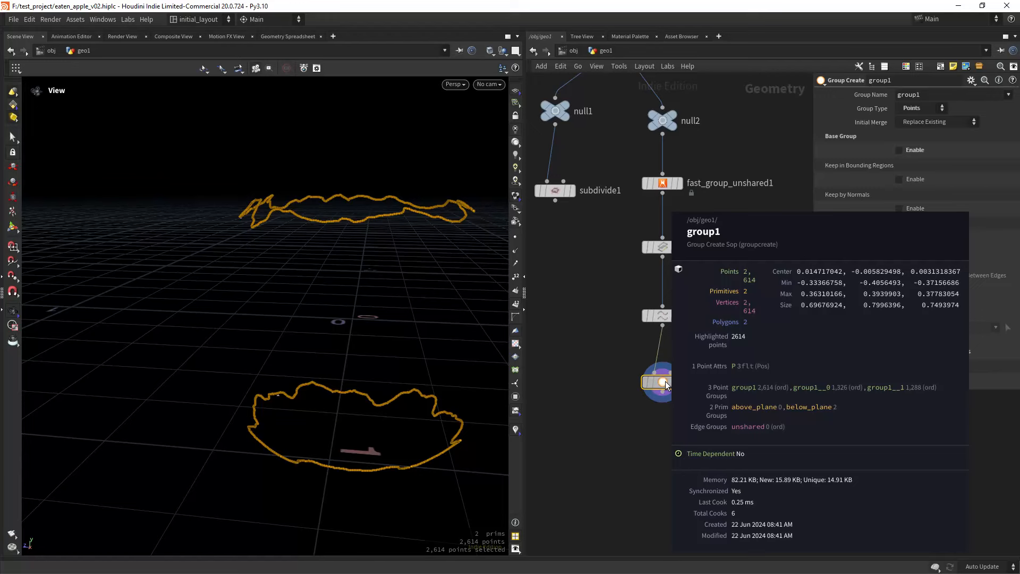
- Add a Group Promote node after group1 and make it the displayed node
middle_click_drag(683, 442, 672, 415)
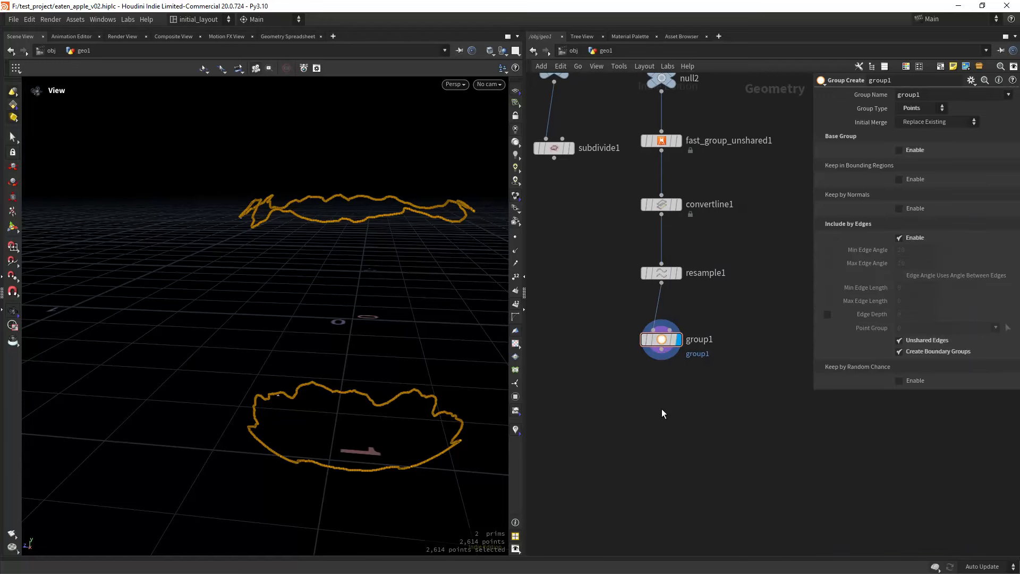
key("Tab")
type("grouppromote")
key("Return")
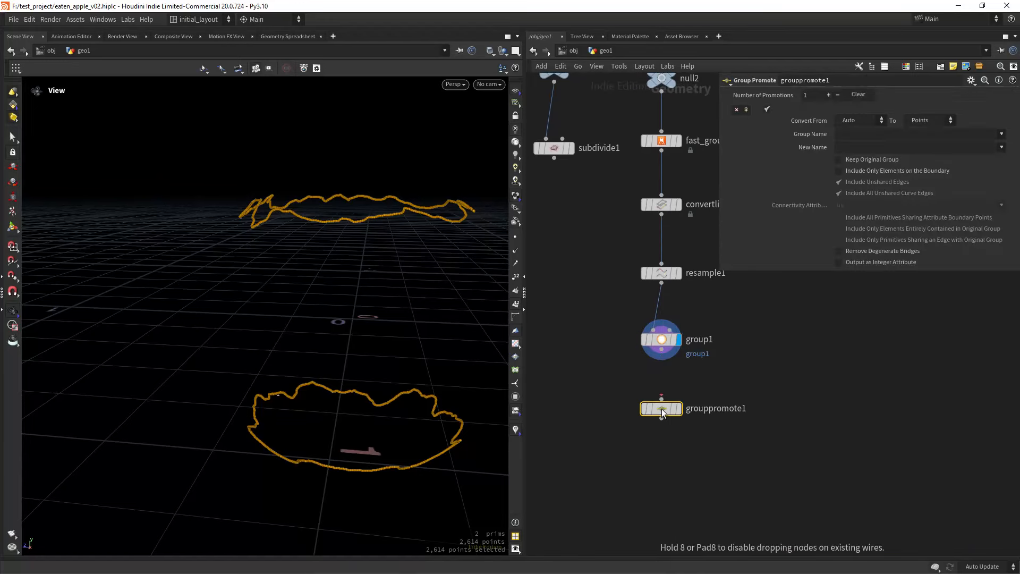
left_click(662, 409)
left_click_drag(661, 350, 661, 398)
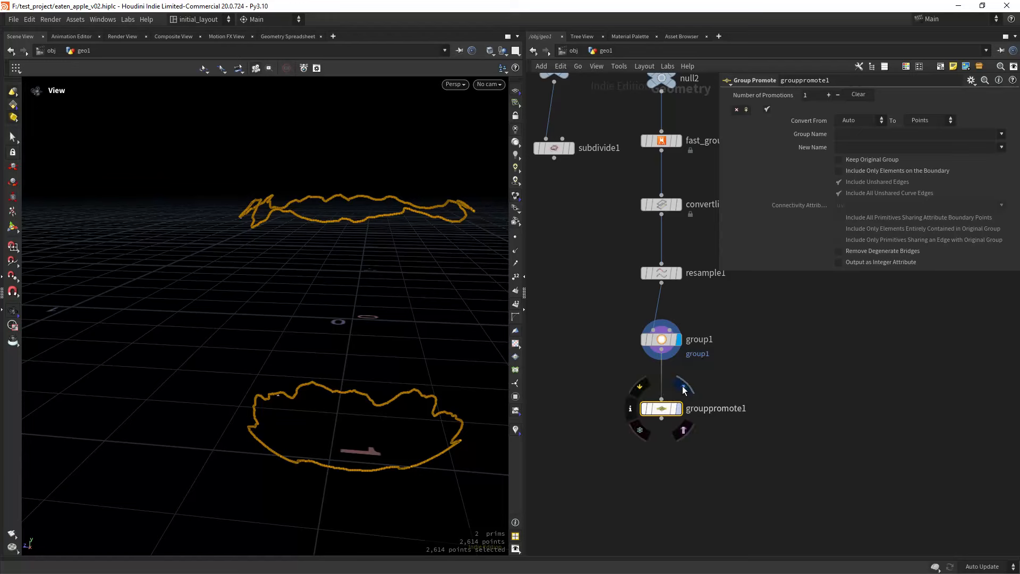
left_click(683, 387)
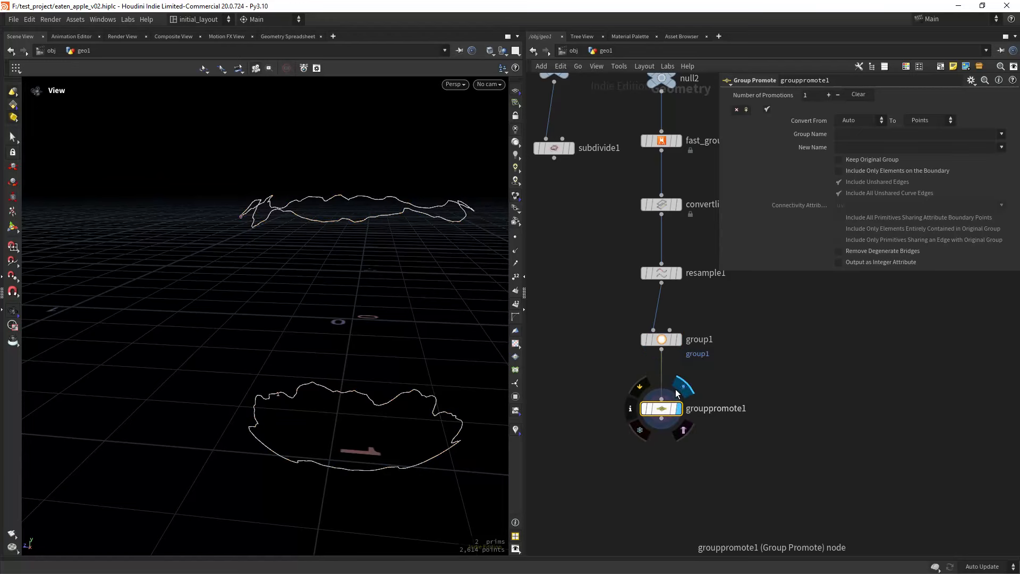
- Promote the boundary groups group1__0 and group1__1 to Edges in the Group Promote node
left_click(1001, 137)
left_click(951, 195)
left_click(1002, 136)
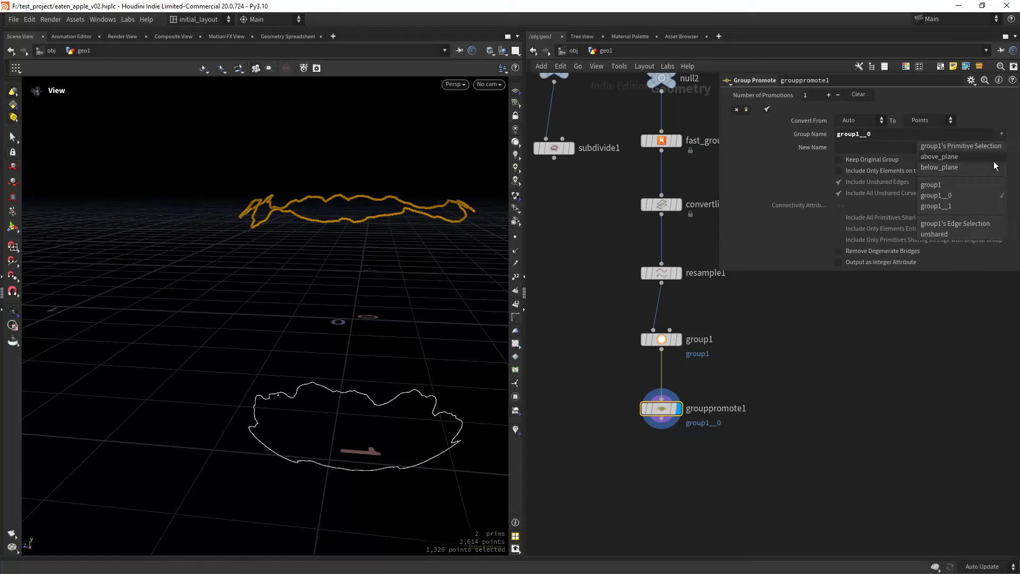
left_click(975, 206)
left_click(942, 121)
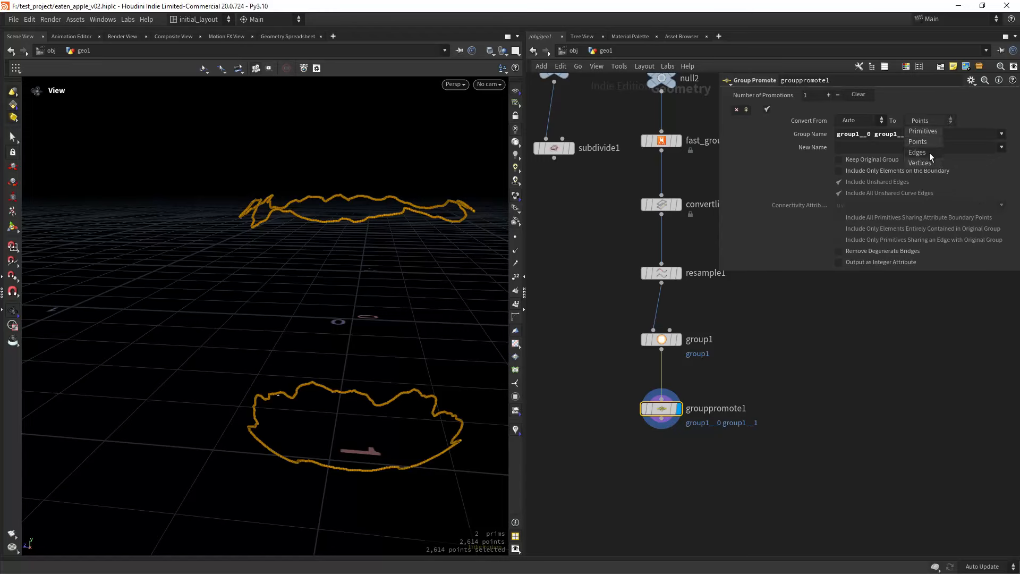
left_click(929, 152)
- Add a PolyBridge node, feed Group Promote into its first input, and make it the displayed node
middle_click_drag(675, 500, 658, 425)
scroll(659, 425, "up", 2)
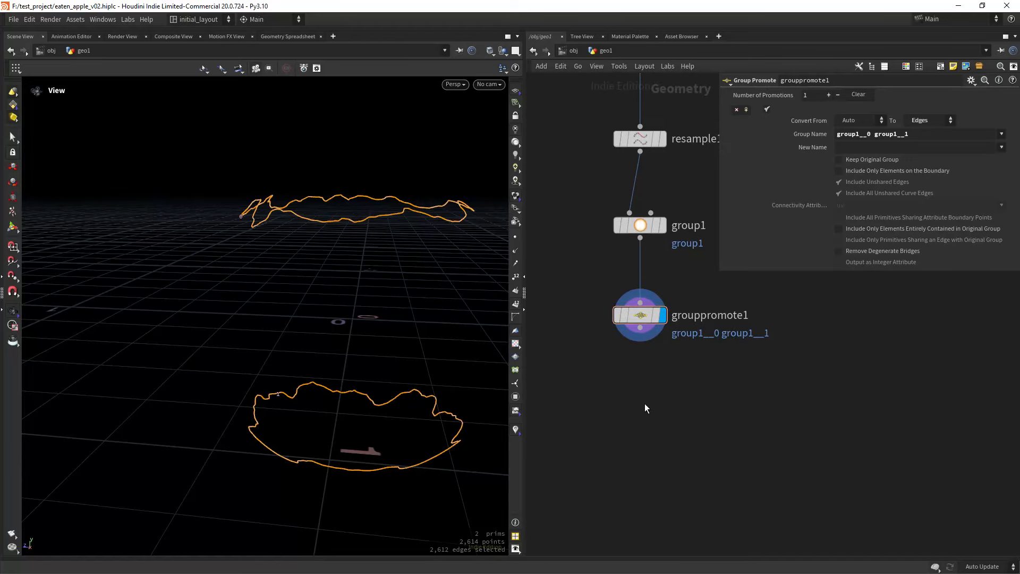
key("Tab")
type("pbr")
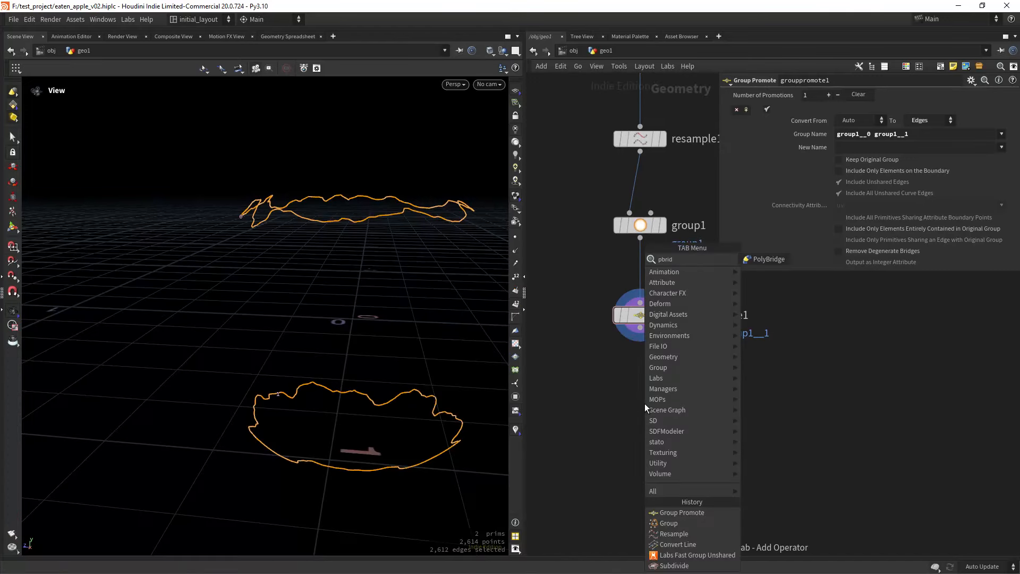
key("Return")
left_click(645, 404)
left_click_drag(640, 327, 630, 391)
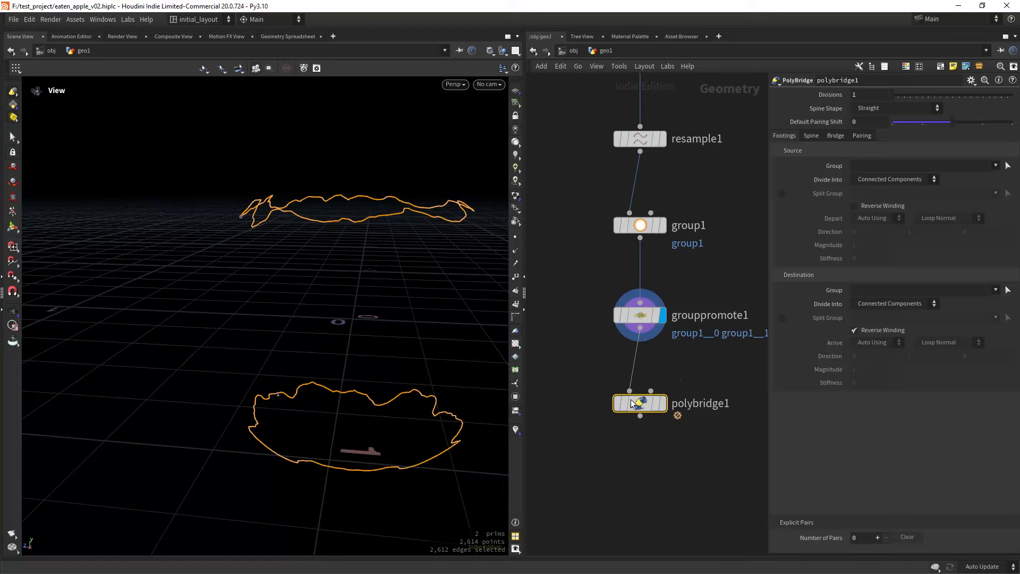
left_click(662, 403)
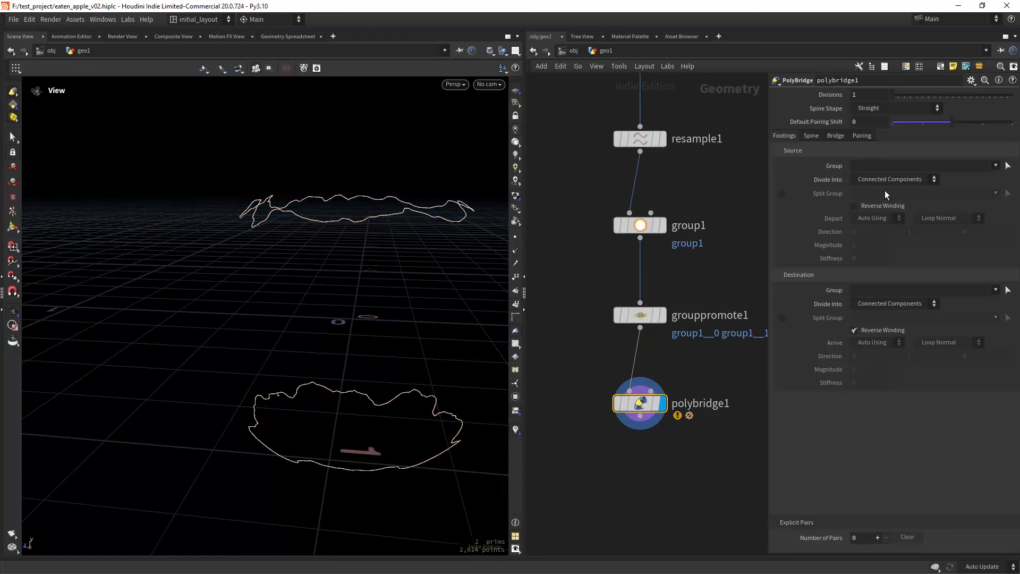
- Set the PolyBridge Source group to group1__0 and the Destination group to group1__1, and hide the number labels in the viewport
left_click(996, 165)
left_click(947, 260)
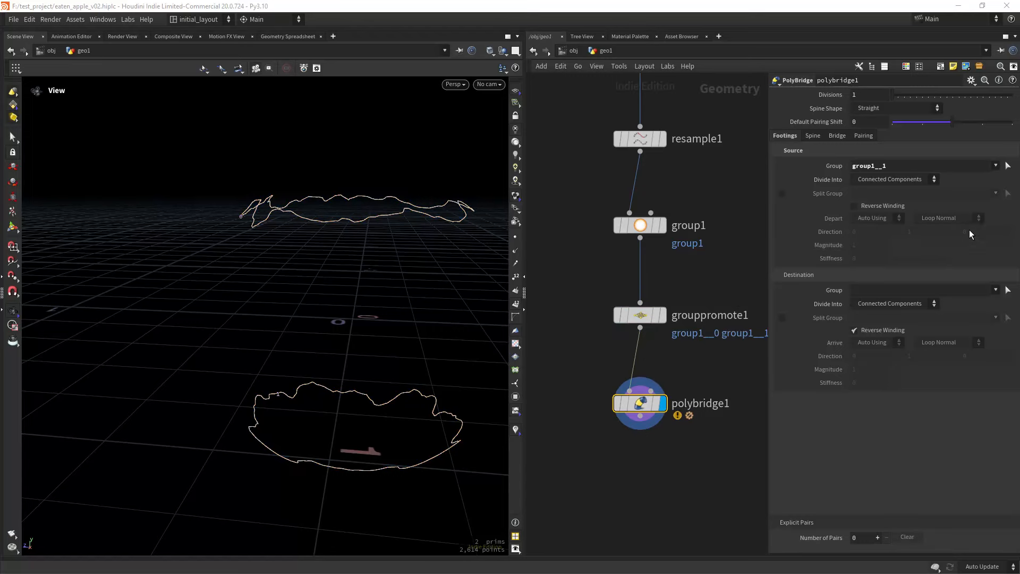
left_click(995, 165)
left_click(940, 258)
left_click(995, 290)
left_click(948, 385)
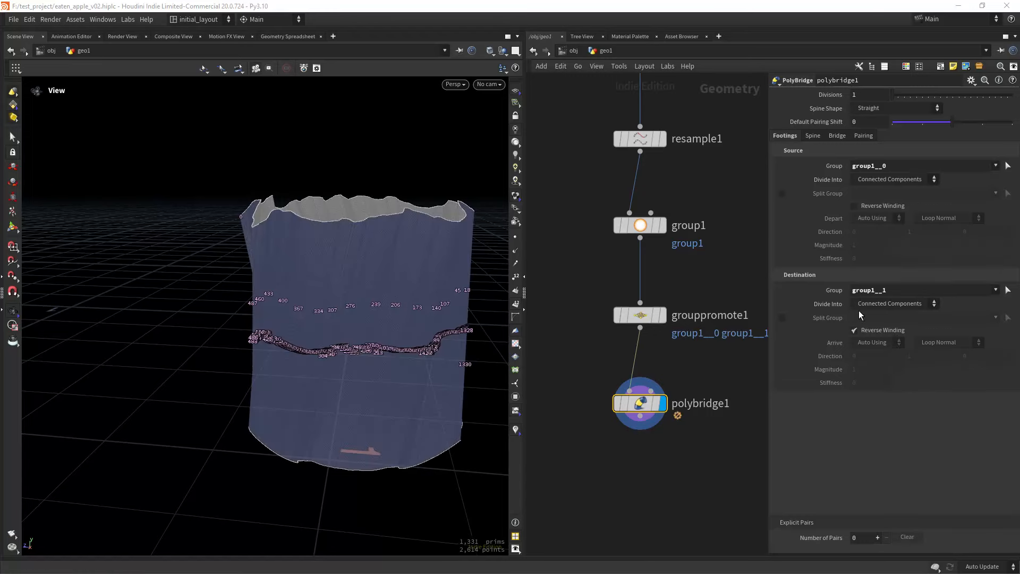
left_click_drag(427, 343, 485, 320)
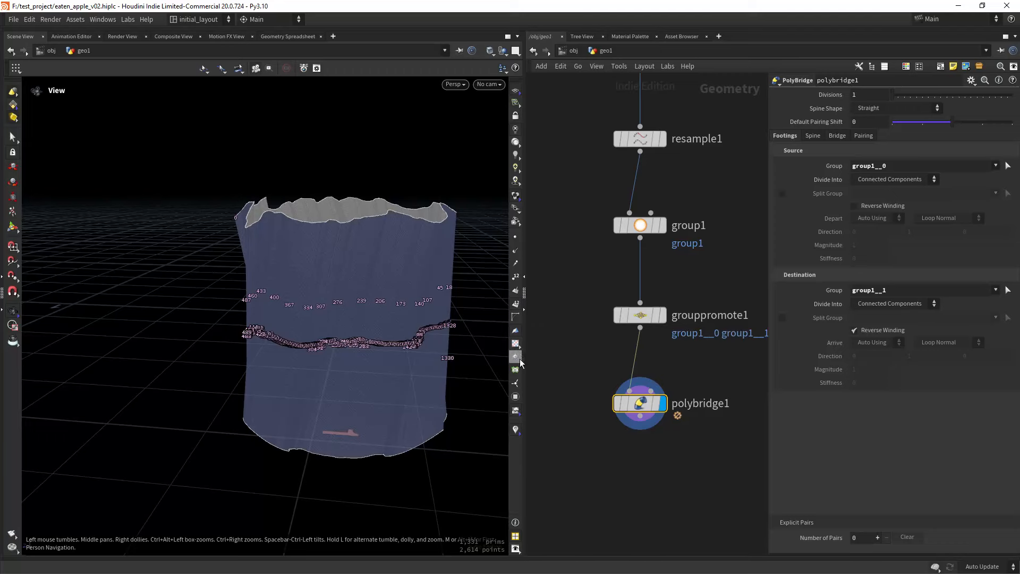
left_click(518, 310)
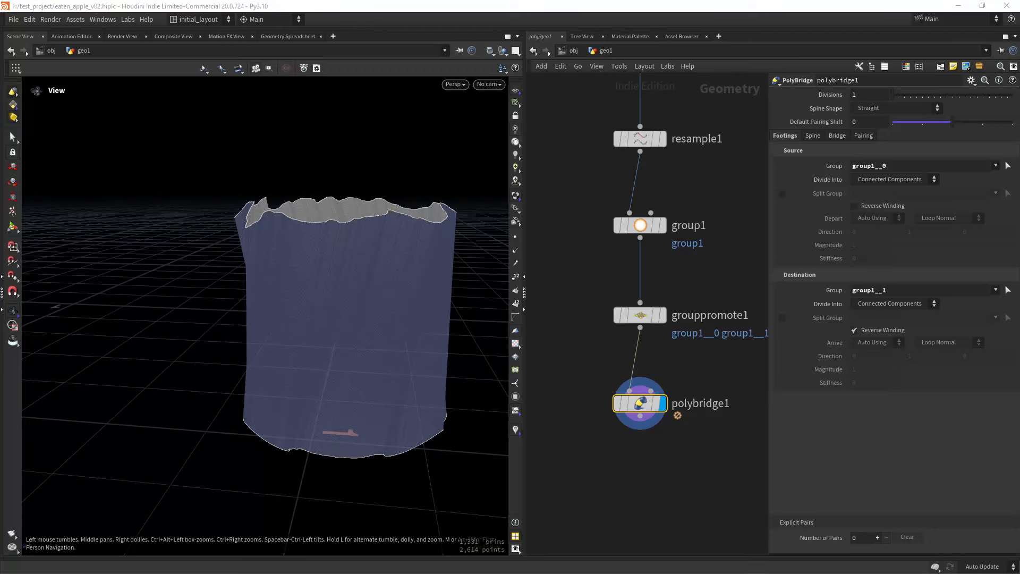
- Set the PolyBridge Divisions to 60
double_click(868, 94)
type("60")
key("Return")
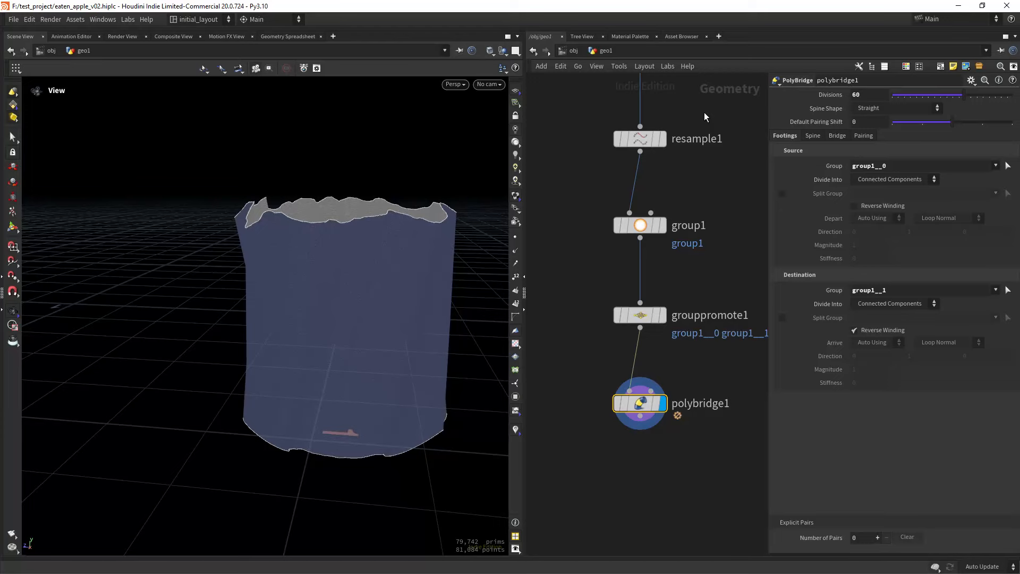
right_click_drag(396, 269, 483, 212)
right_click_drag(440, 263, 385, 319)
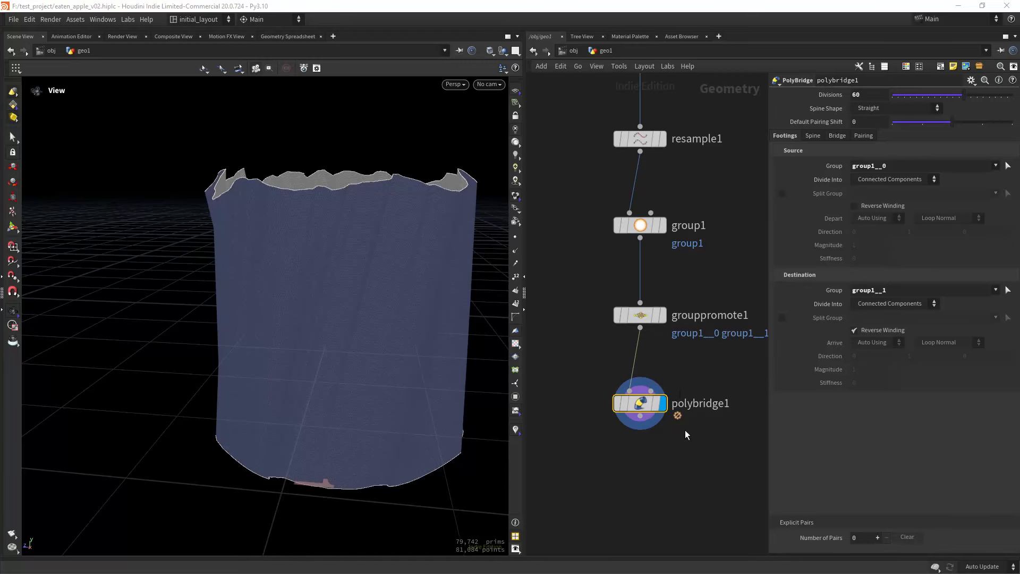
- Add a Reverse node, wire polybridge1 into it, and make it the displayed node
key("Tab")
type("ve")
key("Return")
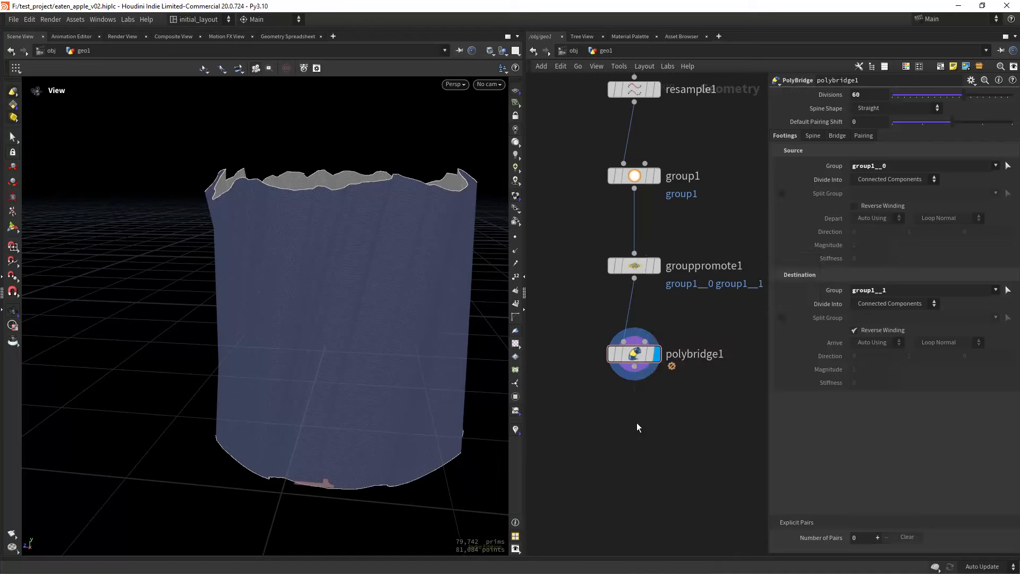
left_click(636, 422)
left_click_drag(635, 367, 636, 410)
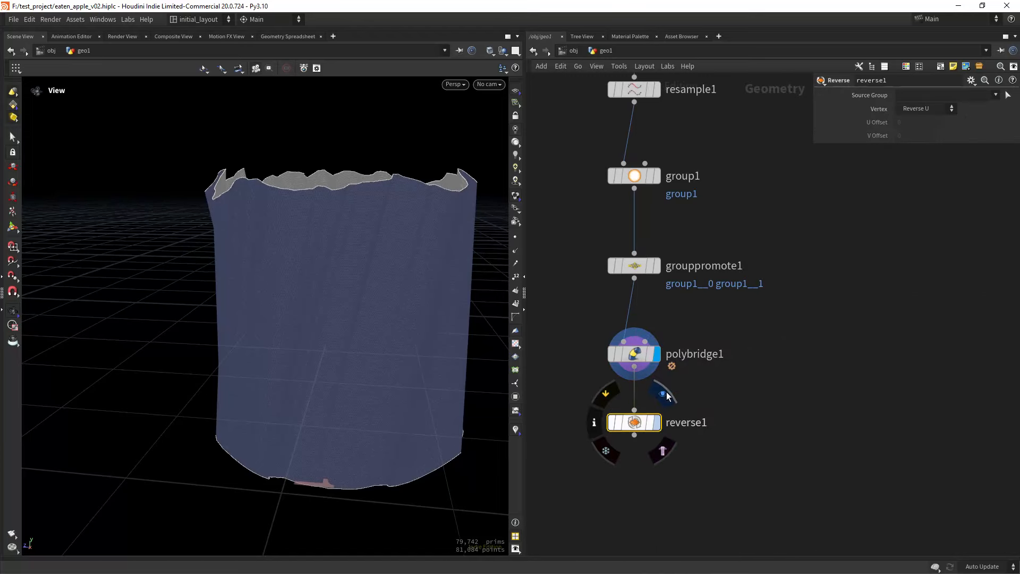
left_click(658, 422)
- In polybridge1's bridge settings, add a lowered middle point to the Thickness Scale Ramp and set its interpolation to B-Spline
left_click(632, 352)
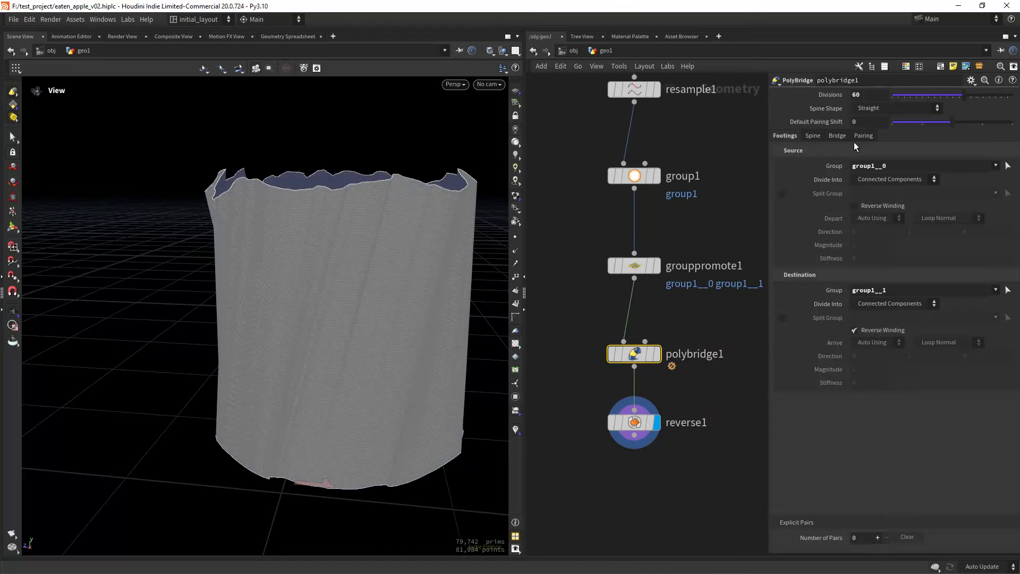
left_click(837, 135)
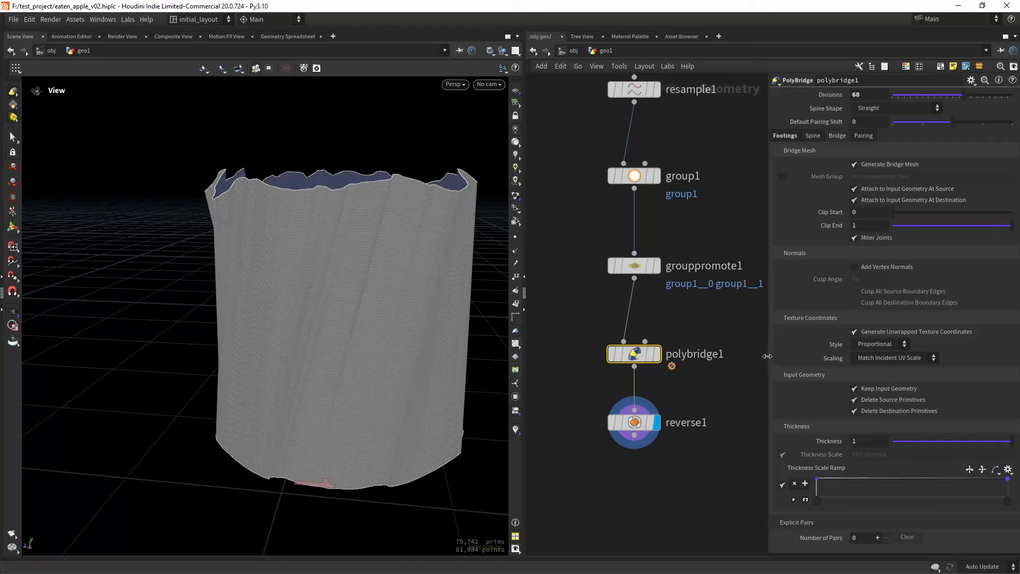
left_click_drag(767, 356, 746, 361)
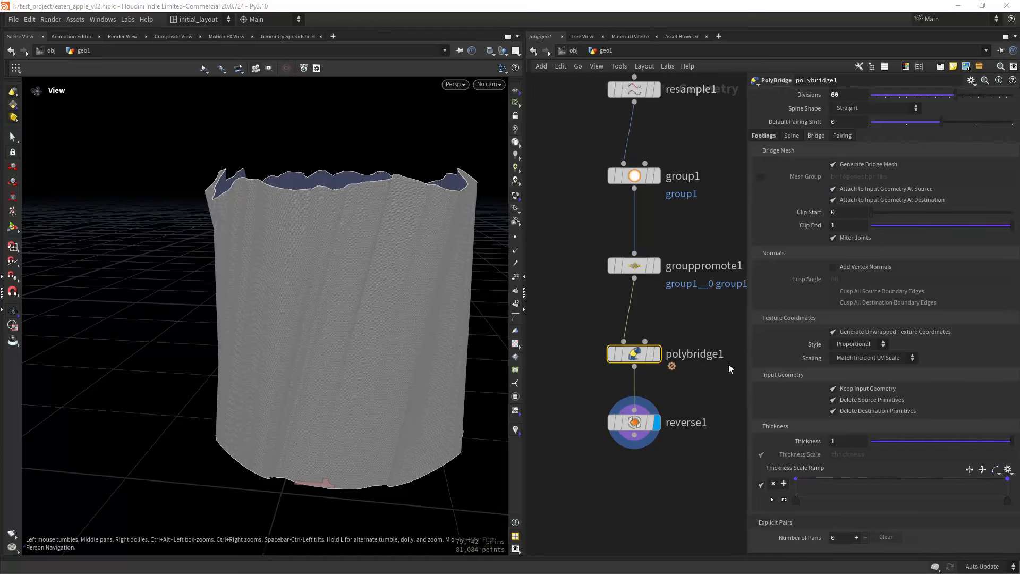
left_click_drag(746, 383, 737, 339)
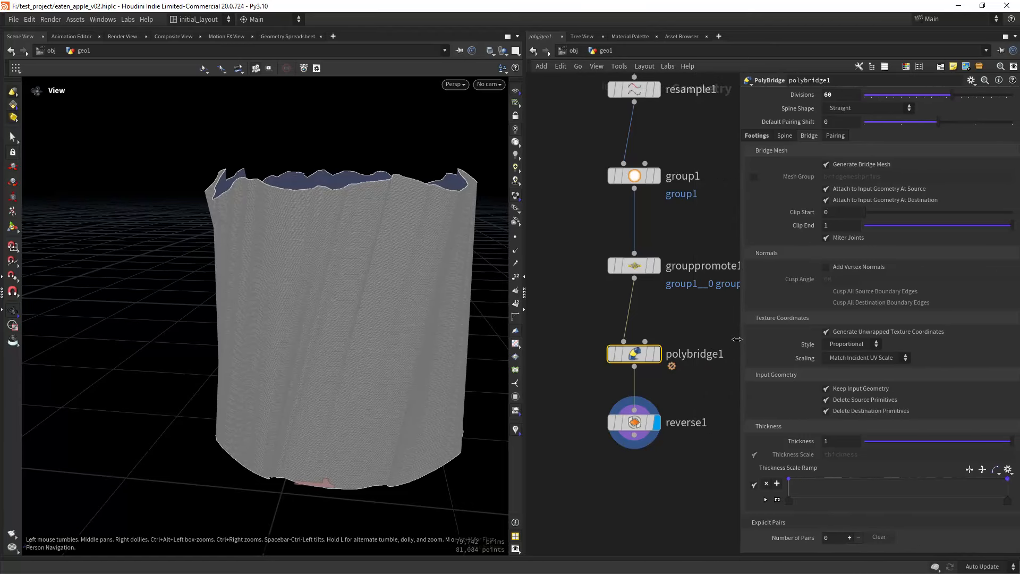
left_click_drag(901, 484, 904, 494)
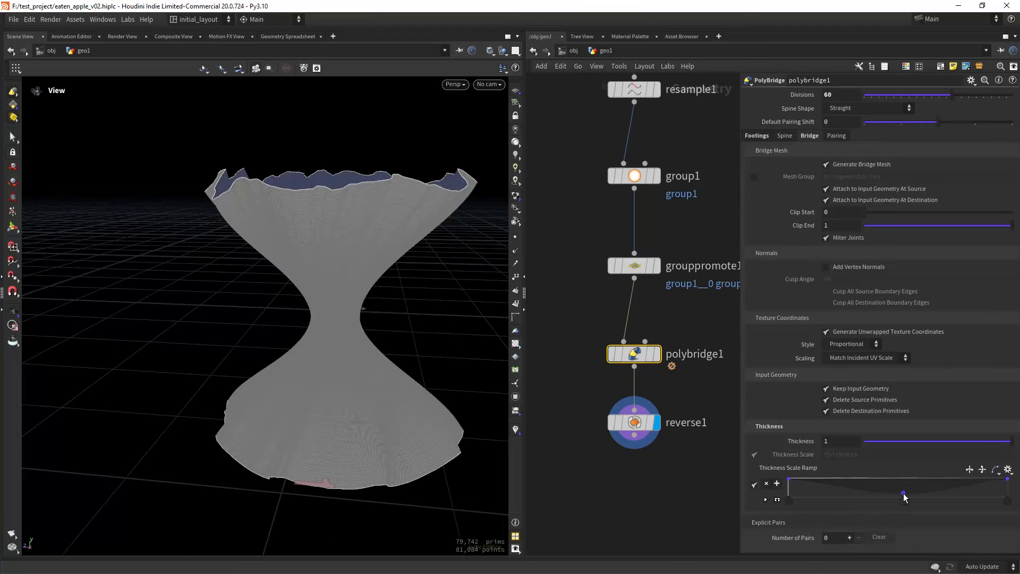
left_click(996, 469)
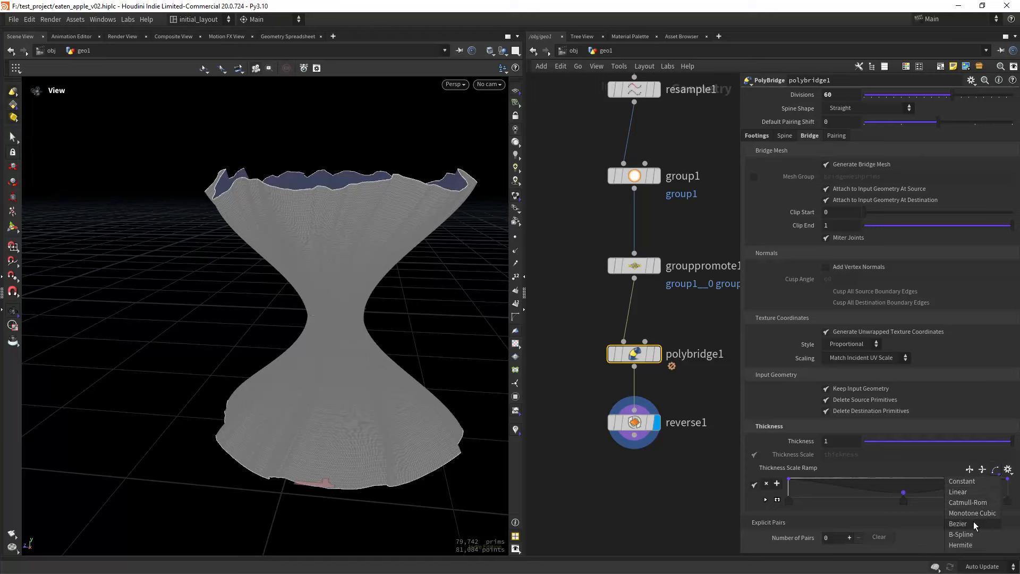
left_click(964, 534)
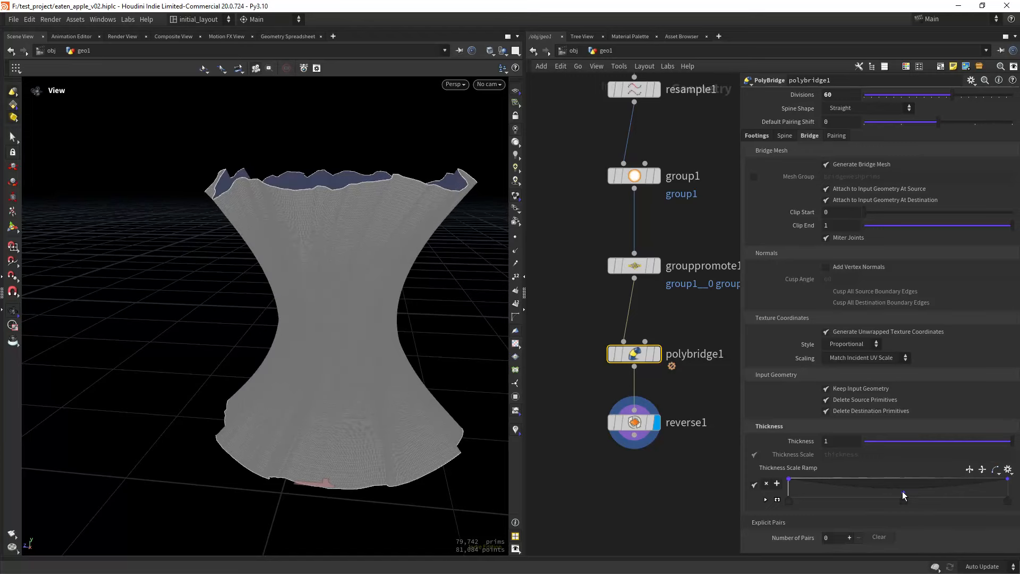
- Add a low point on each side of the Thickness Scale Ramp's middle point and adjust the middle point's height to shape the core
left_click_drag(904, 492, 904, 497)
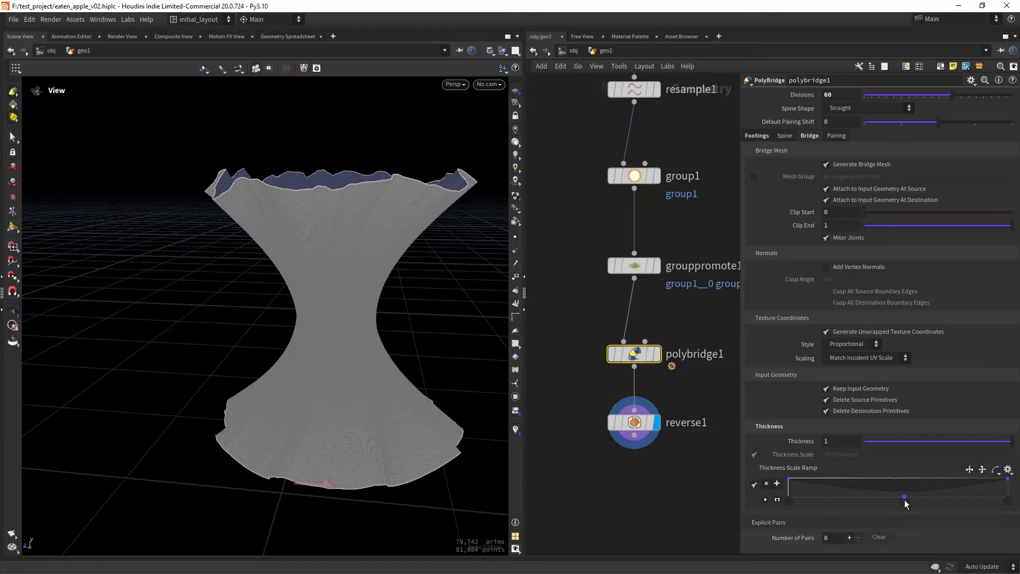
left_click(829, 492)
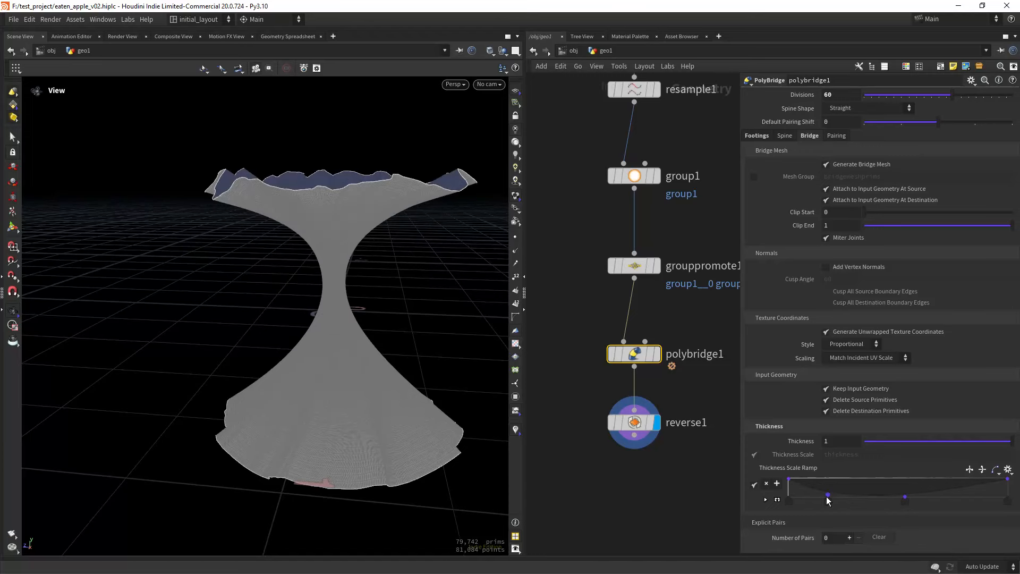
left_click_drag(831, 492, 831, 491)
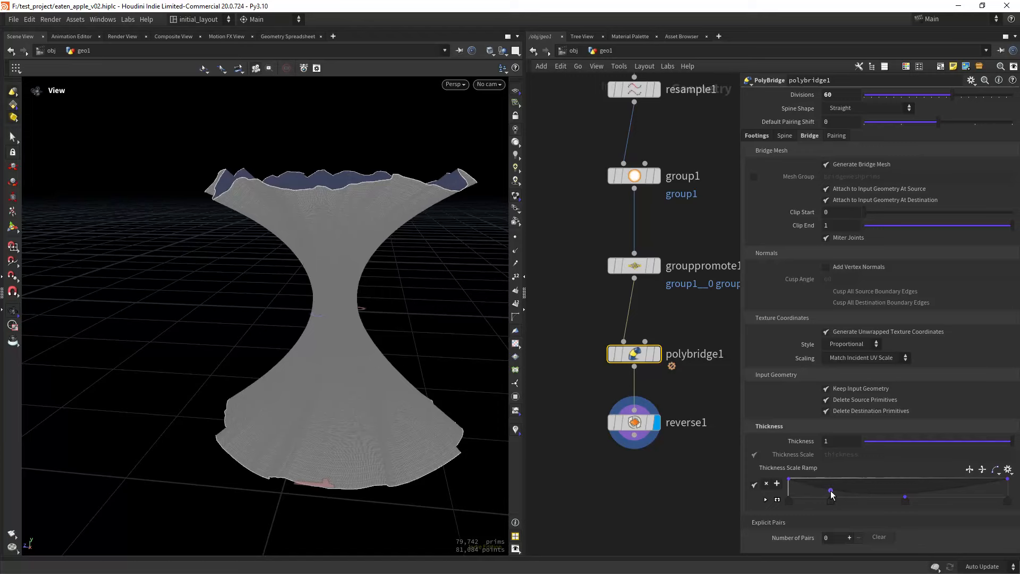
left_click(976, 490)
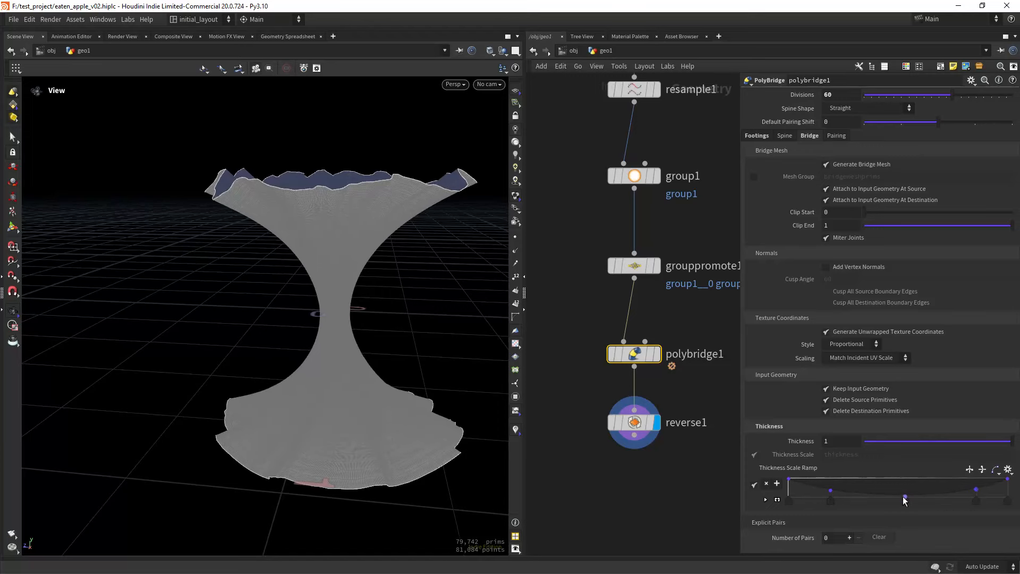
left_click(905, 494)
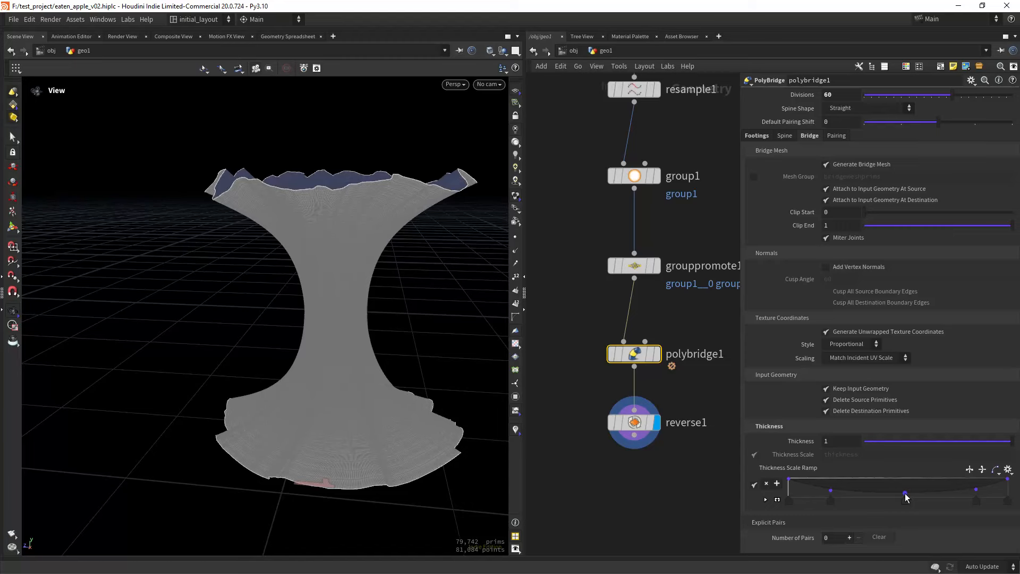
left_click_drag(905, 493, 905, 495)
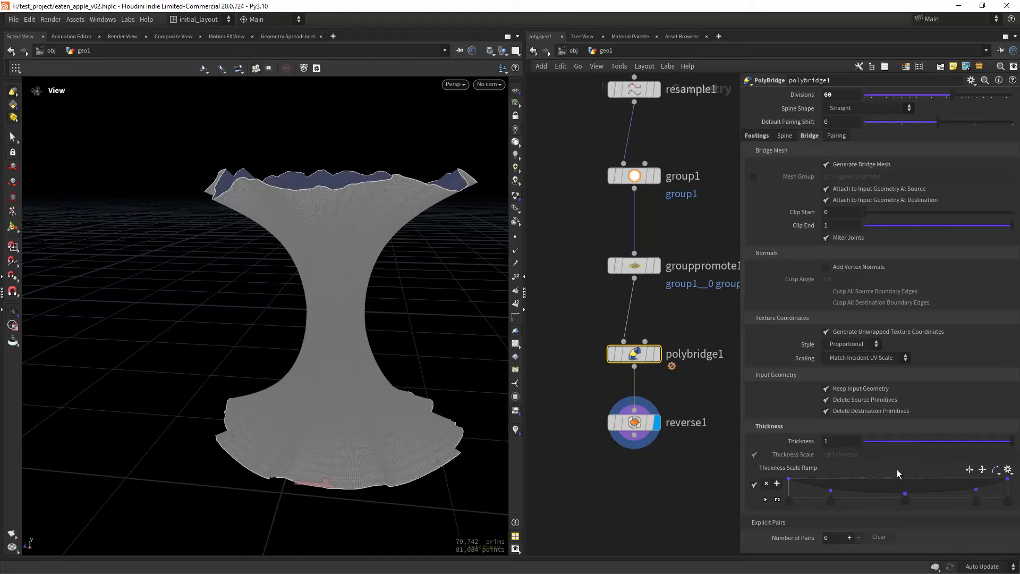
- Shift the two side points of the Thickness Scale Ramp outward toward the ramp's ends
left_click_drag(830, 503, 811, 505)
left_click_drag(973, 505, 986, 505)
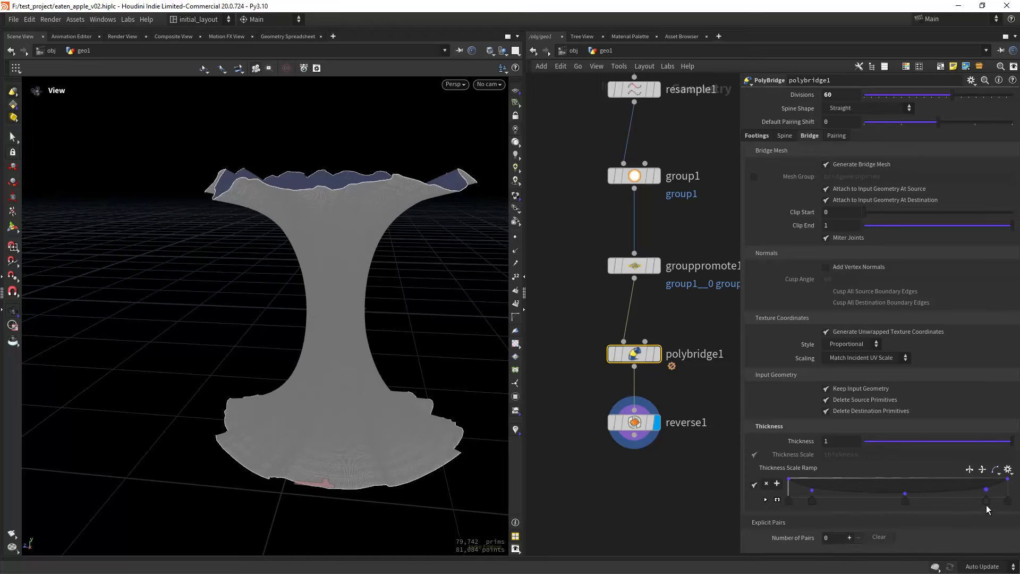
left_click_drag(344, 381, 367, 363)
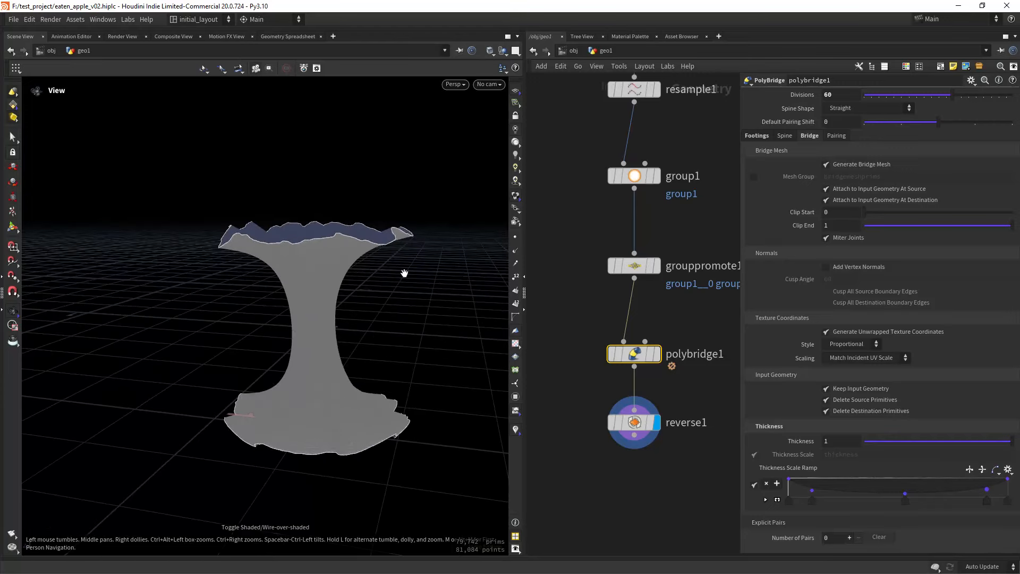
left_click_drag(355, 302, 348, 336)
- Add a Fuse node after reverse1, make it the displayed node, and set its Snap Distance to 0.0001
middle_click_drag(636, 488, 620, 419)
scroll(623, 419, "up", 1)
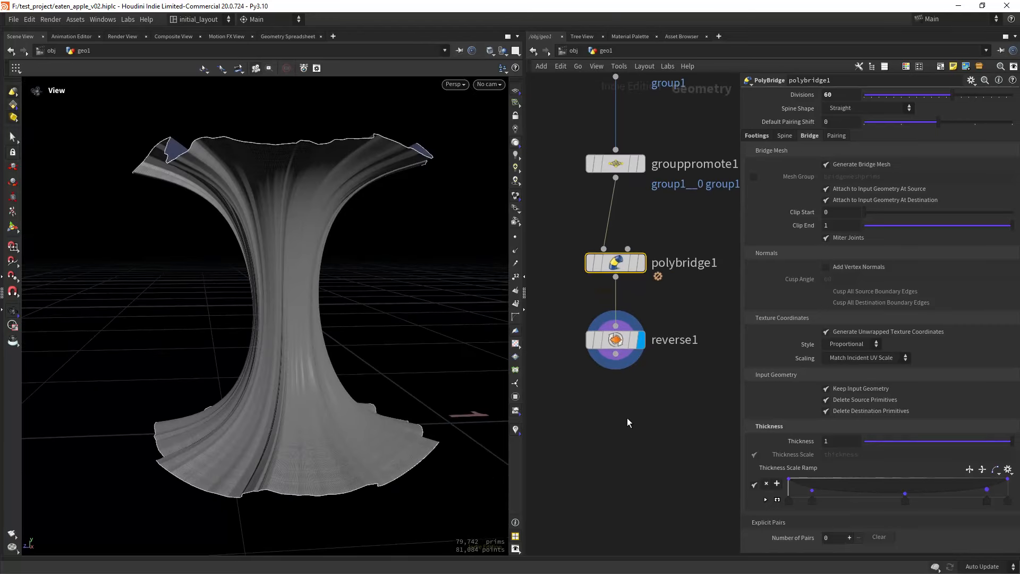
left_click(627, 418)
key("Tab")
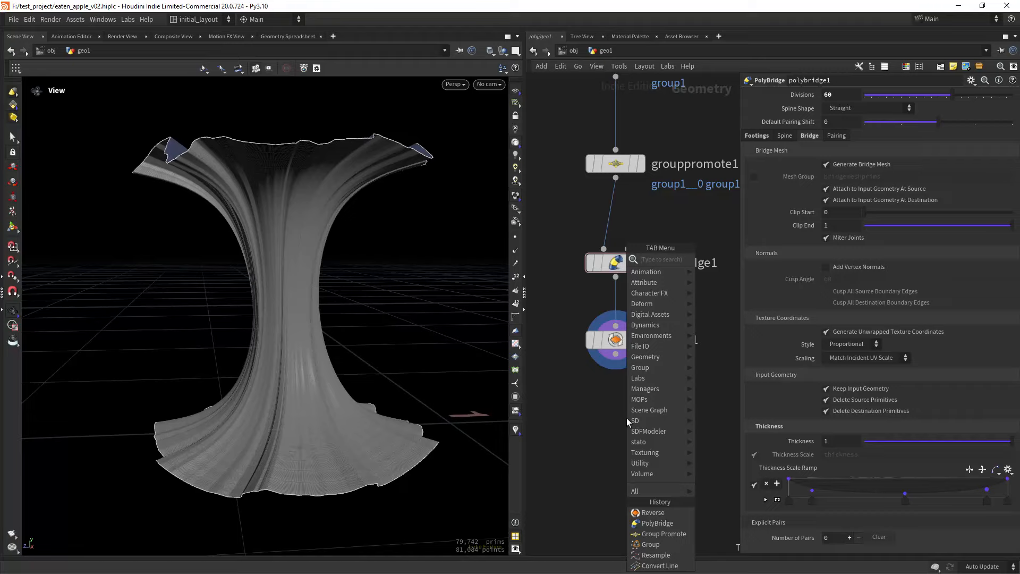
left_click(334, 368)
right_click_drag(334, 368, 339, 392)
left_click_drag(339, 391, 426, 400)
key("Tab")
type("fu")
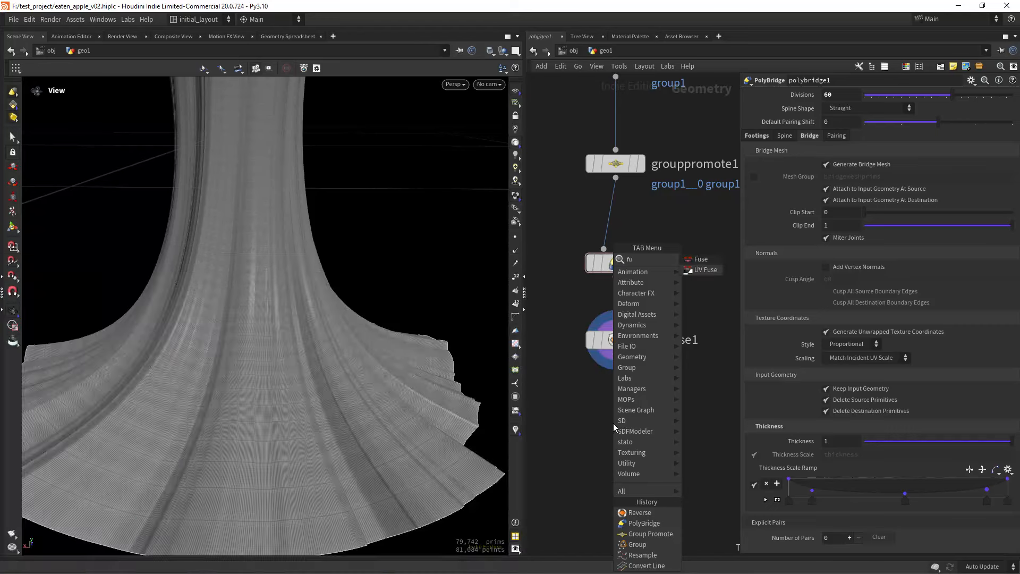
key("Return")
left_click(613, 423)
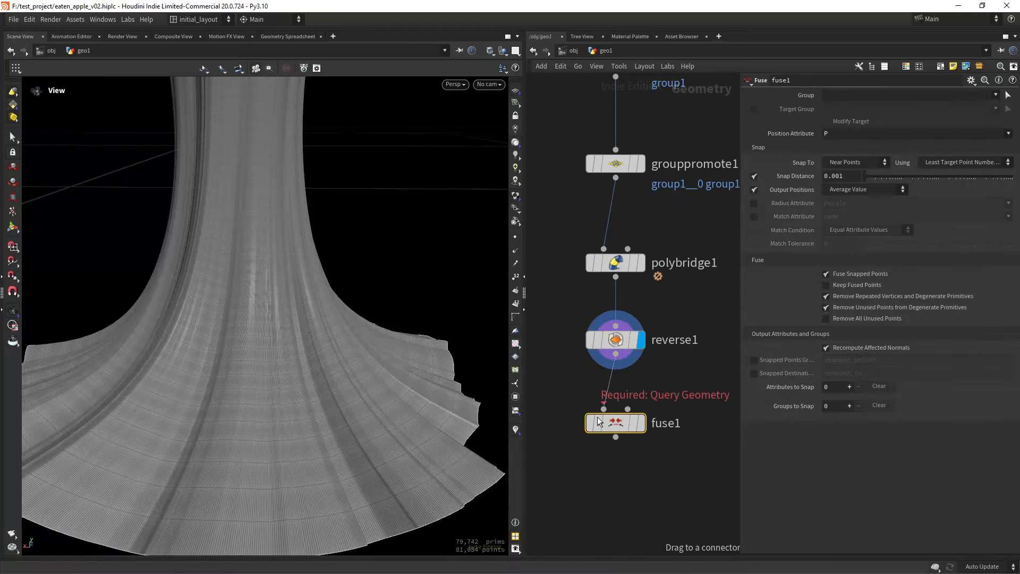
left_click_drag(597, 417, 599, 416)
left_click(646, 396)
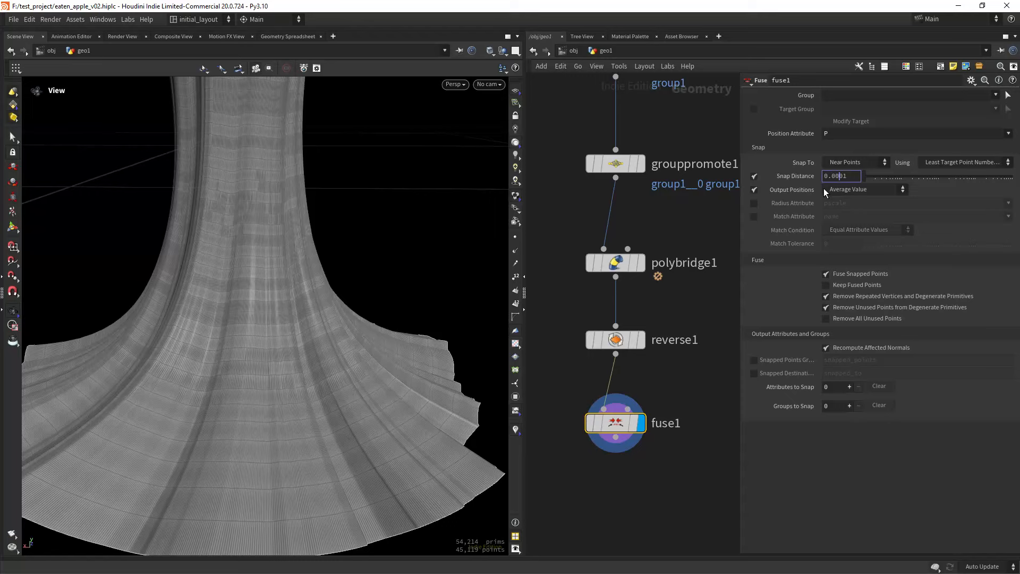
key("Return")
- Toggle the bypass of fuse1 on and off to compare the core mesh with and without fusing
mouse_move(608, 420)
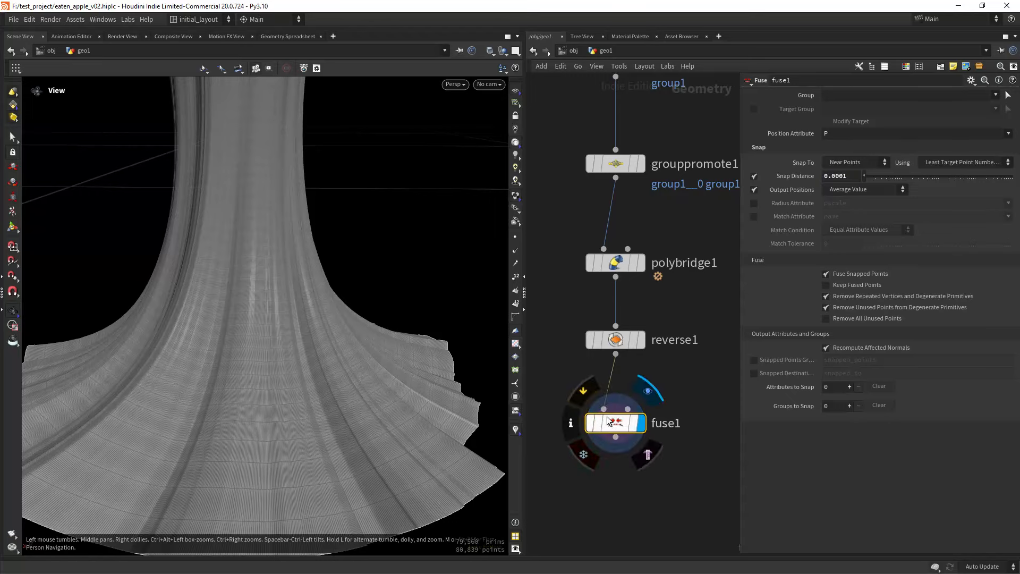
left_click(588, 388)
left_click(587, 387)
left_click(589, 390)
left_click(588, 390)
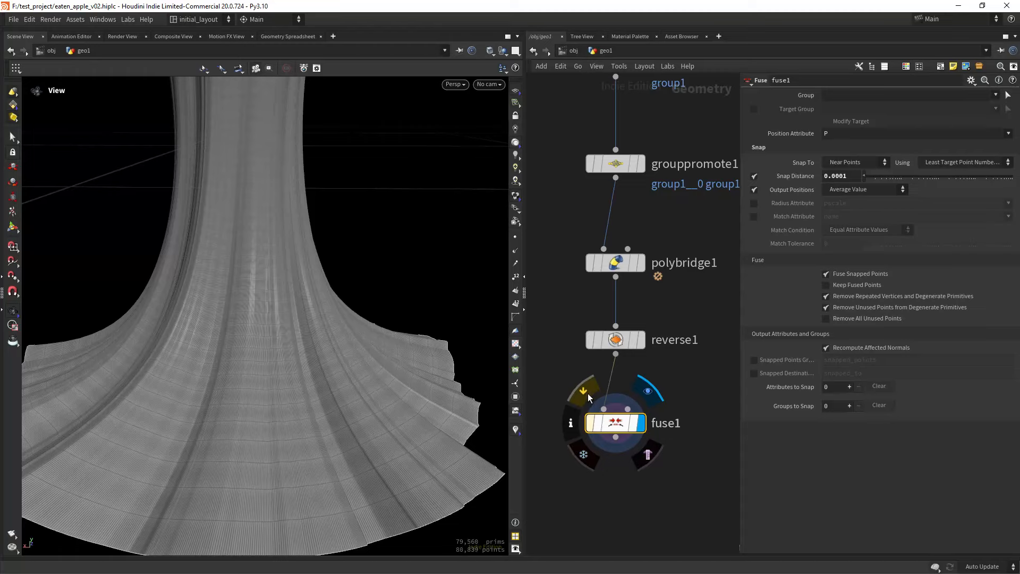
left_click(588, 392)
left_click(587, 393)
mouse_move(618, 426)
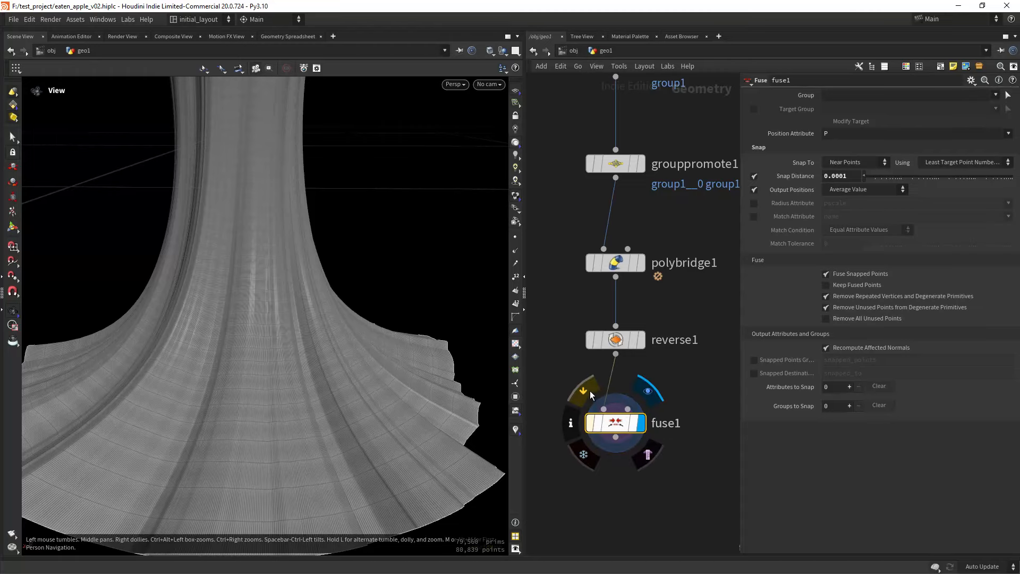
left_click(590, 393)
left_click(590, 393)
scroll(326, 372, "down", 5)
middle_click_drag(325, 372, 301, 419)
scroll(308, 415, "down", 3)
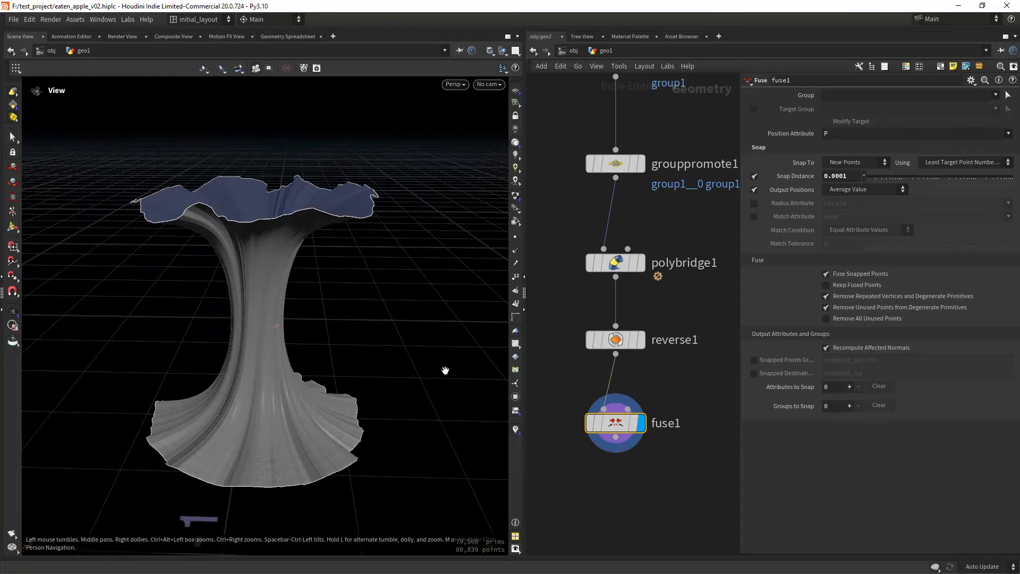
- Add an Attribute Wrangle node after fuse1 and make it the displayed node
middle_click_drag(622, 485, 604, 402)
left_click(605, 402)
key("Tab")
type("atw")
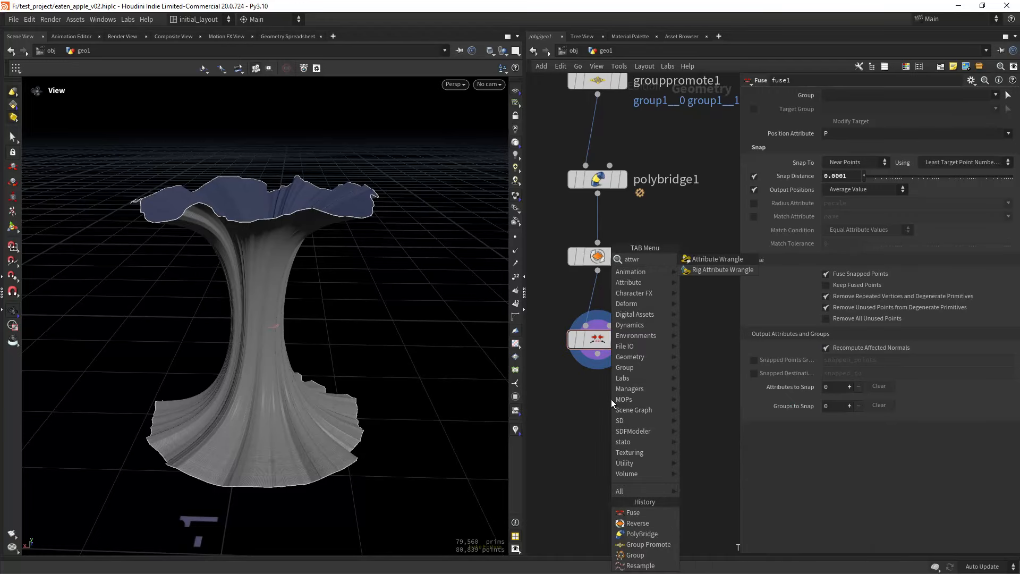
key("Return")
left_click(611, 400)
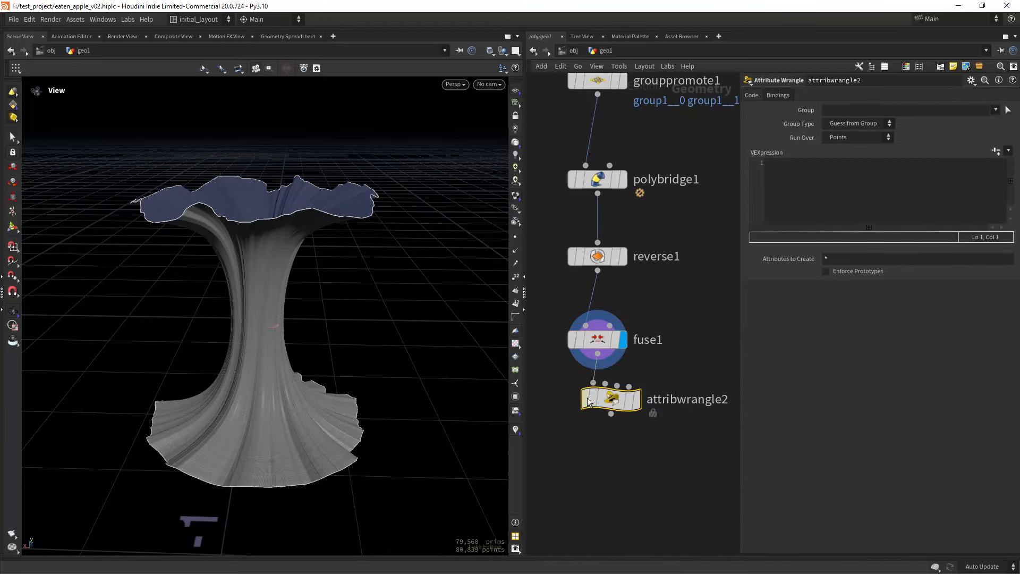
- Load the remove_curves preset into the Attribute Wrangle to delete the open primitives
left_click(971, 80)
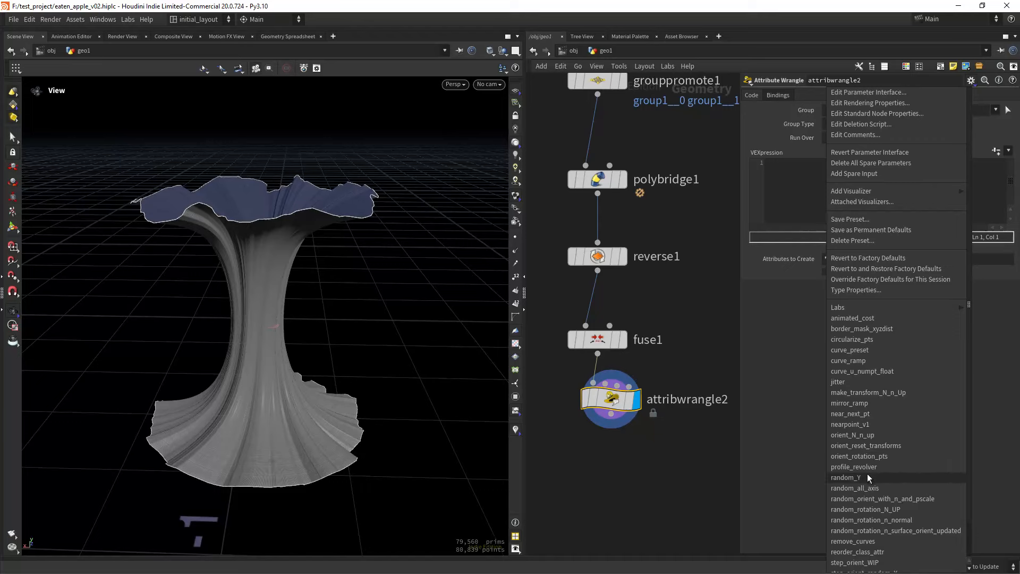
left_click(868, 540)
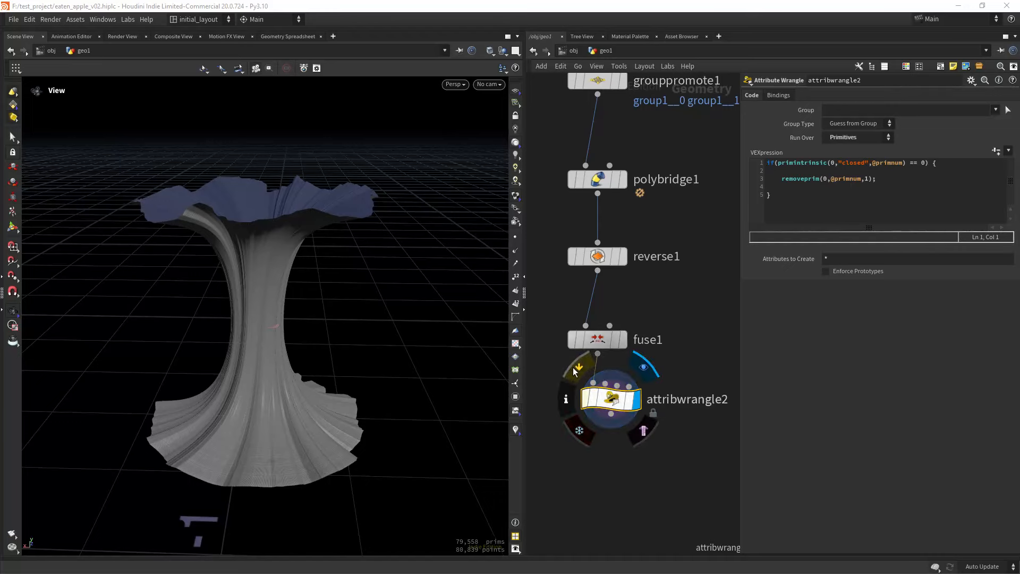
left_click_drag(447, 330, 359, 351)
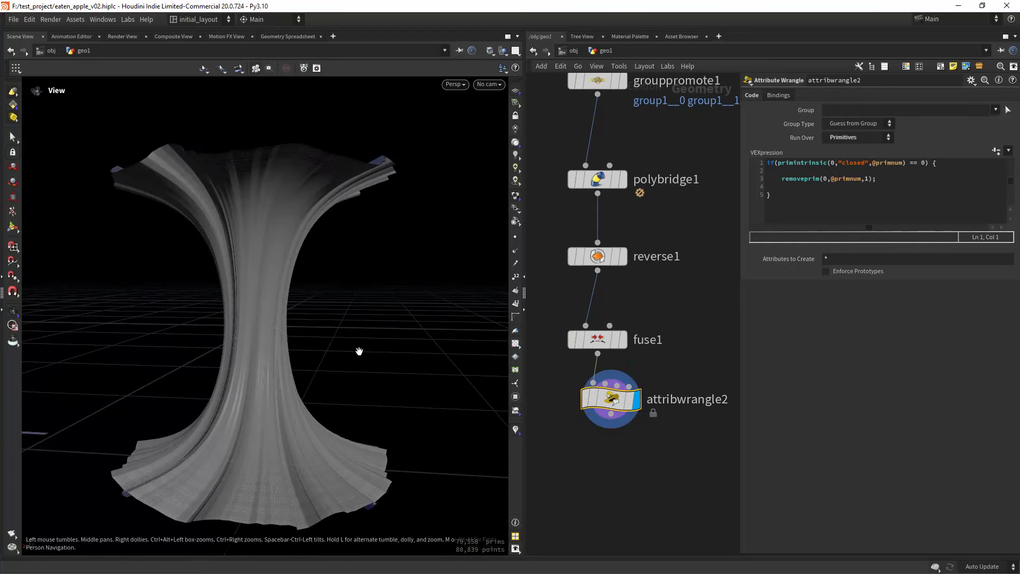
- Add an Attribute Blur node after attribwrangle2, connect it, and make it the displayed node
middle_click_drag(646, 477, 642, 407)
scroll(627, 396, "up", 2)
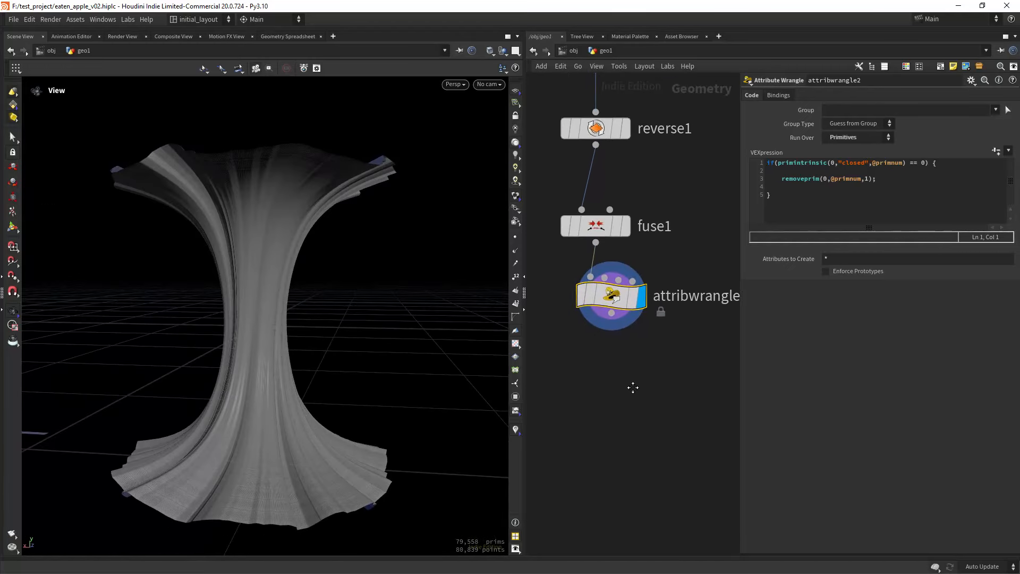
key("Tab")
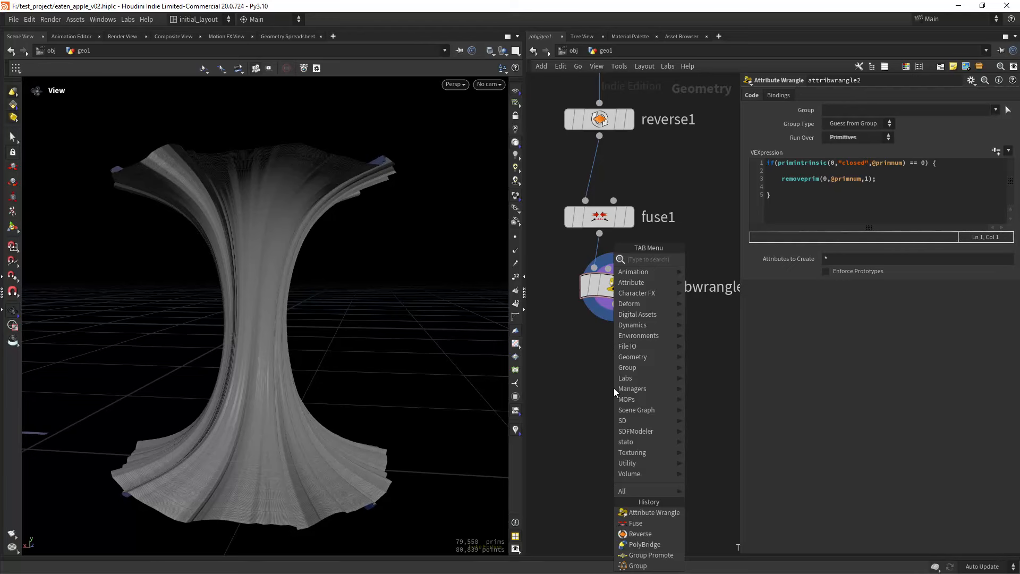
type("attw")
key("BackSpace")
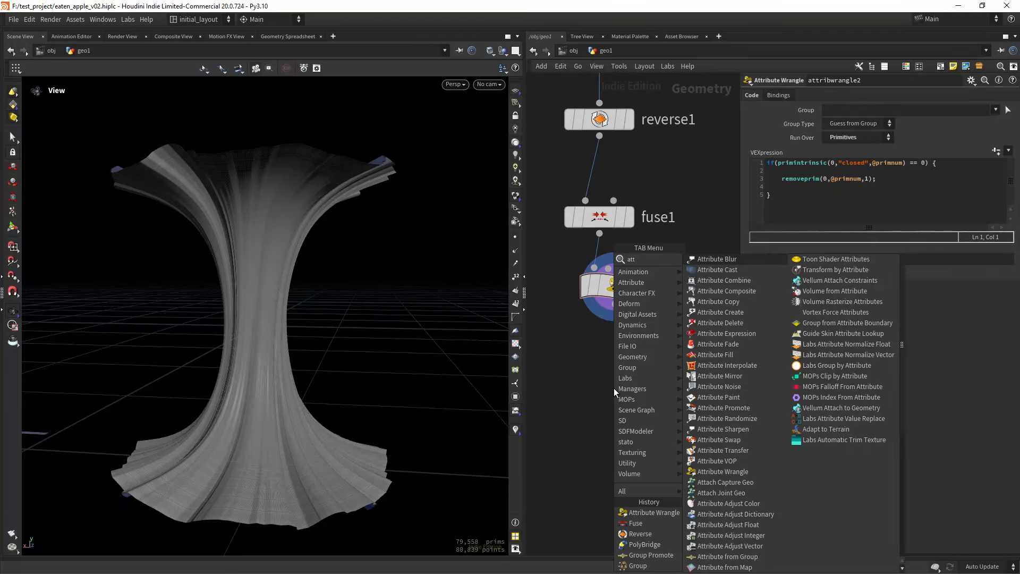
key("Return")
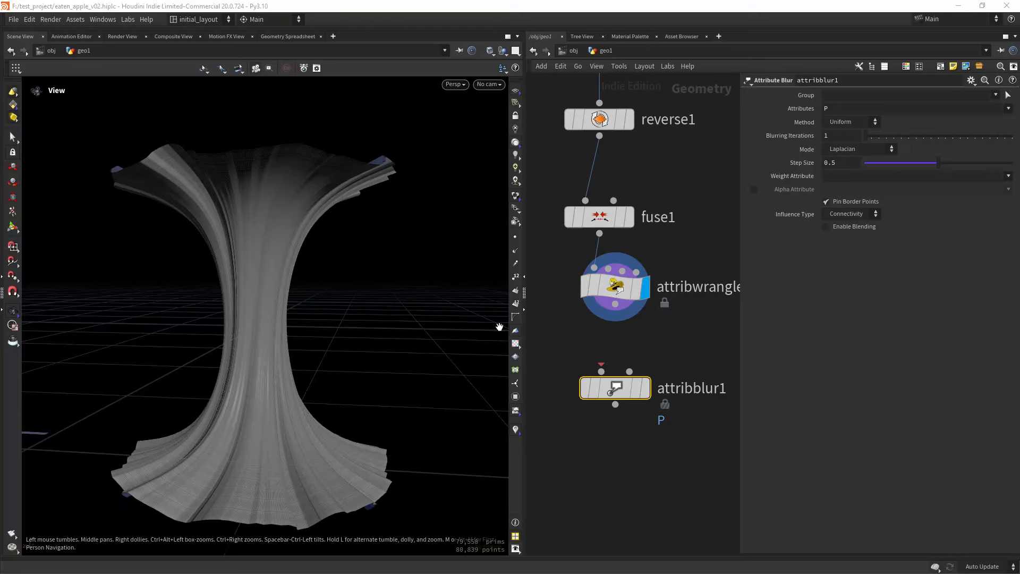
left_click_drag(615, 304, 601, 372)
left_click(644, 388)
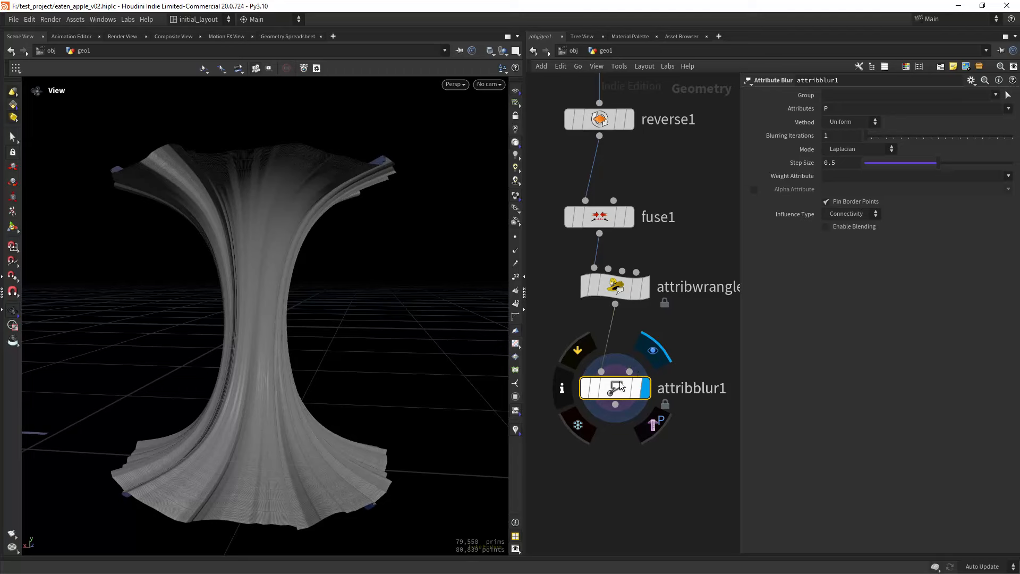
- Smooth the core by setting the blur to 500 Blurring Iterations with the Edge Length method
double_click(837, 138)
type("500")
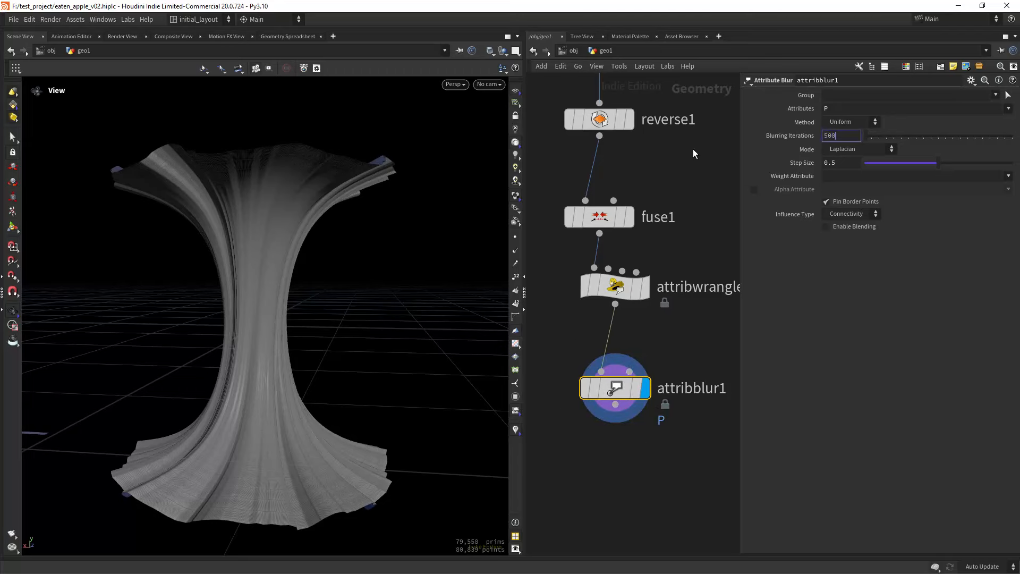
key("Return")
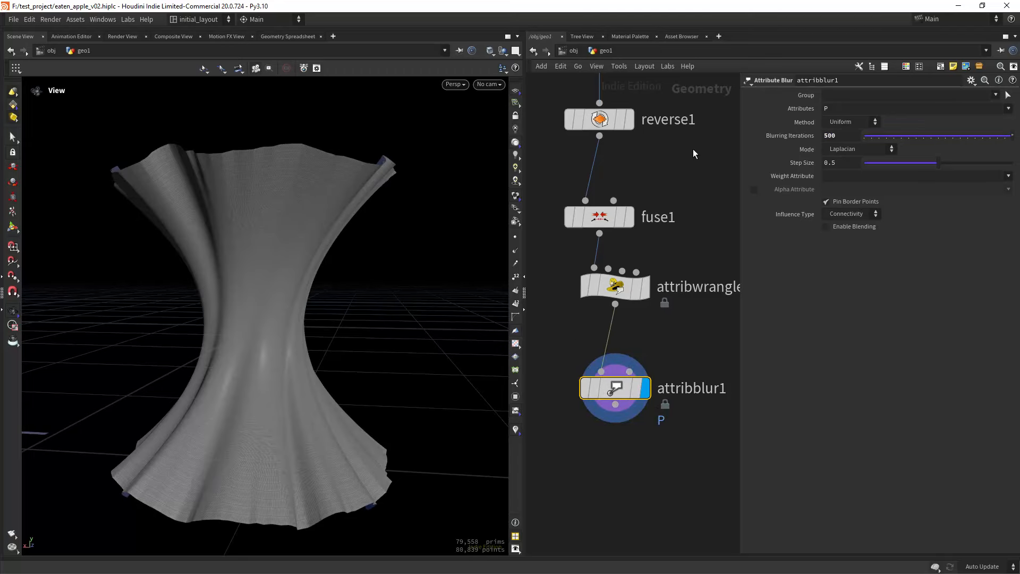
left_click(845, 144)
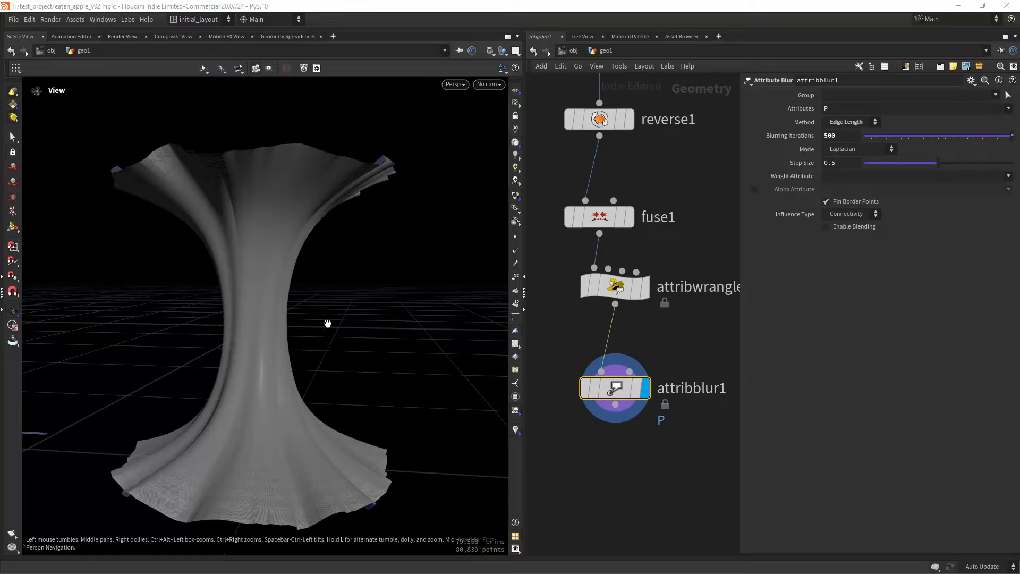
left_click_drag(328, 324, 355, 353)
- Add a Labs Fast Group Unshared node after attribblur1, connect it, and make it the displayed node
middle_click_drag(612, 488, 610, 390)
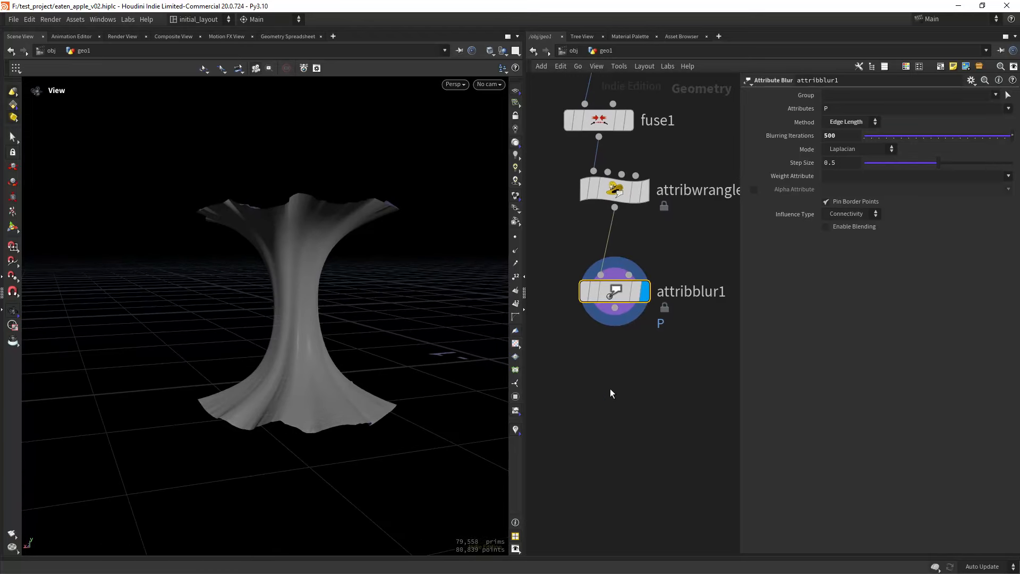
scroll(604, 385, "up", 2)
key("Tab")
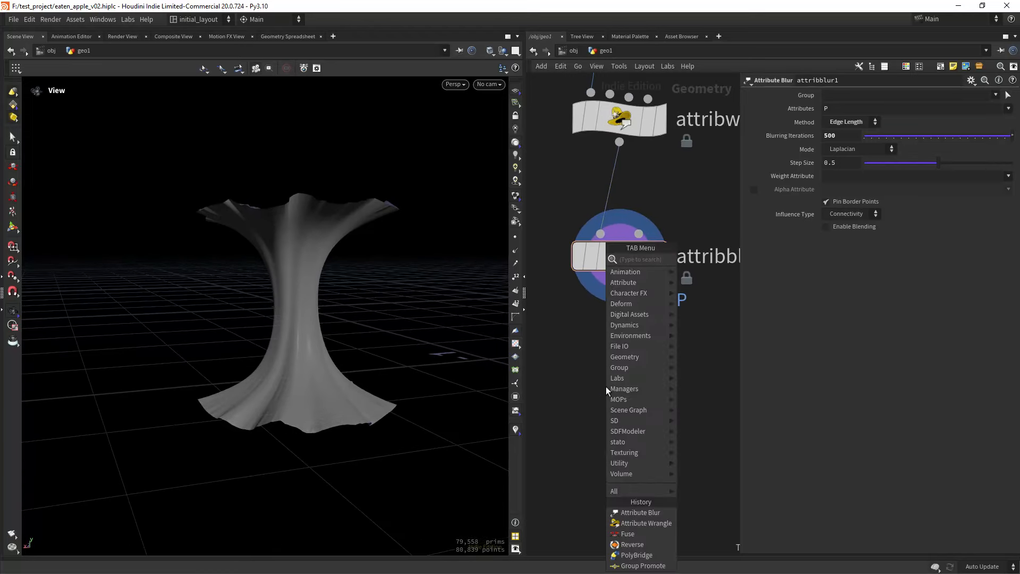
type("unsh")
key("Return")
key("Return")
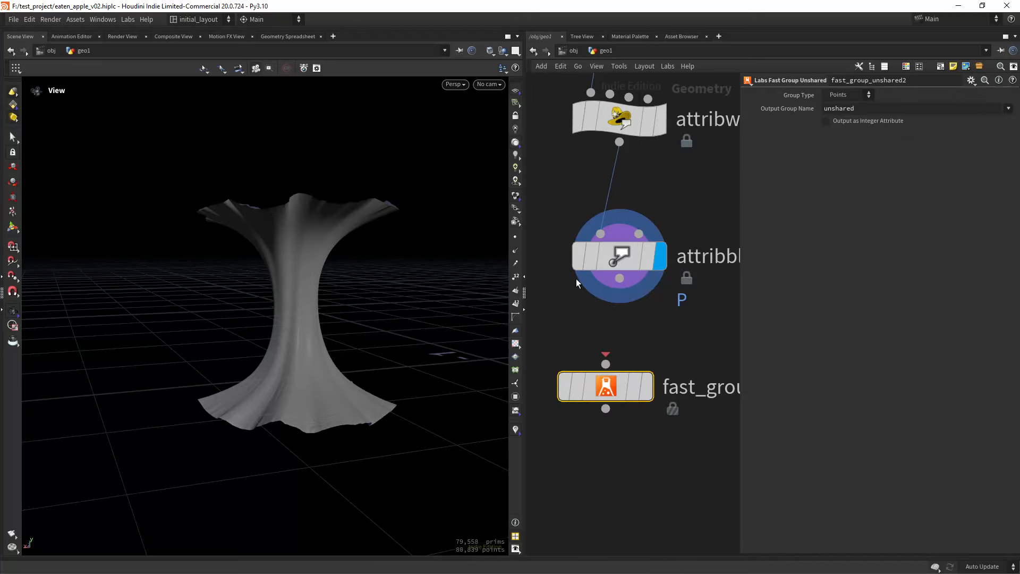
left_click_drag(622, 279, 628, 383)
left_click(667, 342)
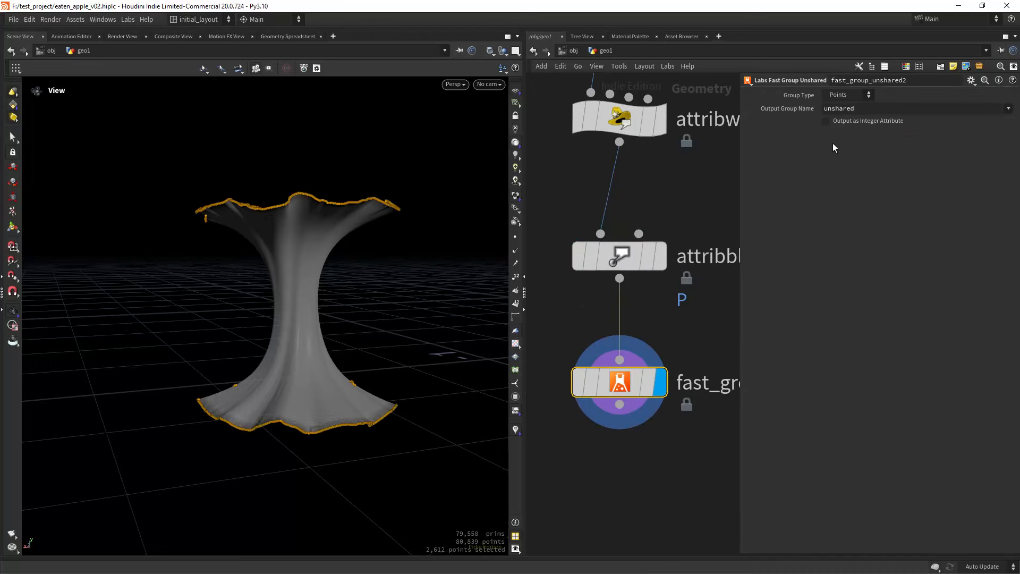
- Add a Distance along Geometry node after the Fast Group Unshared node, connect it, and display it
middle_click_drag(658, 455, 640, 399)
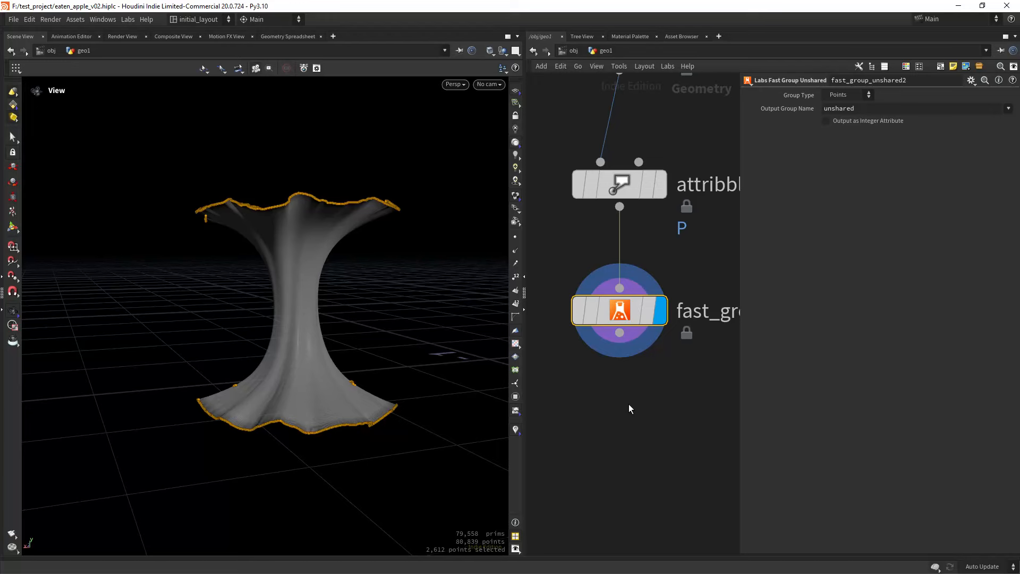
left_click(629, 404)
key("Tab")
type("dista")
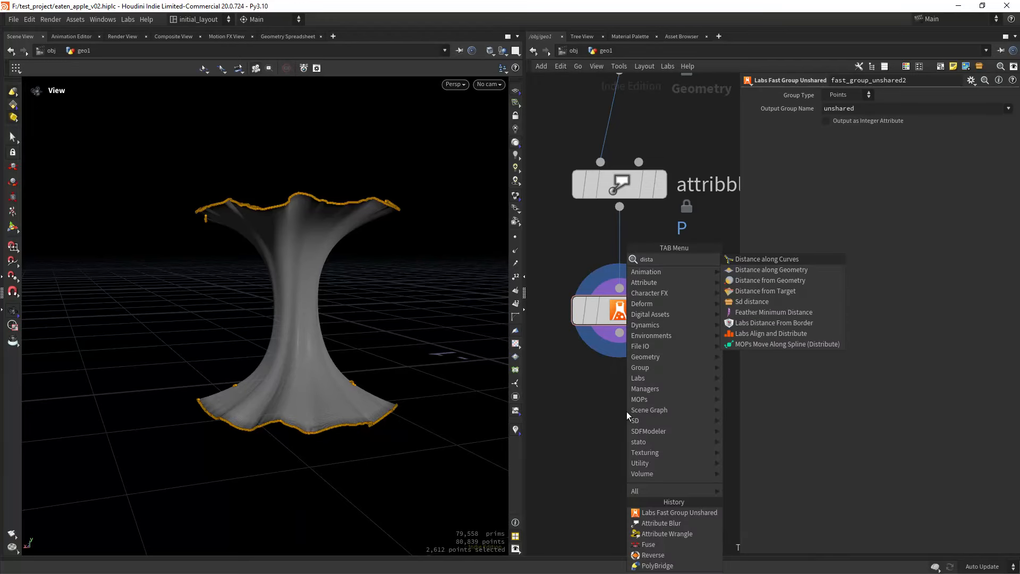
key("Down")
key("Return")
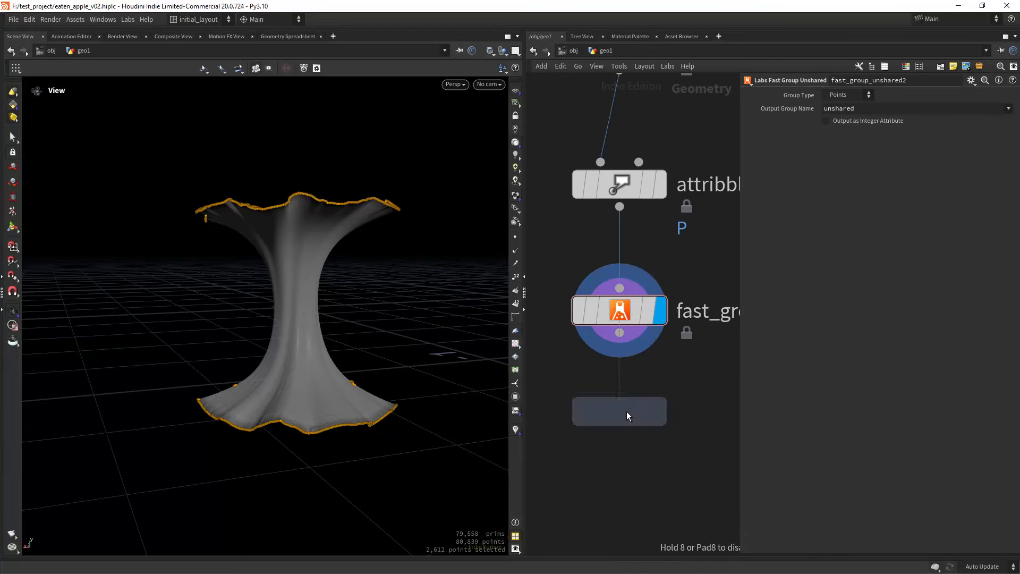
left_click(627, 411)
left_click_drag(624, 336, 621, 400)
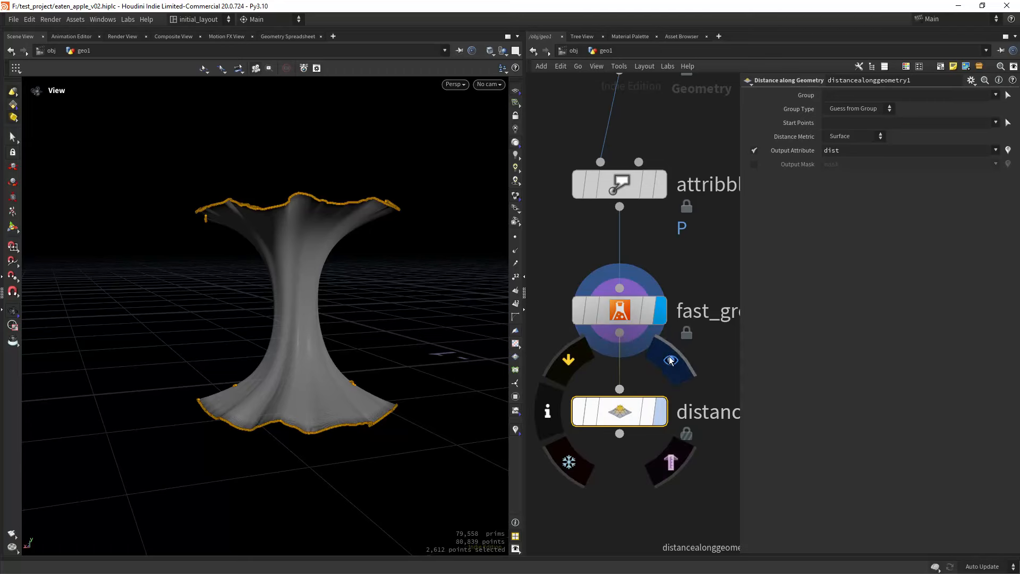
left_click(660, 412)
- Set Start Points to the unshared group, output only the mask instead of the distance attribute, and set Radius From to Maximum Distance
left_click(995, 123)
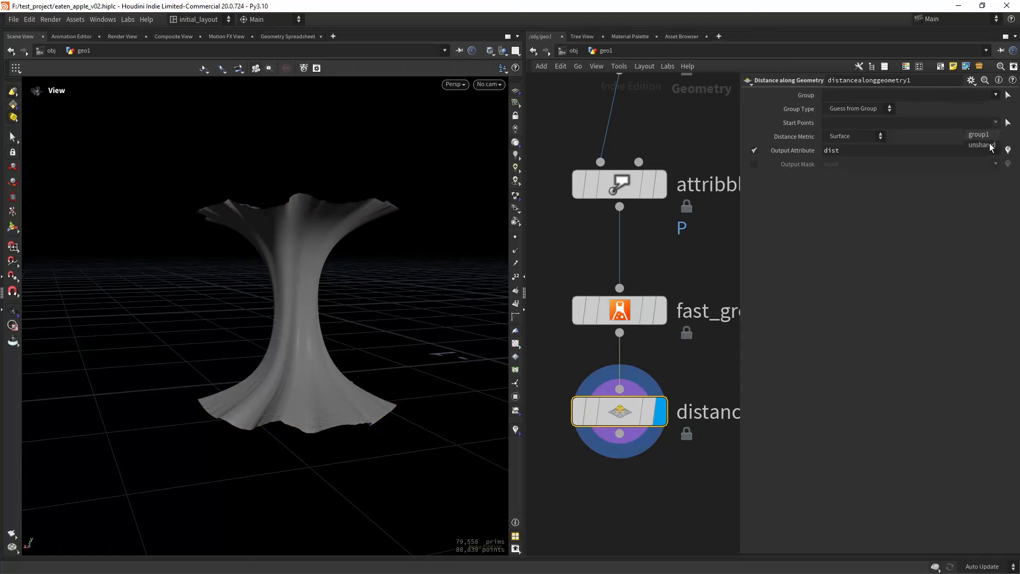
left_click(990, 142)
left_click(857, 136)
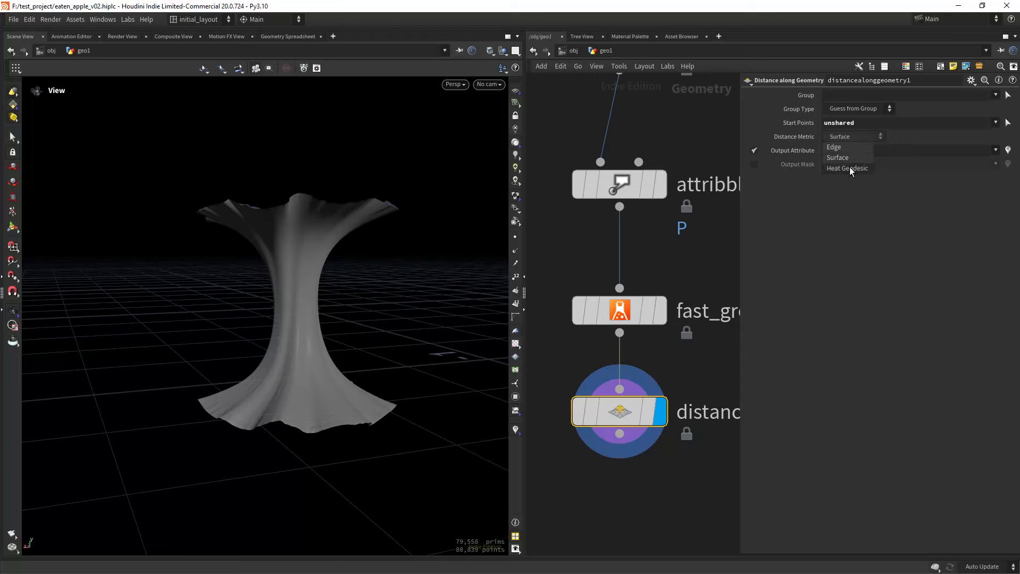
left_click(753, 150)
left_click(754, 164)
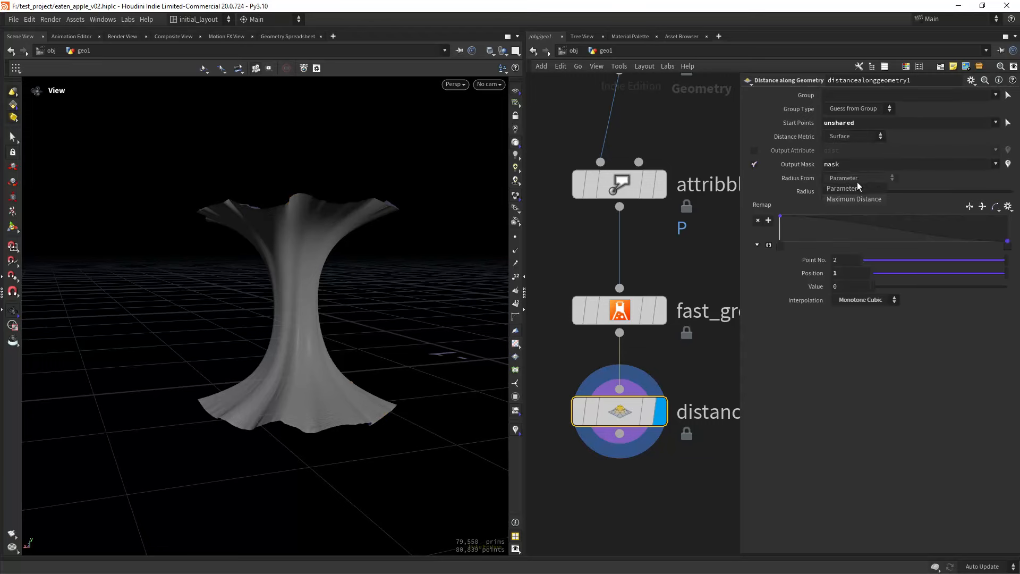
left_click(856, 198)
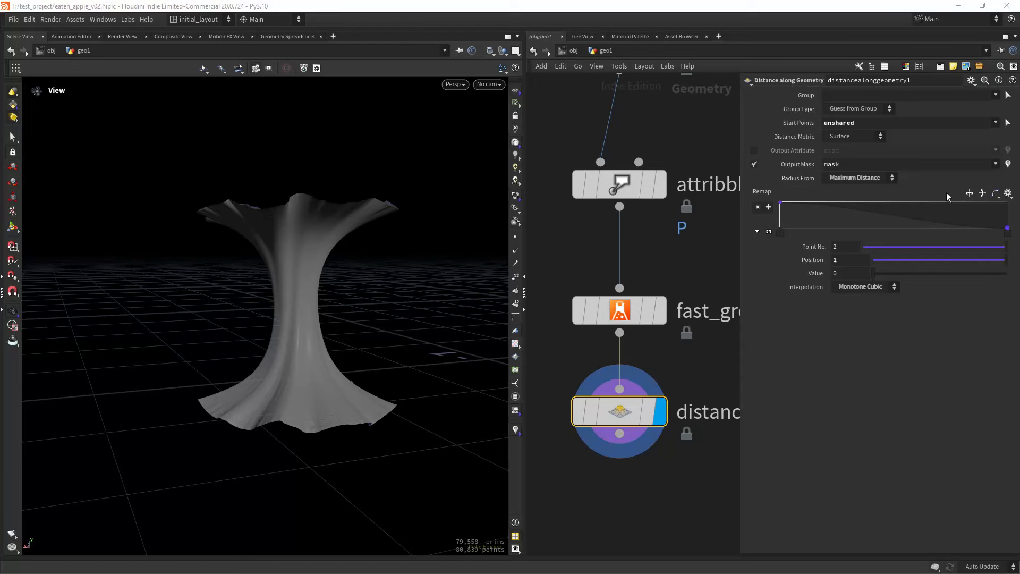
- Visualize the mask attribute on the core and inspect its falloff from the open borders
left_click(1008, 164)
left_click_drag(299, 308, 534, 143)
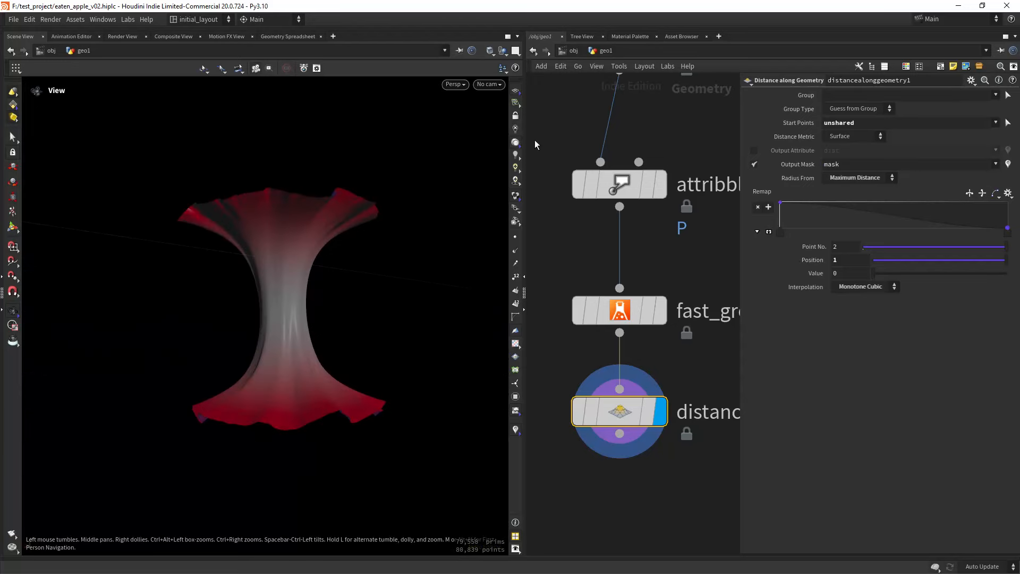
left_click_drag(303, 289, 295, 311)
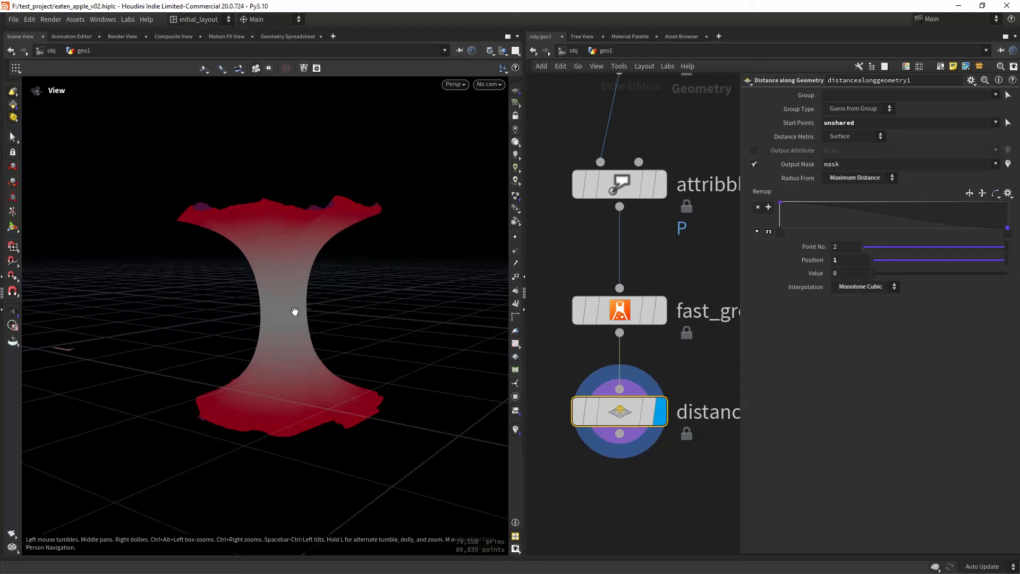
- Set the mask's Radius From to Parameter with a Radius of 0.1, and reverse the Remap ramp
left_click(848, 179)
left_click(853, 187)
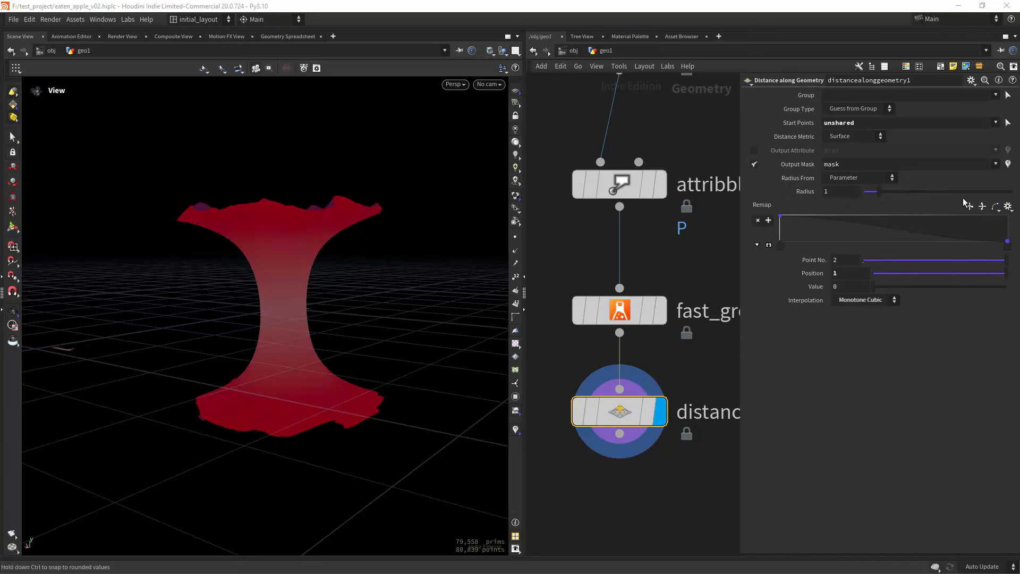
left_click(969, 206)
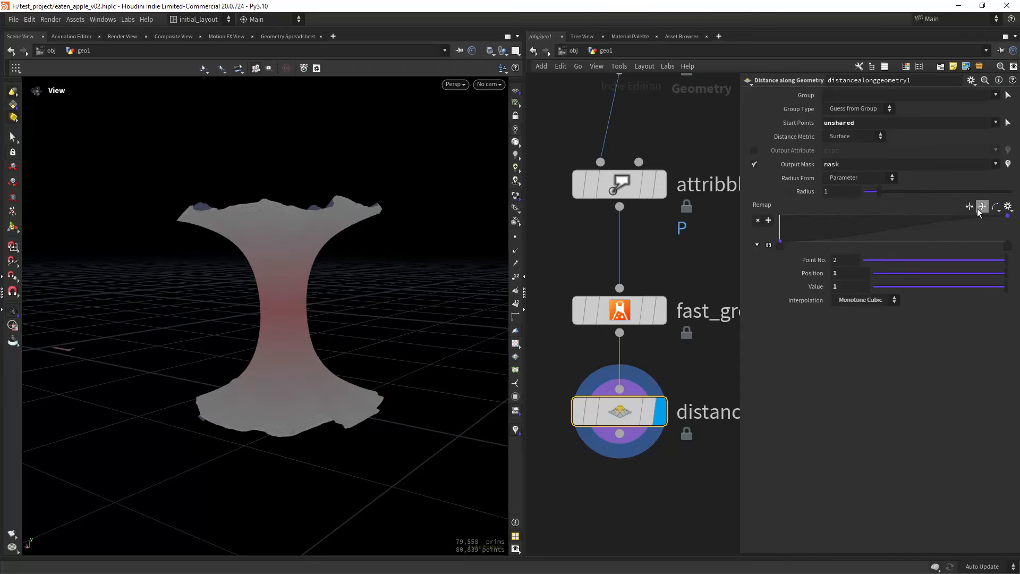
left_click(839, 192)
type(".1")
key("Return")
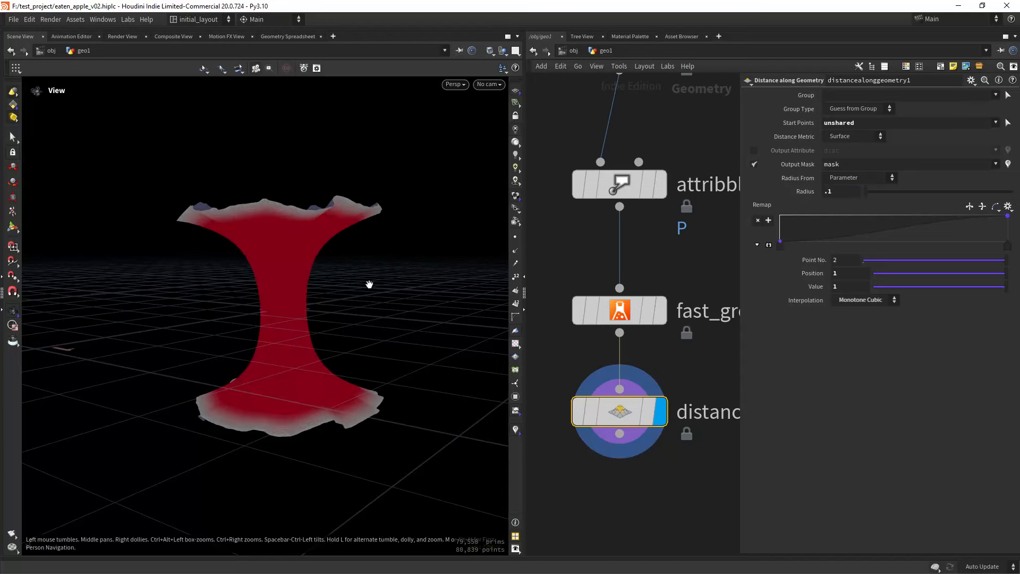
left_click_drag(369, 284, 329, 318)
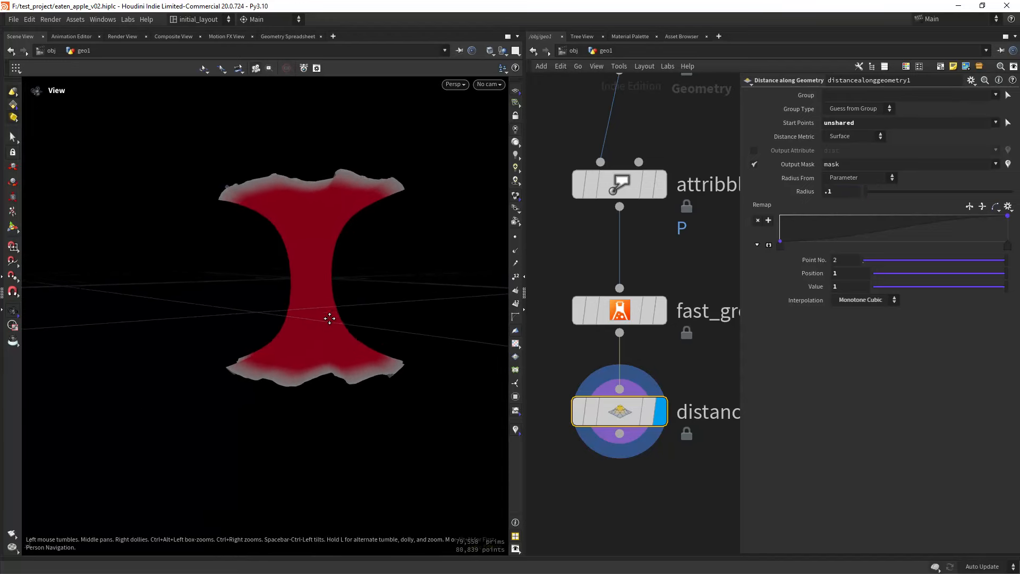
- Add an Attribute Create node after distancealonggeometry1 and make it the displayed node
middle_click_drag(635, 490, 630, 337)
key("Tab")
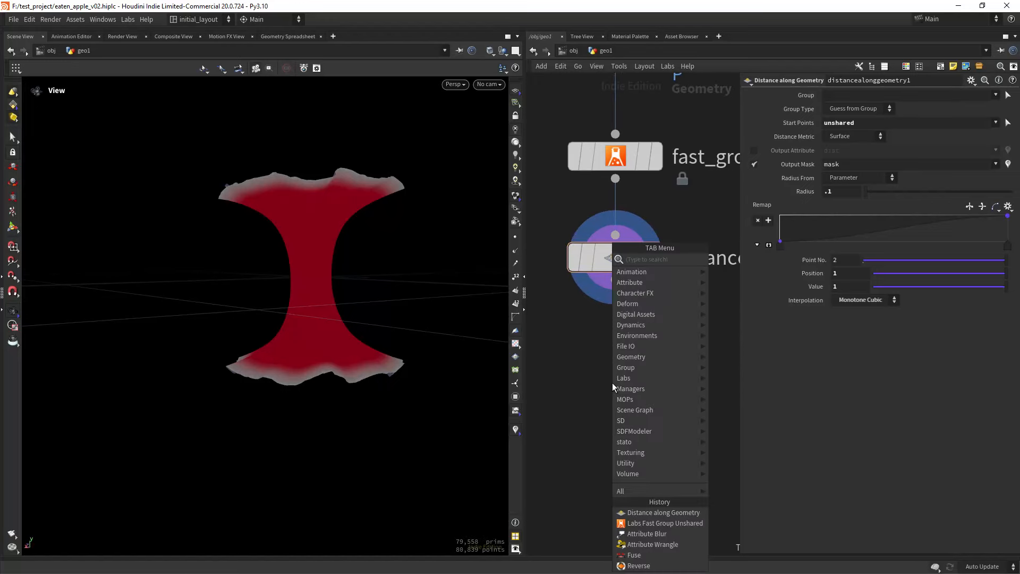
type("attribcreate")
key("Return")
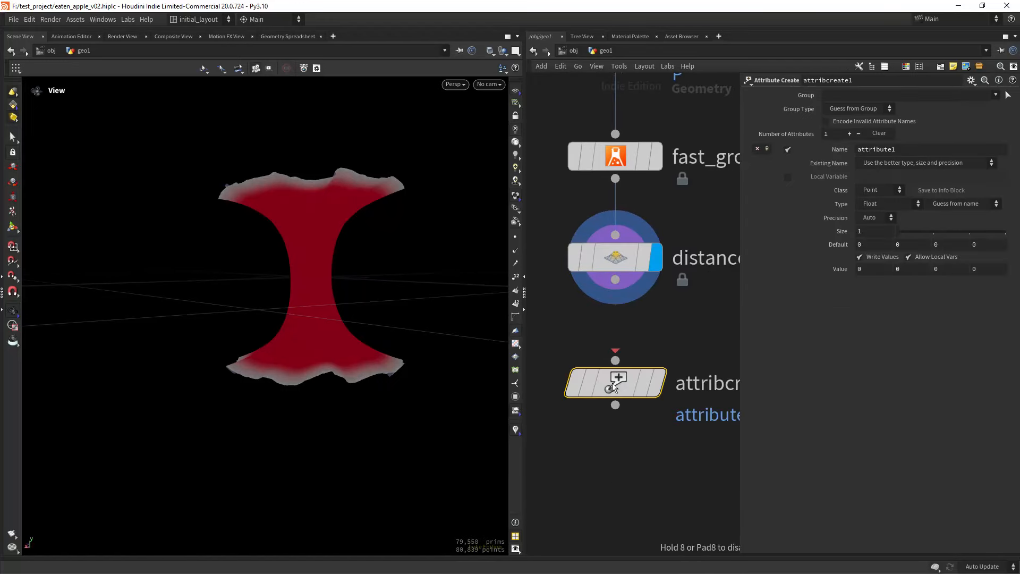
left_click(612, 383)
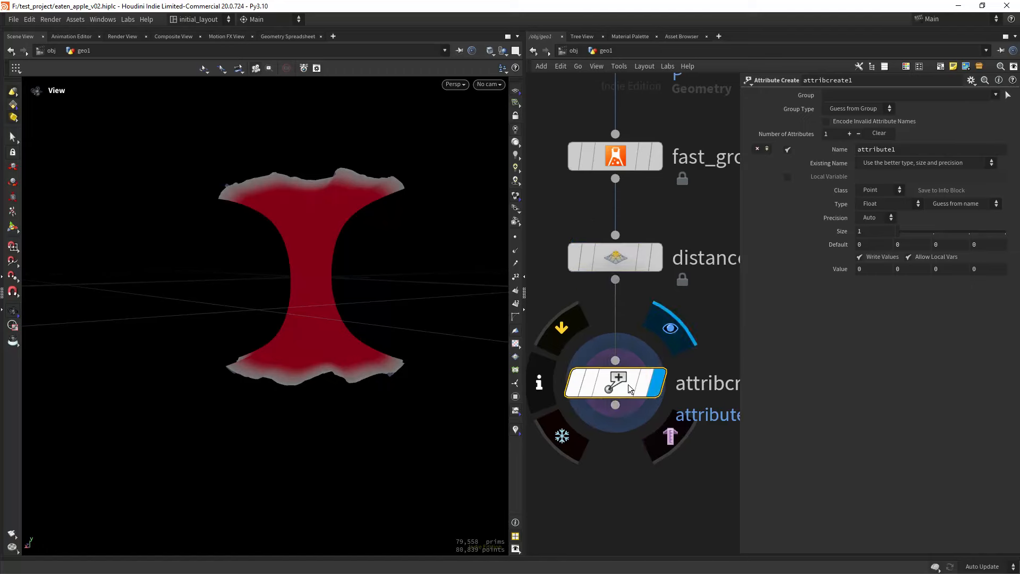
- Name the created point attribute inside and set its value to 1
double_click(877, 150)
type("i")
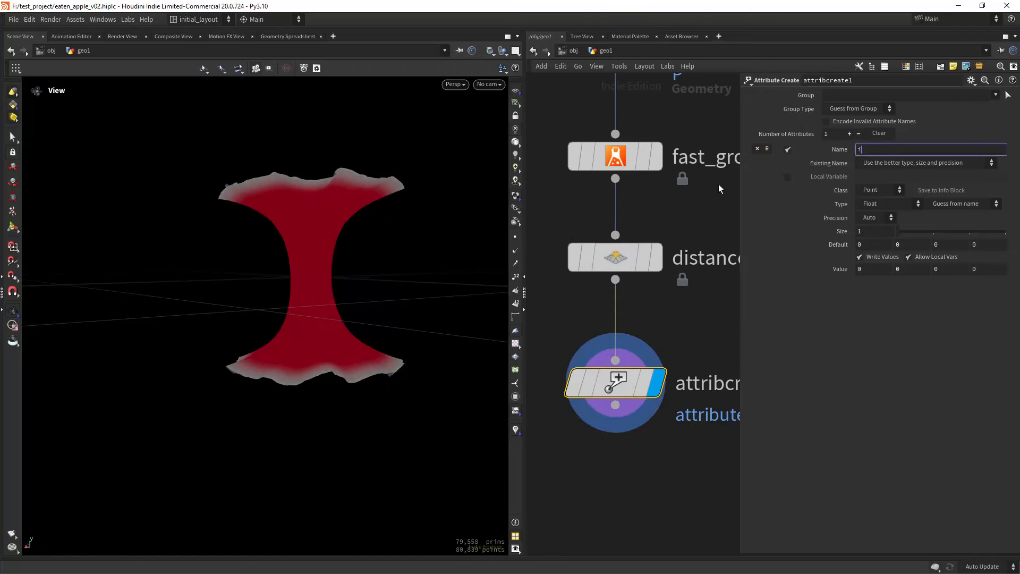
type("nside")
key("Return")
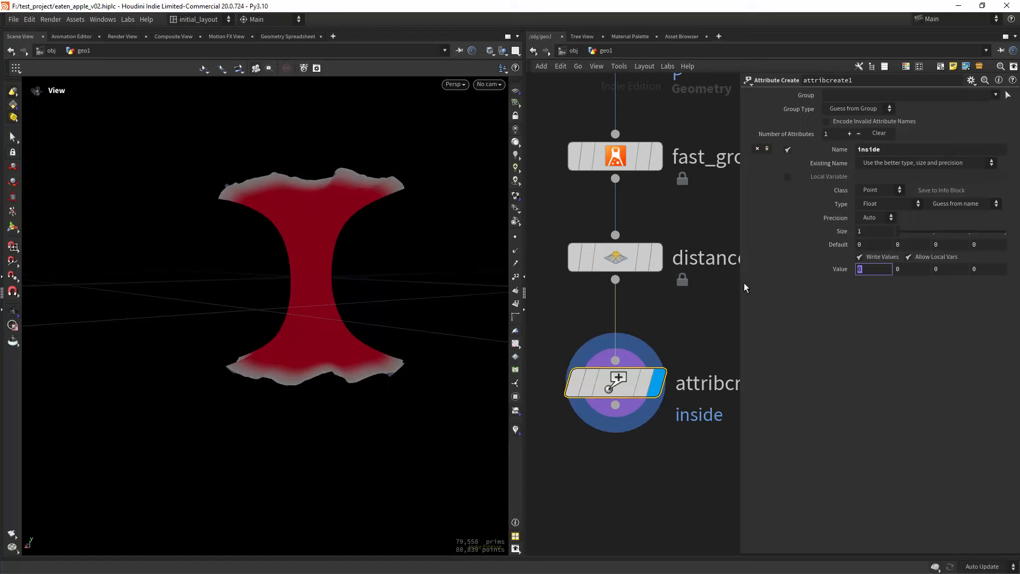
type("1")
key("Return")
- Open the node info of attribcreate1 and visualize the inside attribute on the core
middle_click_drag(646, 327, 688, 288)
left_click(582, 344)
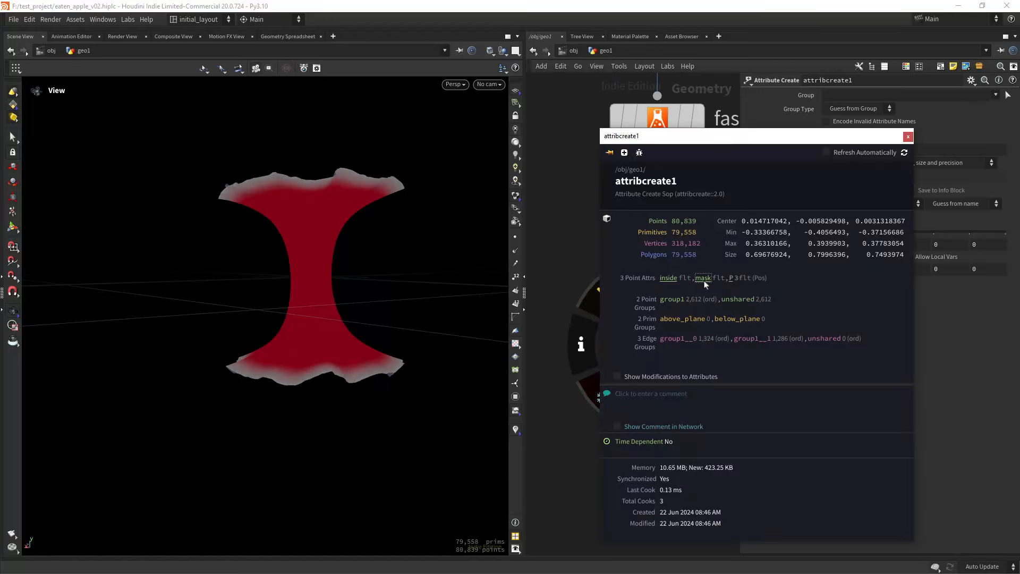
left_click(672, 280)
left_click(674, 280)
left_click(673, 280)
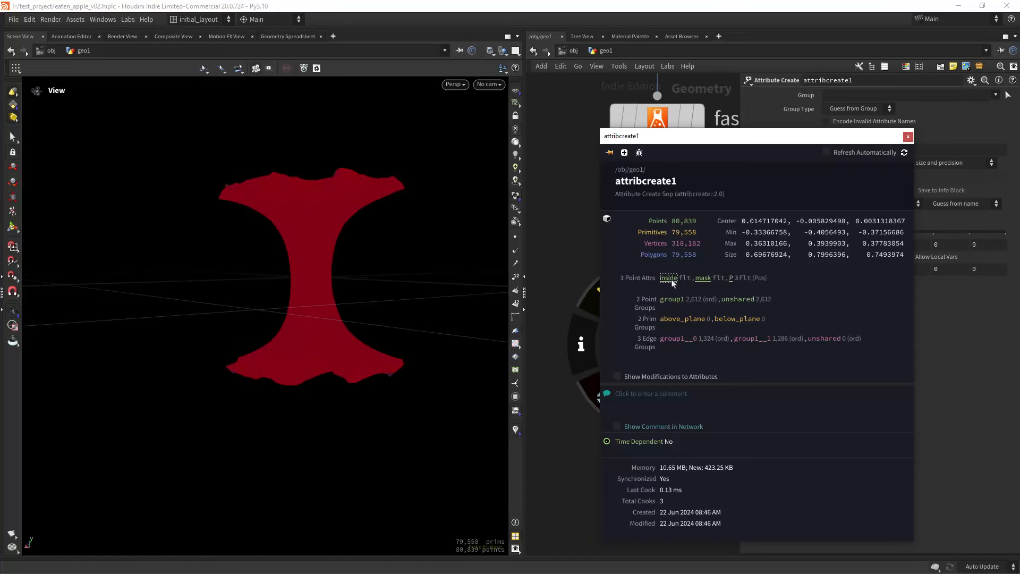
left_click_drag(674, 280, 673, 280)
left_click(908, 136)
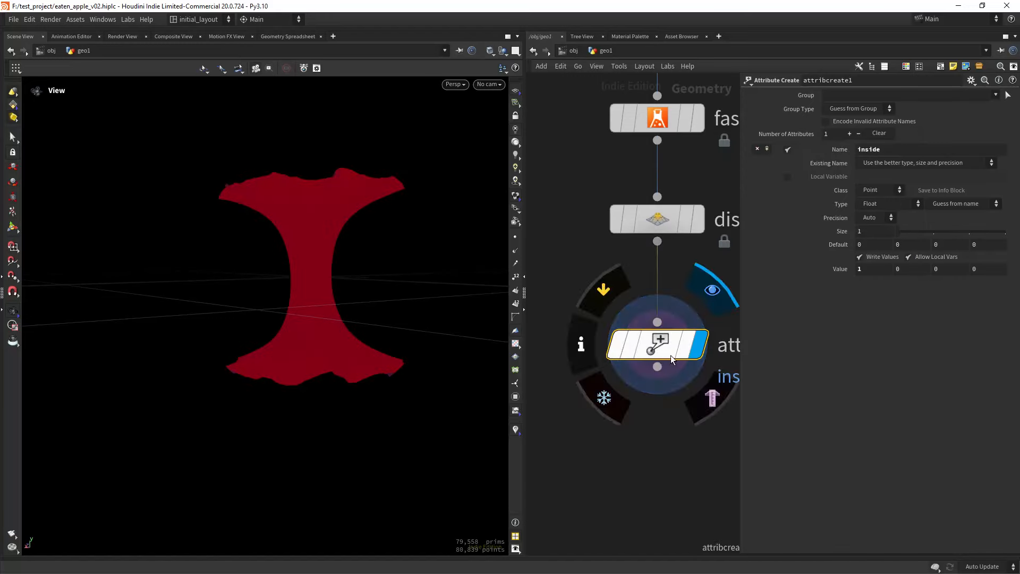
scroll(656, 428, "down", 5)
scroll(655, 428, "down", 4)
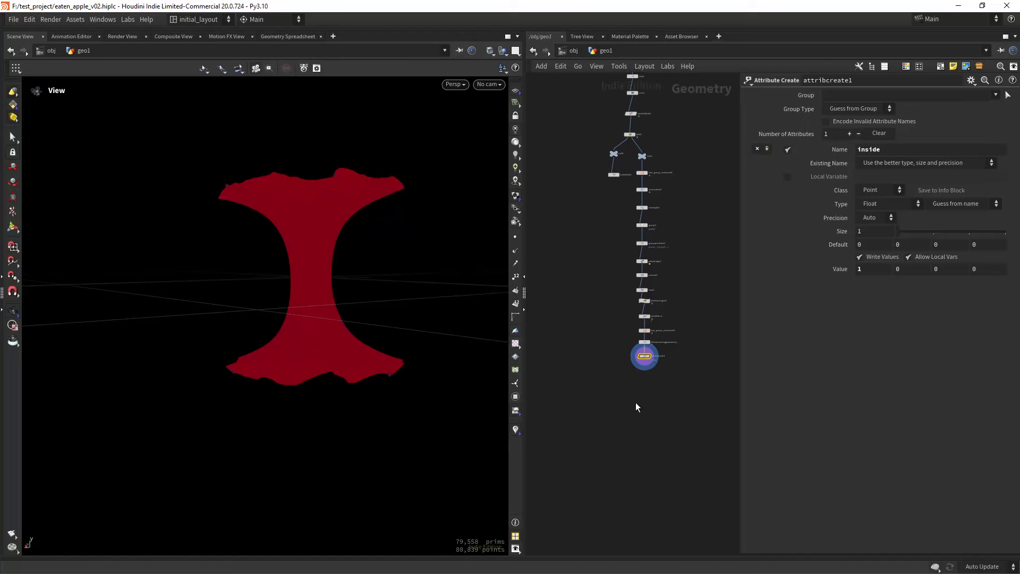
- Add a Merge node that combines subdivide1 and attribcreate1, and make it the displayed node
scroll(622, 405, "up", 4)
key("Tab")
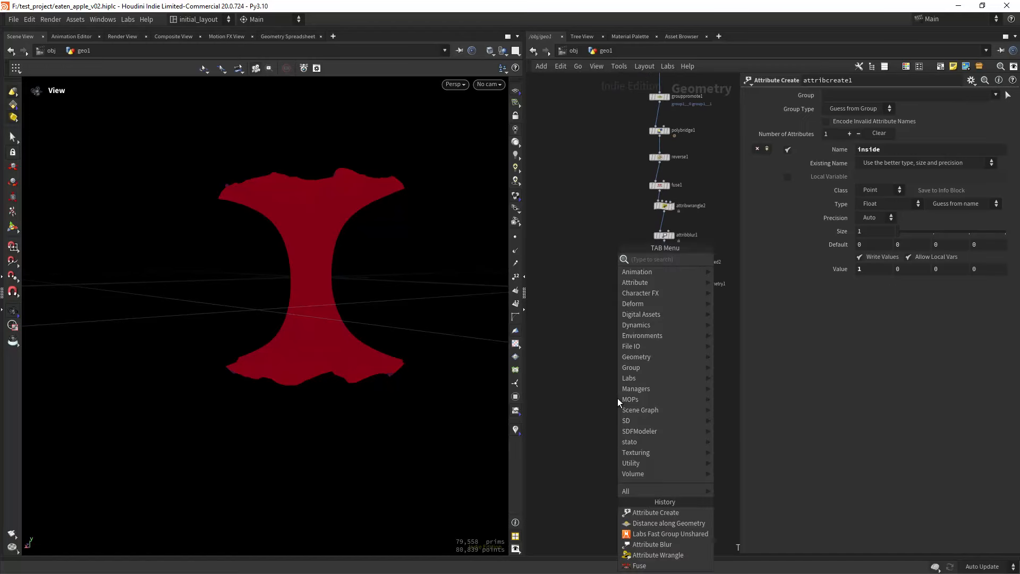
type("mer")
key("Return")
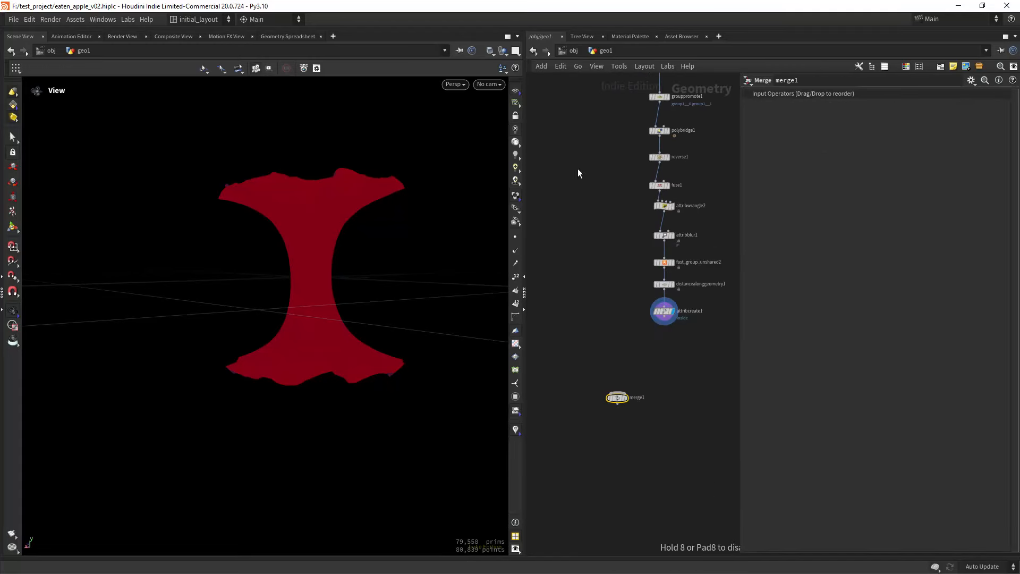
middle_click_drag(578, 167, 589, 361)
left_click_drag(598, 190, 606, 340)
left_click_drag(649, 277, 622, 318)
left_click(617, 333)
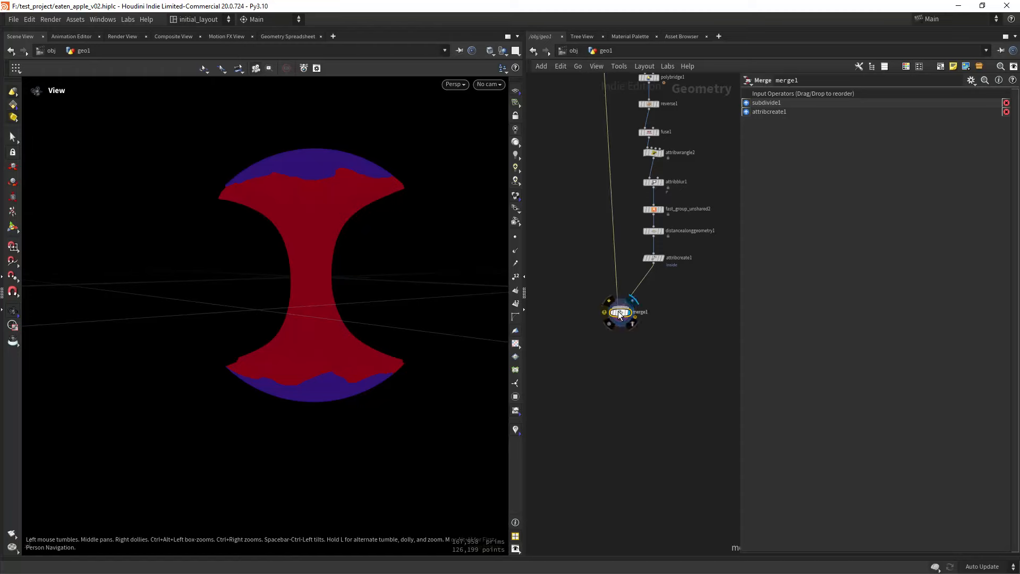
- Open the node info of merge1, visualize the mask attribute, and turn the visualization off again
middle_click(619, 312)
left_click(715, 274)
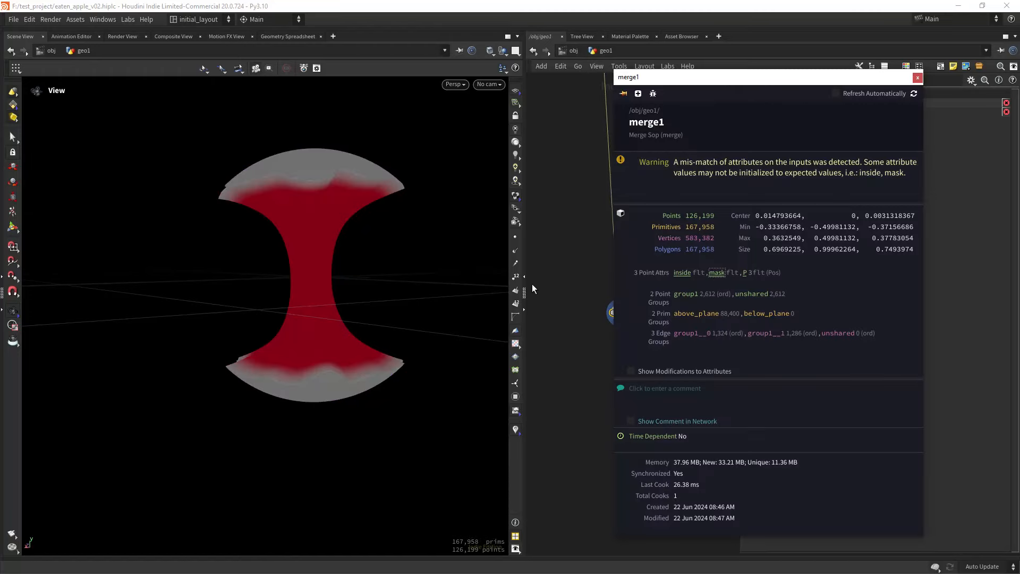
left_click(716, 273)
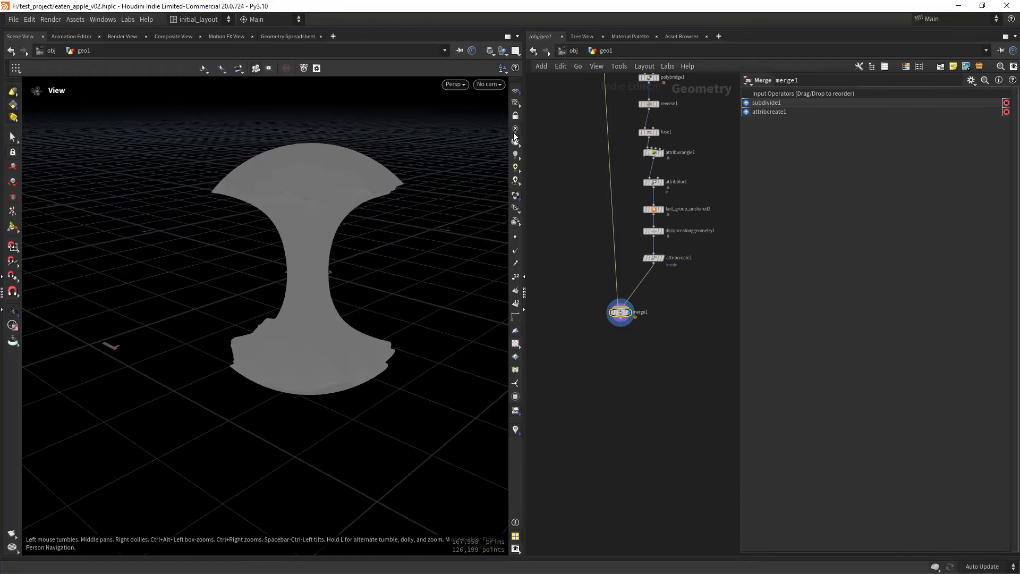
- Save the scene file and view the merged apple core from an angle
left_click_drag(340, 272, 371, 312)
key("ctrl+s")
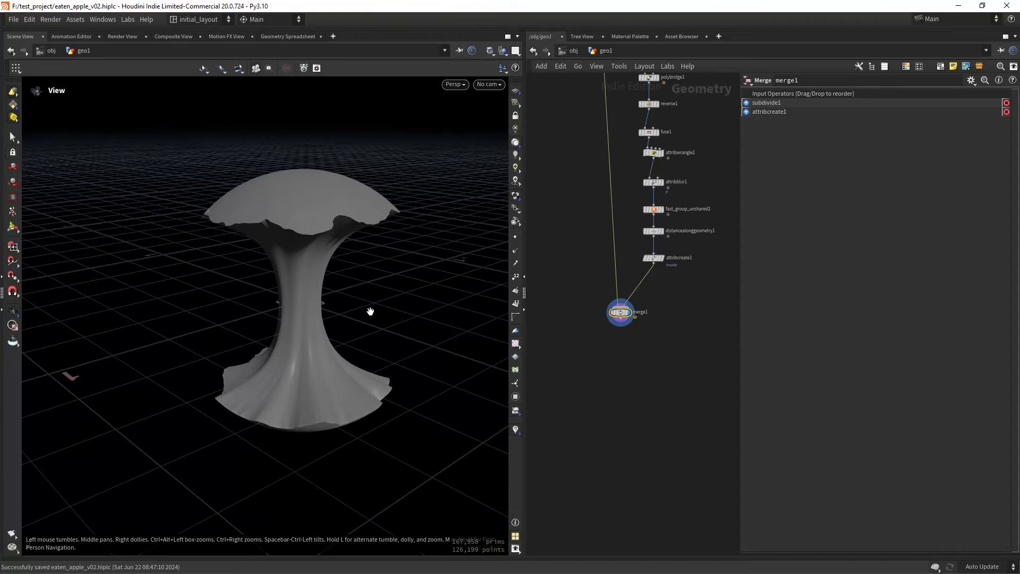
left_click_drag(451, 267, 410, 260)
- Add a VDB from Polygons node, connect merge1 to it, and make it the displayed node
middle_click_drag(620, 364, 619, 318)
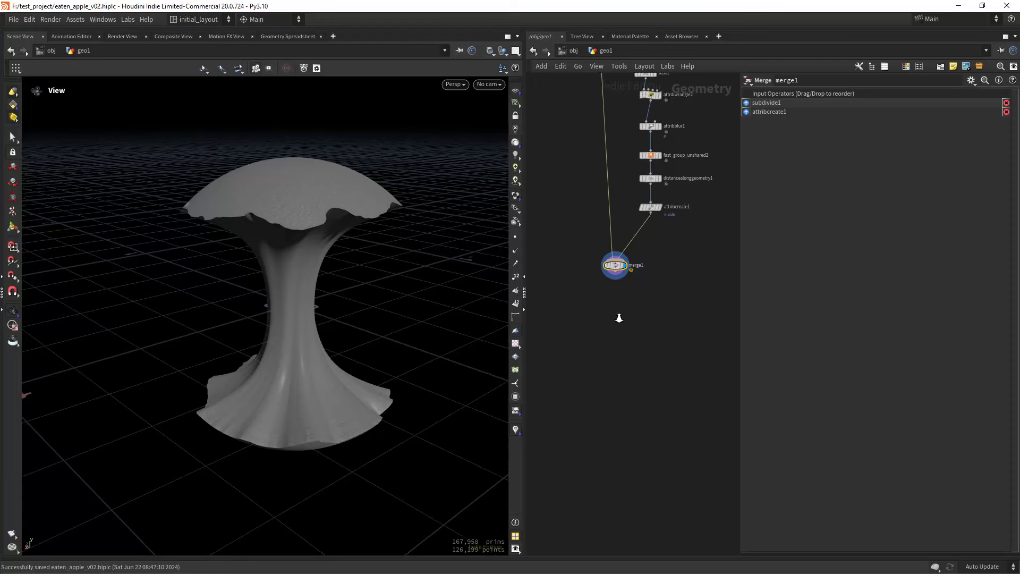
scroll(619, 318, "up", 2)
key("Tab")
type("vd")
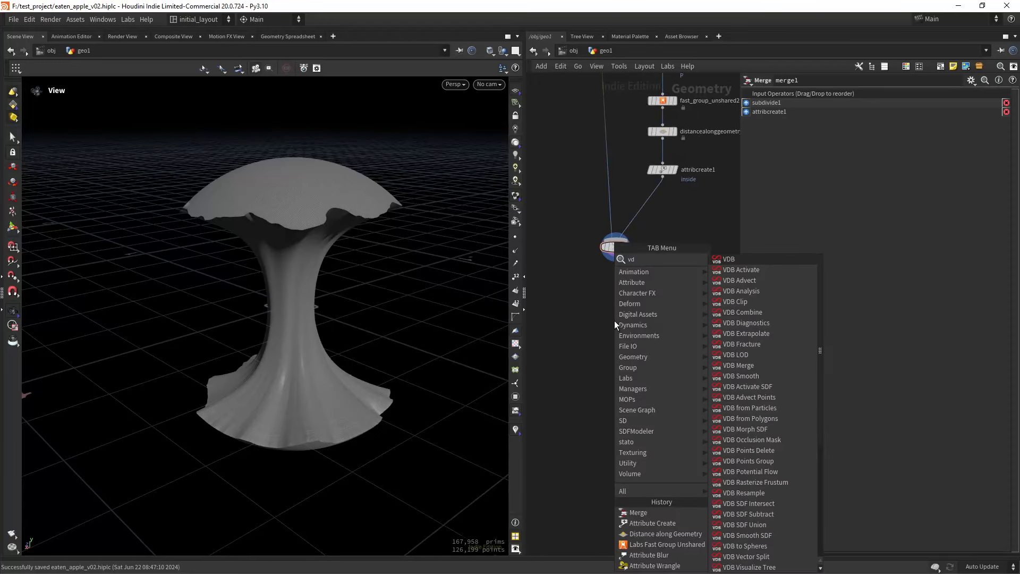
type("b from po")
key("Return")
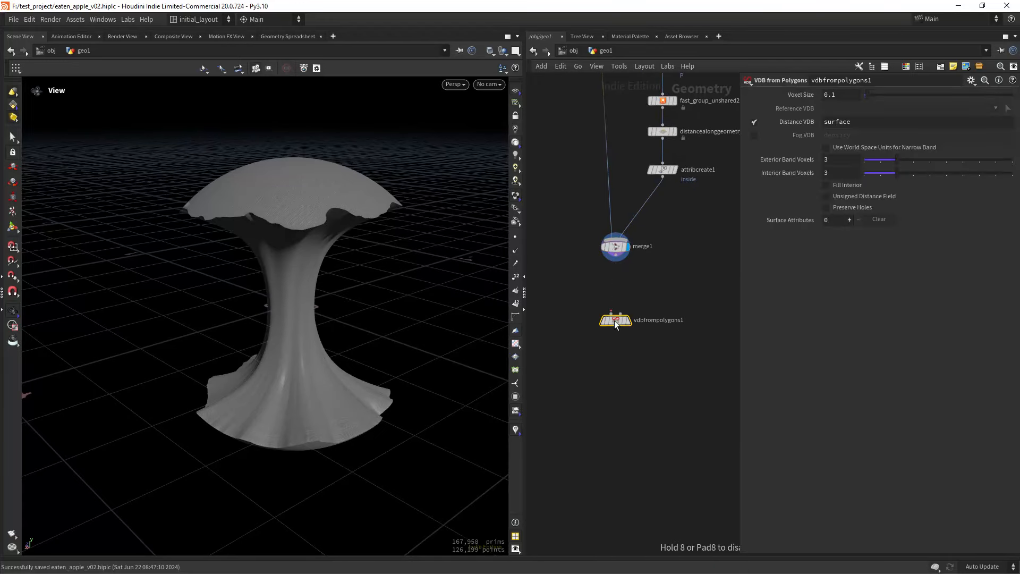
left_click_drag(615, 259, 619, 321)
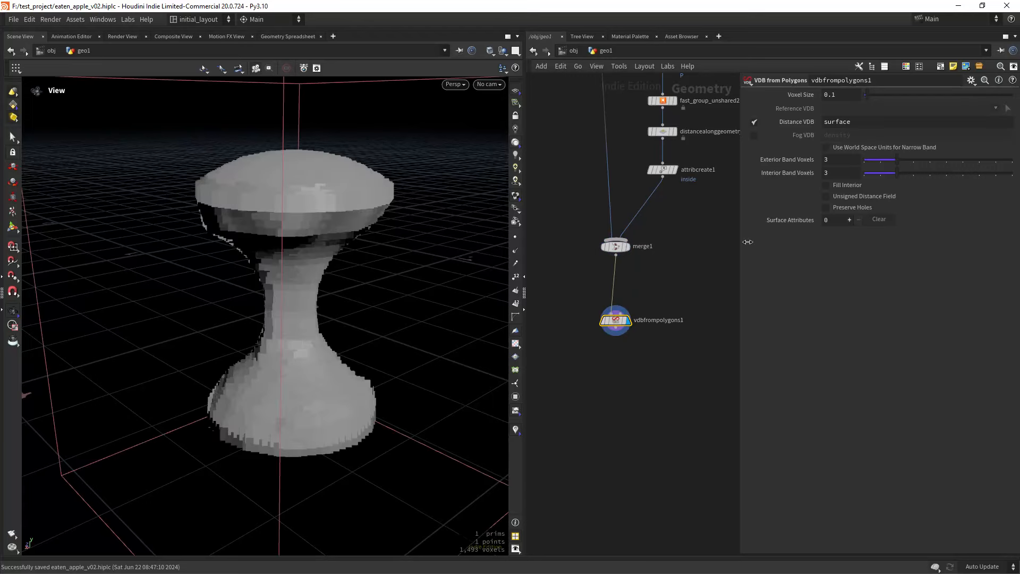
- Name the Distance VDB density and set the Voxel Size to 0.008 on vdbfrompolygons1
left_click(845, 121)
type("density")
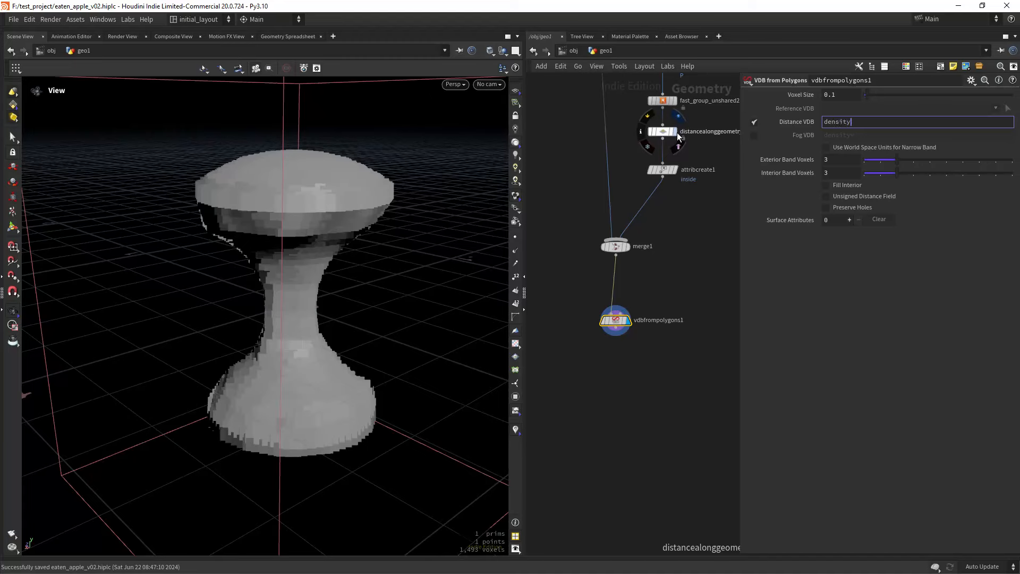
key("Return")
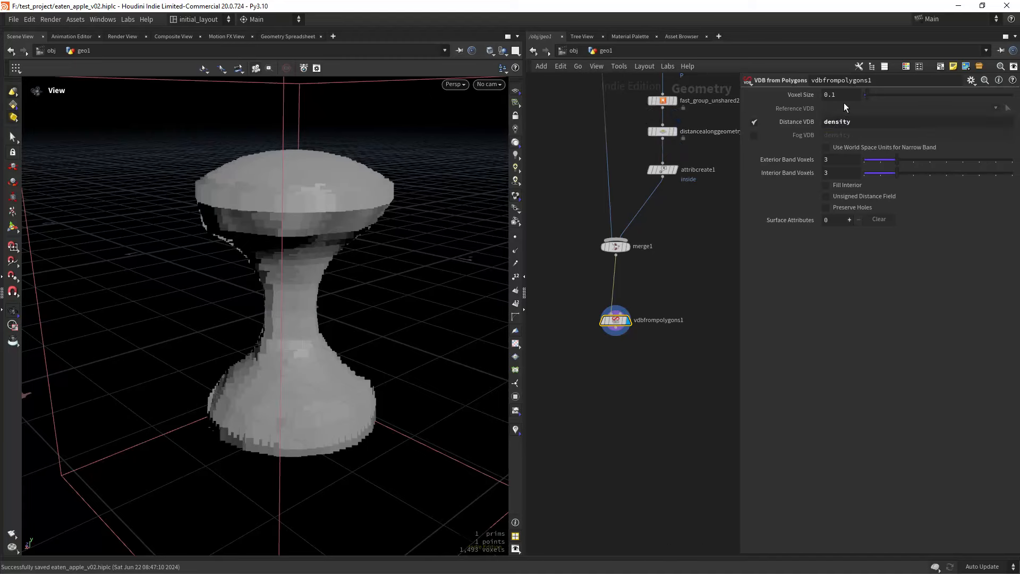
left_click_drag(837, 95, 829, 100)
type("008")
key("Return")
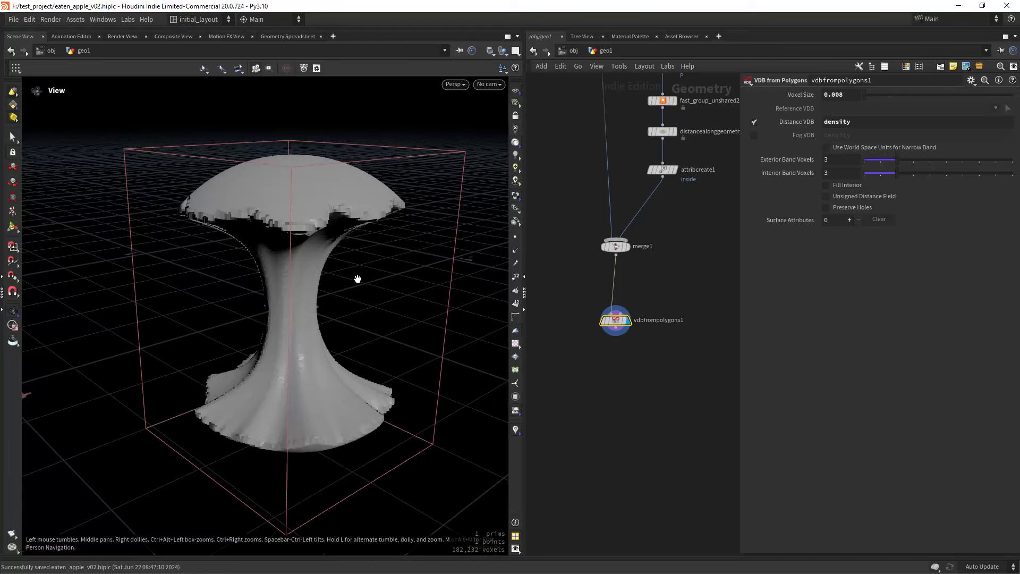
- Duplicate vdbfrompolygons1 beside the original, fed by merge1, and disable the copy's Distance VDB
scroll(645, 345, "up", 4)
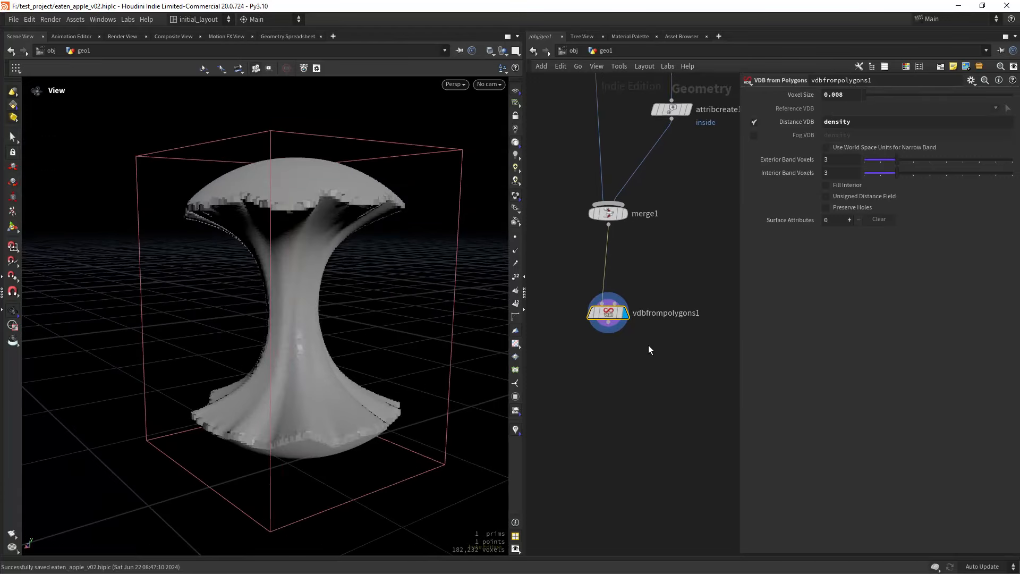
scroll(634, 343, "down", 2)
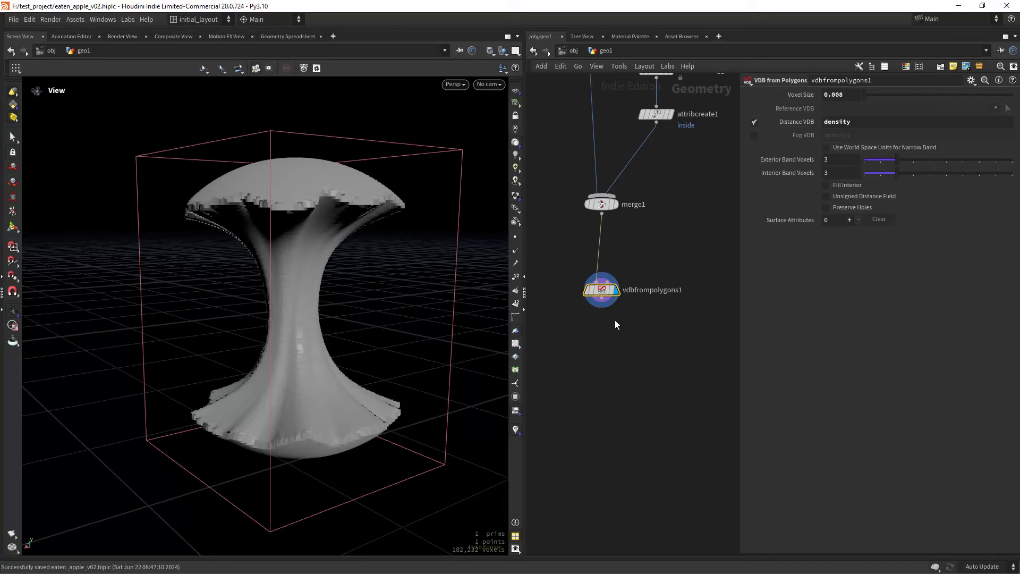
scroll(630, 316, "up", 2)
middle_click_drag(651, 196, 648, 271)
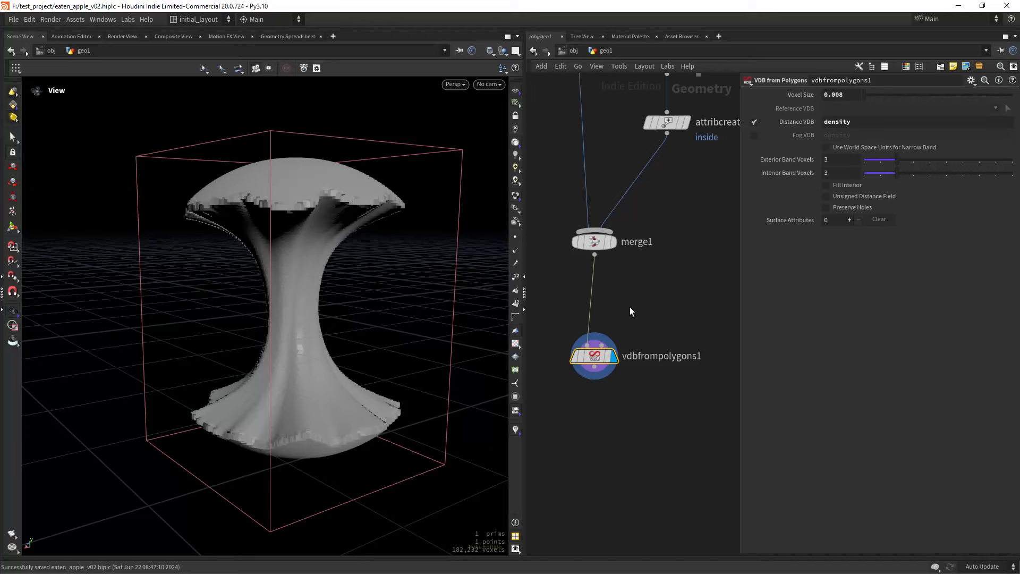
left_click_drag(600, 363, 688, 362, "alt")
left_click(761, 124)
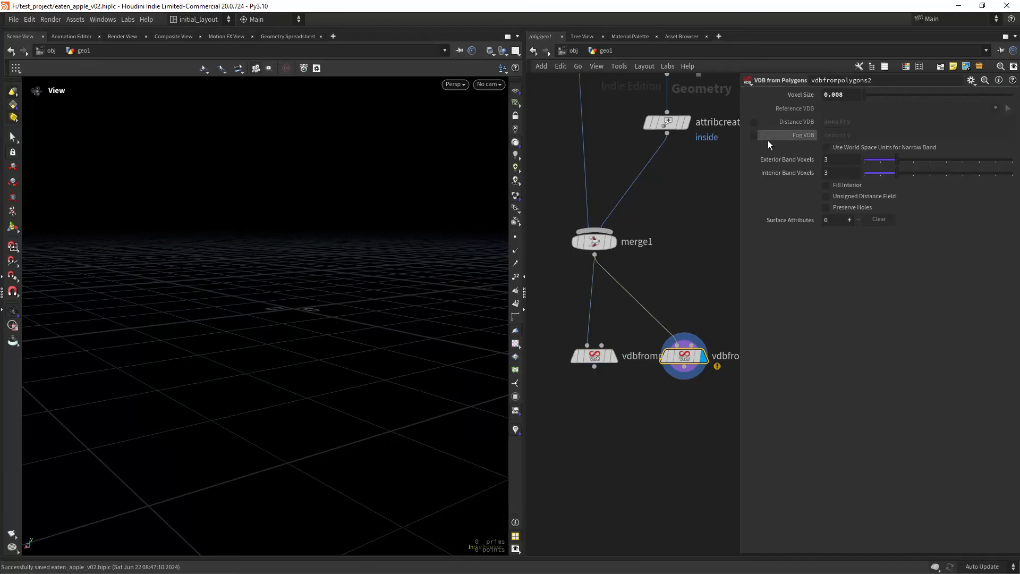
- Add a surface attribute on vdbfrompolygons2 using point.inside and name its VDB inside
left_click(849, 220)
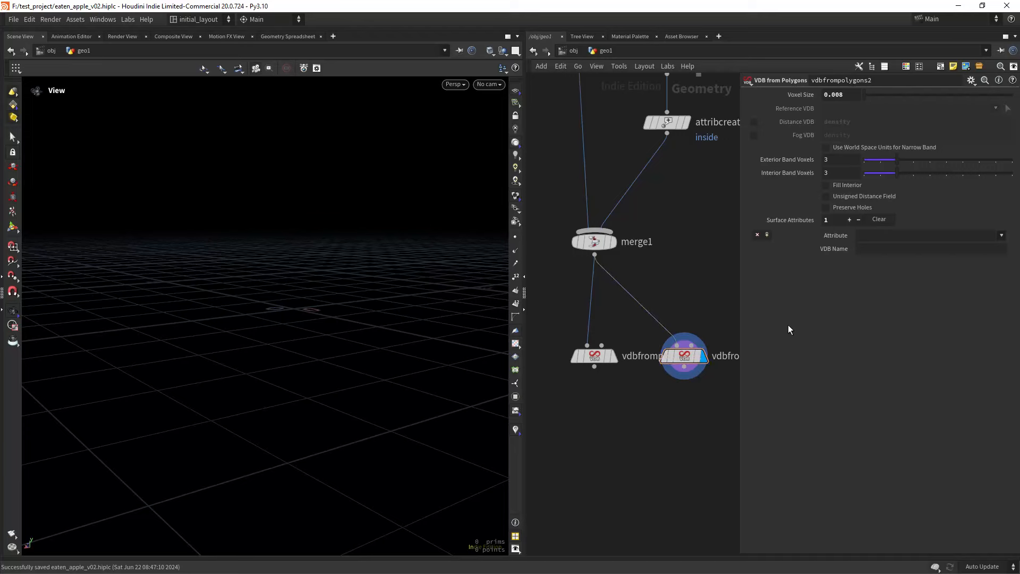
left_click(1002, 235)
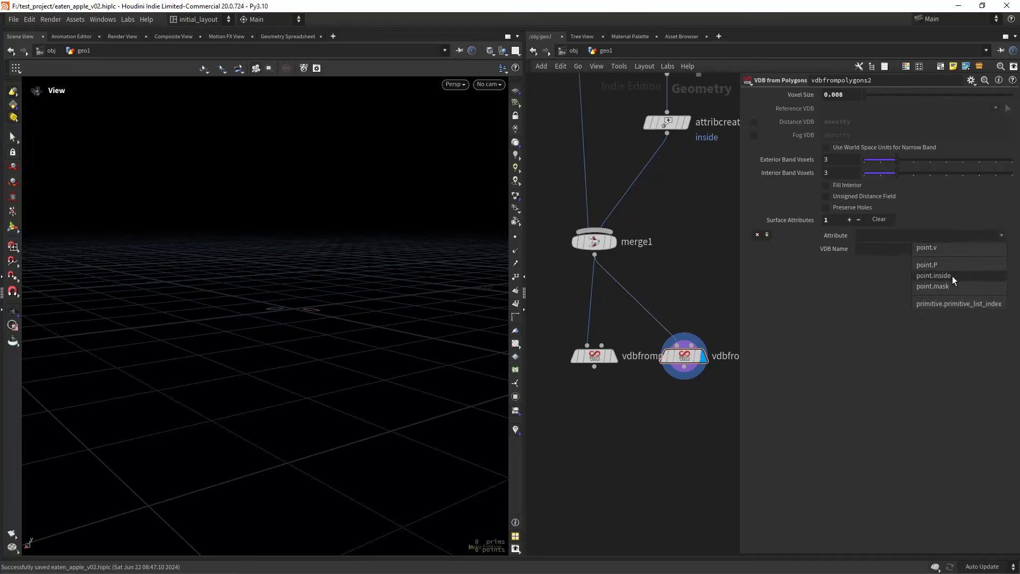
left_click(934, 275)
left_click(888, 250)
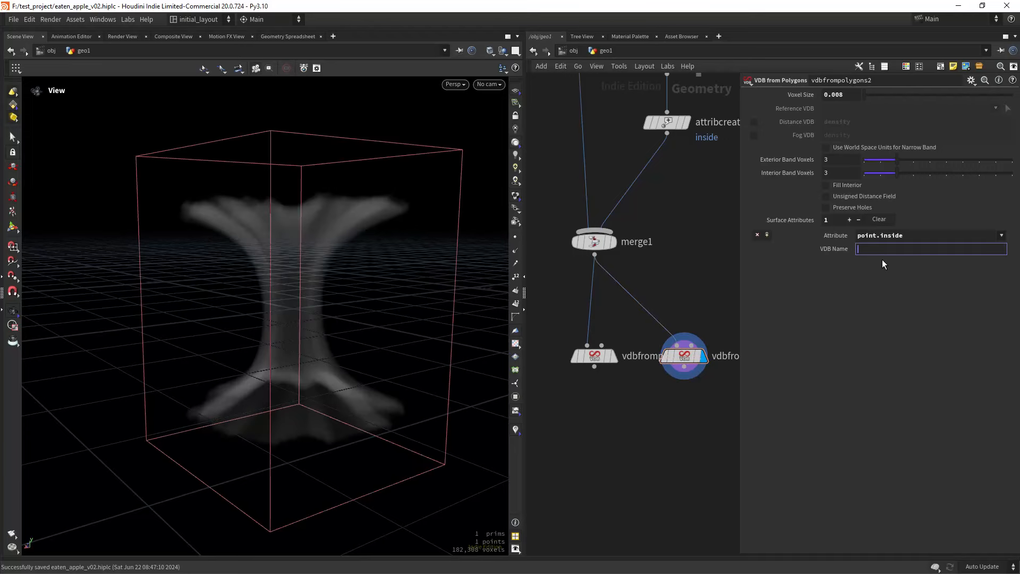
type("inside")
key("Return")
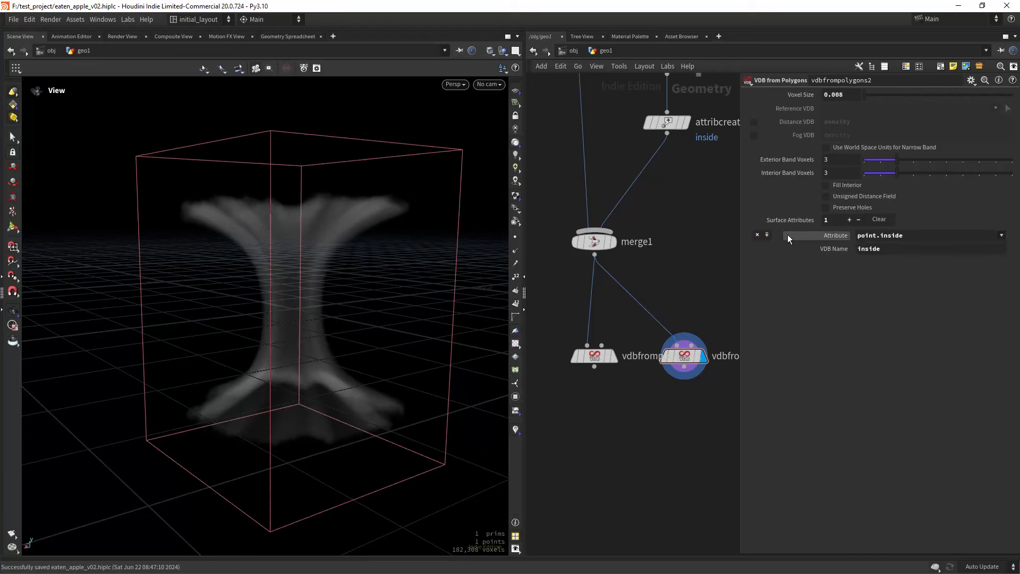
- Add a second surface attribute on vdbfrompolygons2 using point.mask and name its VDB mask
left_click(767, 234)
left_click(1001, 235)
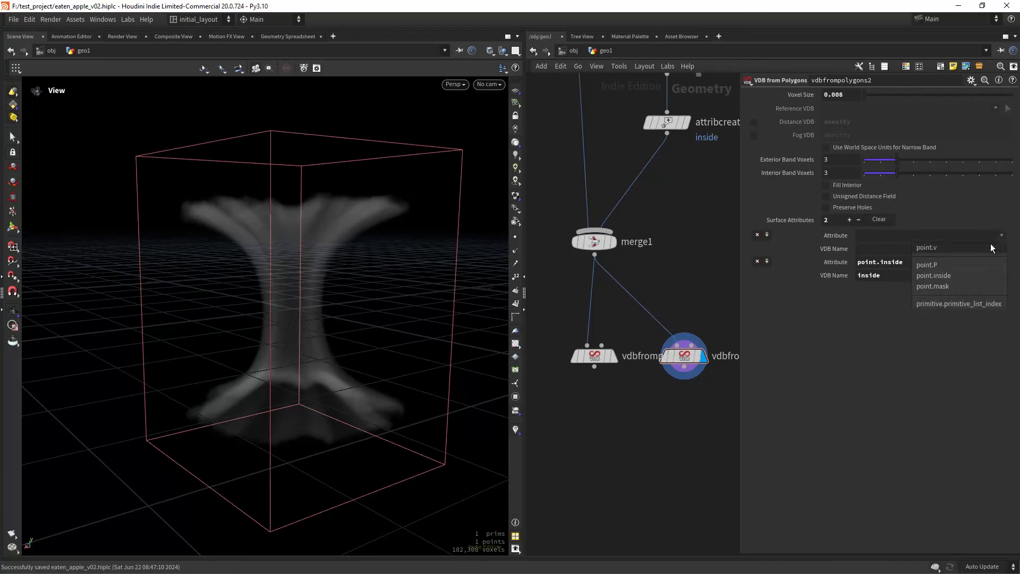
left_click(950, 285)
left_click(884, 251)
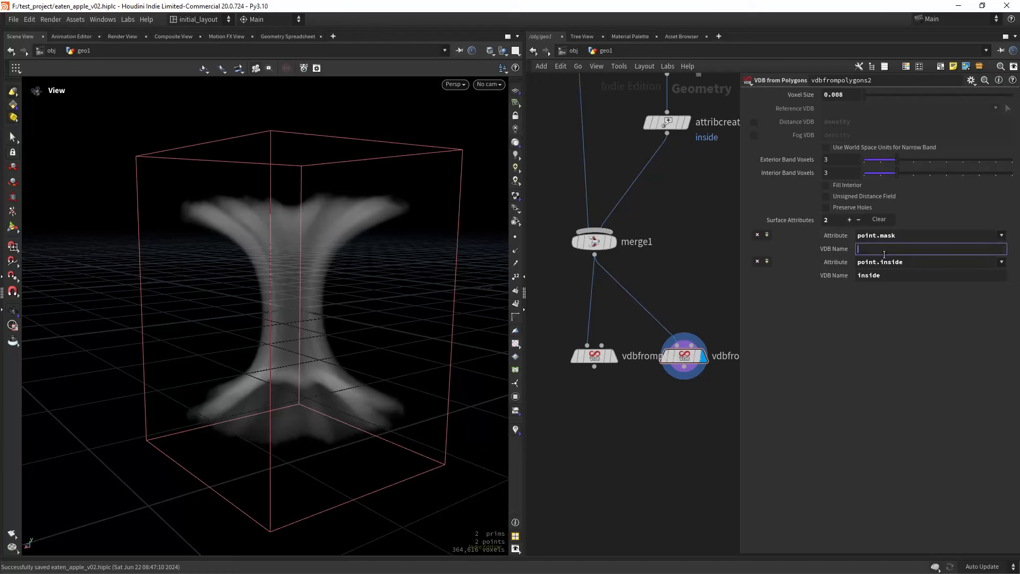
type("mask")
key("Return")
- Add a VDB Merge node, connect vdbfrompolygons1 and vdbfrompolygons2 to it, and display it
key("Tab")
type("vdbco")
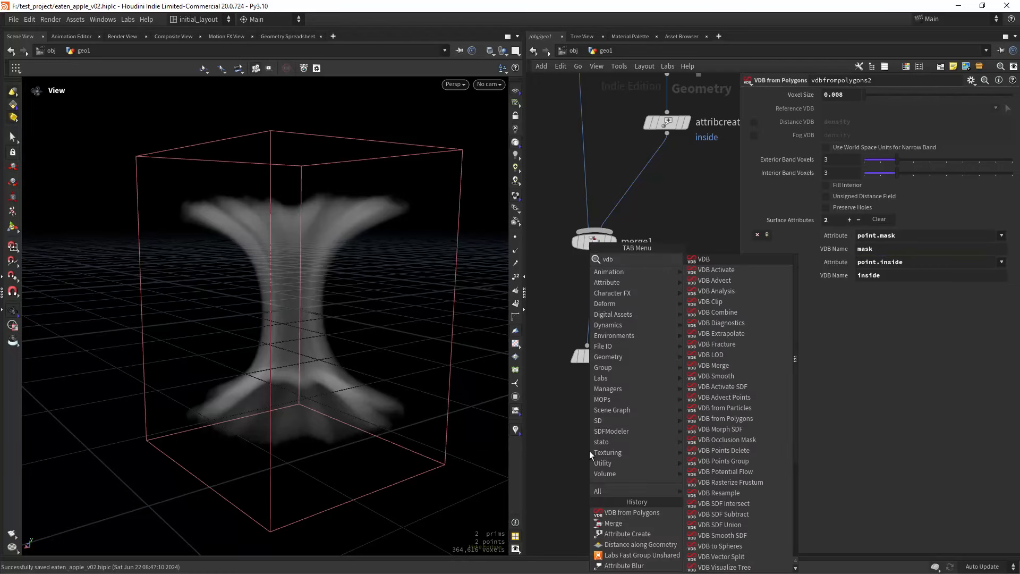
key("Return")
left_click(590, 451)
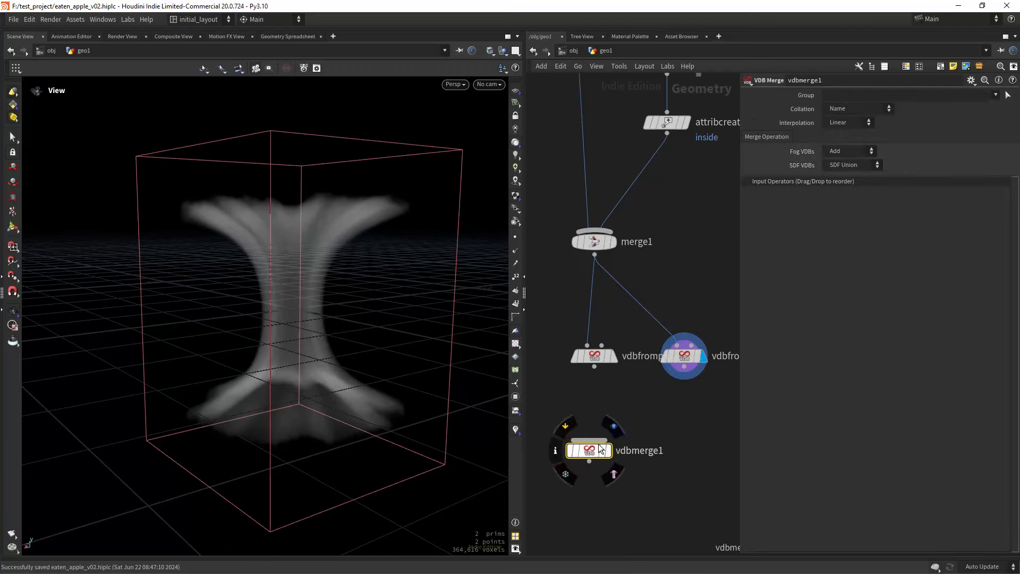
left_click_drag(595, 450, 605, 456)
left_click_drag(594, 367, 599, 445)
left_click_drag(684, 367, 609, 444)
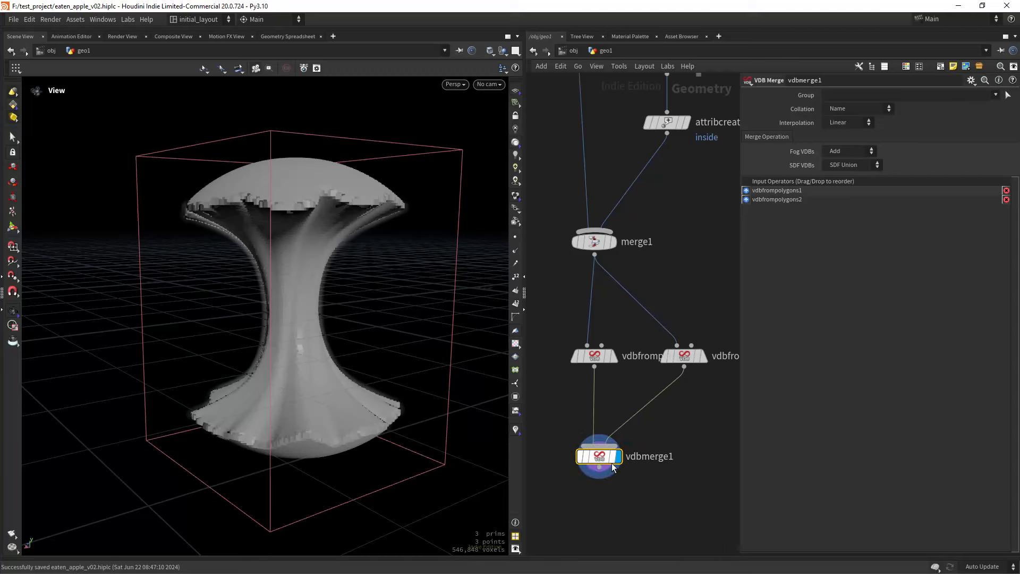
- On vdbfrompolygons1, enable world space units for the narrow band and Fill Interior, and set the Exterior Band to 0.1
middle_click_drag(613, 387, 615, 363)
left_click(616, 330)
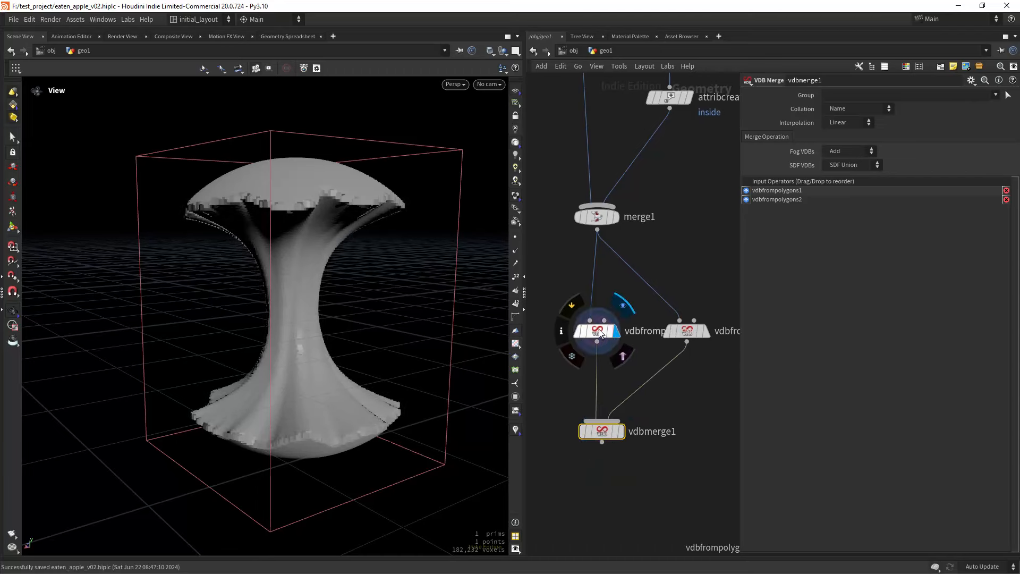
left_click(596, 331)
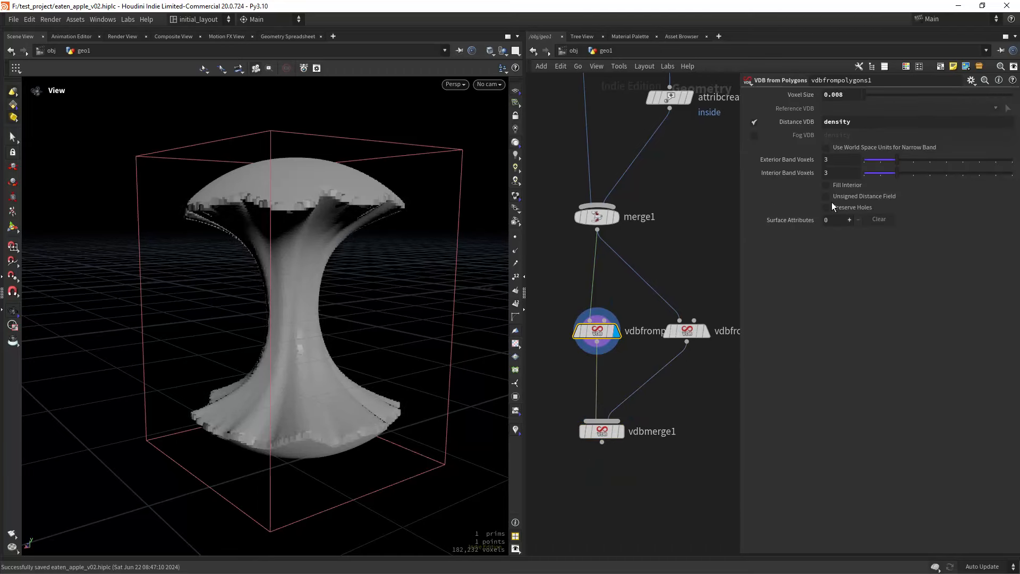
left_click(849, 148)
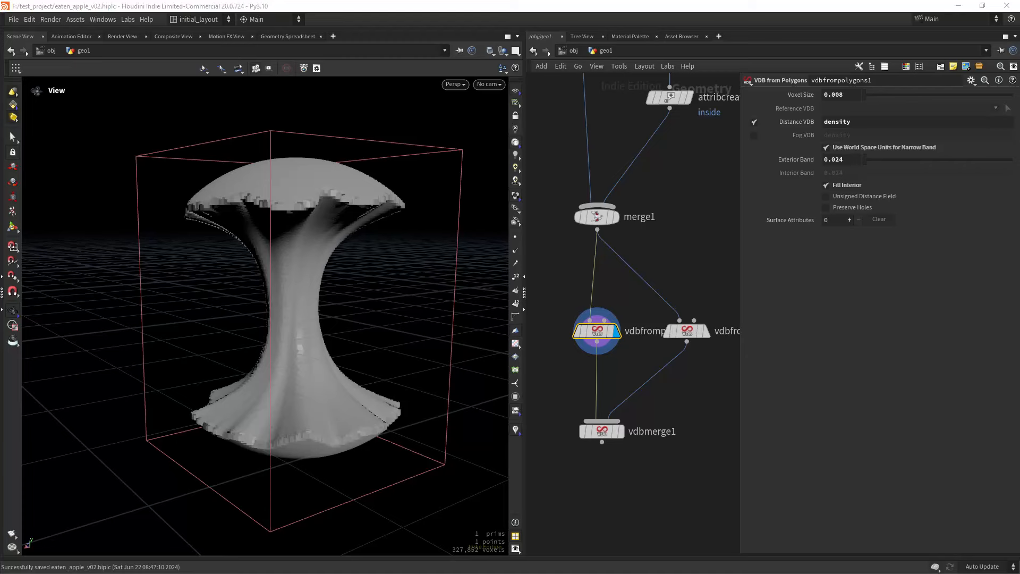
left_click_drag(847, 160, 832, 160)
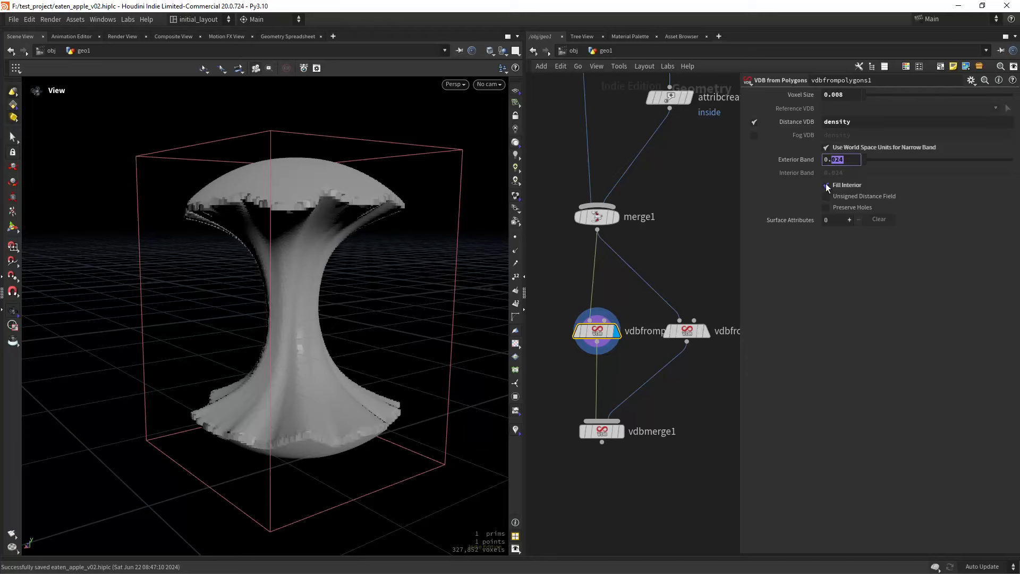
type("1")
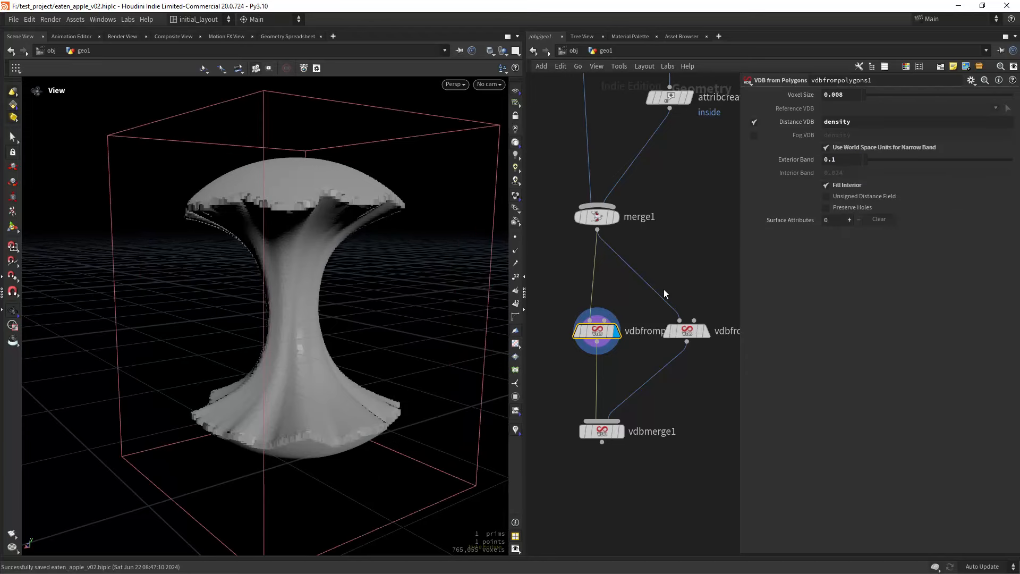
- Display vdbfrompolygons2 to examine the attribute volumes, and switch the display to vdbmerge1
middle_click_drag(686, 402, 691, 365)
scroll(684, 362, "down", 1)
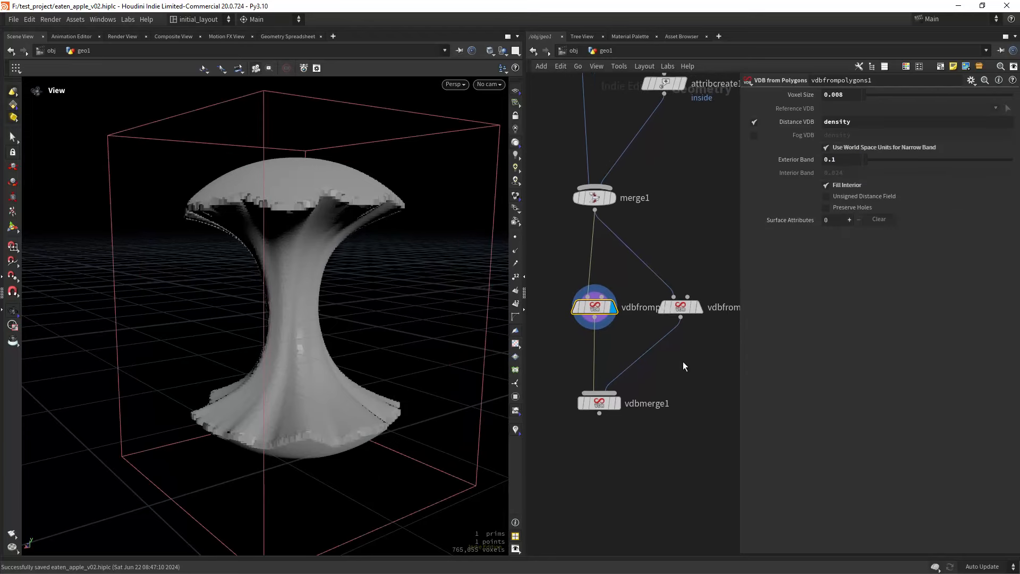
left_click(700, 311)
middle_click_drag(701, 315, 712, 271)
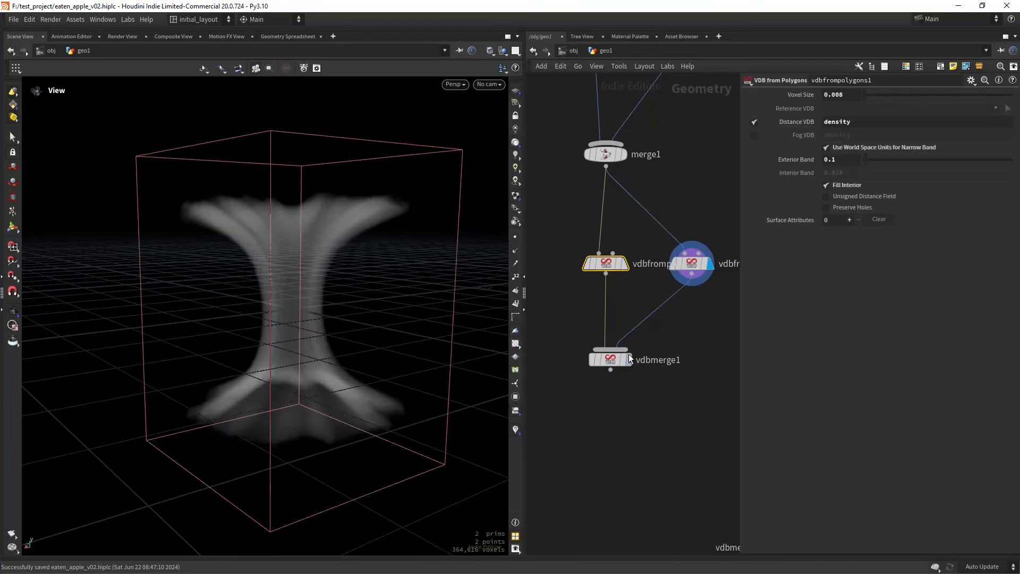
left_click(617, 404)
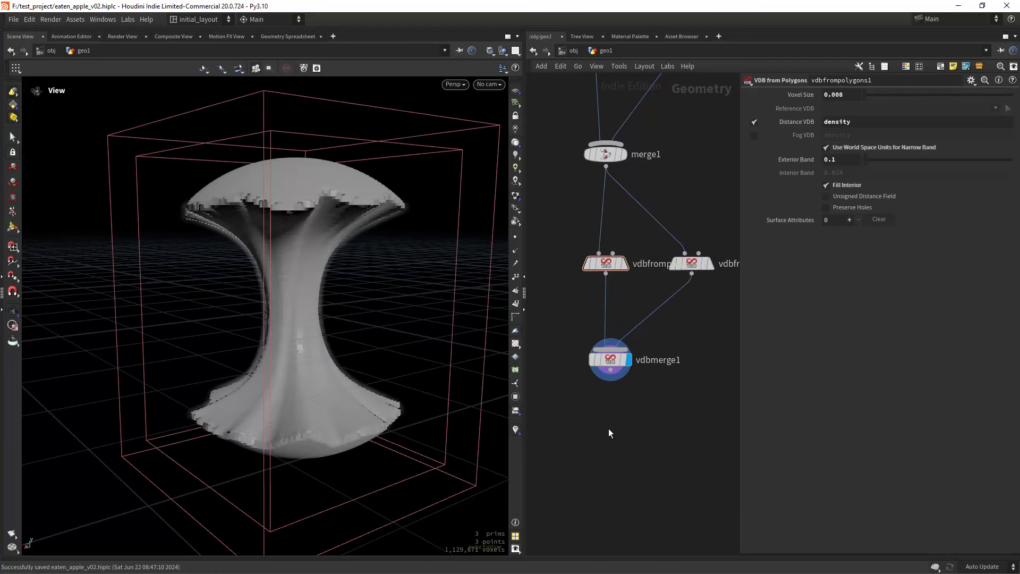
key("Tab")
key("Return")
left_click(608, 430)
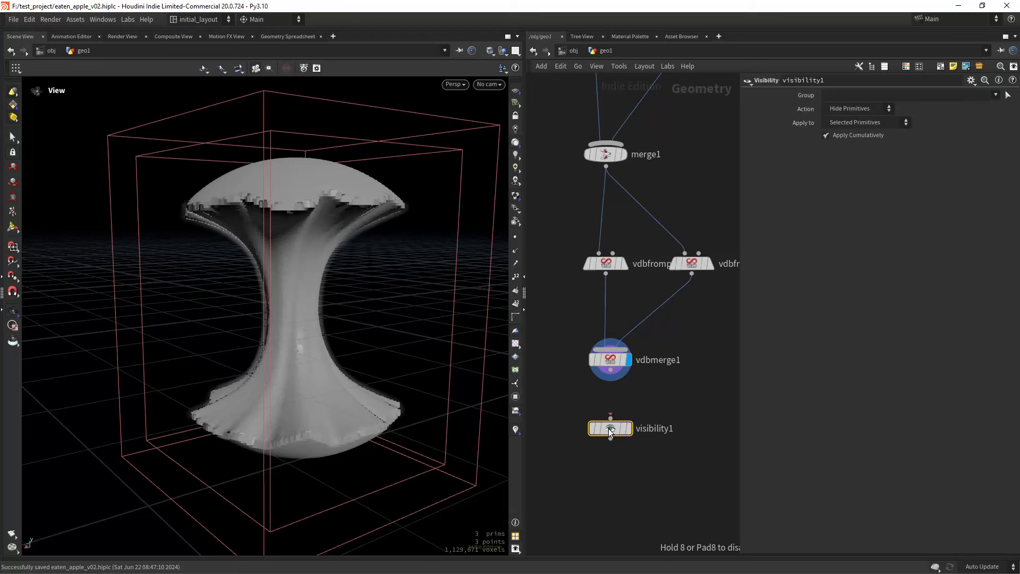
left_click(629, 428)
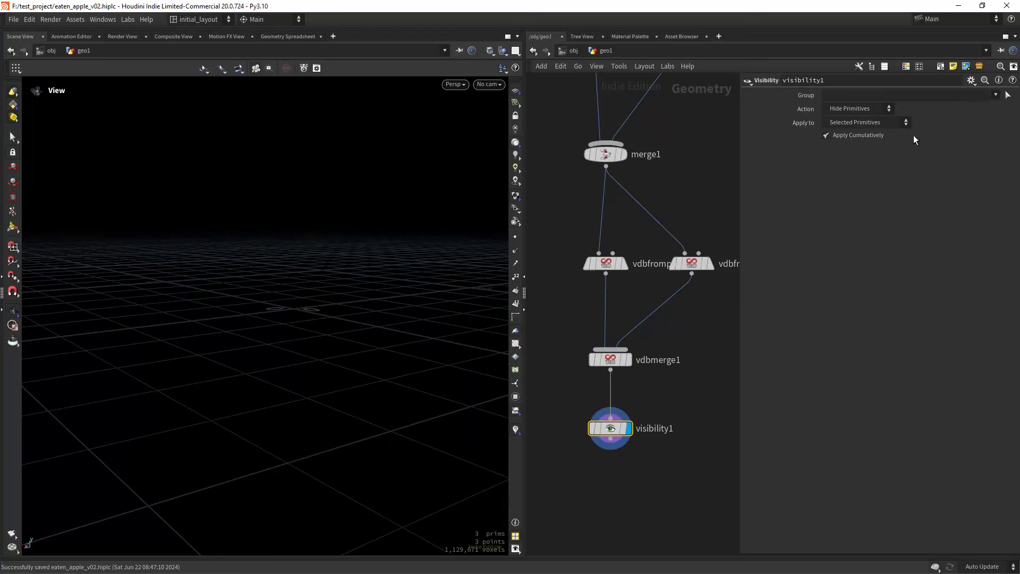
left_click(996, 94)
left_click(984, 117)
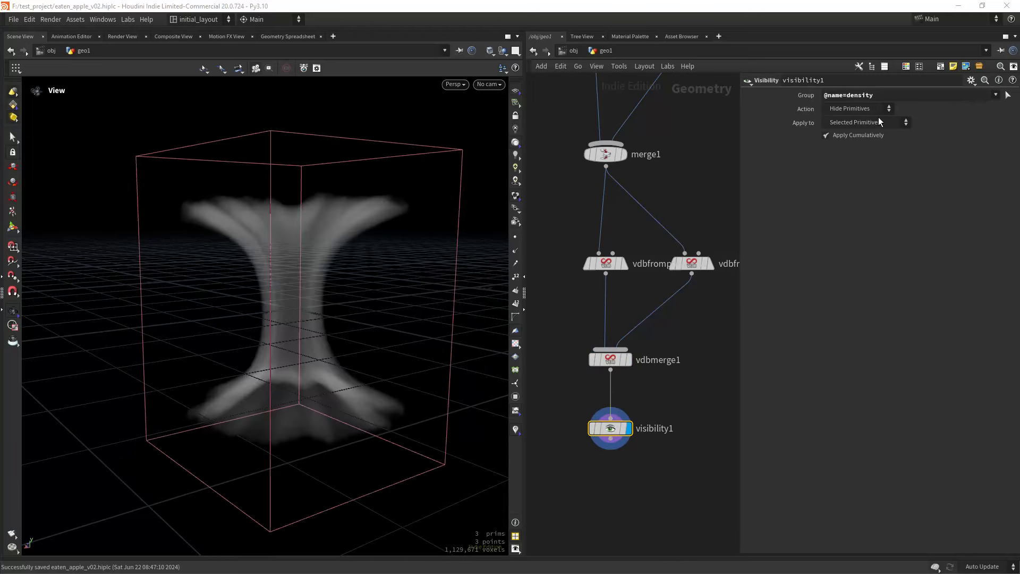
left_click(866, 109)
left_click(862, 128)
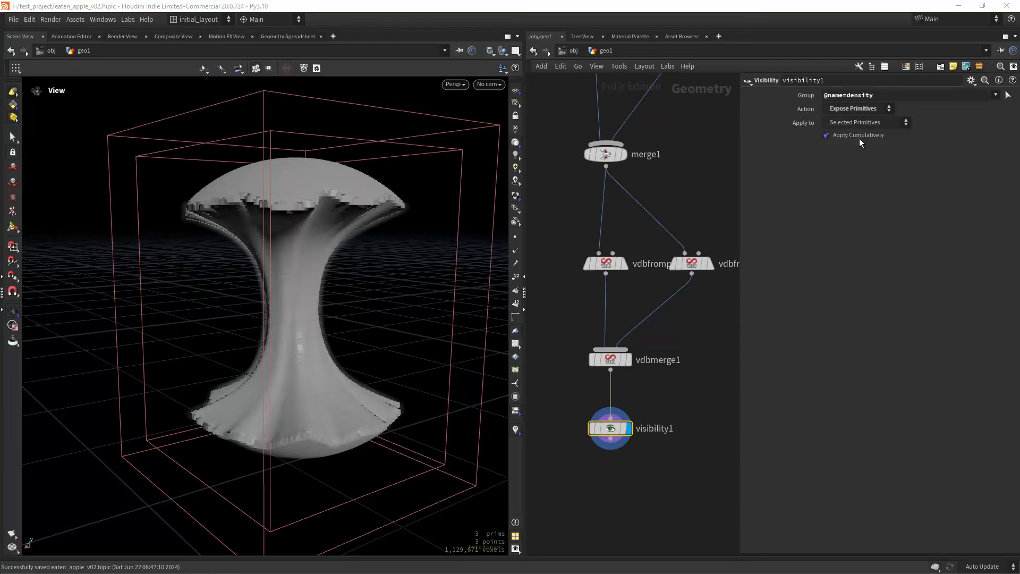
key("ctrl+z")
- Make visibility1 hide the non-selected primitives so that only the density VDB is shown
left_click(880, 124)
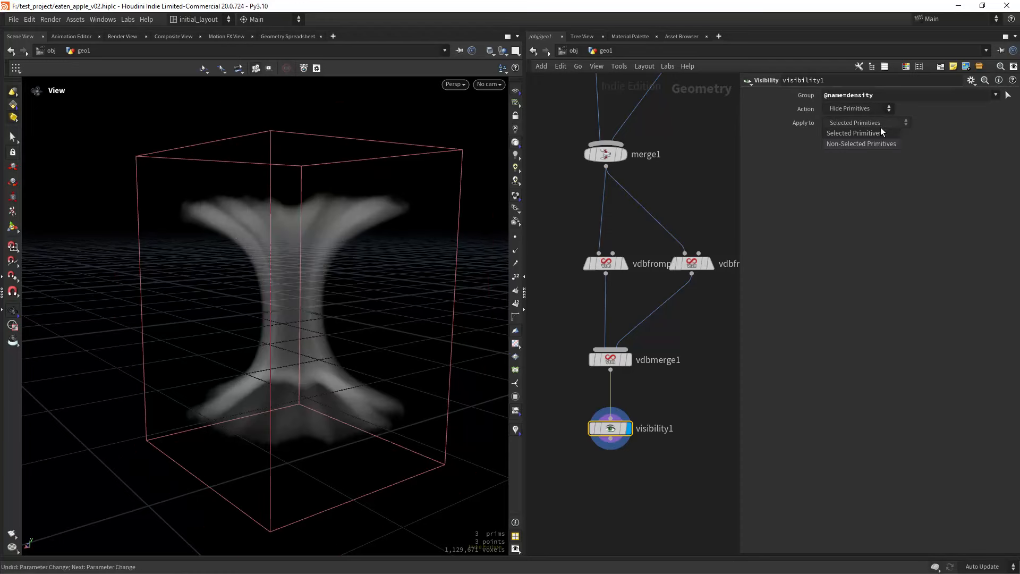
left_click(872, 143)
scroll(673, 334, "down", 2)
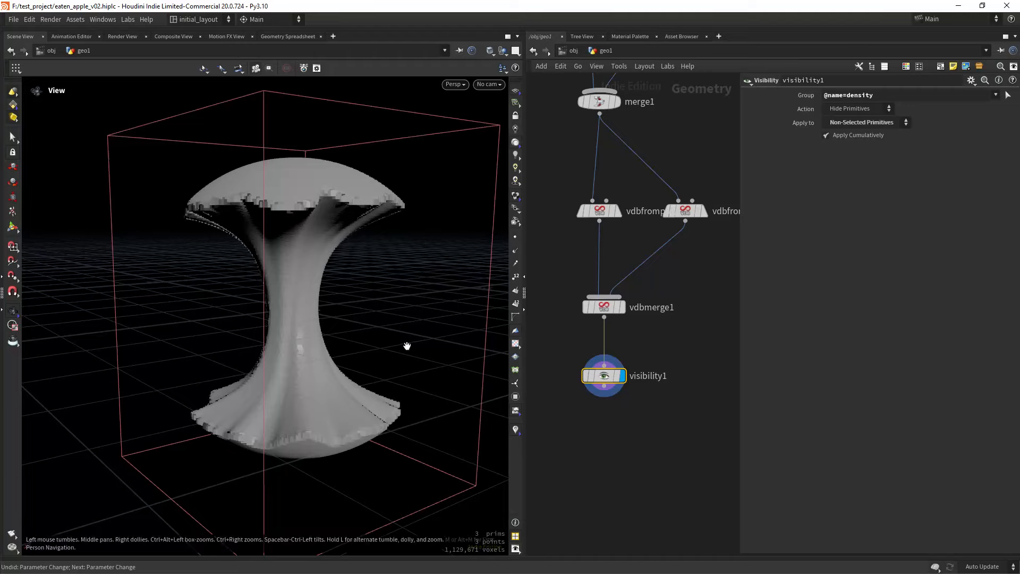
left_click_drag(405, 345, 480, 342)
- Add a Volume VOP node below visibility1, connect visibility1 to its first input, and display it
middle_click_drag(620, 453, 611, 388)
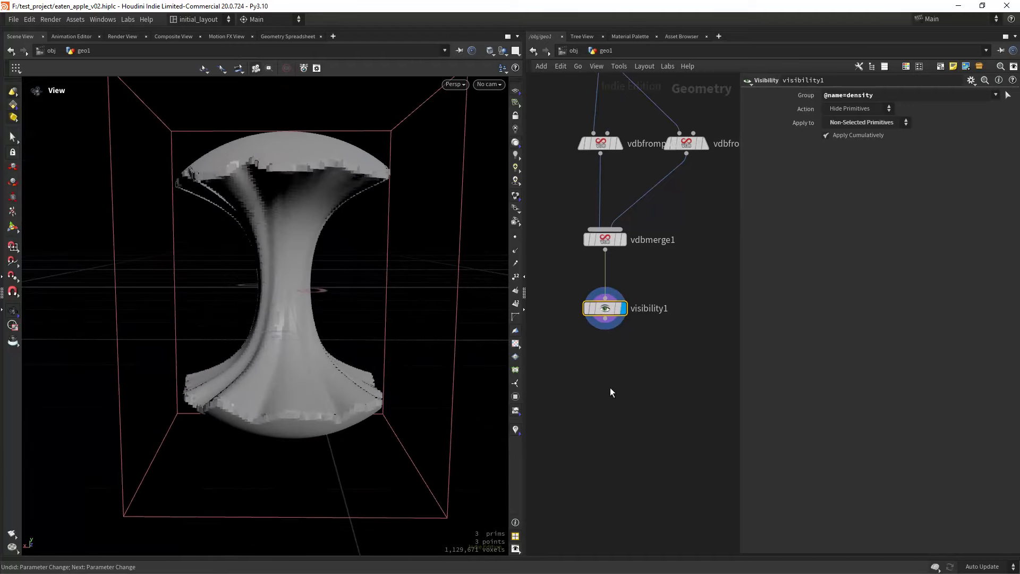
key("Tab")
type("vvop")
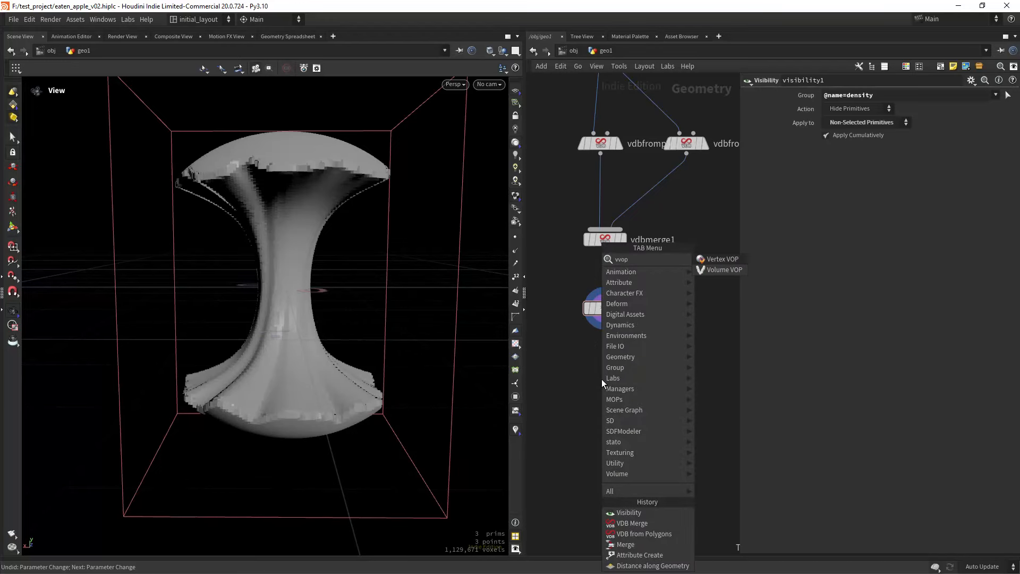
key("Down")
key("Return")
left_click(601, 379)
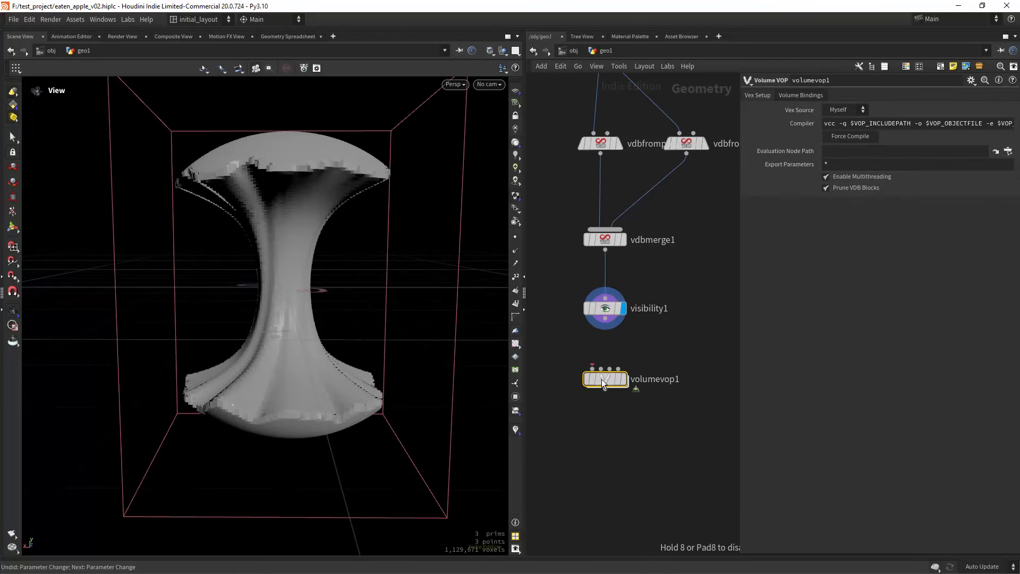
middle_click_drag(613, 311, 649, 360)
left_click_drag(605, 320, 588, 374)
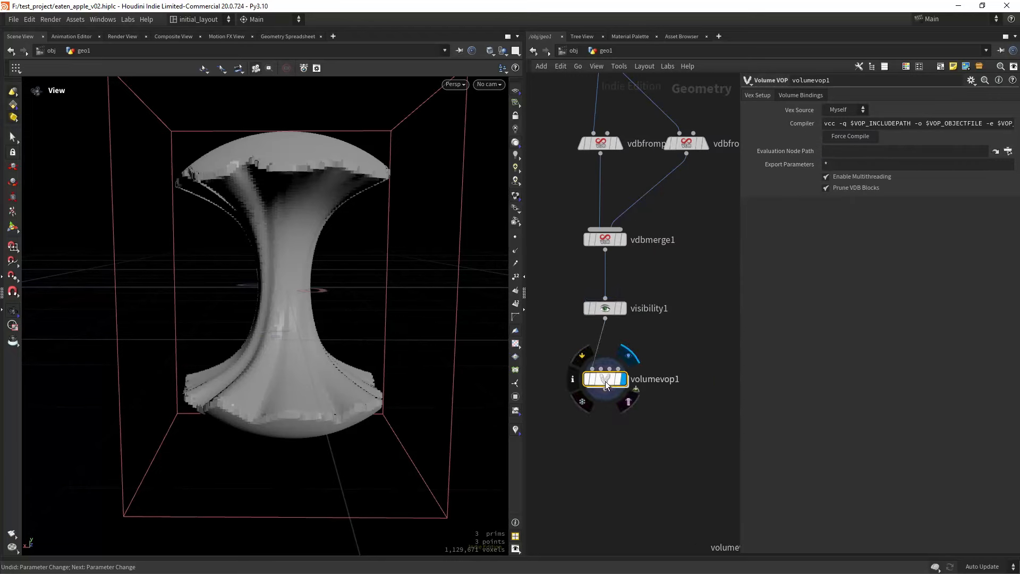
- Inside volumevop1, move the output node further from the globals and add a Turbulent Noise node between them
double_click(606, 378)
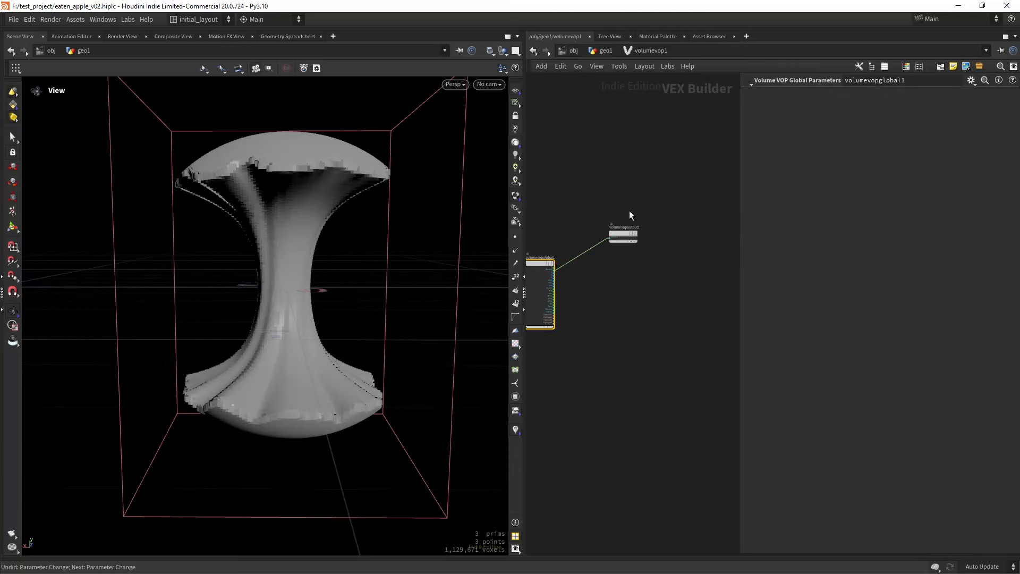
left_click_drag(623, 238, 687, 256)
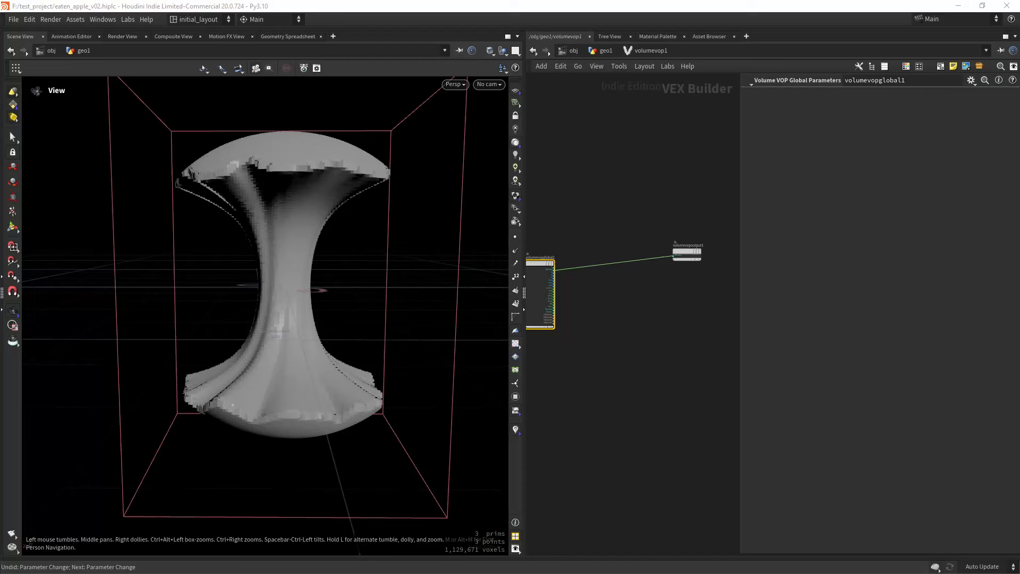
key("Tab")
type("turb")
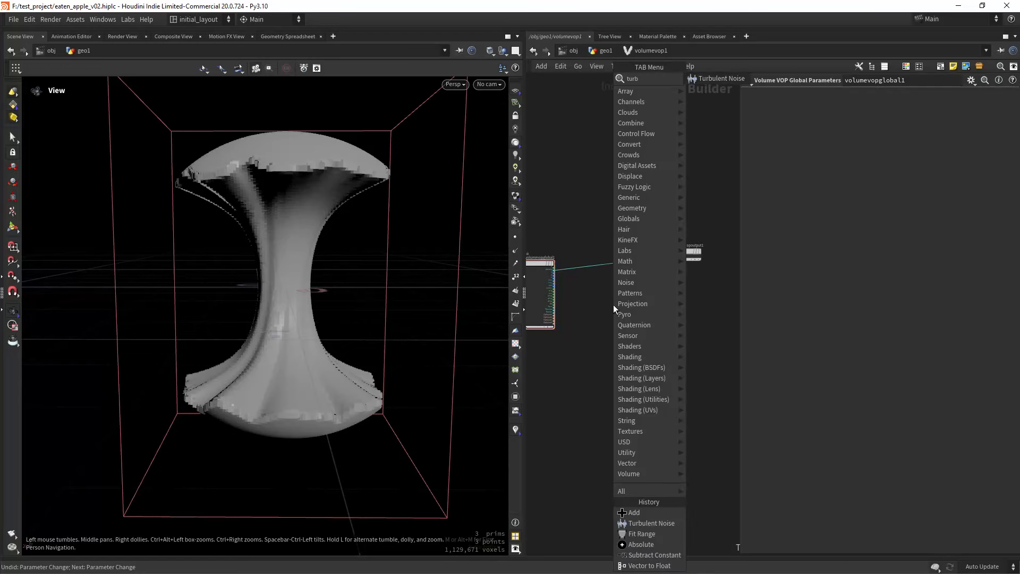
key("Return")
left_click(613, 305)
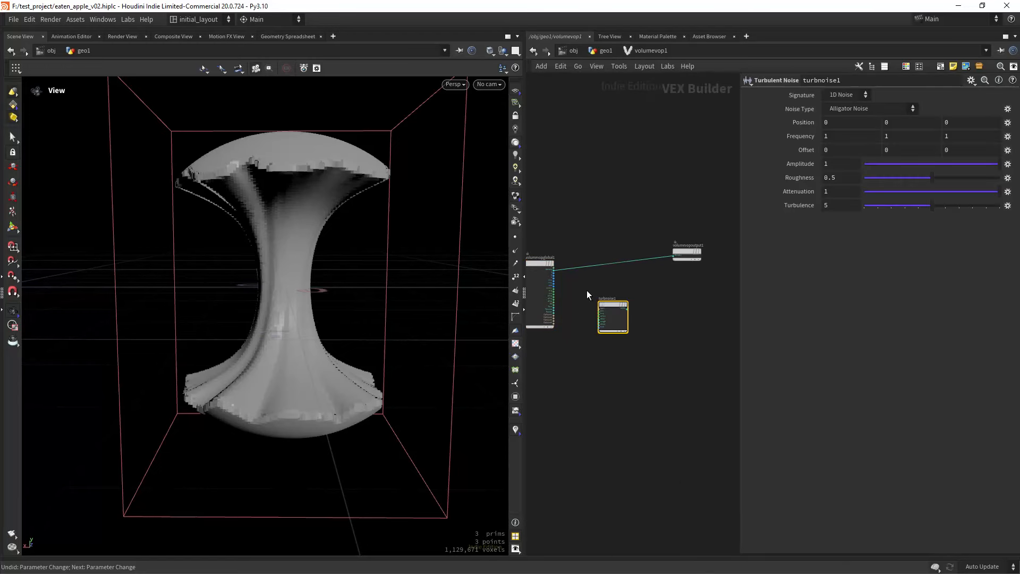
- Connect the P output of volumevopglobal1 to the pos input of turbnoise1
left_click_drag(738, 254, 826, 254)
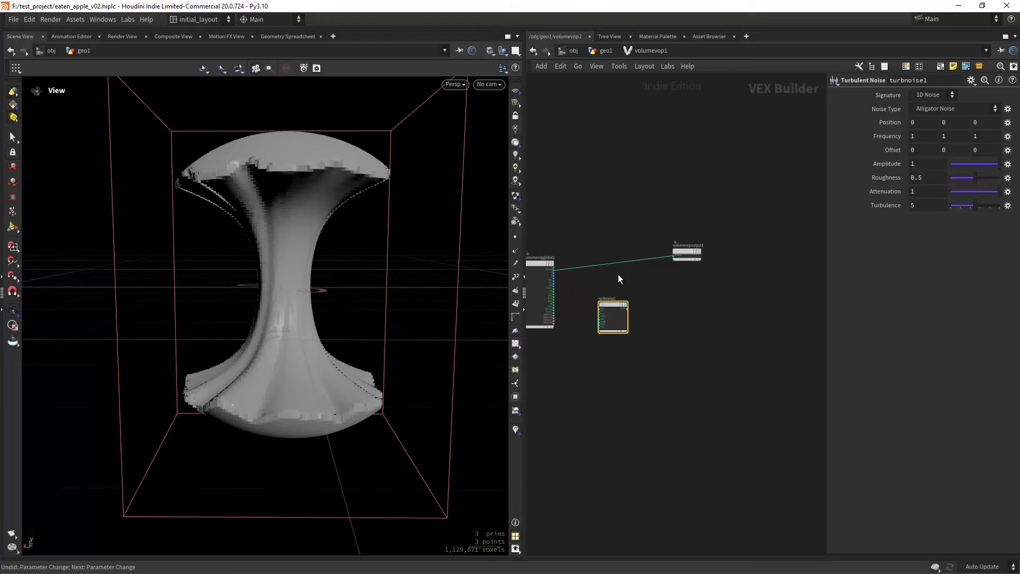
scroll(611, 274, "up", 5)
left_click(567, 225)
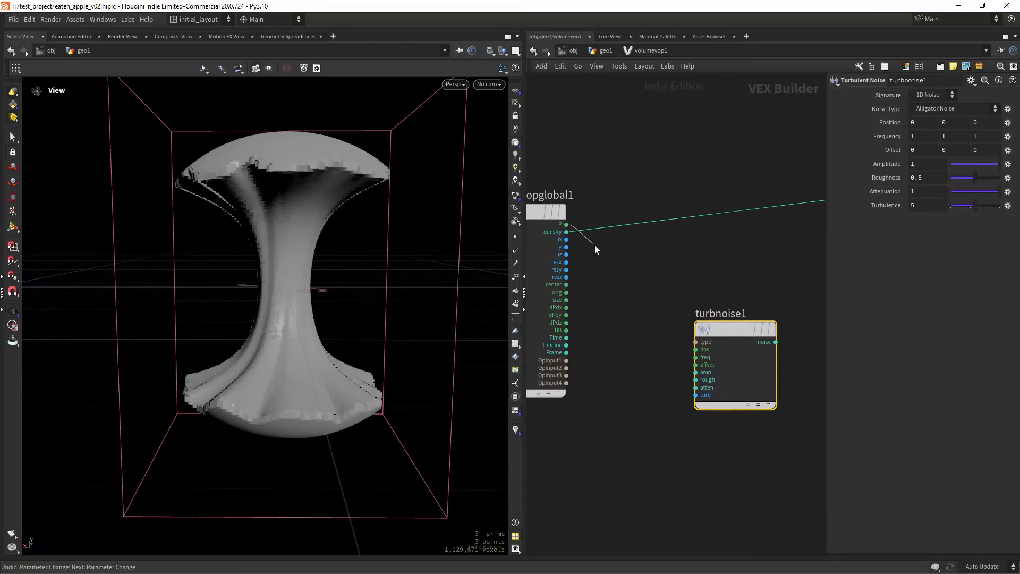
- Feed P into turbnoise1's position and insert an Add node on the density wire leading to volumevopoutput1
left_click(680, 347)
middle_click_drag(819, 234, 643, 286)
left_click(662, 292)
key("Tab")
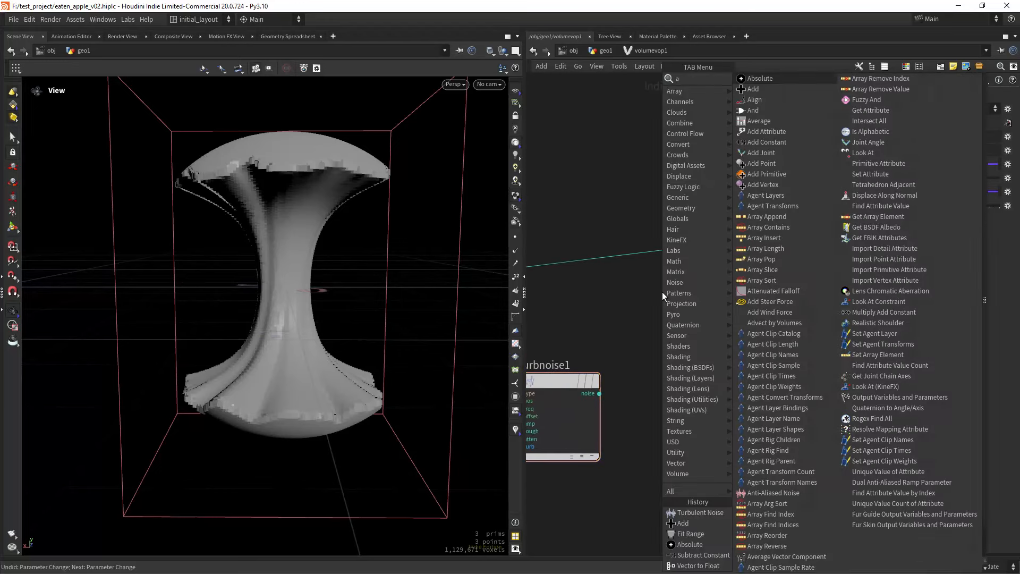
type("add")
key("Return")
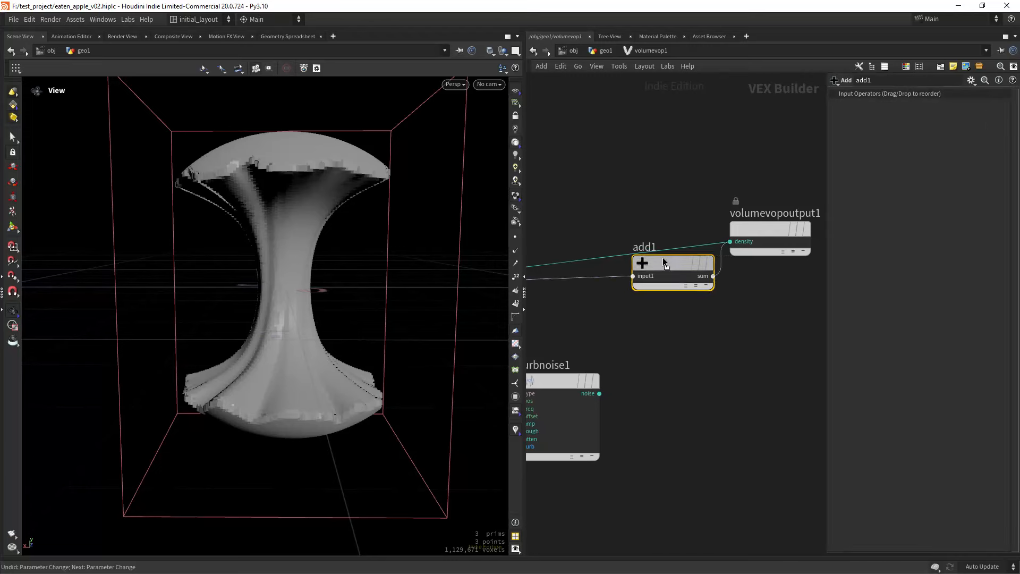
left_click(674, 260)
- Connect turbnoise1's noise output to add1's second input and space out the nodes
left_click(599, 393)
left_click(643, 268)
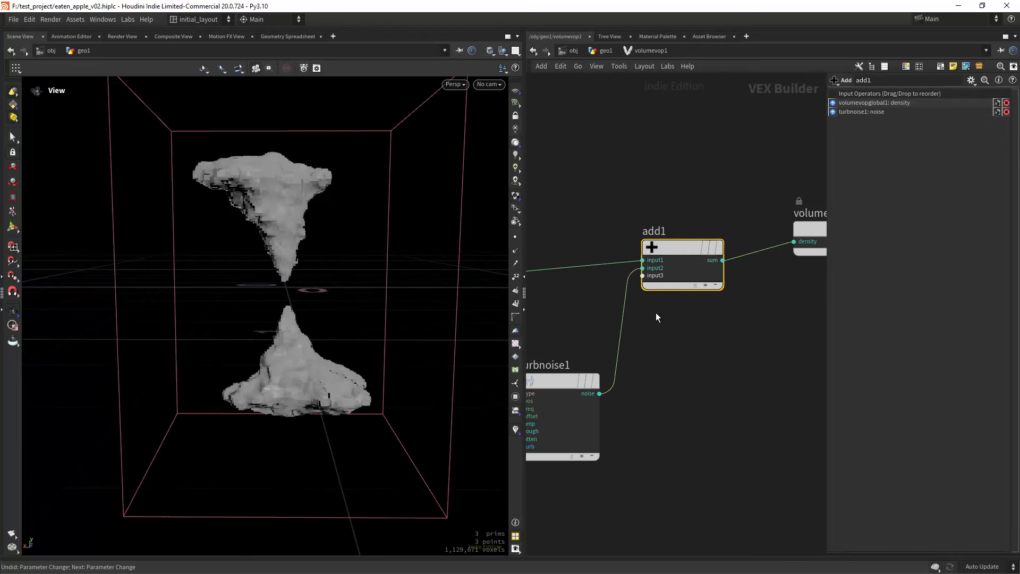
scroll(676, 340, "down", 3)
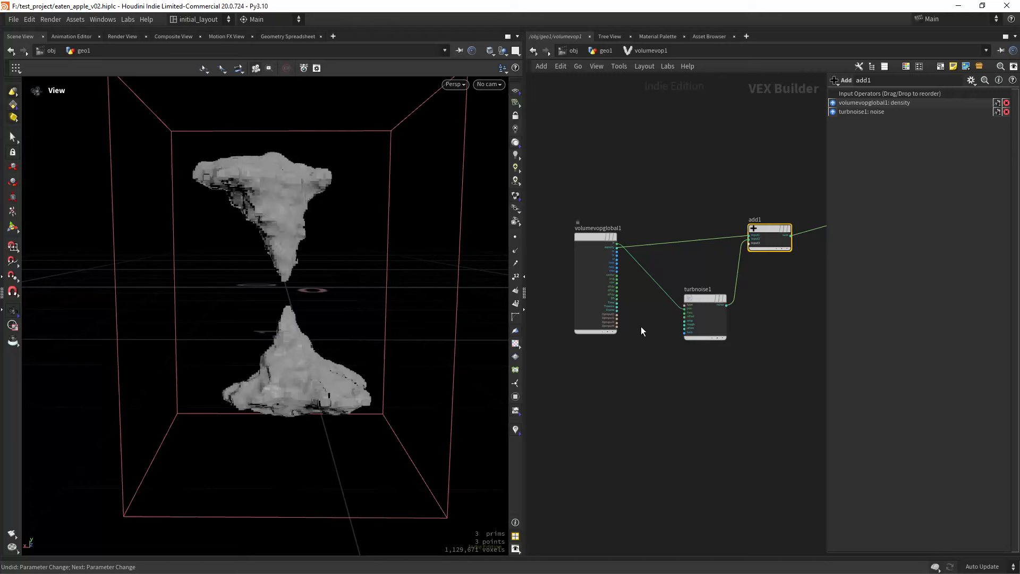
left_click_drag(658, 229, 535, 216)
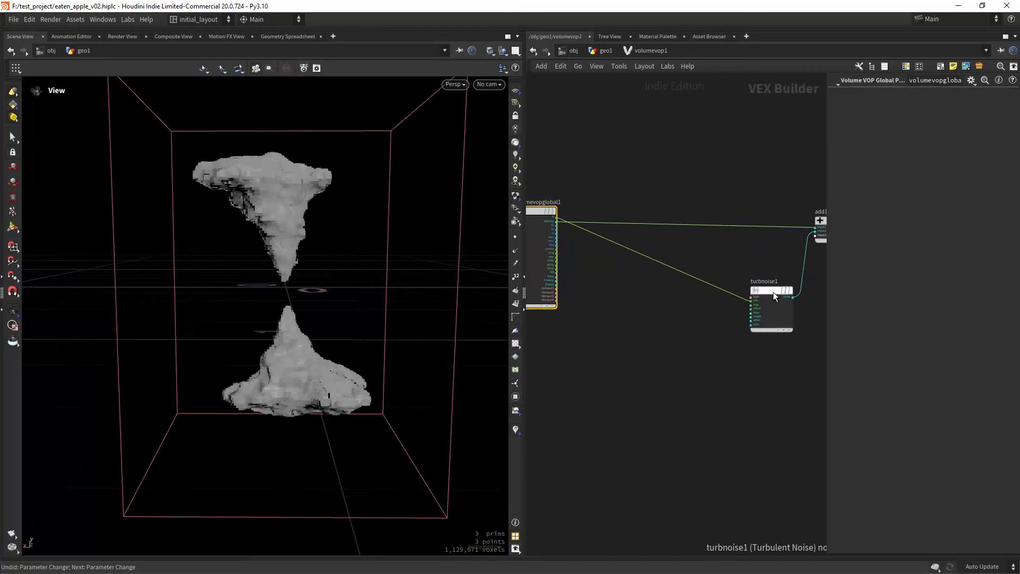
left_click_drag(773, 291, 647, 298)
middle_click_drag(816, 228, 713, 260)
left_click_drag(733, 256, 719, 243)
- Insert a Multiply node on the wire between turbnoise1 and add1
key("Tab")
type("mult")
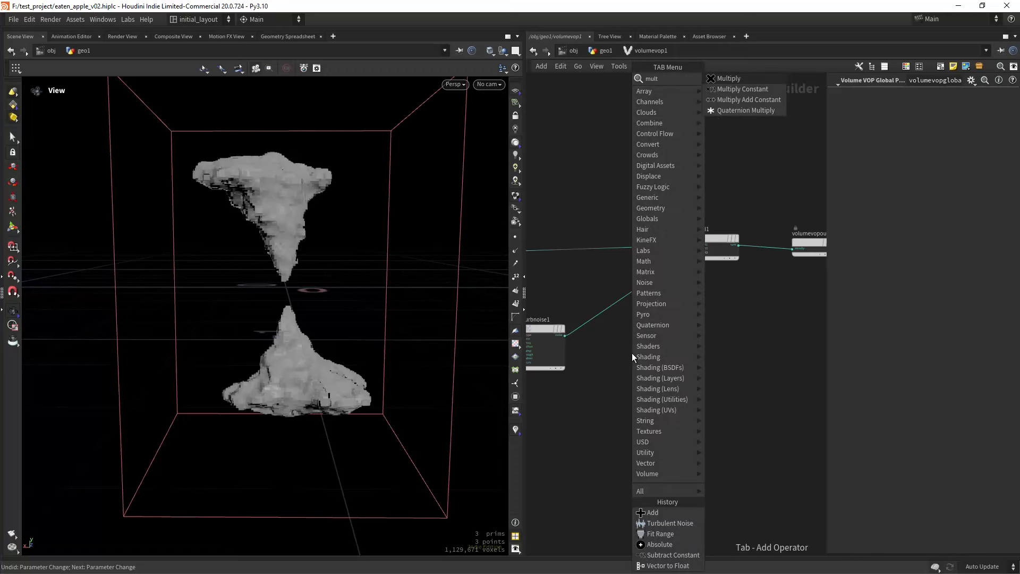
key("Return")
left_click(632, 355)
left_click_drag(626, 355, 644, 301)
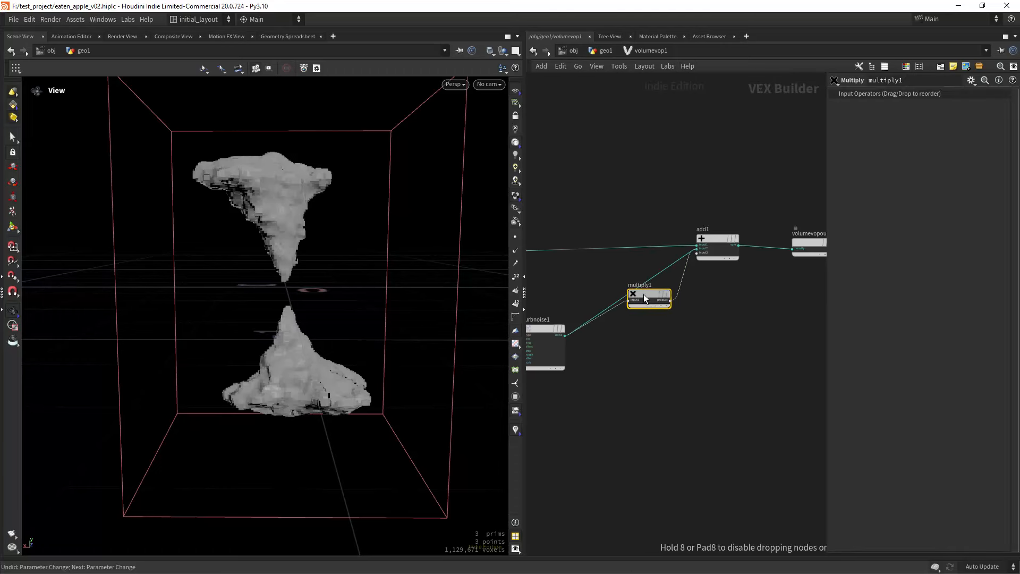
- Add a Bind node below the turbulent noise and name its parameter mask
middle_click_drag(609, 389, 669, 363)
left_click(629, 395)
key("Tab")
type("bind")
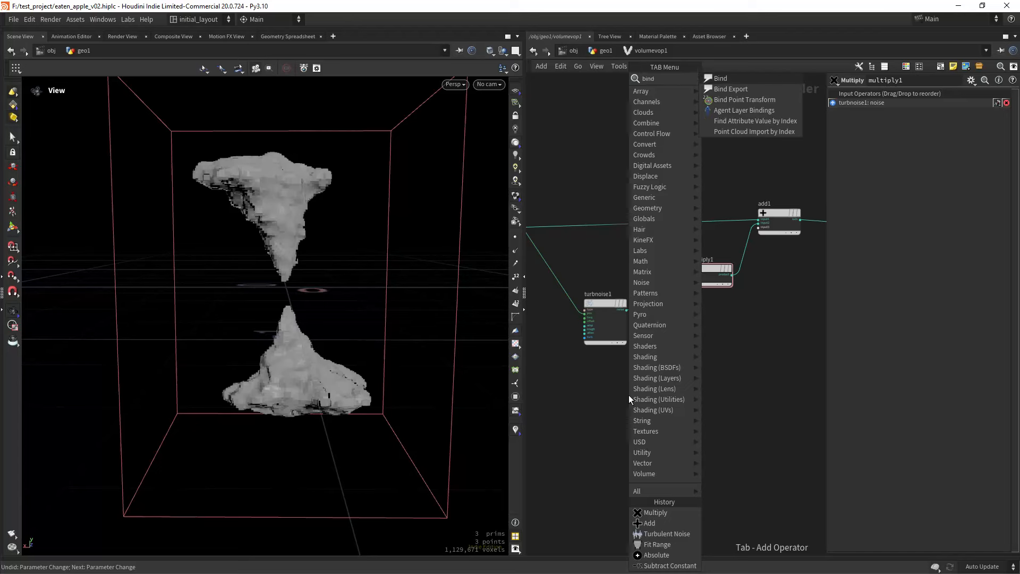
key("Return")
left_click(629, 394)
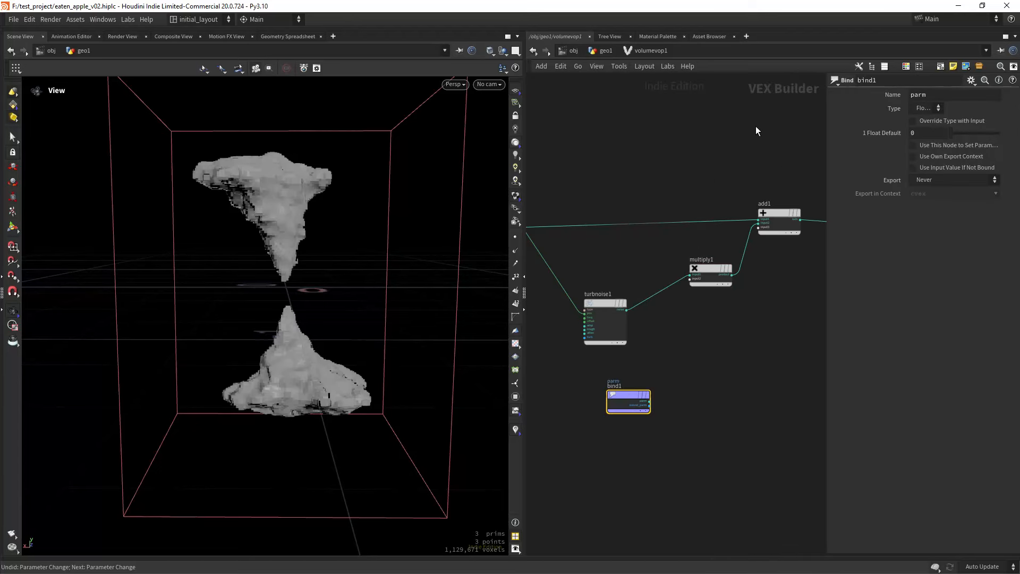
double_click(915, 95)
type("mask")
key("Return")
- Connect the Bind node's mask output to the second input of multiply1
scroll(693, 338, "up", 3)
left_click(638, 427)
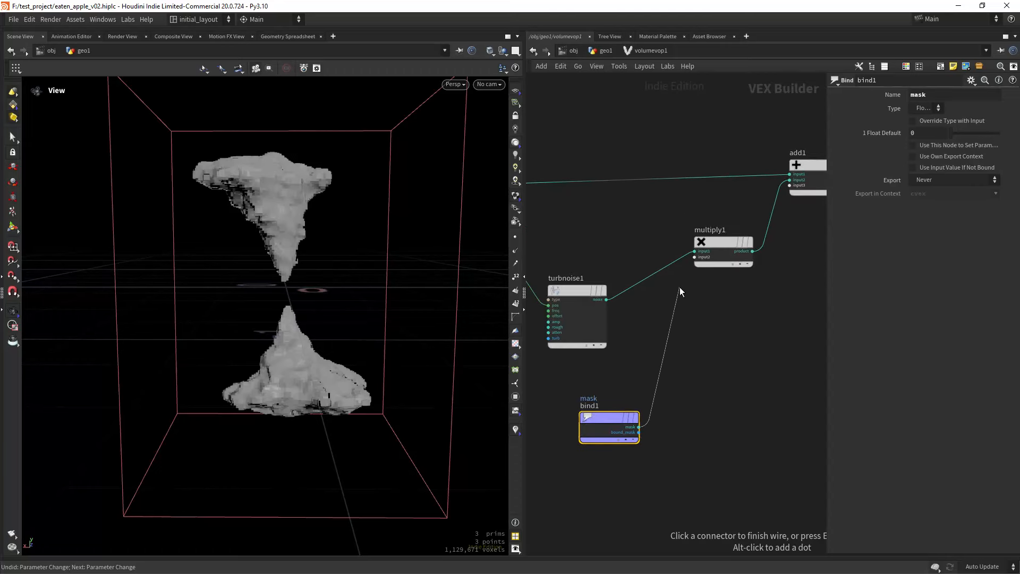
left_click(695, 257)
scroll(714, 303, "down", 3)
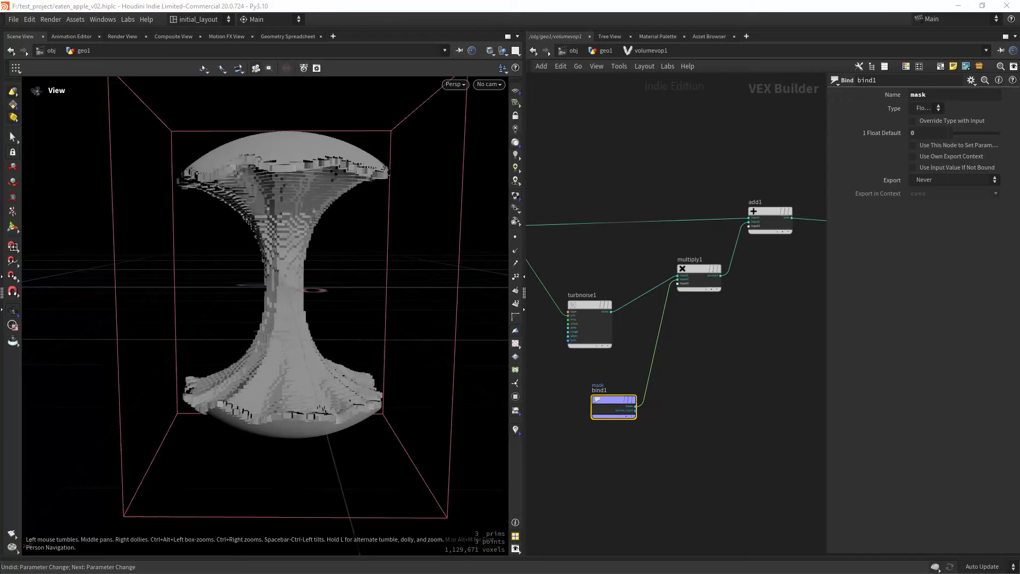
- Change turbnoise1's noise type to Sparse Convolution Noise
left_click(698, 282)
left_click(590, 319)
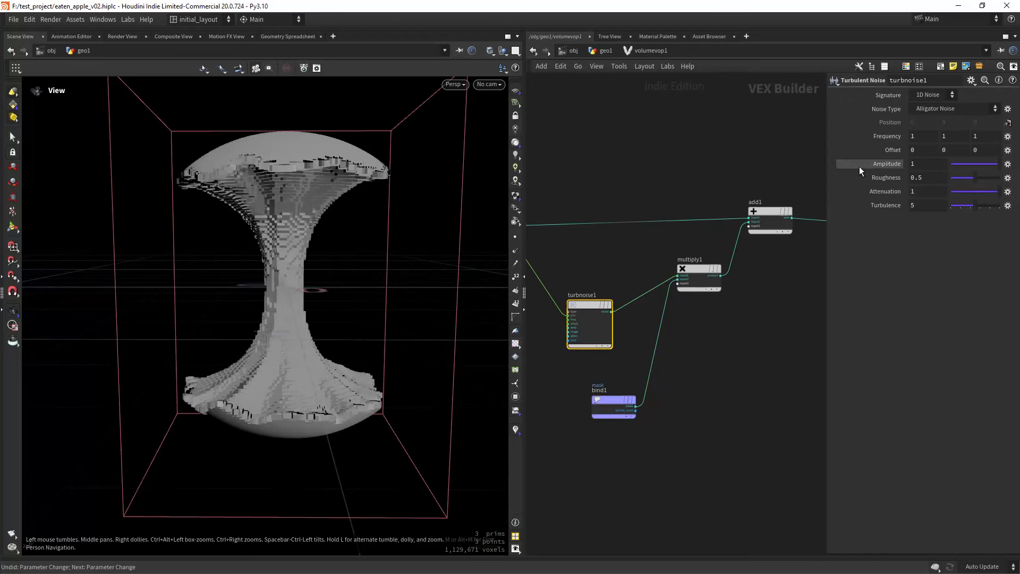
left_click(936, 109)
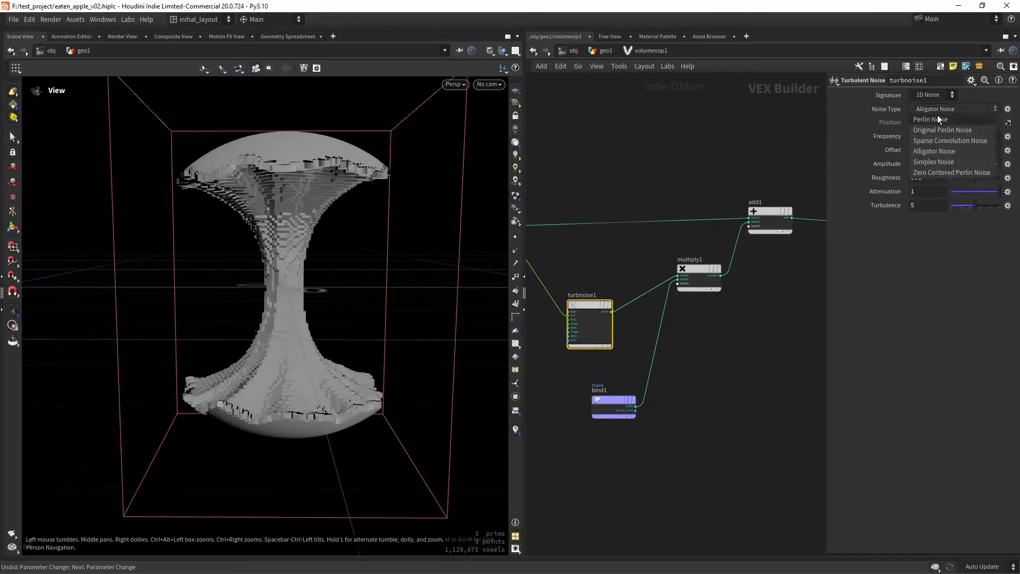
left_click(938, 142)
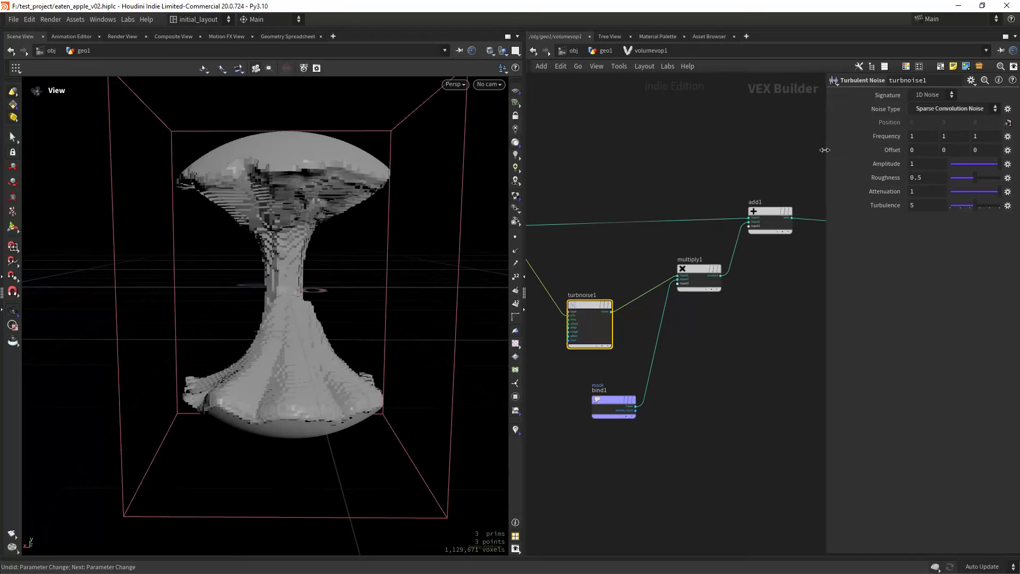
- Widen the parameter area and set turbnoise1's frequency to 11 and offset to 80 on all three axes
left_click_drag(827, 151, 772, 151)
middle_click_drag(827, 137, 883, 115)
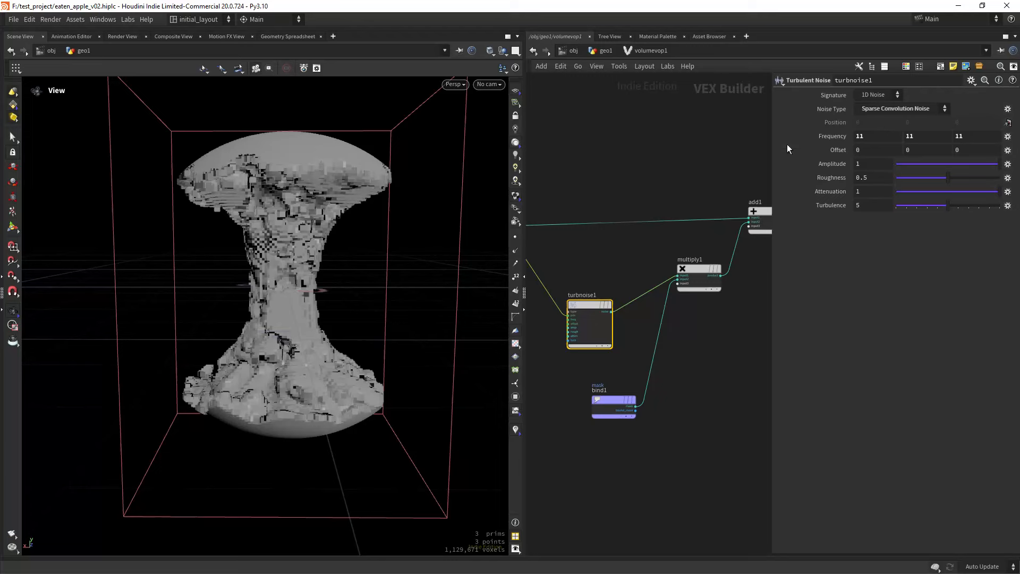
middle_click_drag(836, 150, 894, 115)
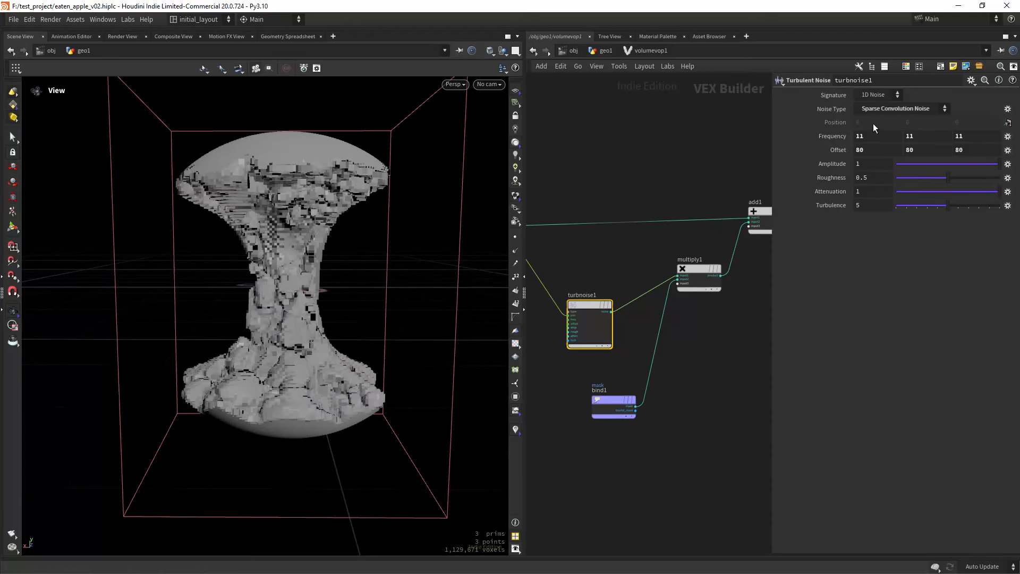
- Set turbnoise1's amplitude to .06, roughness to 0.395 and turbulence to 3
left_click(858, 164)
type(".06")
key("Return")
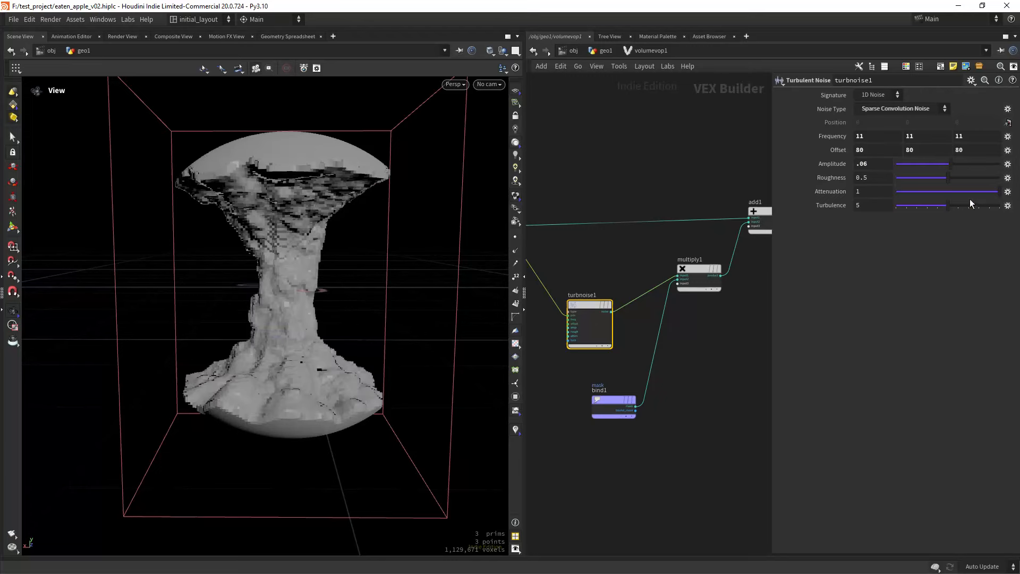
left_click_drag(948, 178, 936, 181)
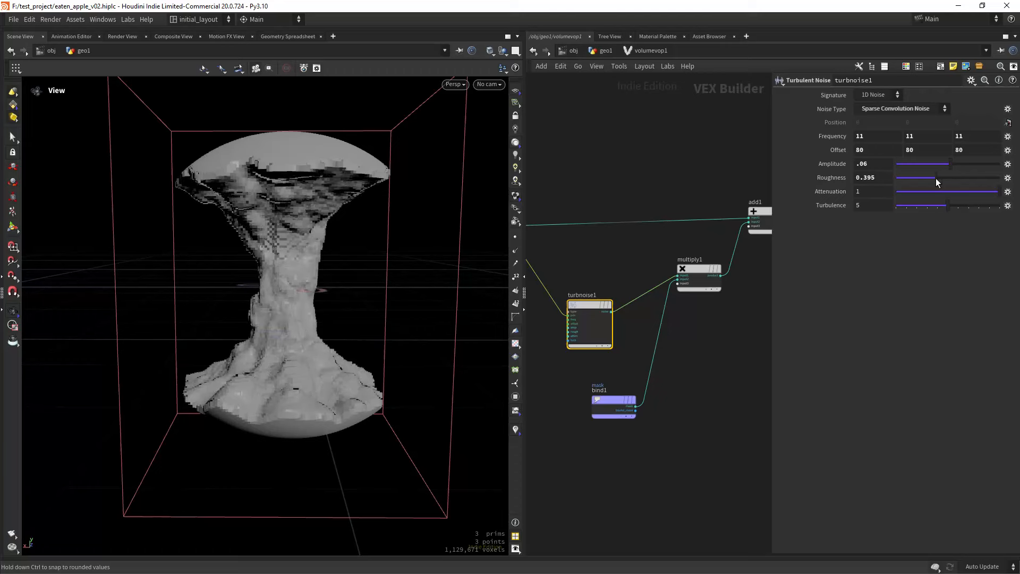
left_click(927, 205)
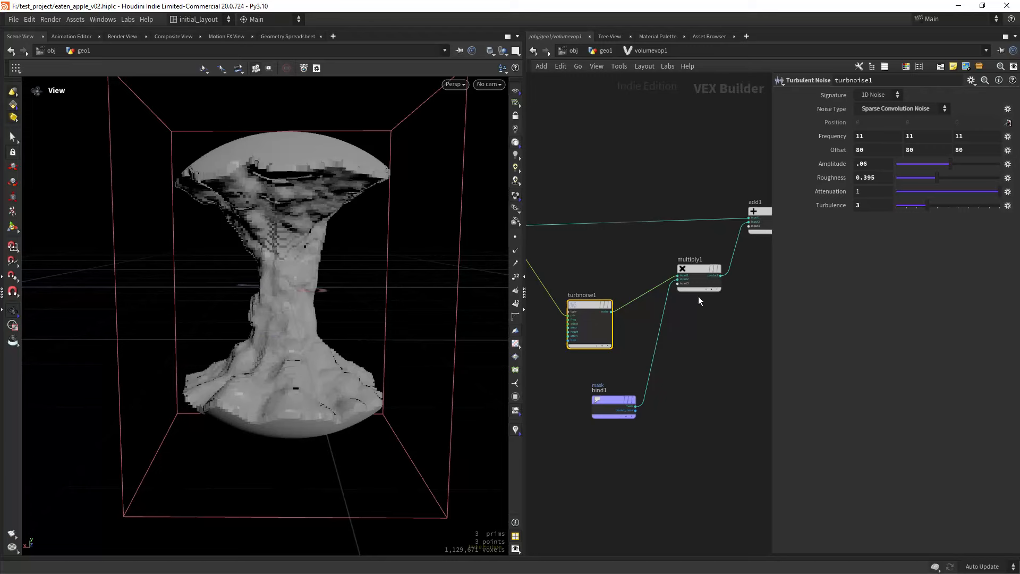
- Return to the geo1 network and set the voxel size of vdbfrompolygons2 to 0.003
middle_click_drag(696, 323, 686, 331)
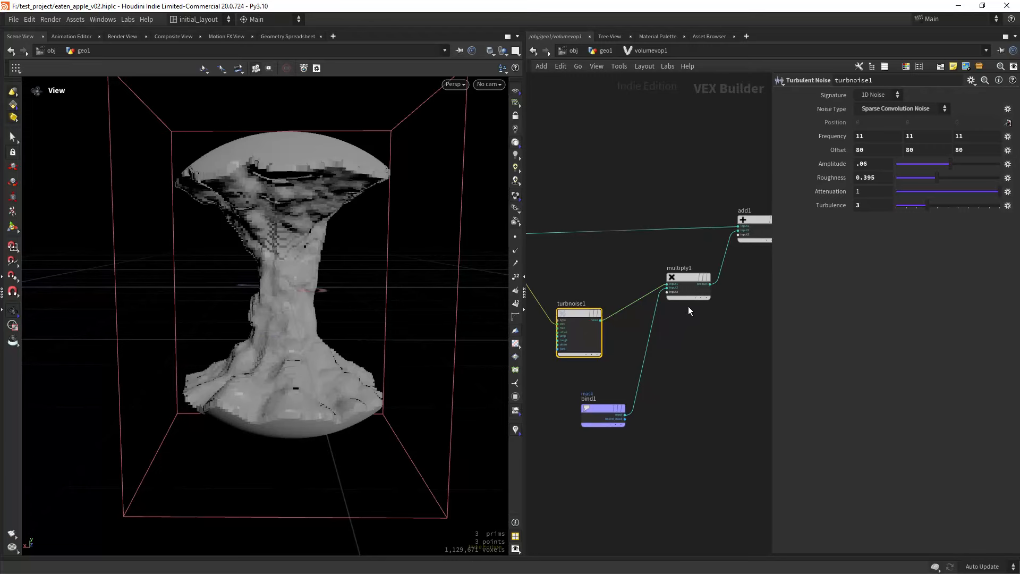
left_click(605, 50)
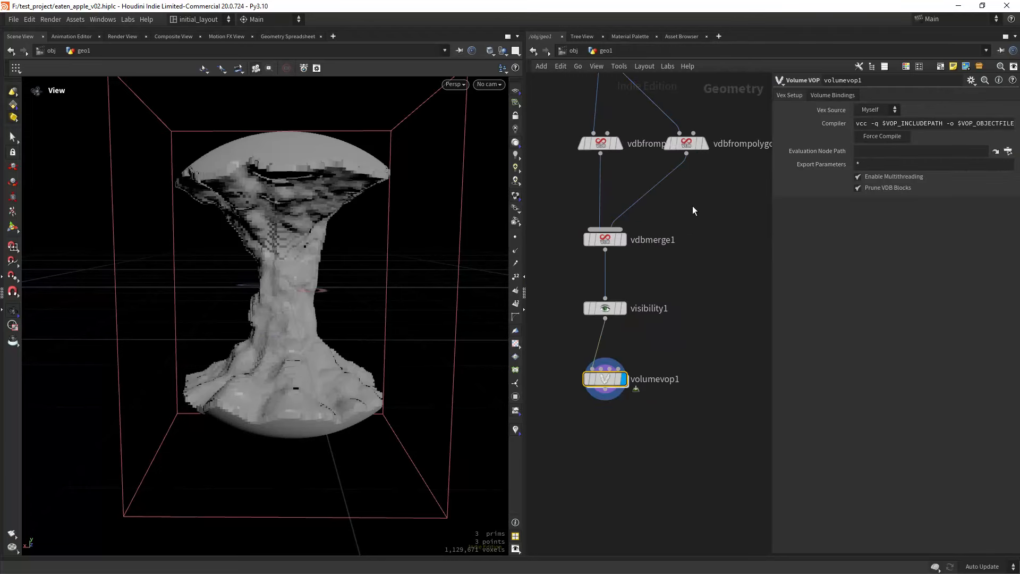
middle_click_drag(728, 174, 699, 223)
left_click(658, 193)
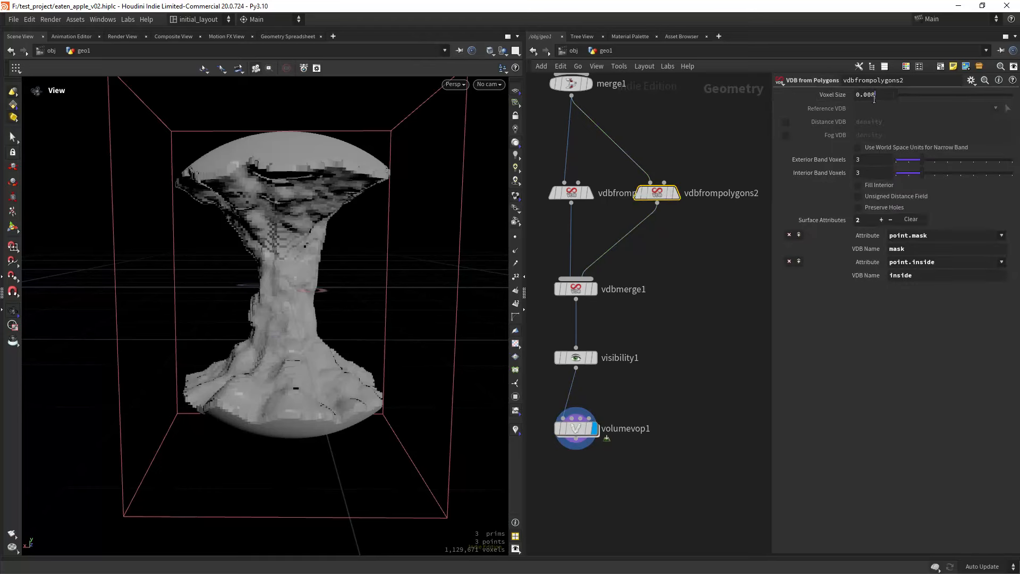
left_click_drag(876, 94, 871, 95)
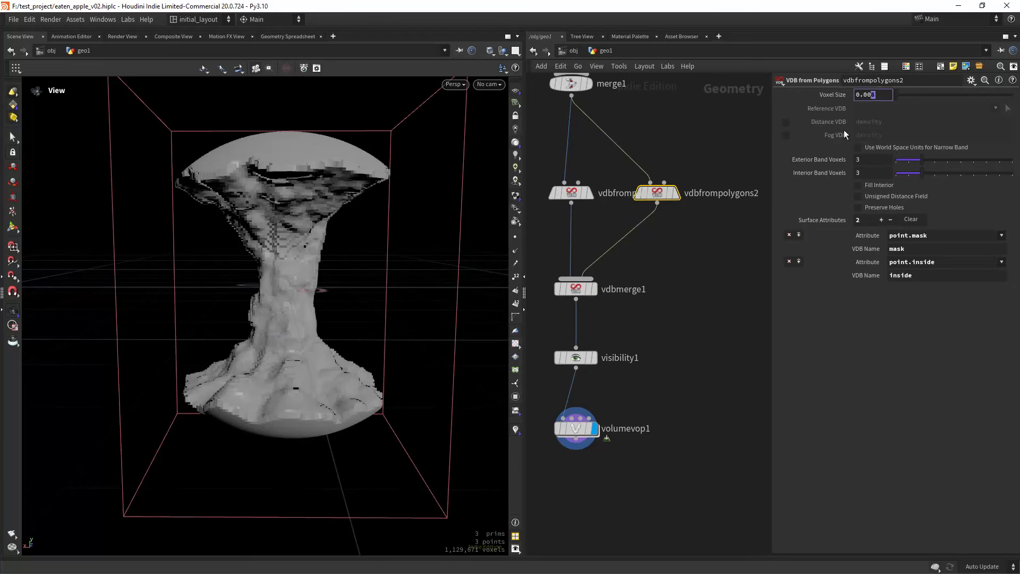
type("3")
key("Return")
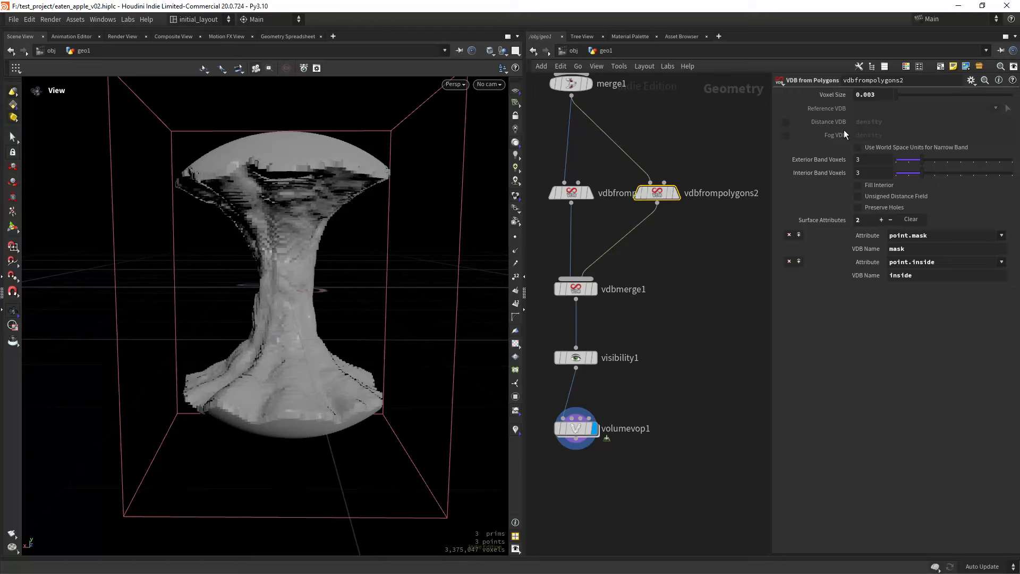
- Set the voxel size of vdbfrompolygons1 to 0.003
middle_click_drag(654, 271, 690, 283)
left_click_drag(642, 232, 576, 169)
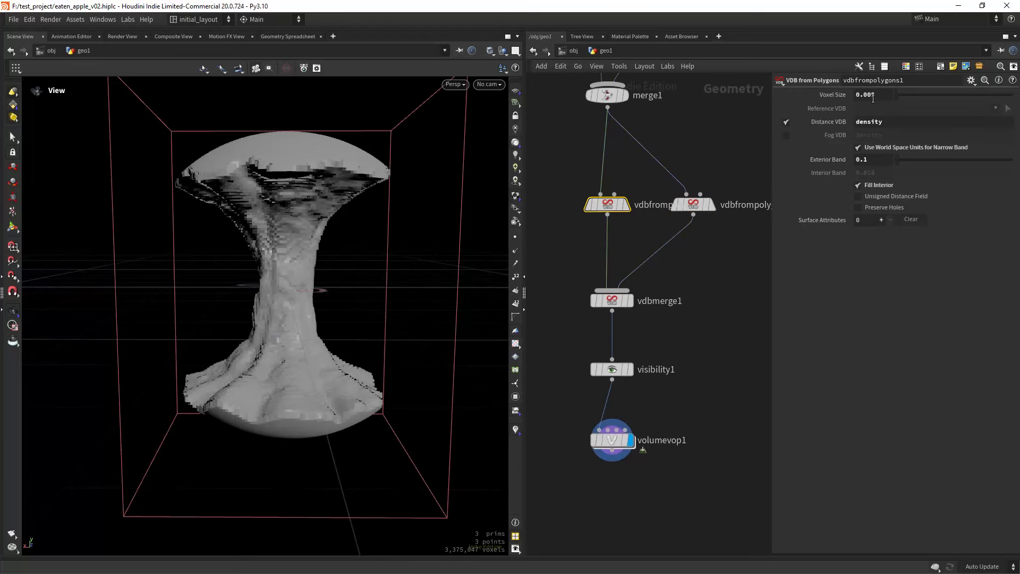
left_click_drag(872, 95, 869, 95)
type("3")
key("Return")
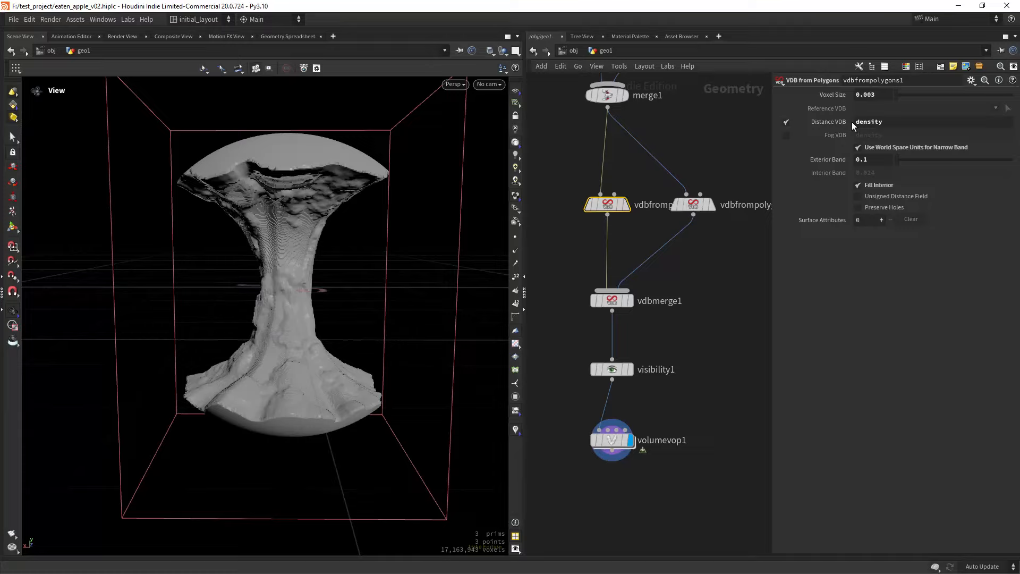
- Enable world space units for the narrow band and Fill Interior on vdbfrompolygons2
right_click_drag(283, 266, 349, 267)
left_click_drag(349, 267, 317, 237)
right_click_drag(317, 236, 320, 253)
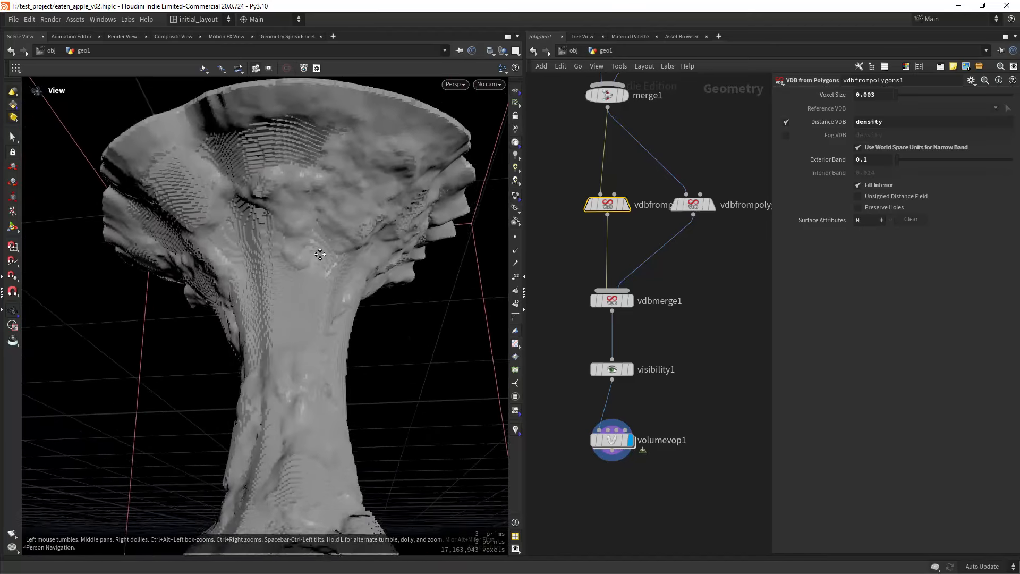
left_click_drag(320, 253, 297, 319)
right_click_drag(298, 319, 241, 329)
middle_click_drag(655, 126, 651, 190)
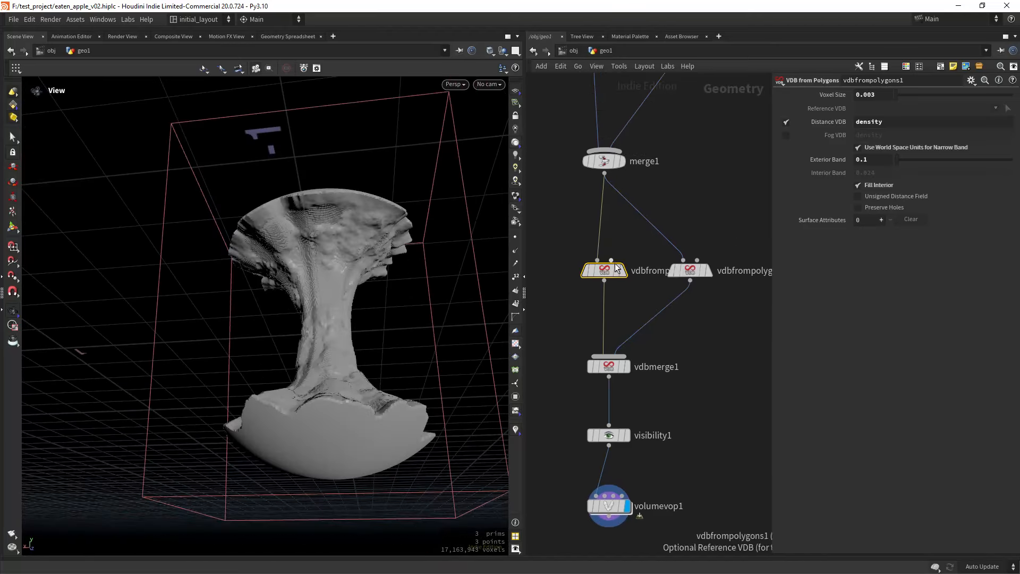
mouse_move(629, 257)
left_click(689, 270)
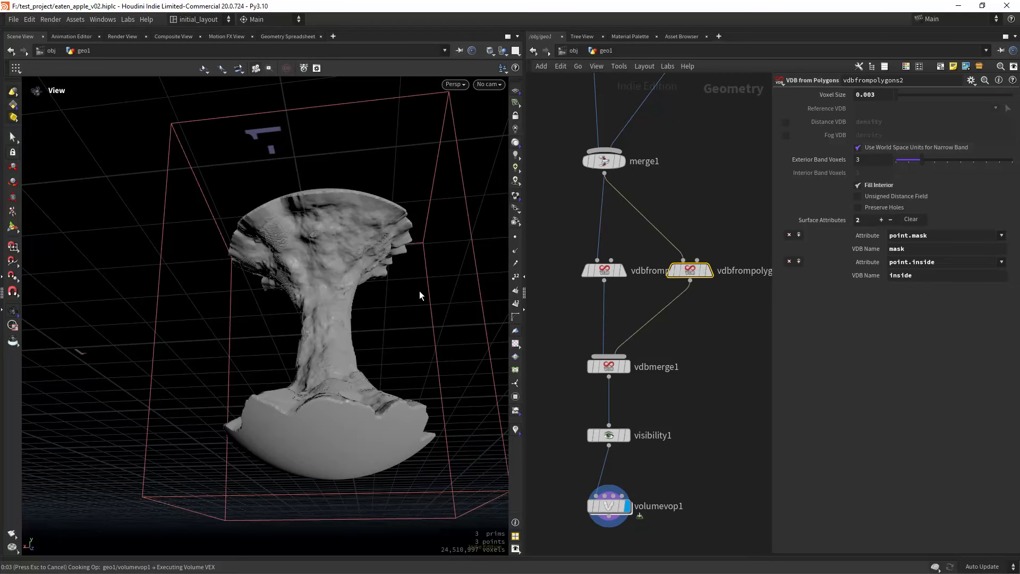
right_click_drag(316, 276, 359, 251)
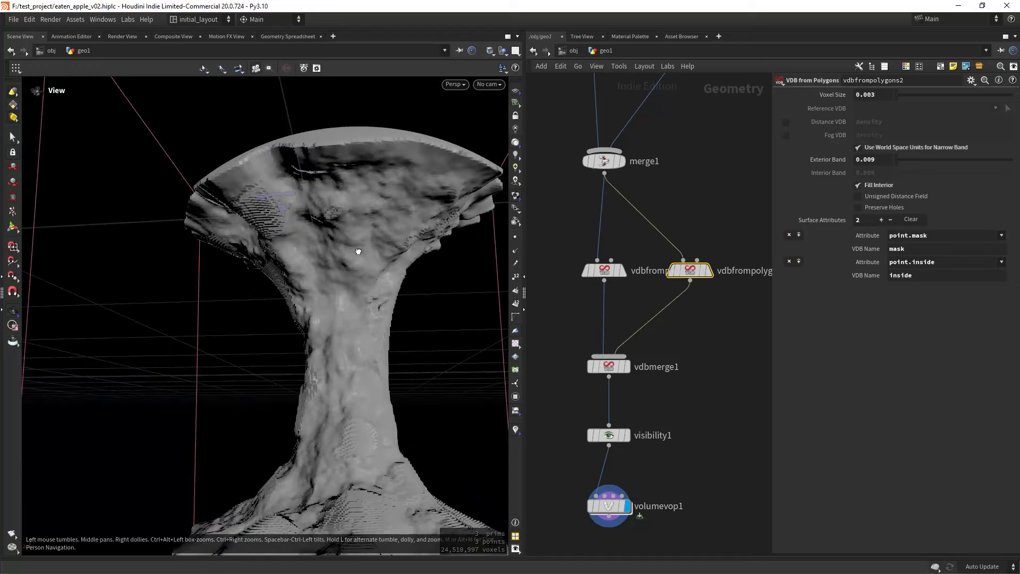
- Set the exterior band of vdbfrompolygons2 to 0.1
double_click(868, 160)
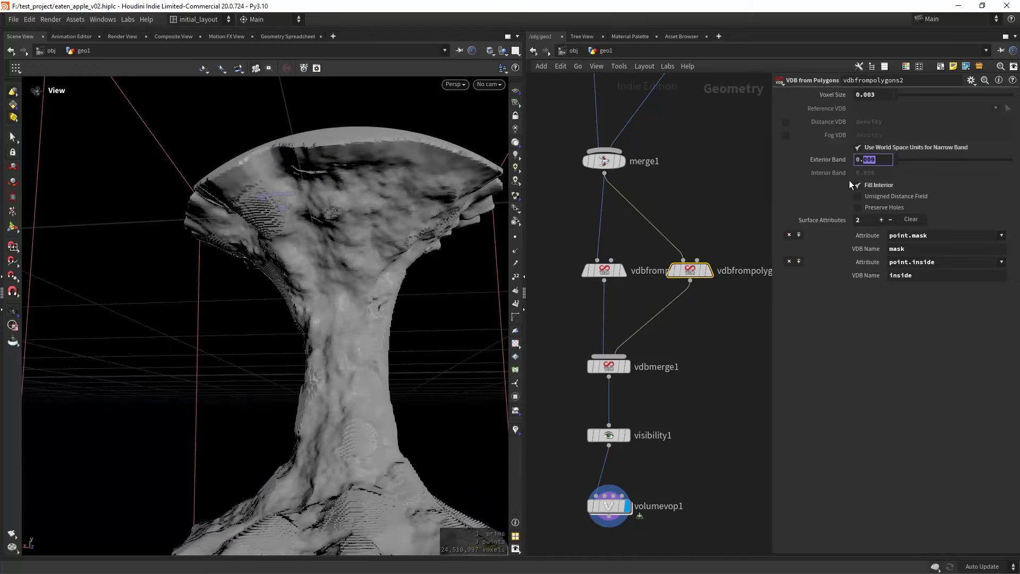
type("1")
key("Return")
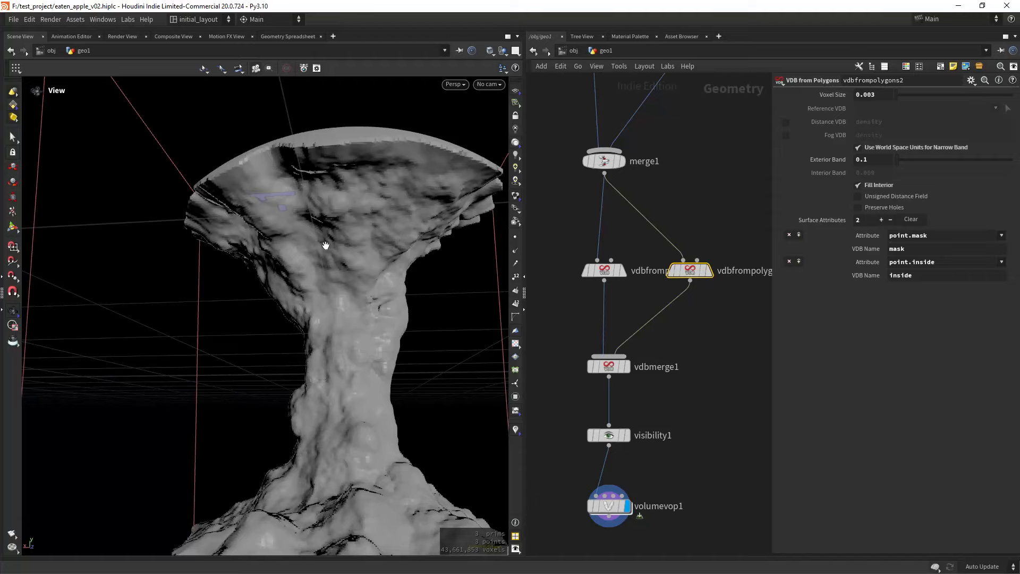
- Examine the noise detail on the bitten apple core's surface from several angles
right_click_drag(325, 245, 337, 285)
left_click_drag(337, 285, 330, 284)
right_click_drag(330, 285, 352, 267)
middle_click_drag(283, 300, 290, 291)
right_click_drag(289, 291, 335, 312)
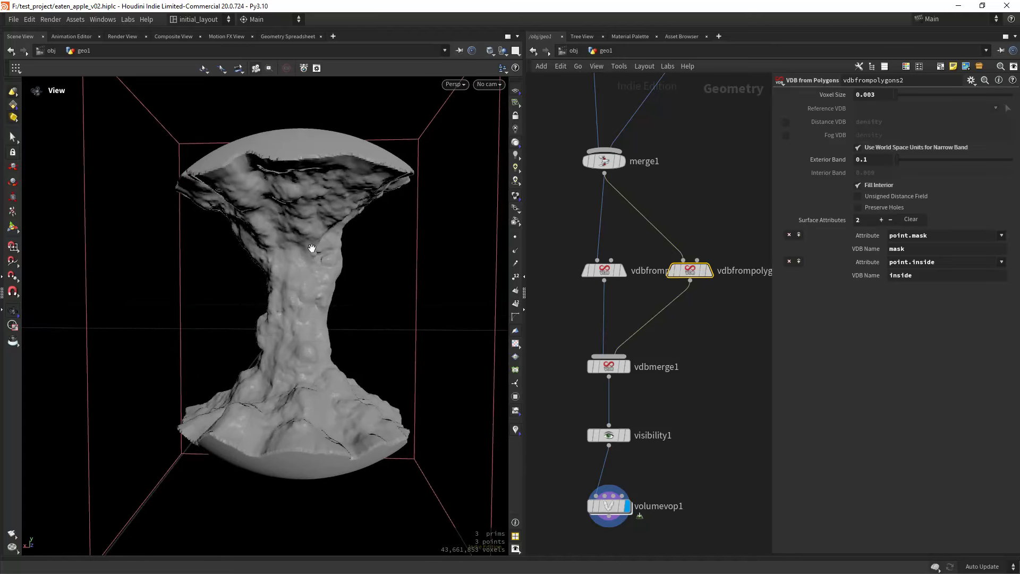
right_click_drag(275, 335, 320, 333)
scroll(638, 404, "down", 1)
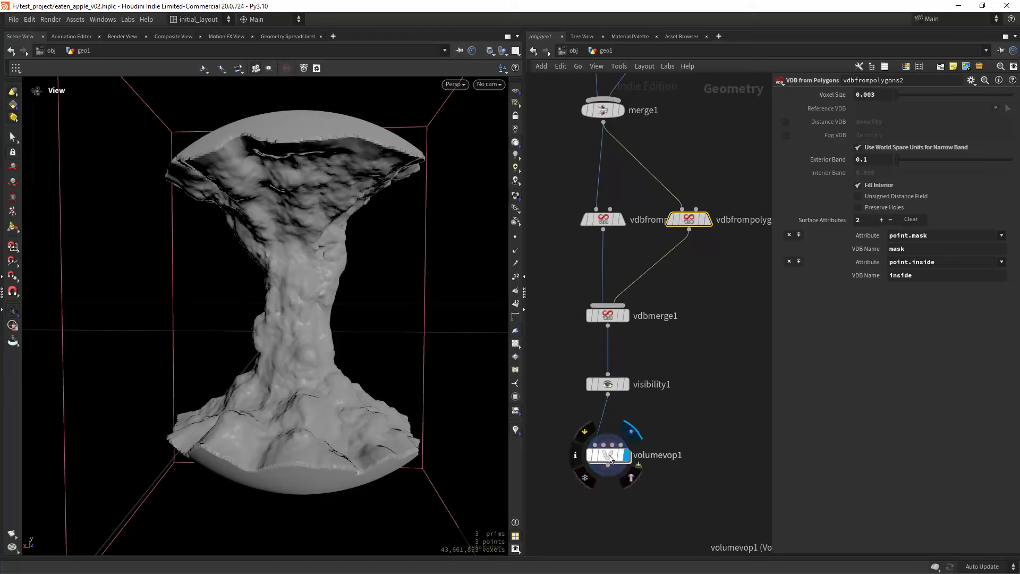
- Duplicate the turbnoise1 node inside volumevop1 and set the copy's Y frequency to 5
double_click(609, 454)
scroll(670, 376, "down", 3)
middle_click_drag(670, 376, 682, 395)
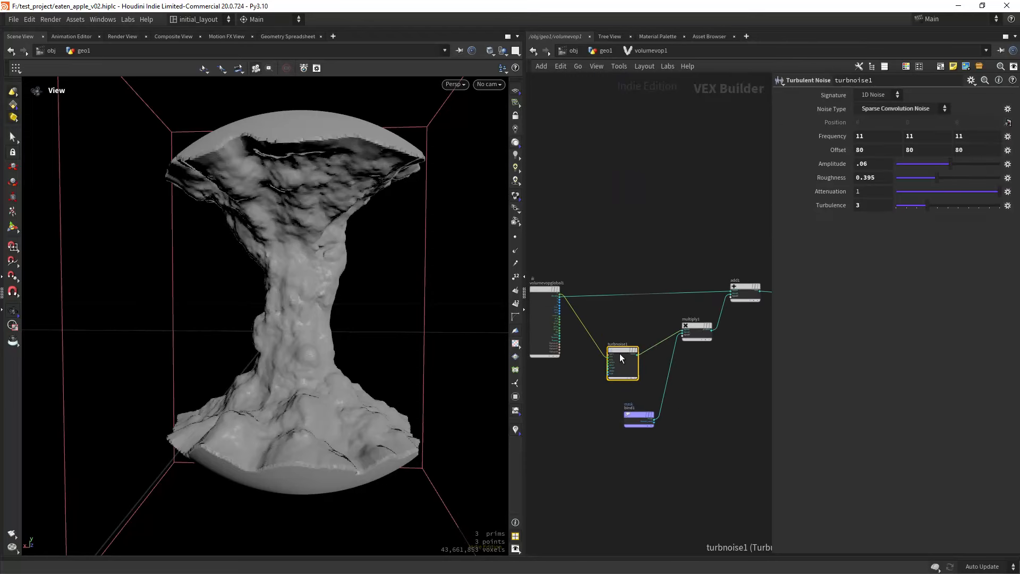
left_click_drag(623, 355, 637, 255)
scroll(662, 219, "up", 2)
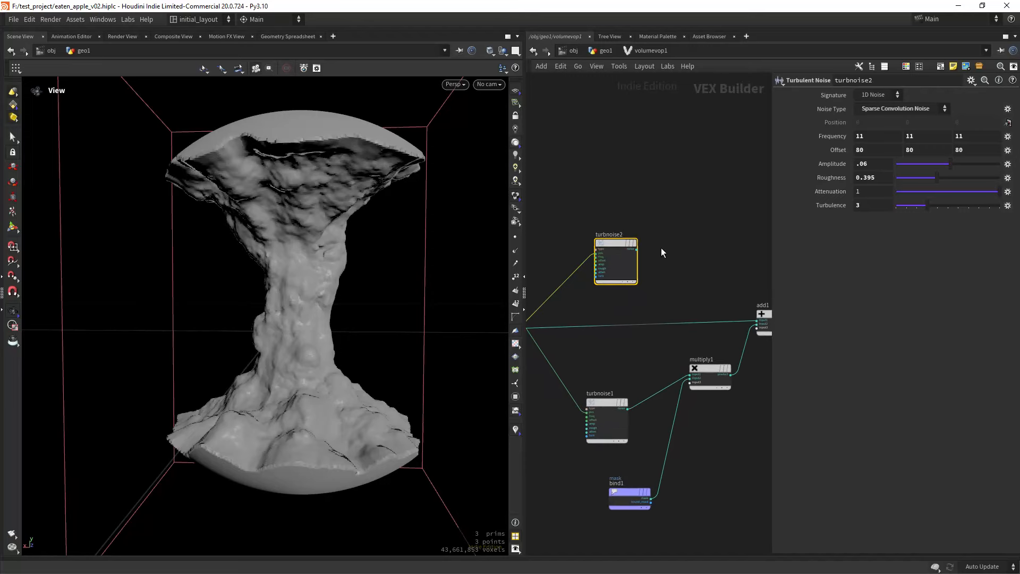
double_click(922, 136)
type("5")
key("Return")
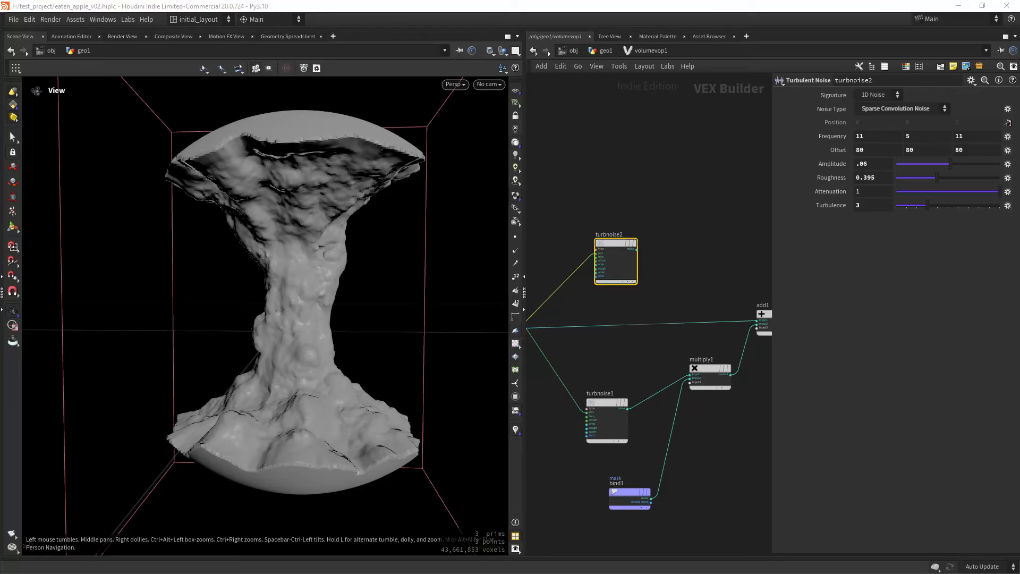
- Copy the relbbox, add, vectofloat, subconst, abs and fit nodes from inside pointvop1
left_click(606, 50)
scroll(668, 284, "up", 15)
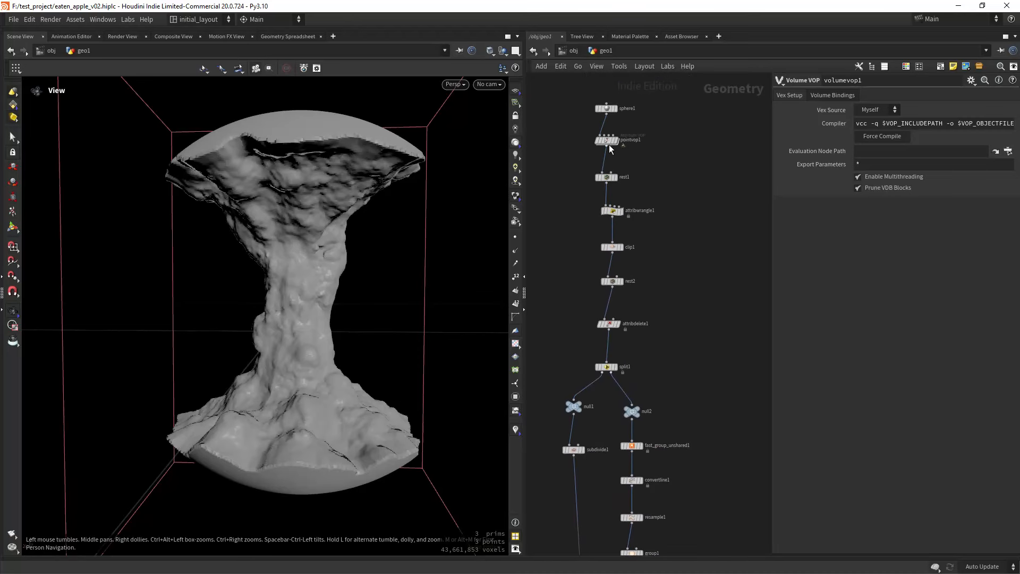
double_click(607, 141)
scroll(610, 143, "down", 6)
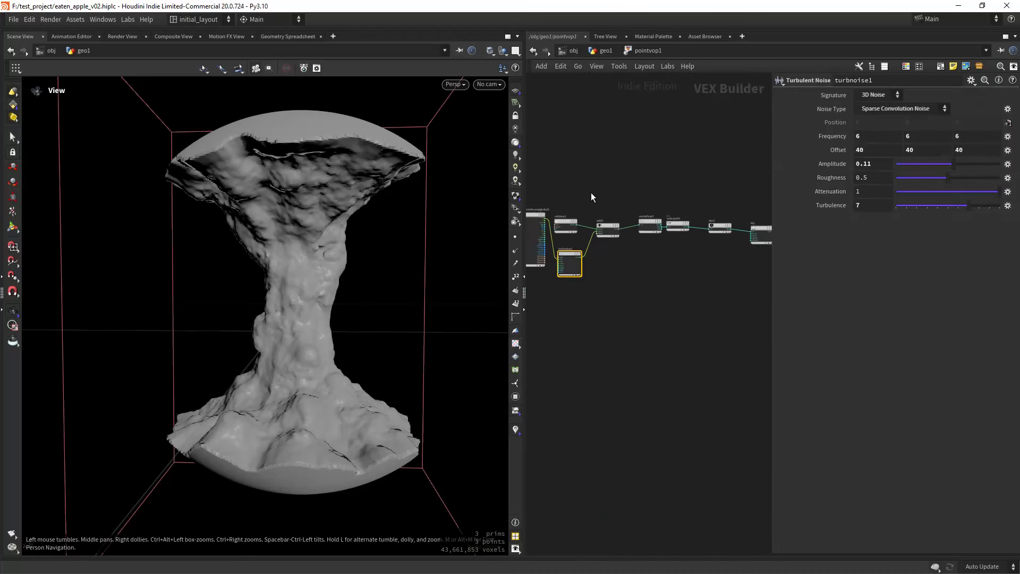
scroll(591, 193, "up", 4)
left_click_drag(551, 171, 761, 247)
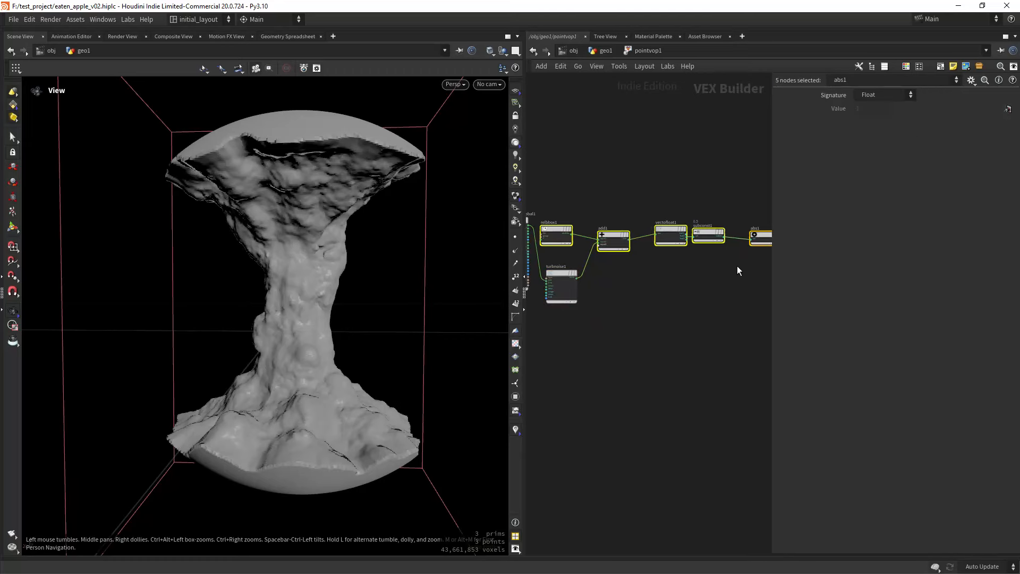
middle_click_drag(738, 267, 638, 276)
left_click_drag(690, 187, 699, 281, "shift")
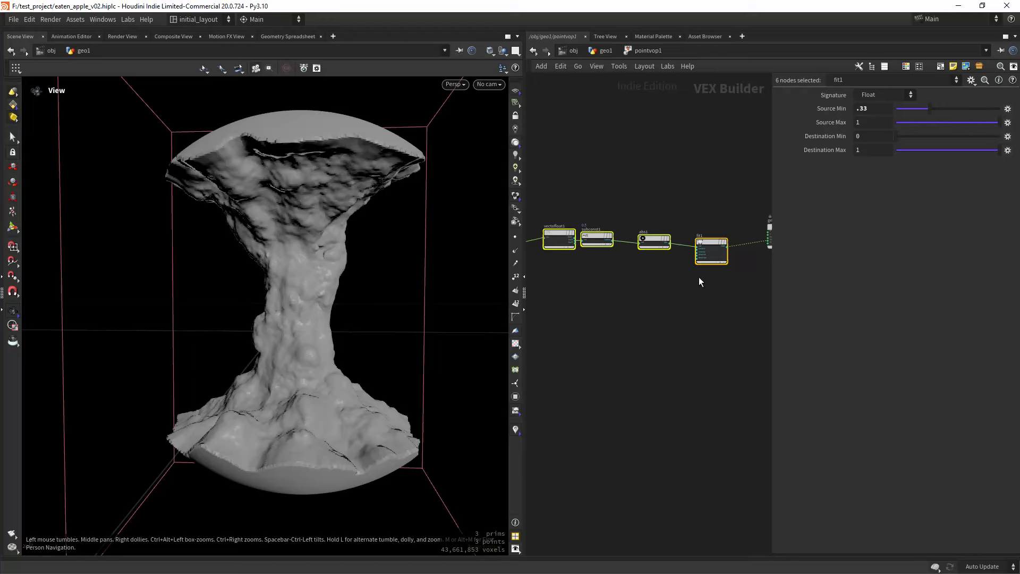
key("ctrl+c")
- Paste the copied nodes into volumevop1 and delete the pasted Add node from the chain
key("u")
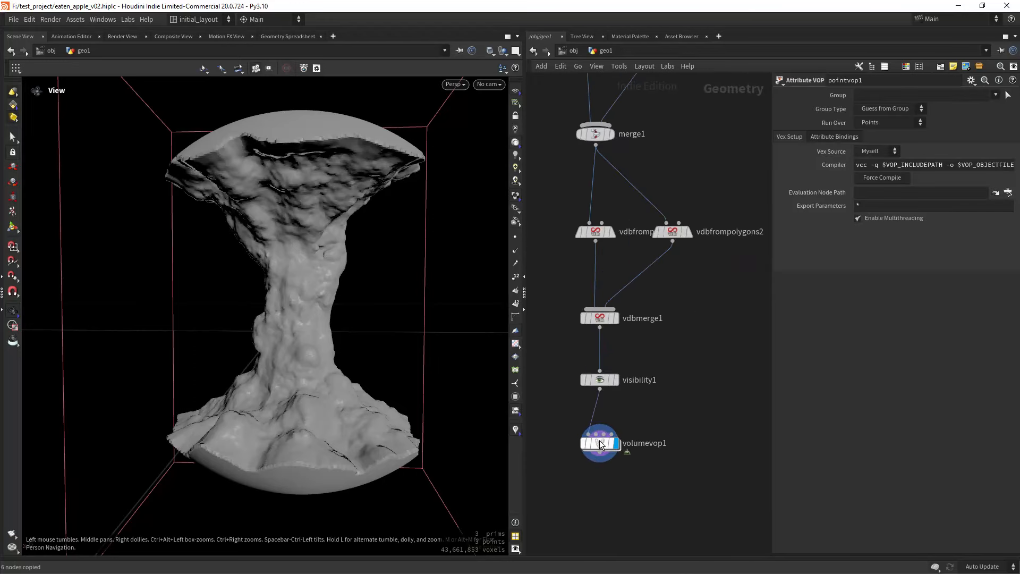
double_click(601, 444)
key("ctrl+v")
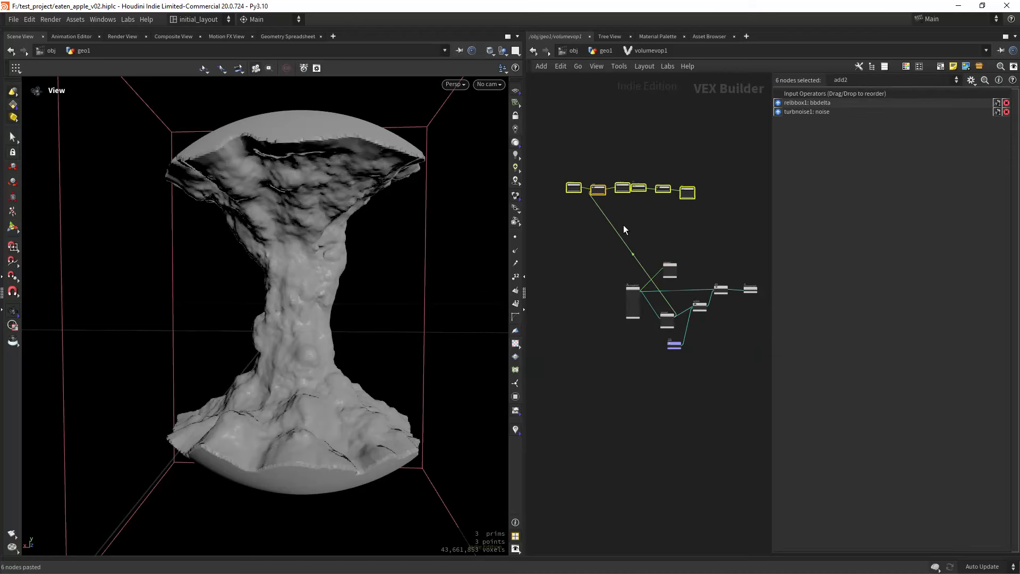
scroll(623, 225, "up", 5)
left_click(566, 143)
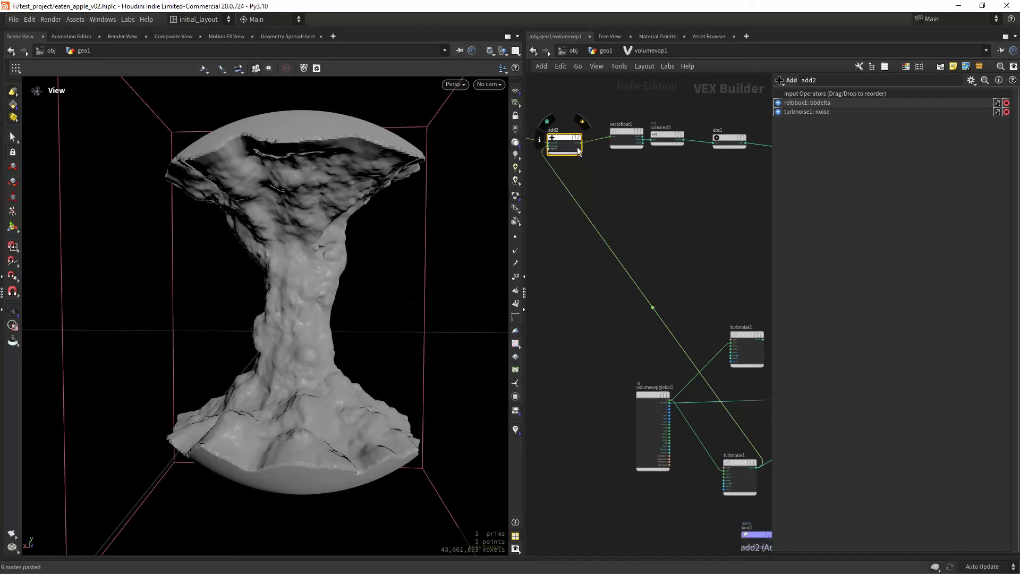
key("Delete")
key("h")
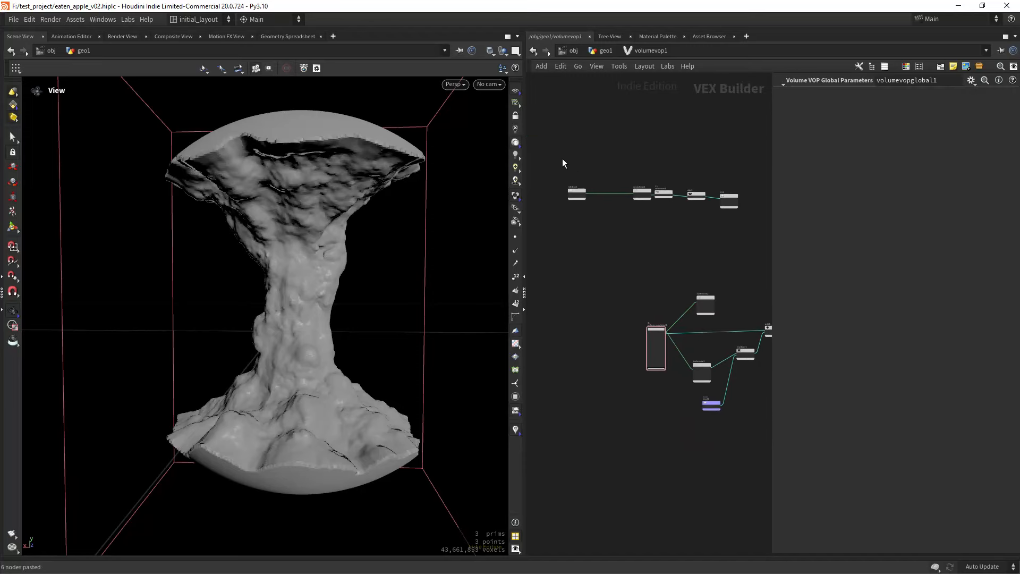
- Align the pasted nodes in a row above the noise network and widen the network editor
left_click_drag(563, 159, 743, 244)
key("l")
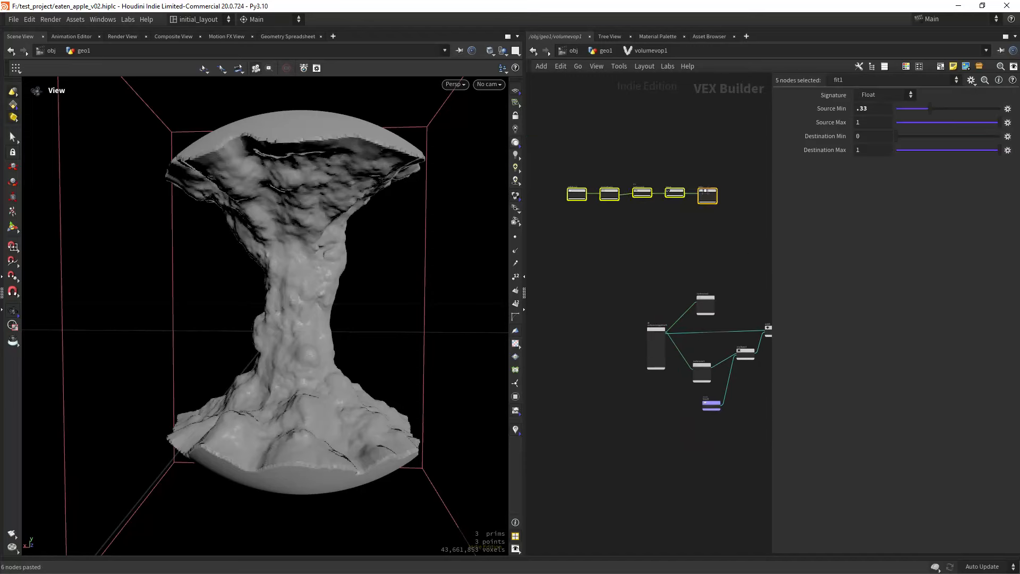
left_click_drag(704, 195, 758, 247)
middle_click_drag(720, 267, 614, 229)
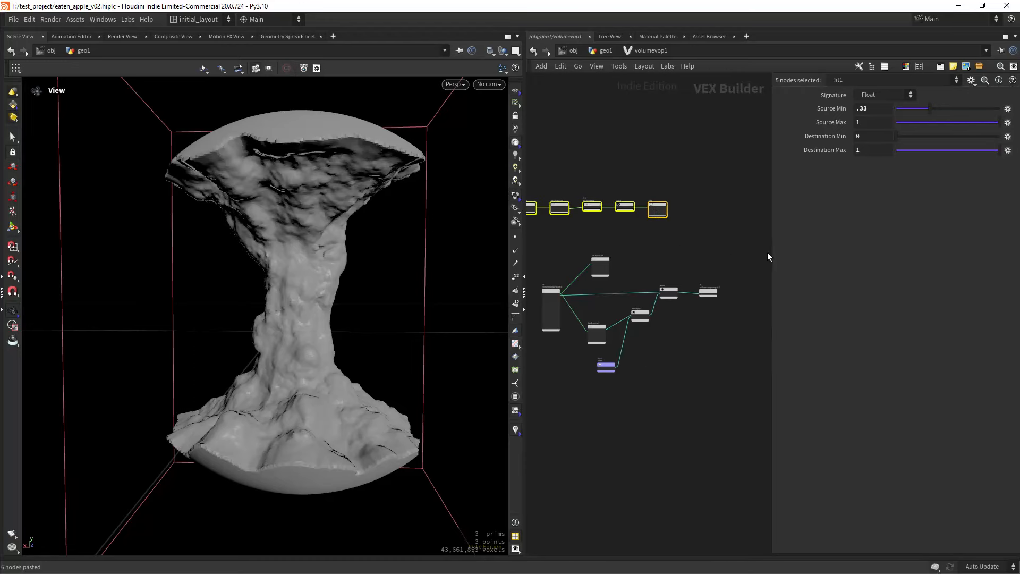
left_click_drag(771, 248, 838, 247)
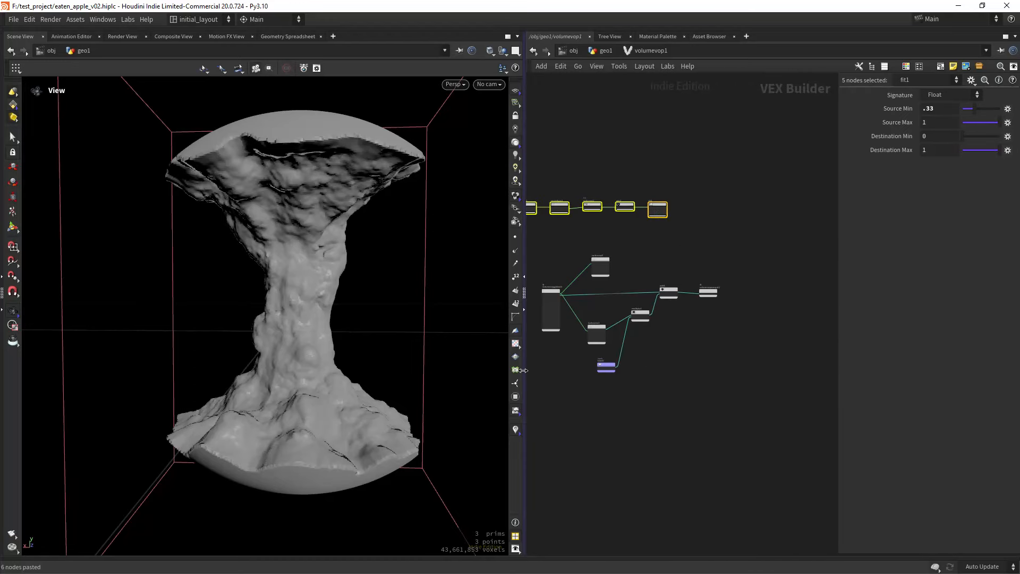
left_click_drag(525, 372, 428, 365)
scroll(451, 202, "up", 3)
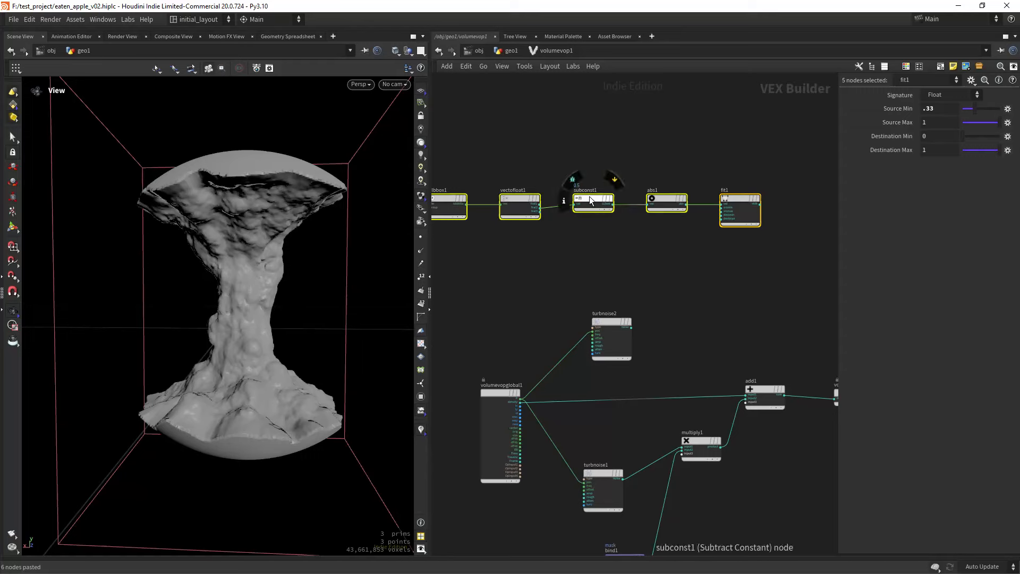
left_click_drag(592, 202, 686, 251)
middle_click_drag(750, 292, 686, 273)
scroll(667, 273, "up", 2)
scroll(680, 272, "down", 2)
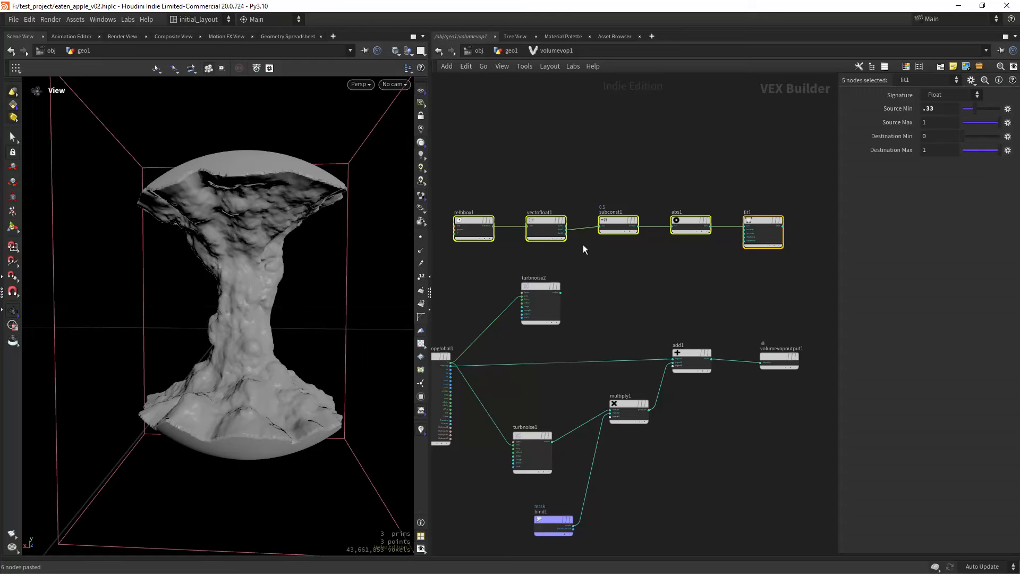
- Review the vectofloat1, subconst1 and abs1 nodes in the pasted chain
middle_click_drag(574, 255, 594, 257)
left_click_drag(570, 171, 578, 251)
left_click_drag(639, 174, 649, 287)
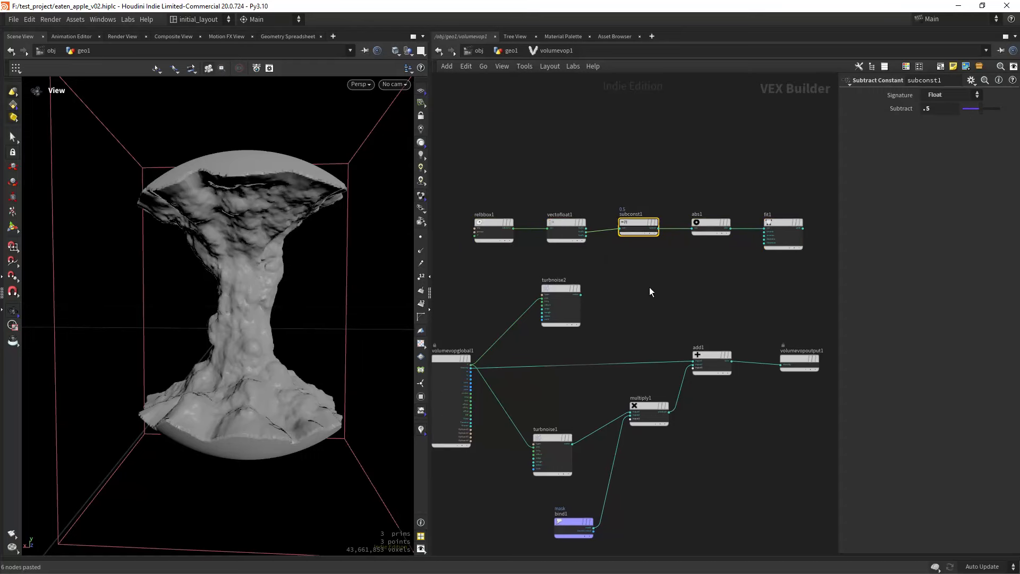
middle_click_drag(649, 287, 598, 281)
left_click_drag(626, 195, 667, 287)
middle_click_drag(668, 287, 619, 265)
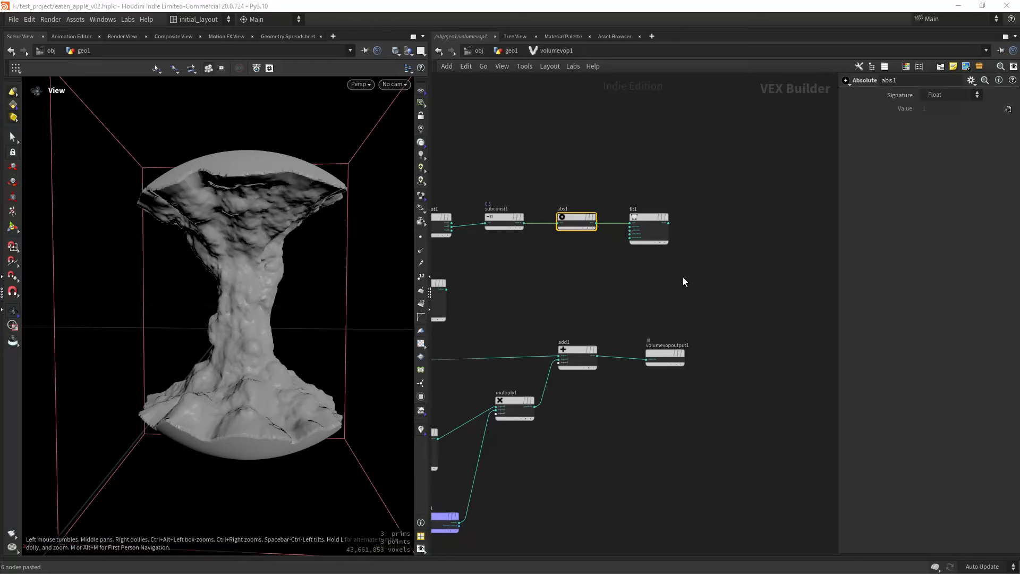
- Add a Mix node below fit1 in the volumevop1 network
scroll(665, 297, "up", 2)
key("Tab")
type("mix")
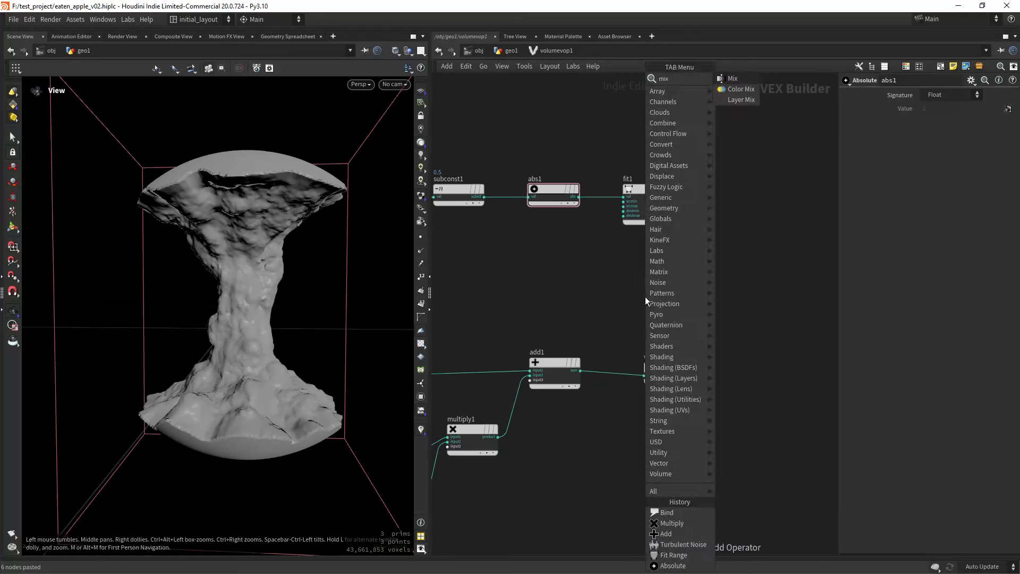
key("Return")
left_click(645, 297)
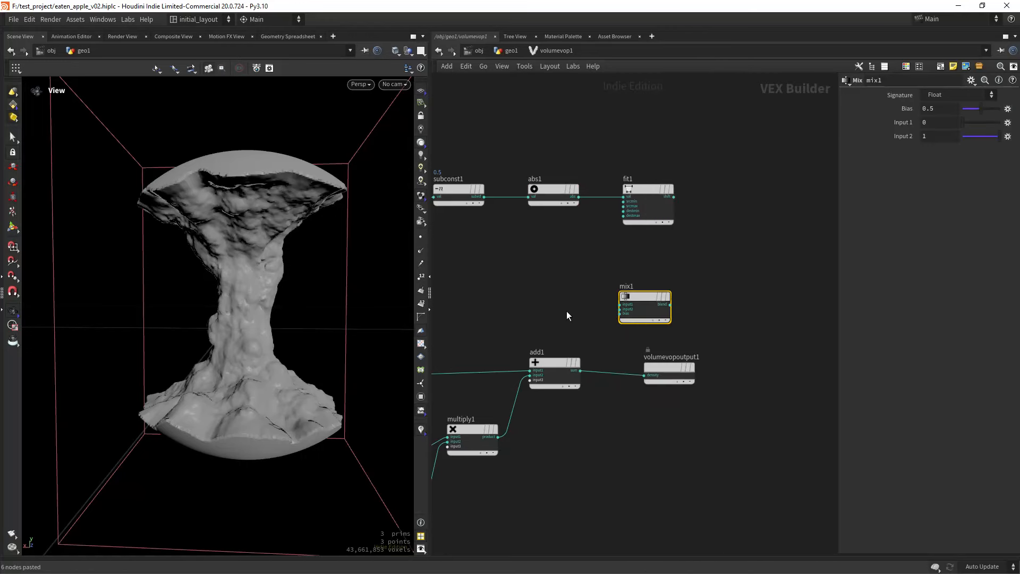
- Wire turbnoise2's noise into the first input of multiply1 and inspect the apple core's surface
middle_click_drag(566, 311, 691, 282)
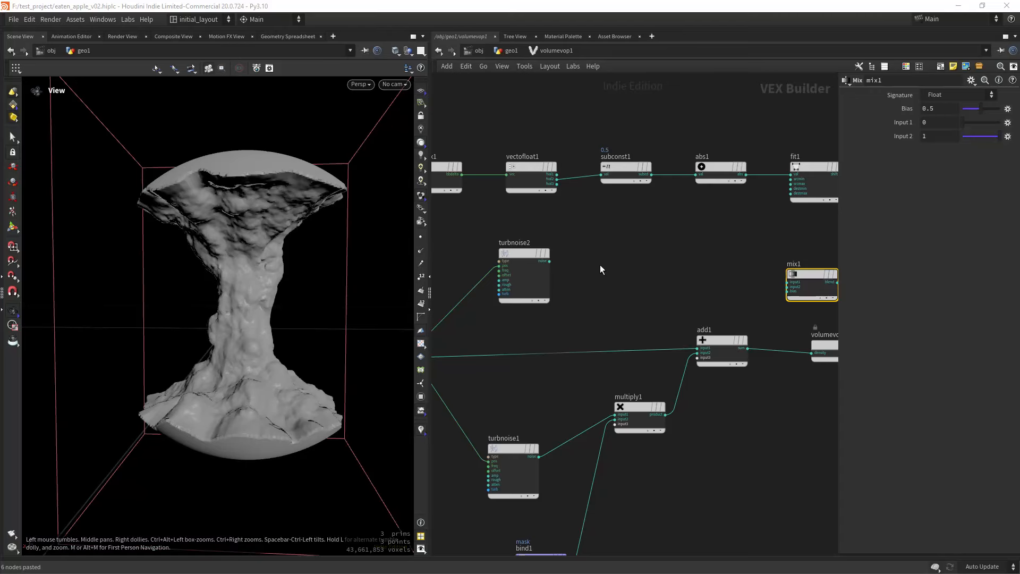
scroll(601, 269, "up", 2)
left_click(541, 258)
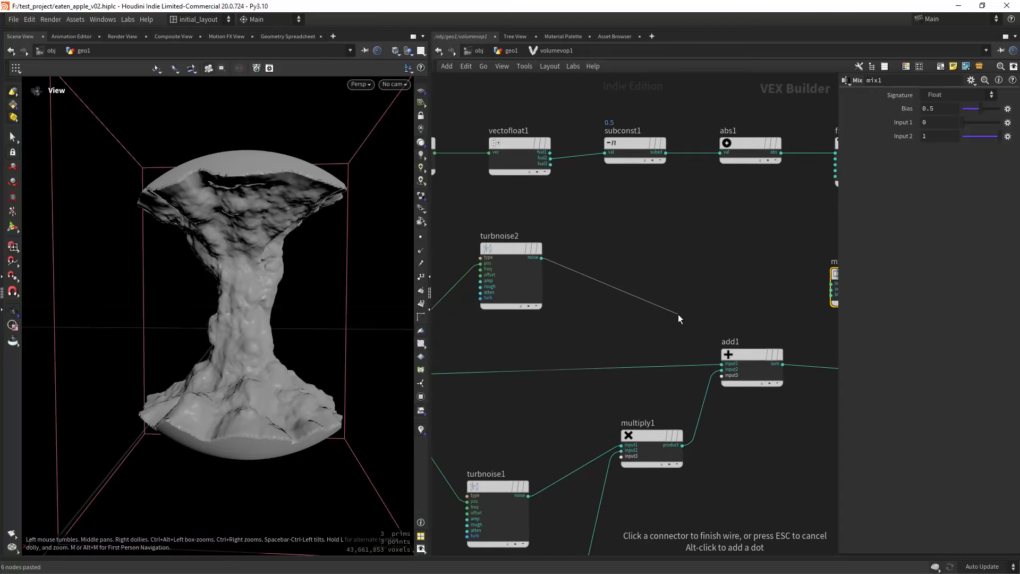
middle_click_drag(678, 314, 656, 295)
left_click(590, 419)
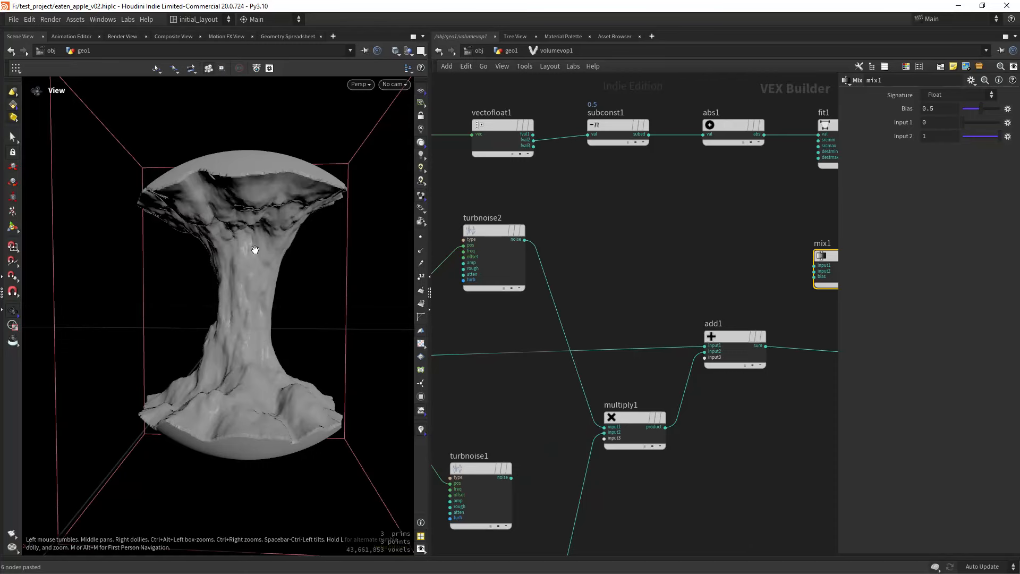
left_click_drag(251, 296, 175, 343)
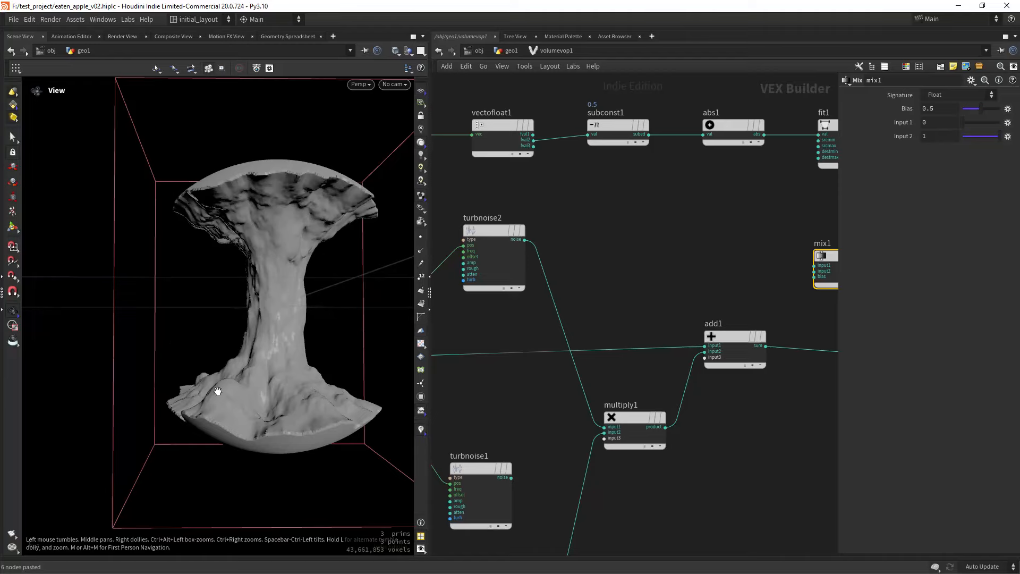
left_click_drag(241, 375, 252, 292)
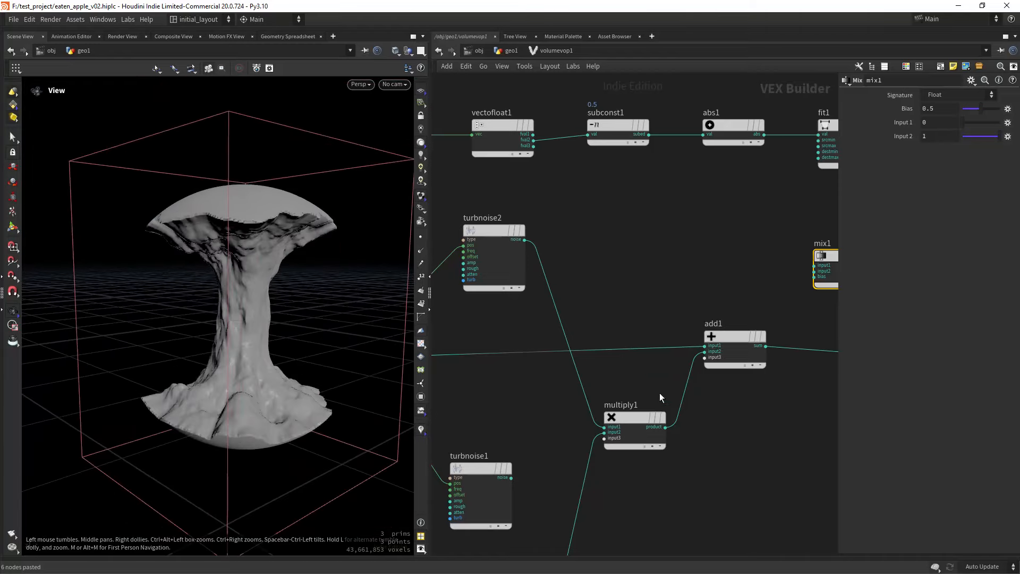
- Move mix1 closer to the noises and wire turbnoise2 into its input1 and turbnoise1 into its input2
left_click(508, 484)
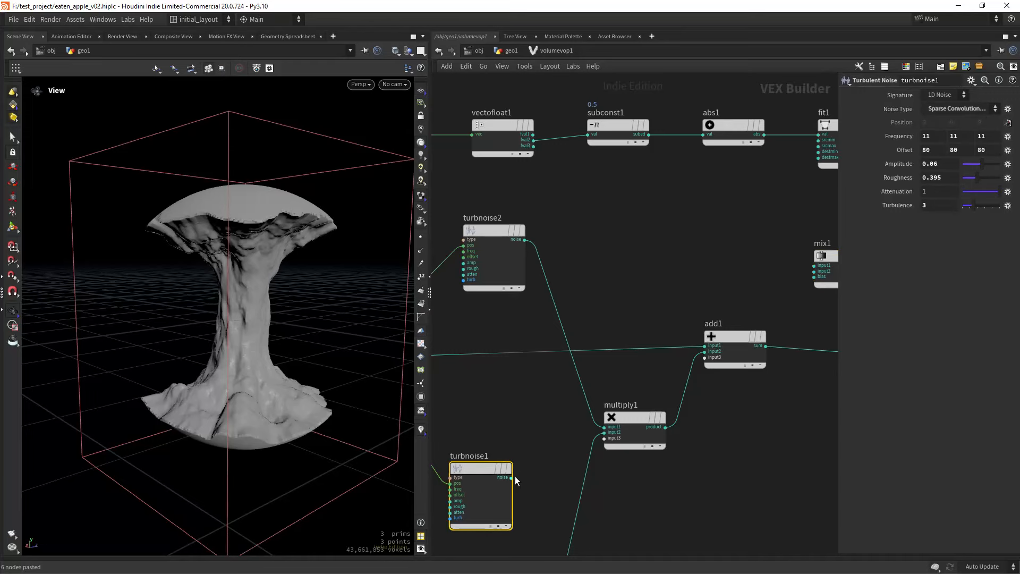
key("h")
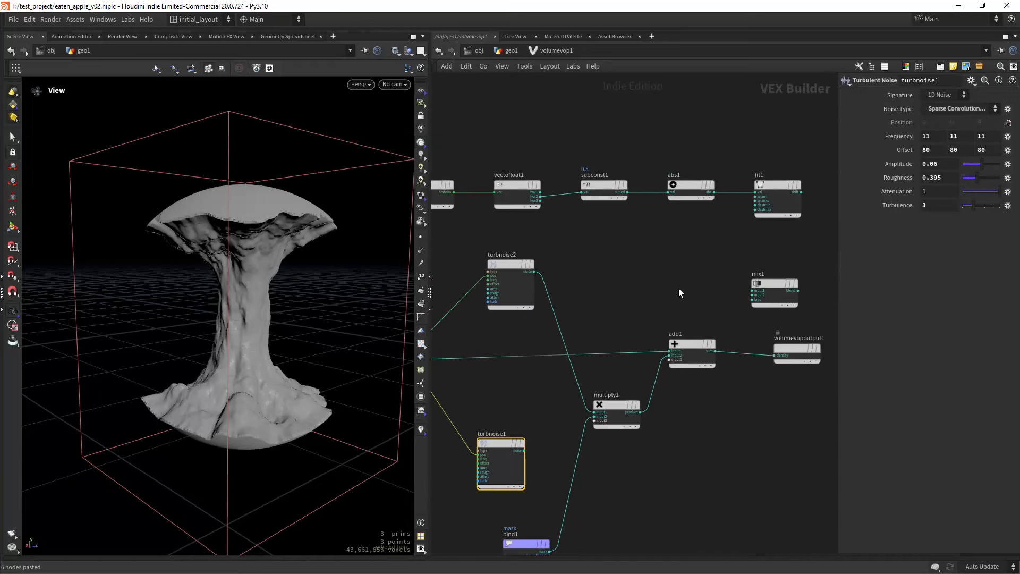
left_click_drag(781, 284, 663, 270)
scroll(579, 269, "up", 3)
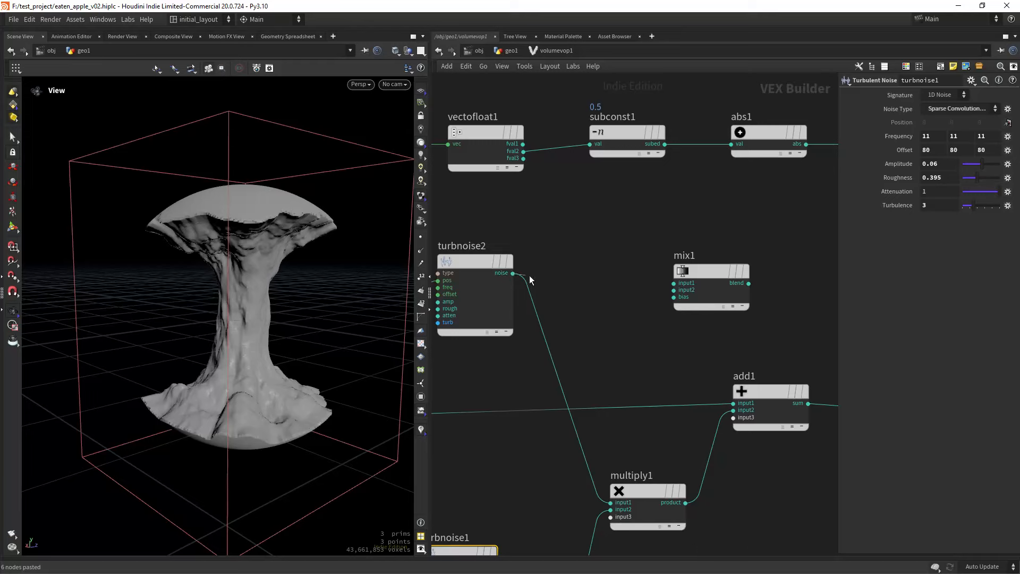
left_click_drag(529, 275, 665, 277)
middle_click_drag(446, 426, 506, 363)
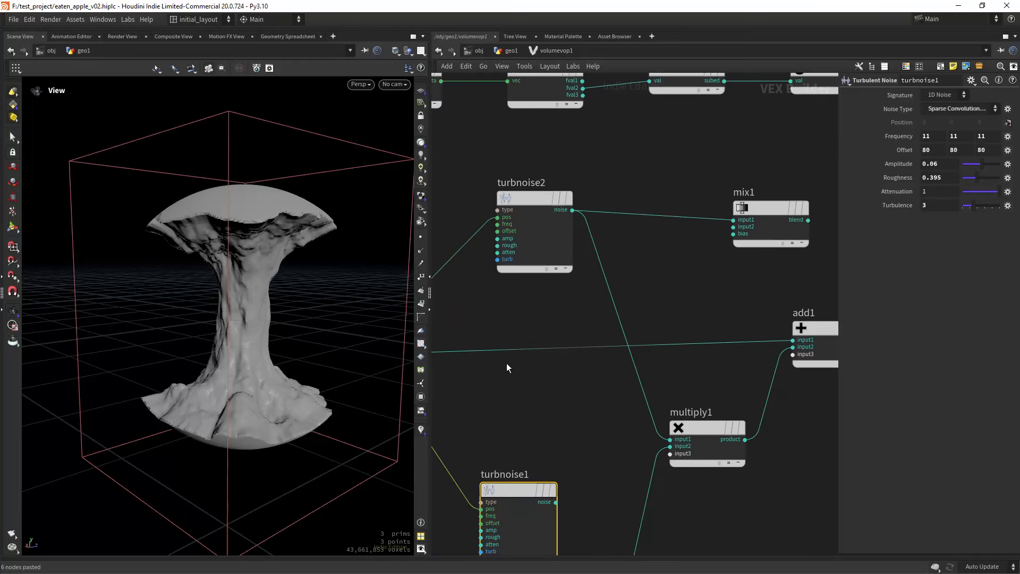
left_click(556, 502)
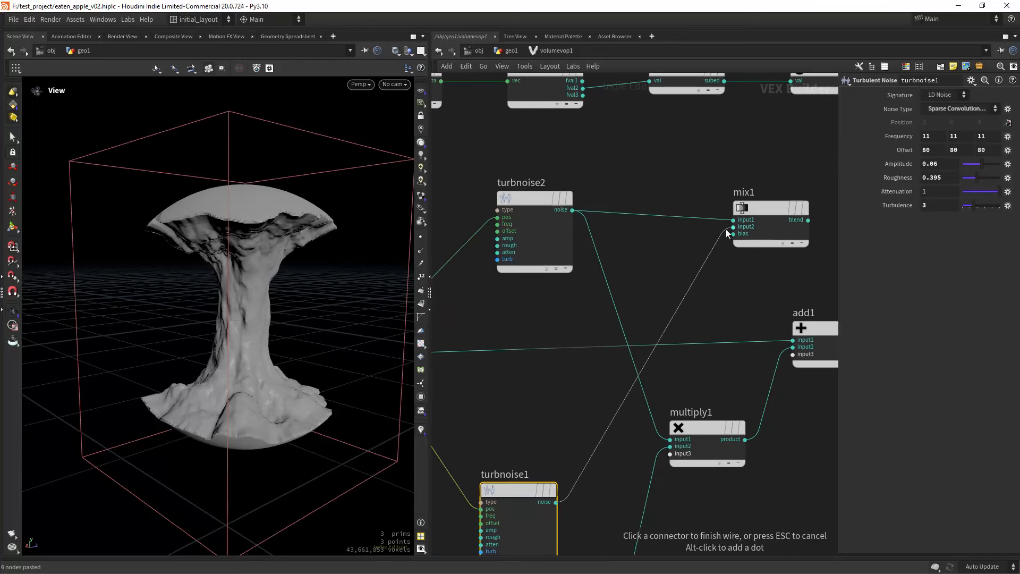
left_click(734, 227)
- Reposition multiply1 farther along the network and wire mix1's blend output into its first input
scroll(664, 274, "down", 5)
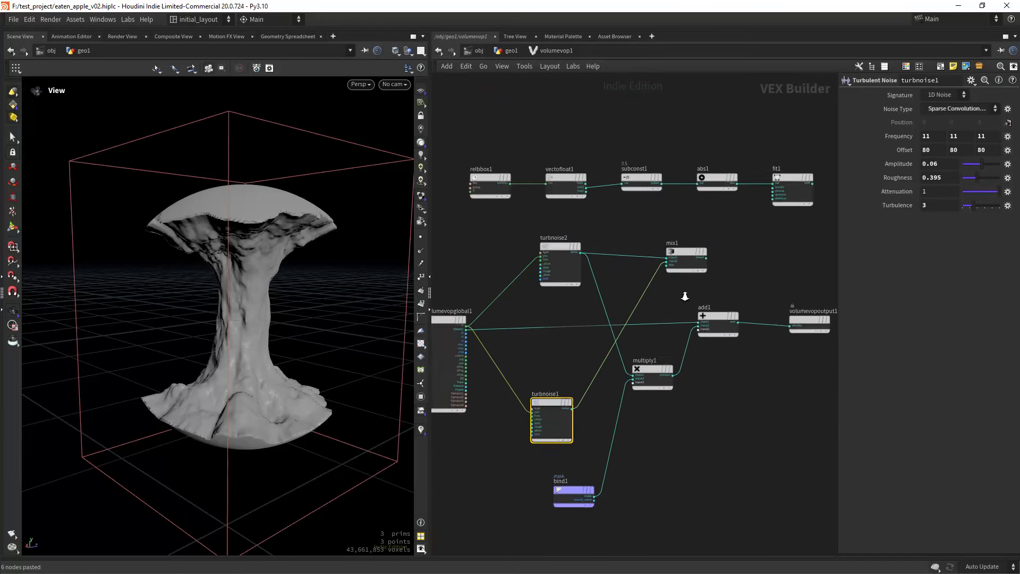
left_click_drag(773, 412, 586, 298)
left_click_drag(587, 364, 624, 331)
scroll(624, 331, "up", 3)
left_click(625, 337)
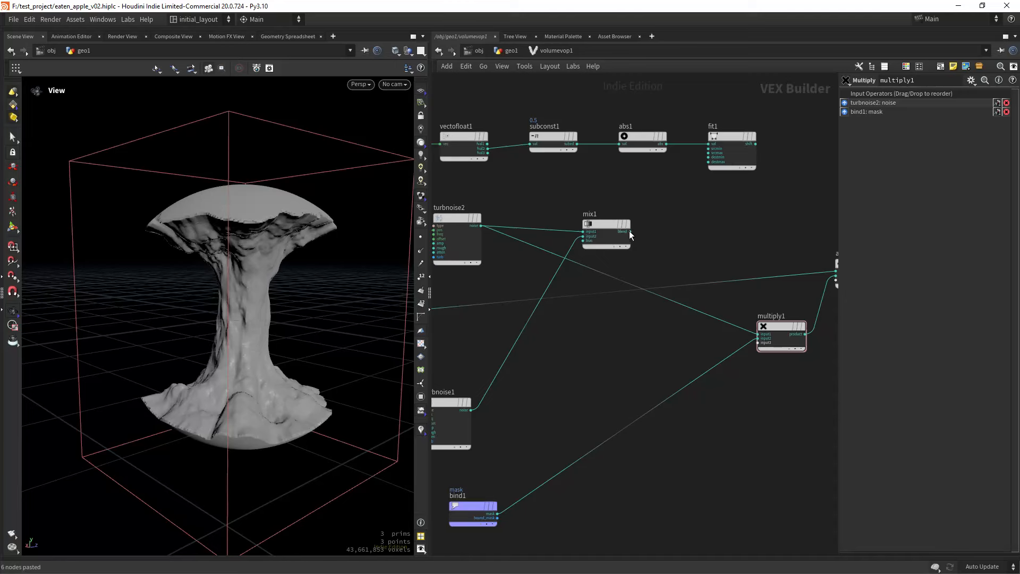
left_click(630, 231)
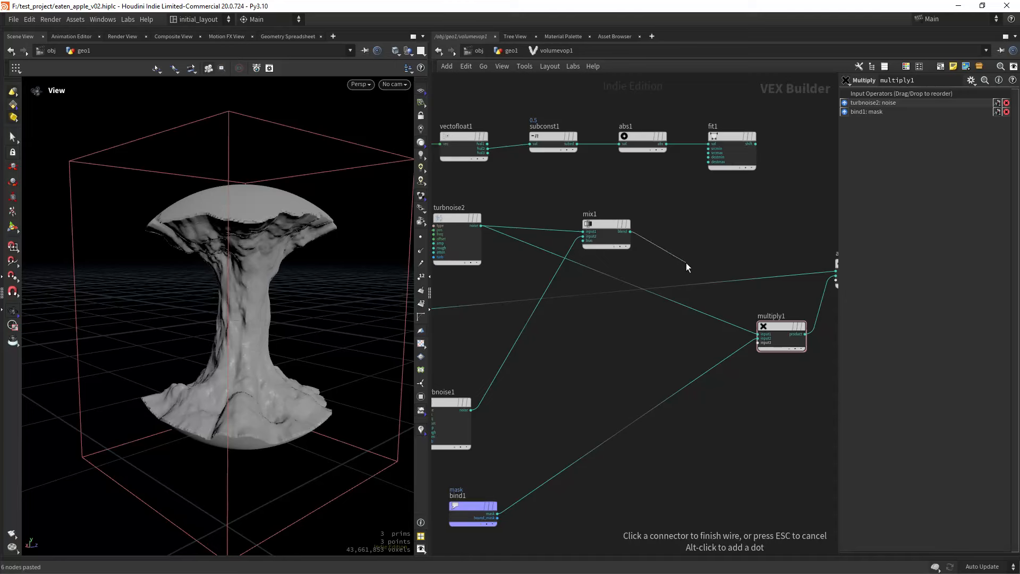
left_click(597, 356)
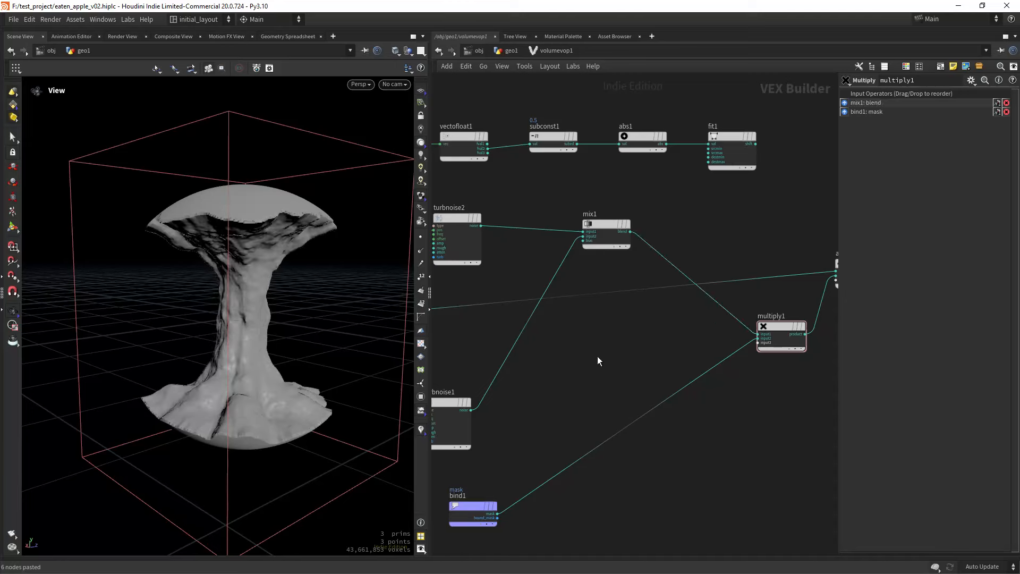
scroll(616, 331, "down", 1)
scroll(617, 331, "down", 1)
middle_click_drag(616, 331, 565, 364)
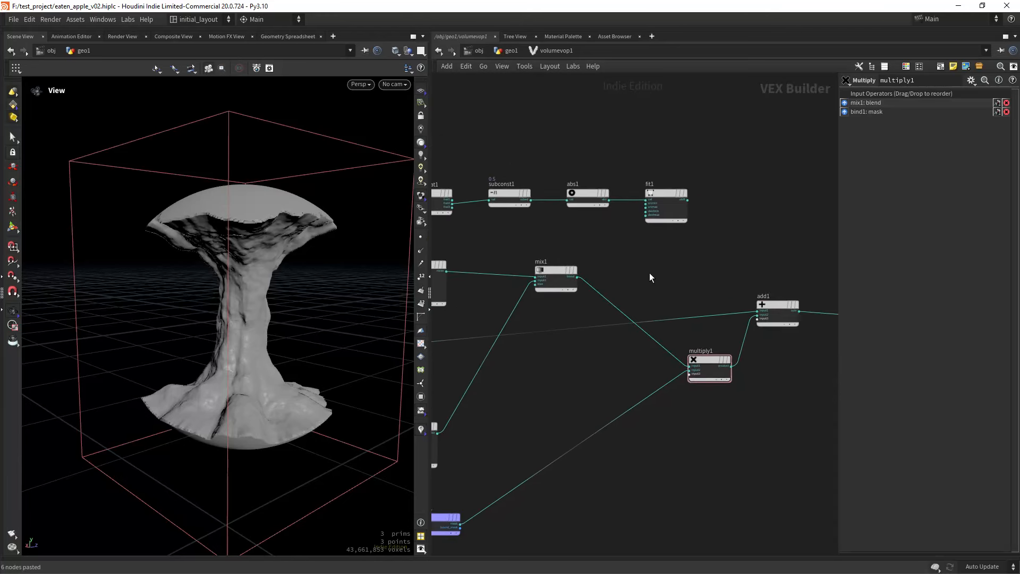
- Space mix1 farther from the noises and shift the height-mask chain ending in fit1 back above turbnoise2
scroll(641, 276, "up", 1)
middle_click_drag(616, 275, 728, 280)
left_click_drag(644, 274, 692, 267)
left_click_drag(786, 182, 774, 183)
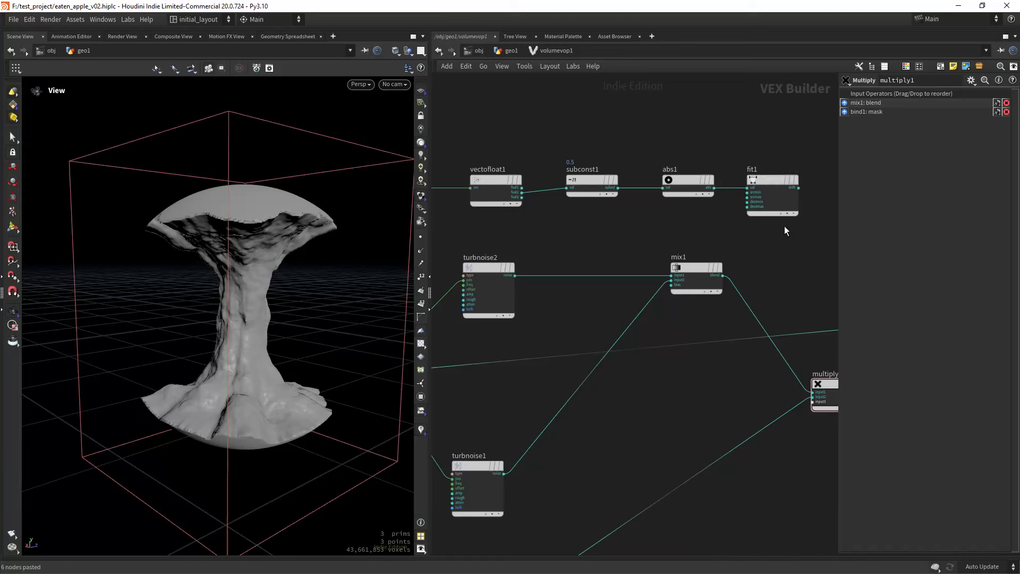
scroll(791, 240, "down", 3)
left_click_drag(532, 187, 650, 210)
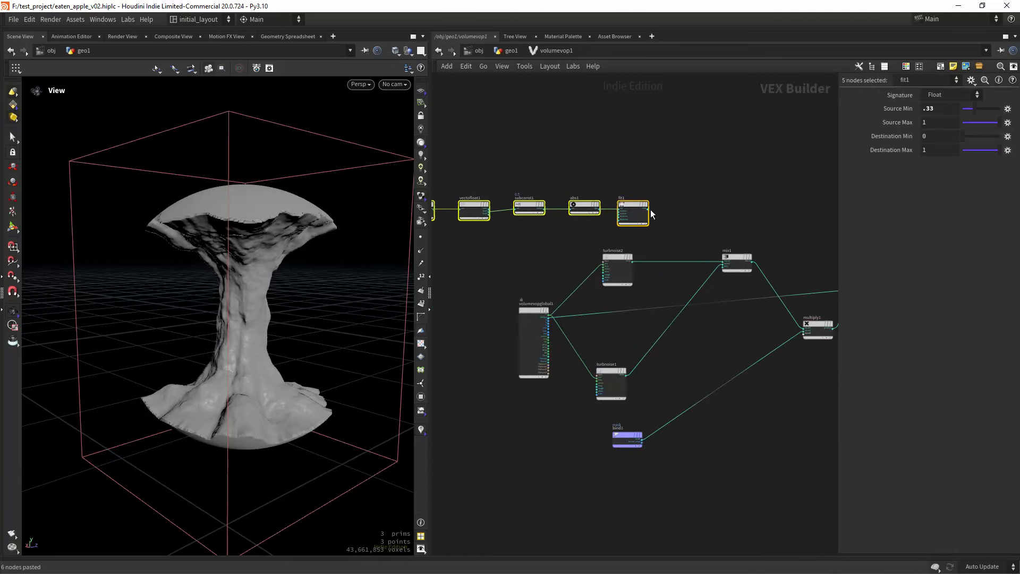
- Set fit1's source range to a minimum of 0 and a maximum of 0.2
scroll(659, 204, "up", 4)
left_click(601, 237)
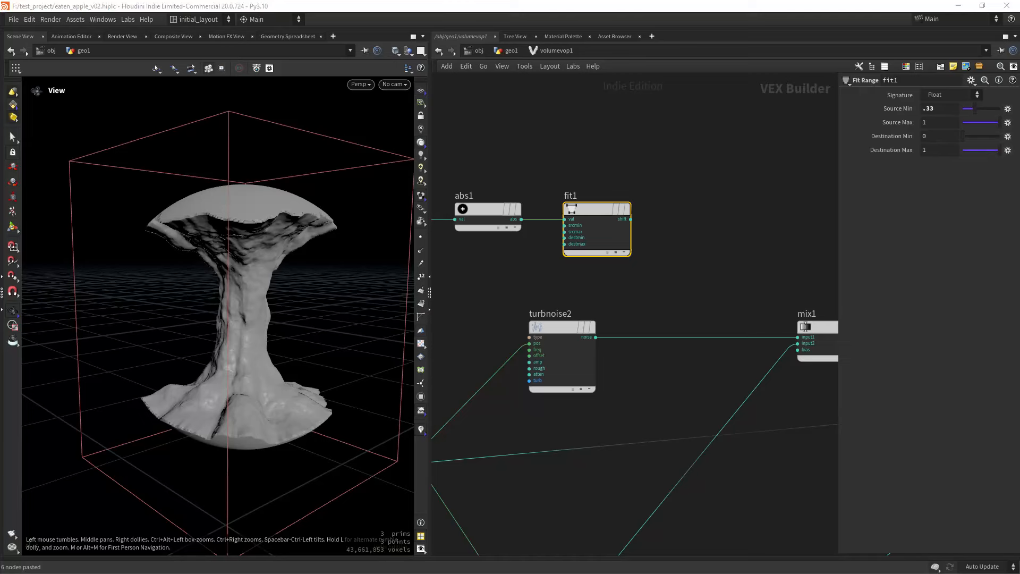
key("Tab")
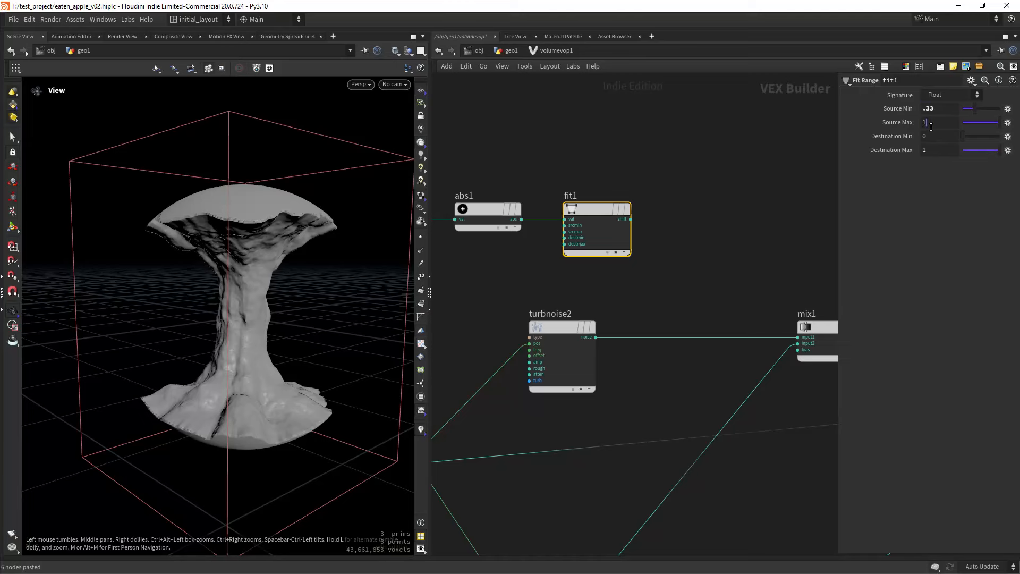
type(".2")
key("Return")
double_click(930, 109)
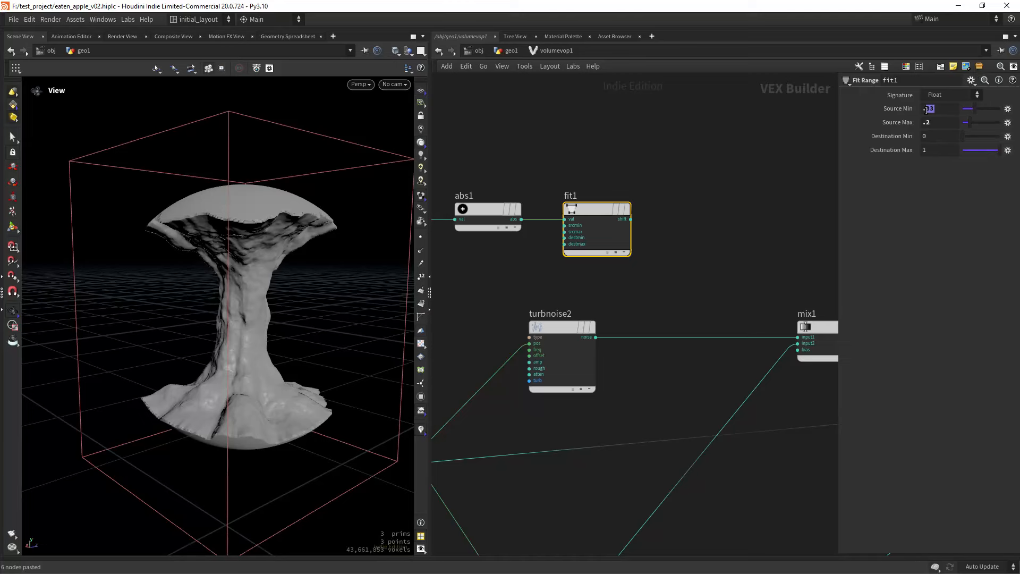
type("0")
key("Return")
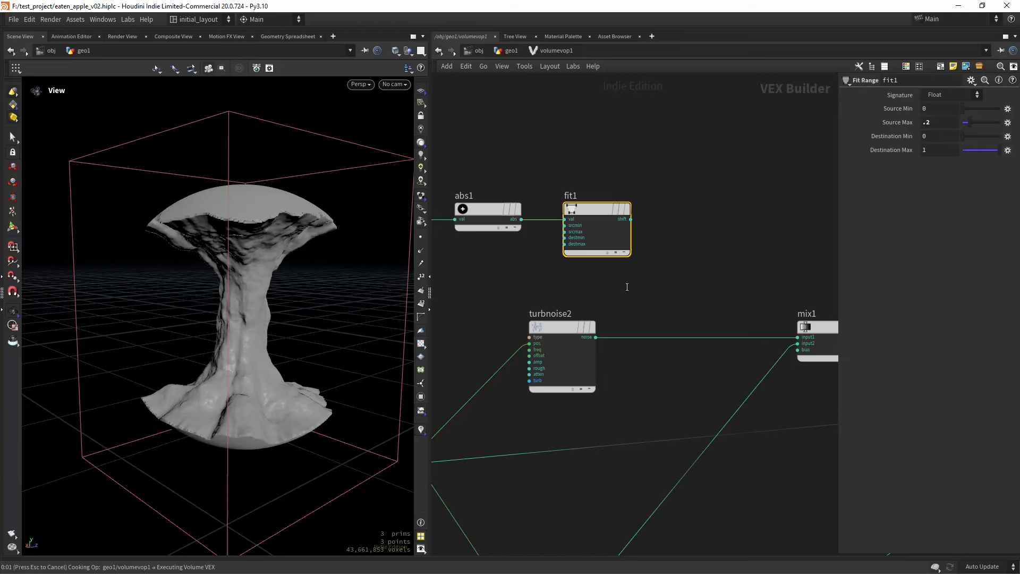
- Wire fit1's shift output into mix1's bias input and inspect the apple core from another angle
left_click(630, 219)
left_click_drag(336, 299, 214, 304)
left_click_drag(268, 349, 181, 321)
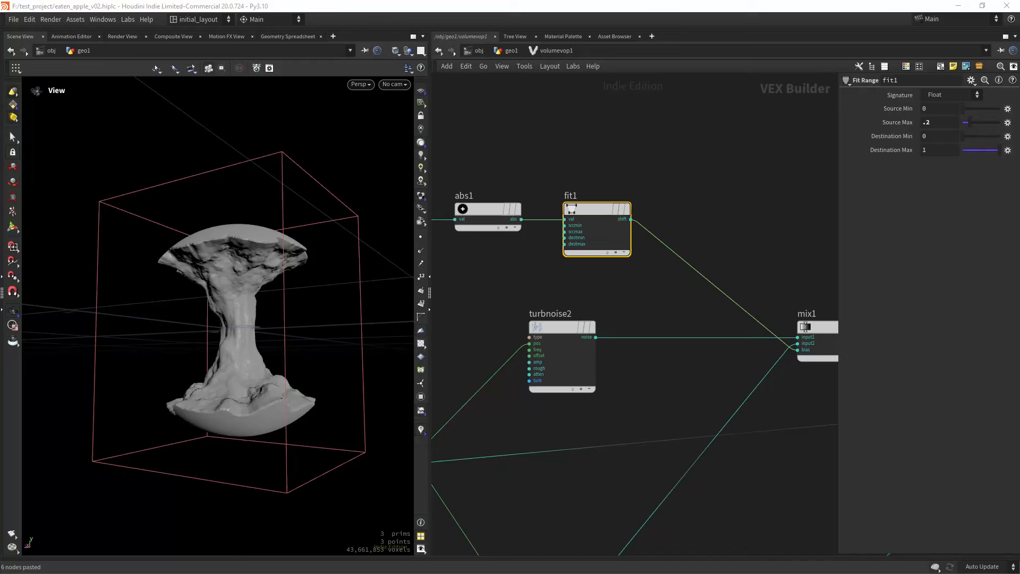
- Return to the geo1 network and add a VDB Smooth SDF node below volumevop1
key("u")
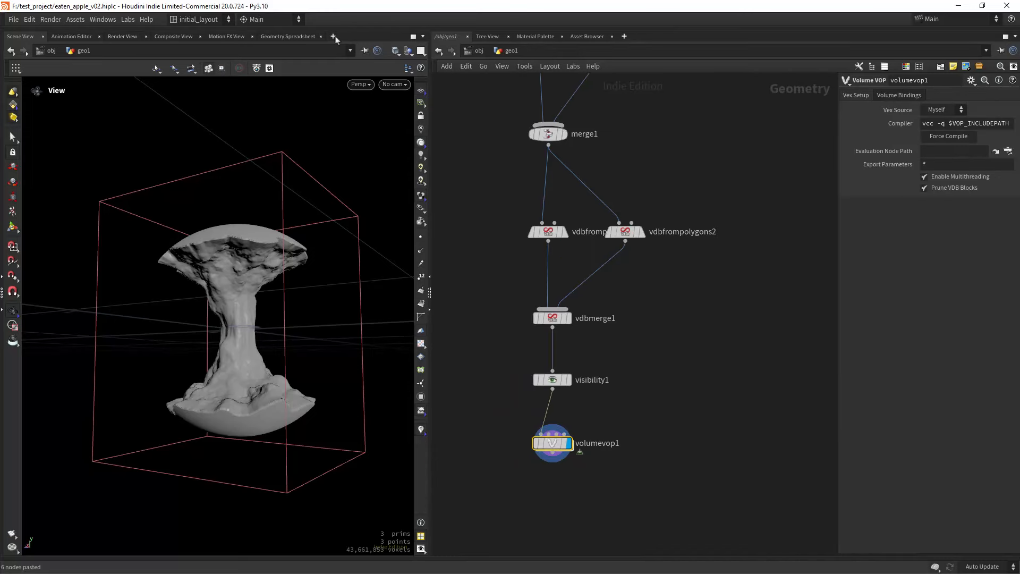
middle_click_drag(558, 498, 570, 407)
left_click(563, 414)
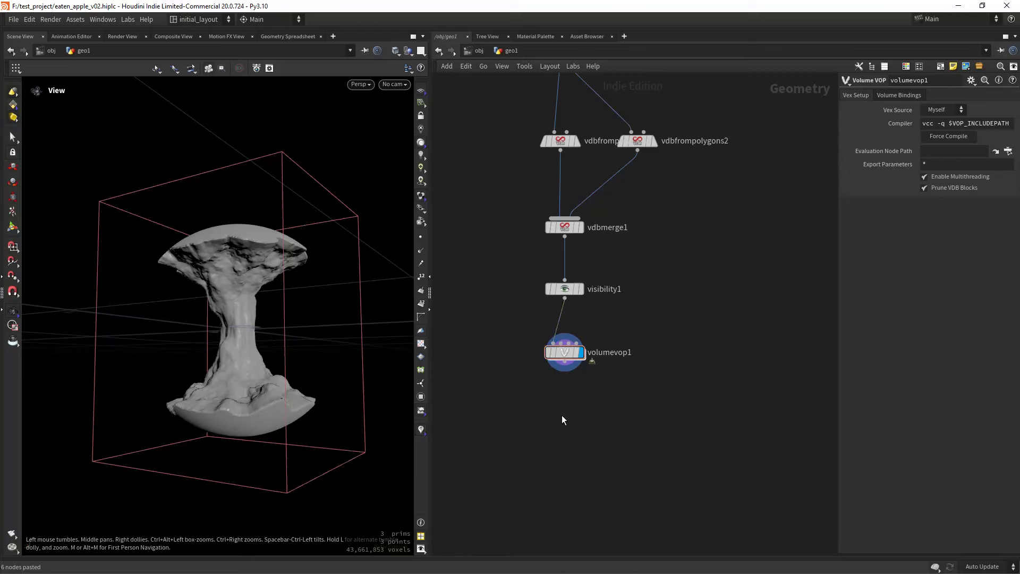
key("Tab")
type("smoo")
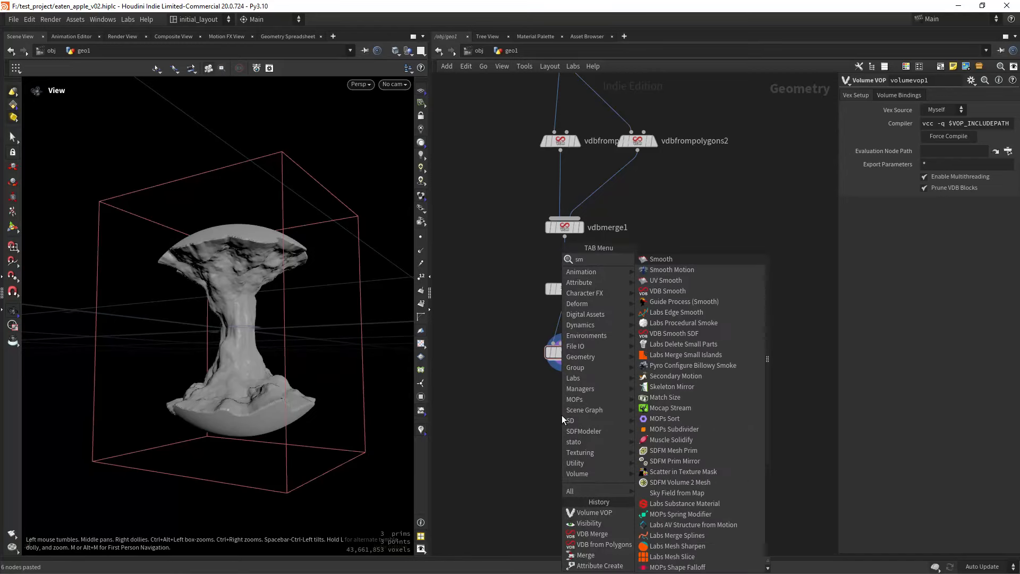
key("Down")
key("Down")
key("Down")
key("Down")
key("Down")
key("Down")
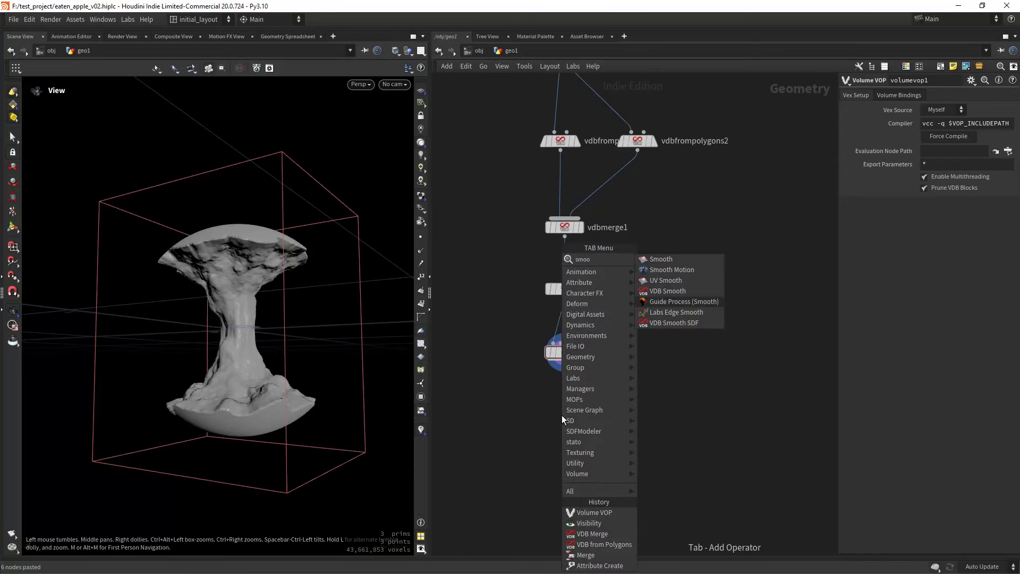
key("Return")
left_click(562, 416)
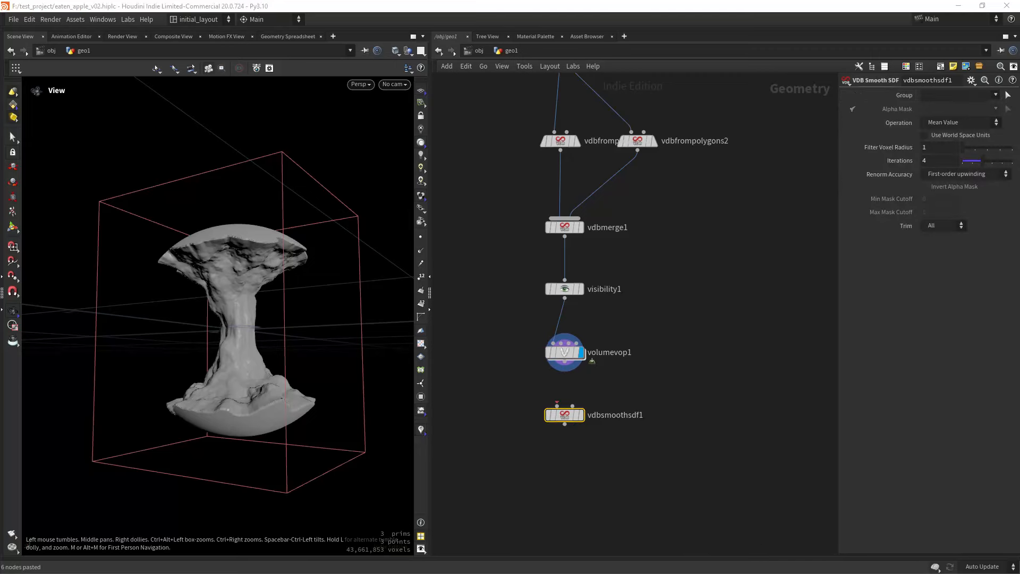
- Set vdbsmoothsdf1's operation to Mean Curvature Flow
left_click(942, 126)
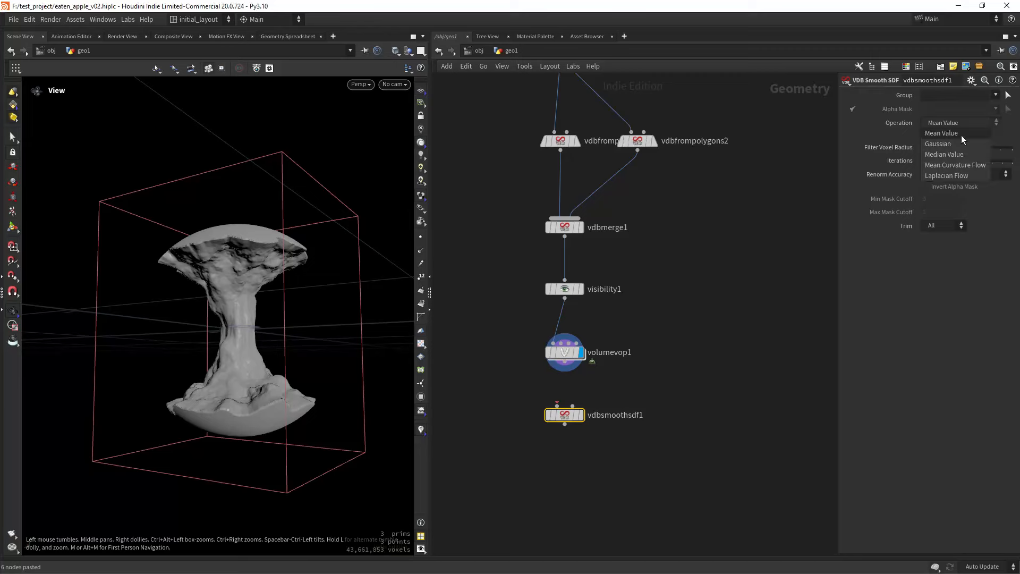
left_click(957, 164)
left_click(996, 96)
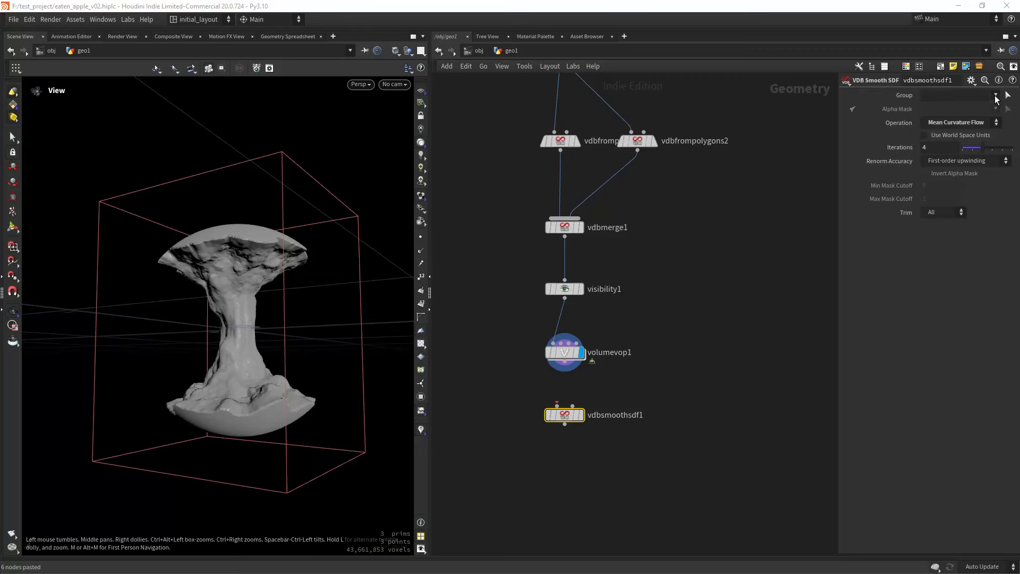
left_click(565, 364)
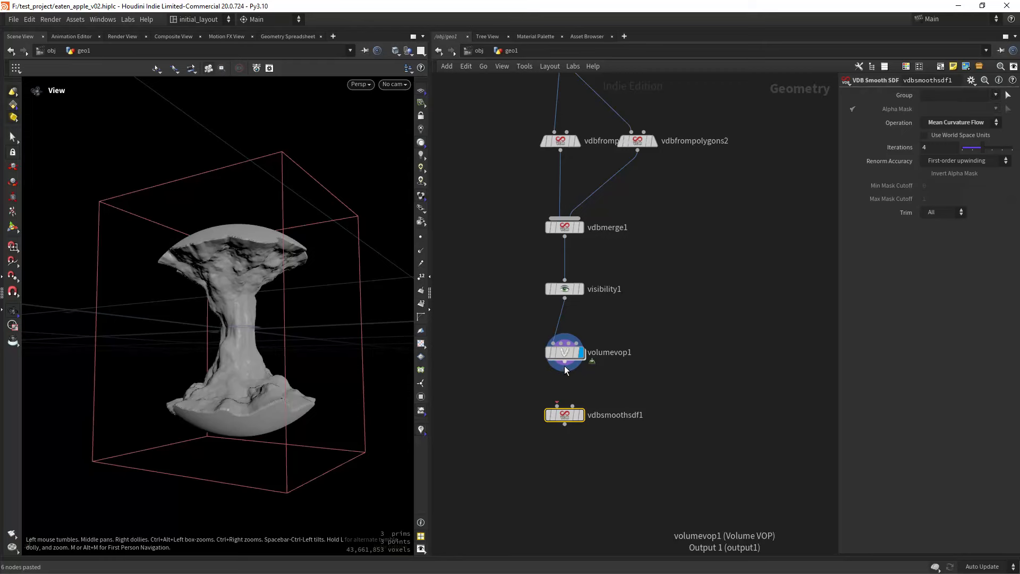
left_click_drag(565, 363, 556, 406)
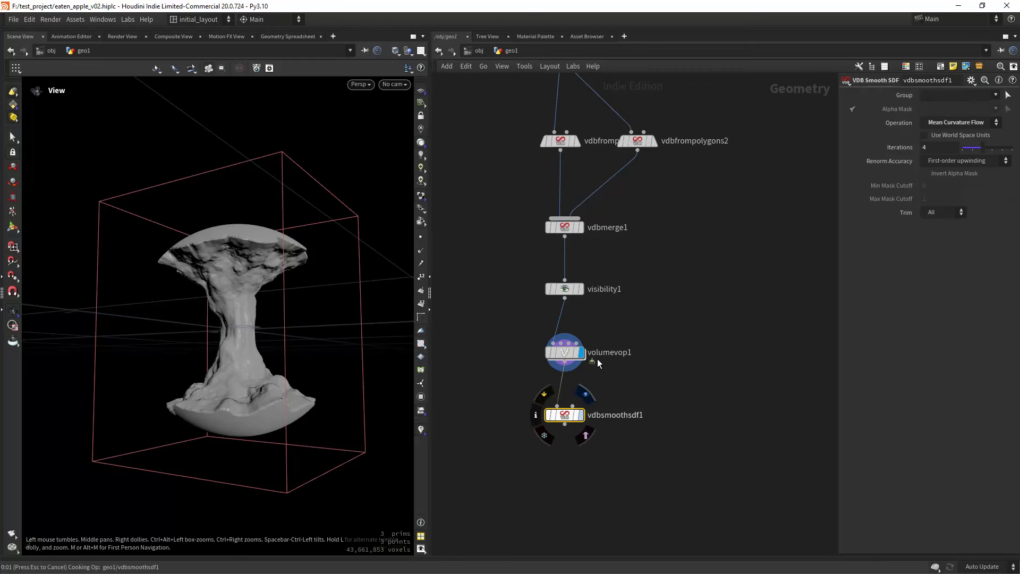
left_click(579, 415)
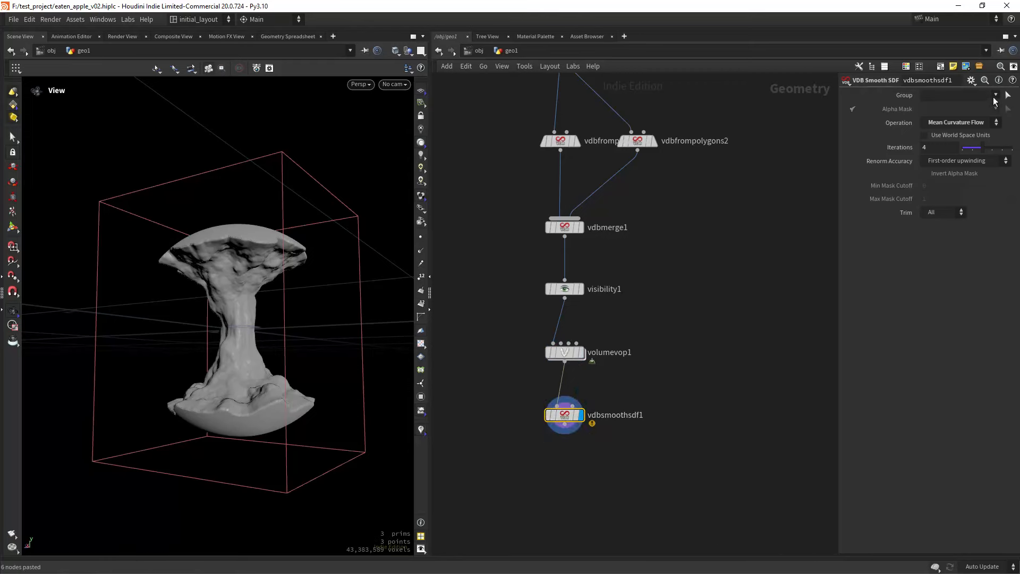
left_click(995, 96)
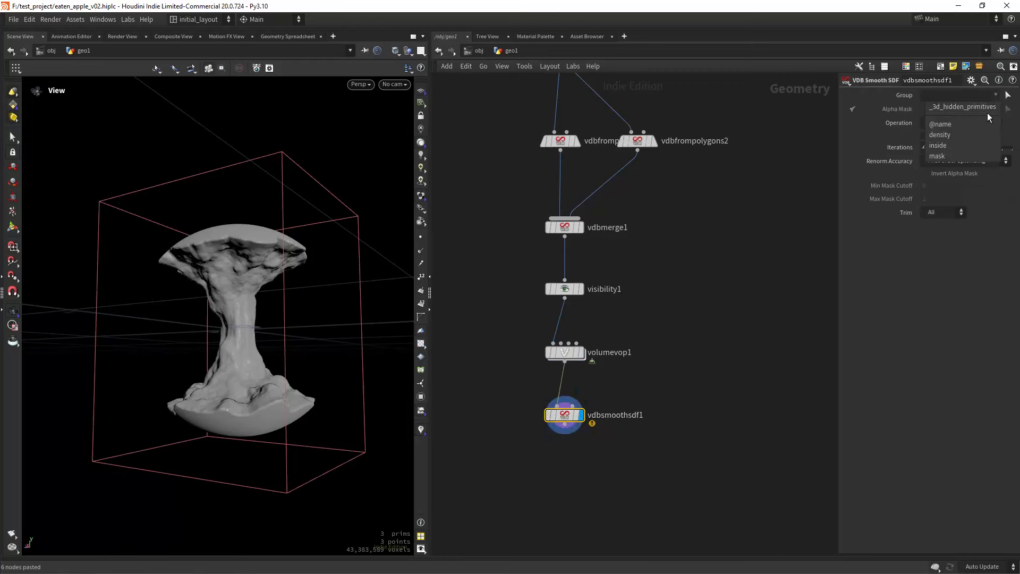
left_click(950, 135)
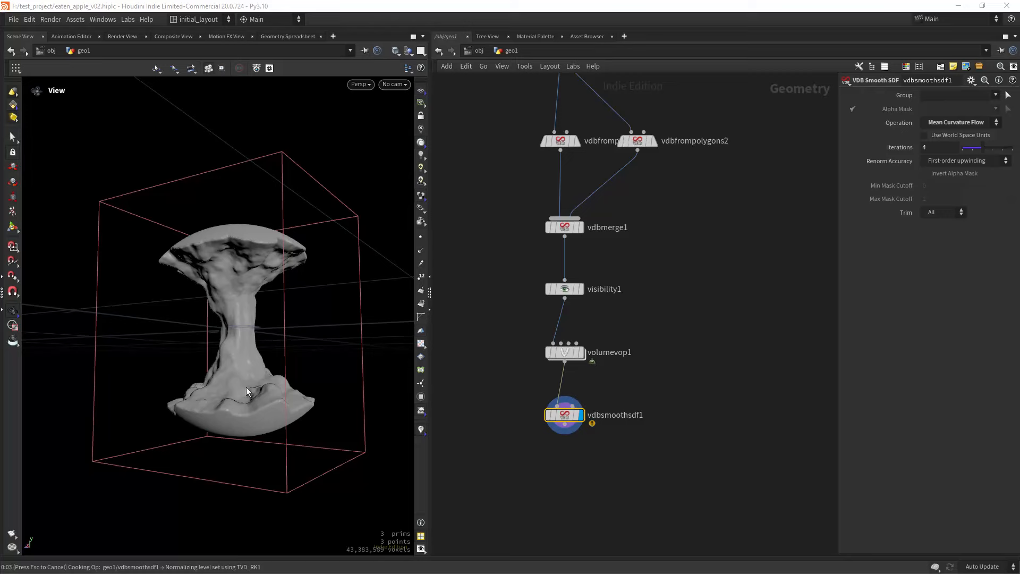
- Add a Convert VDB node below vdbsmoothsdf1
key("Tab")
type("conver")
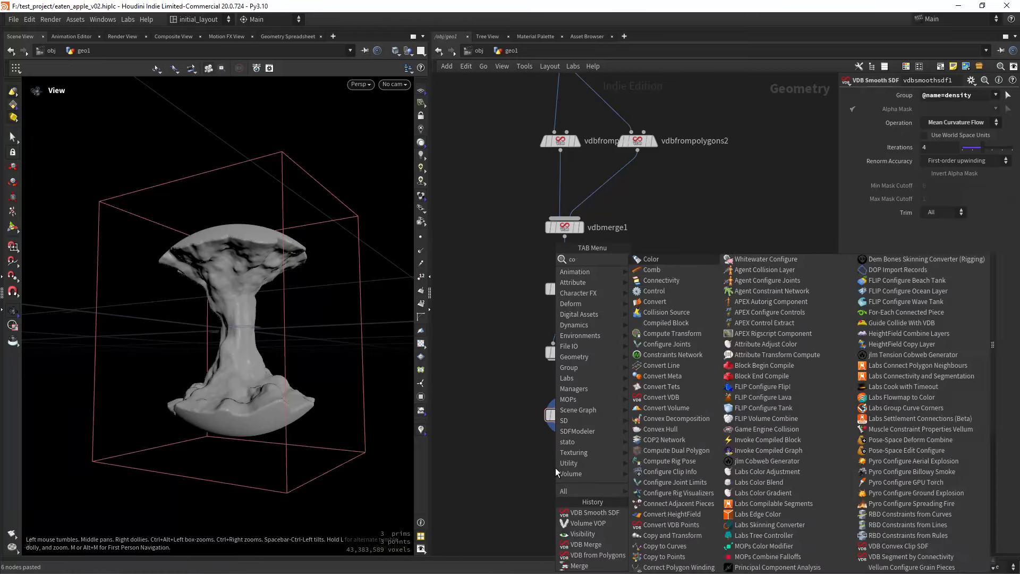
key("Down")
key("Down")
key("Down")
key("Down")
key("Return")
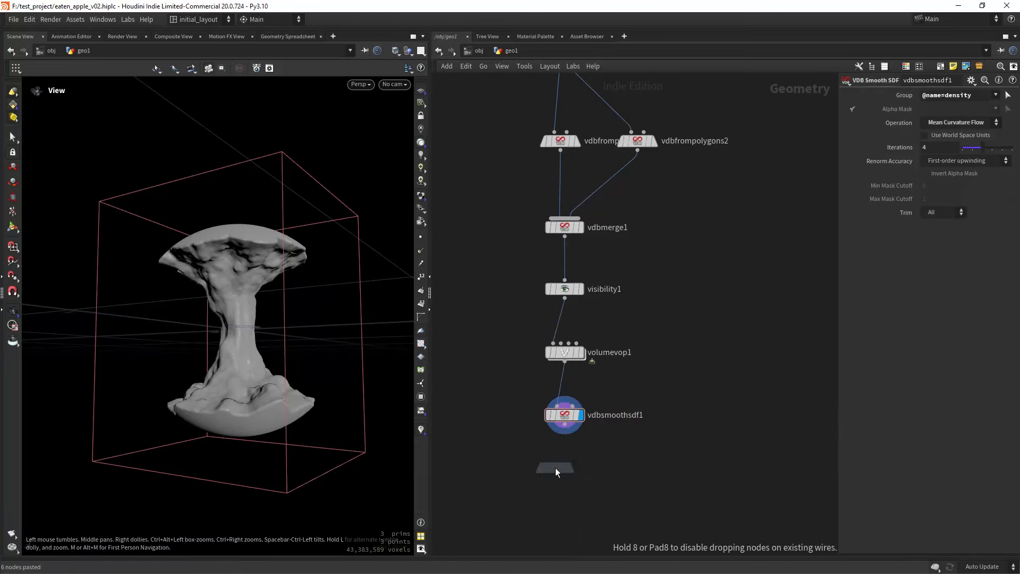
left_click(561, 473)
left_click_drag(560, 470, 578, 481)
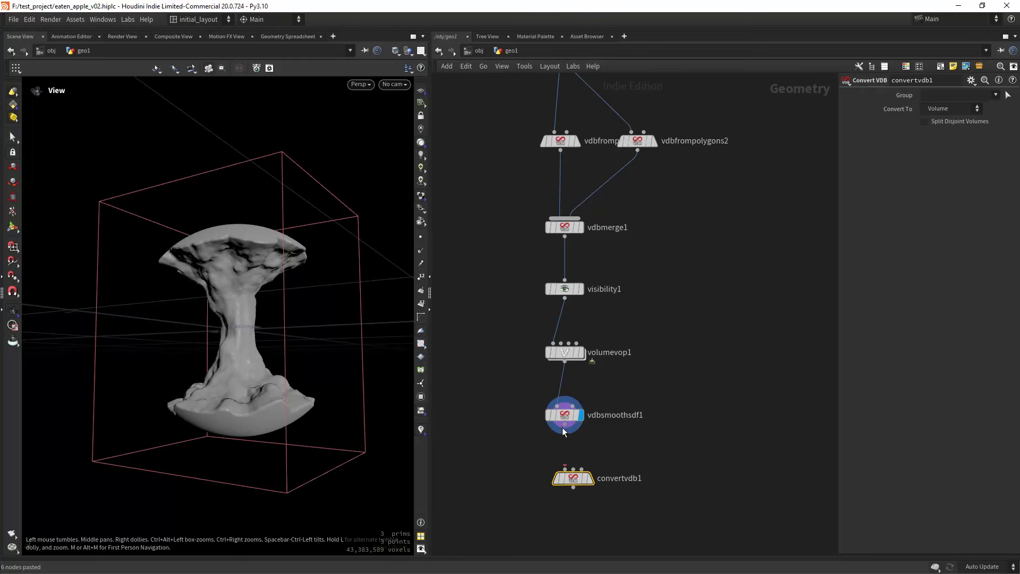
- Wire vdbsmoothsdf1 into convertvdb1, display it and set it to convert to Polygons
left_click_drag(564, 424, 565, 469)
left_click(589, 479)
left_click(951, 109)
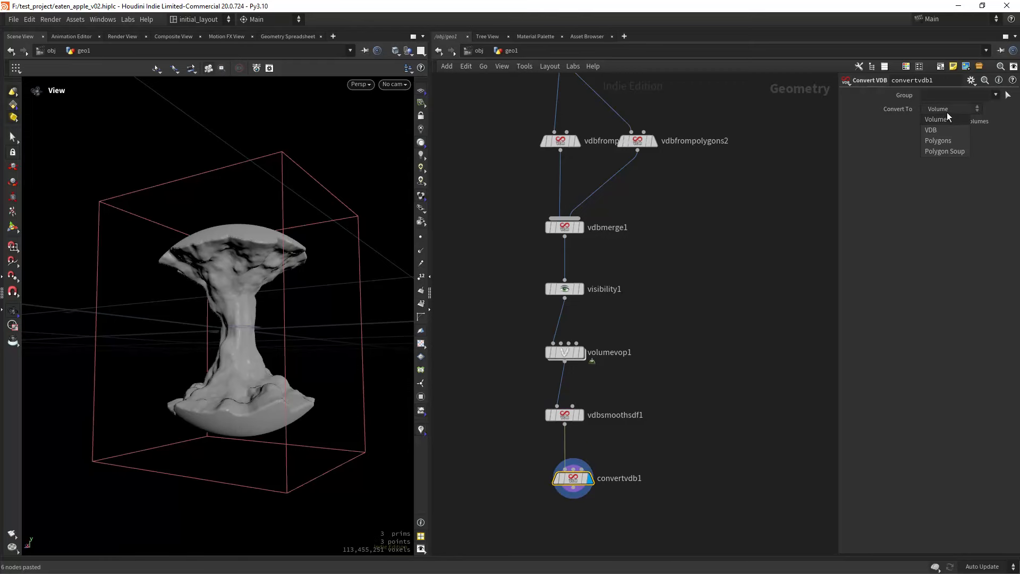
left_click(949, 139)
- Inspect the converted mesh up close in wireframe and save the scene
scroll(271, 279, "up", 3)
mouse_move(271, 278)
left_mouse_down()
mouse_move(260, 355)
mouse_move(219, 321)
mouse_move(141, 342)
mouse_move(55, 346)
mouse_move(107, 348)
mouse_move(281, 246)
mouse_move(340, 260)
mouse_move(264, 313)
mouse_move(307, 296)
mouse_move(280, 337)
mouse_move(323, 321)
mouse_move(347, 334)
mouse_move(273, 319)
mouse_move(221, 353)
mouse_move(229, 340)
left_mouse_up()
key("shift+w")
scroll(321, 305, "down", 3)
key("ctrl+s")
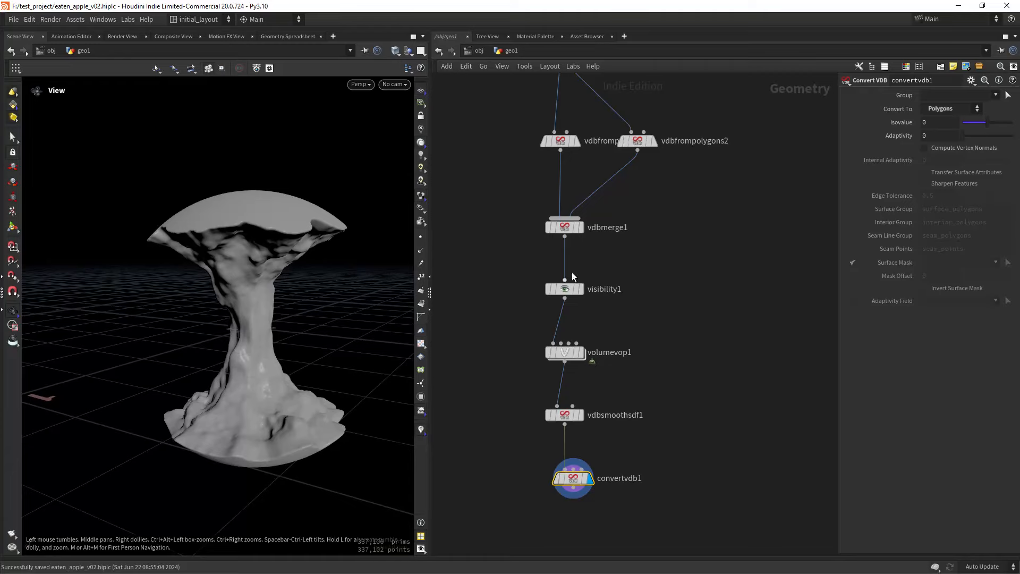
- Check the first VDB from Polygons node's settings and view the apple core mesh from several sides
left_click_drag(291, 364, 191, 366)
left_click(561, 141)
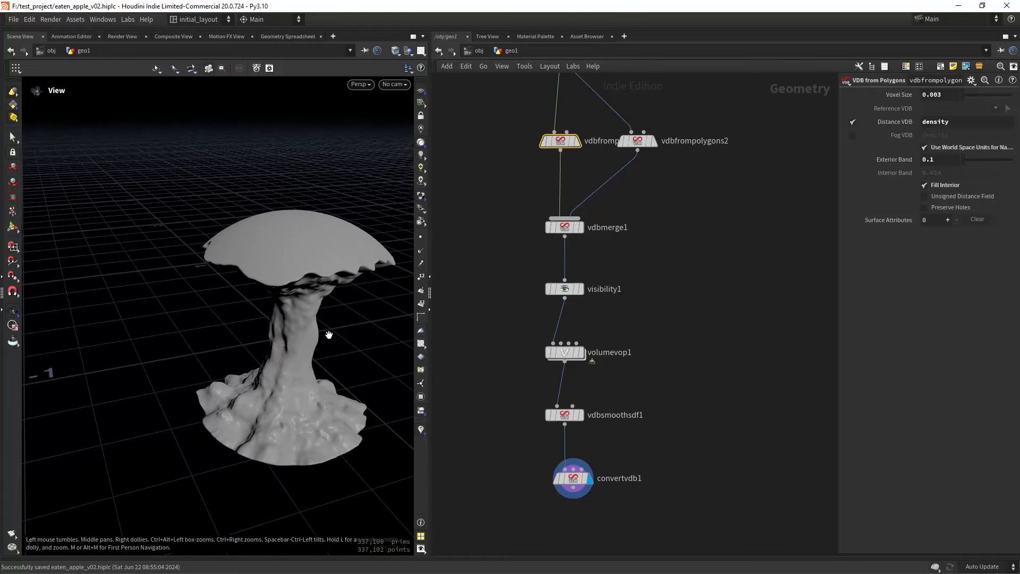
left_click_drag(330, 334, 318, 353)
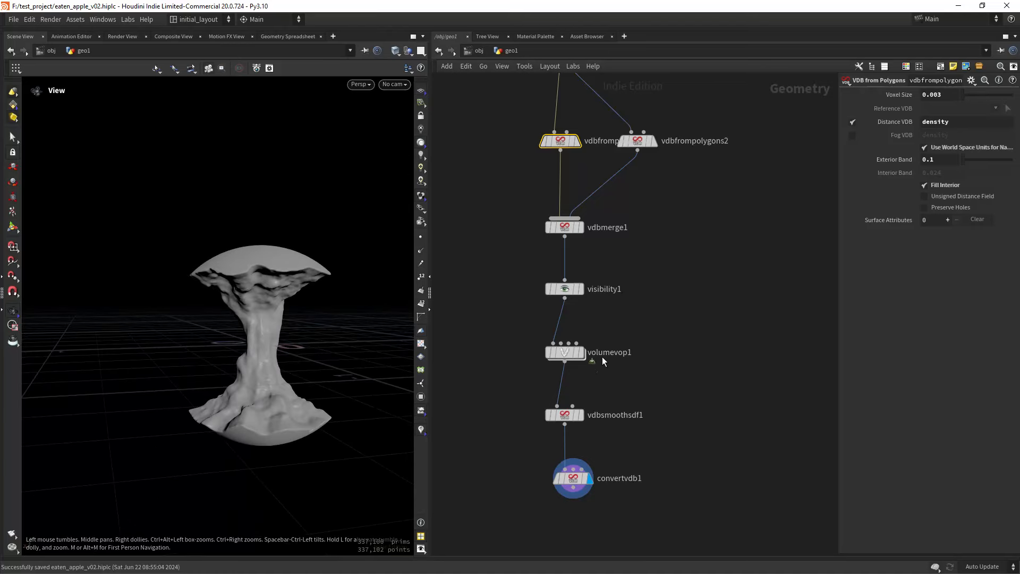
- Add an Attribute from Volume node, wiring convertvdb1 into its first input and vdbsmoothsdf1 into its second input
scroll(640, 426, "down", 2)
left_click(577, 449)
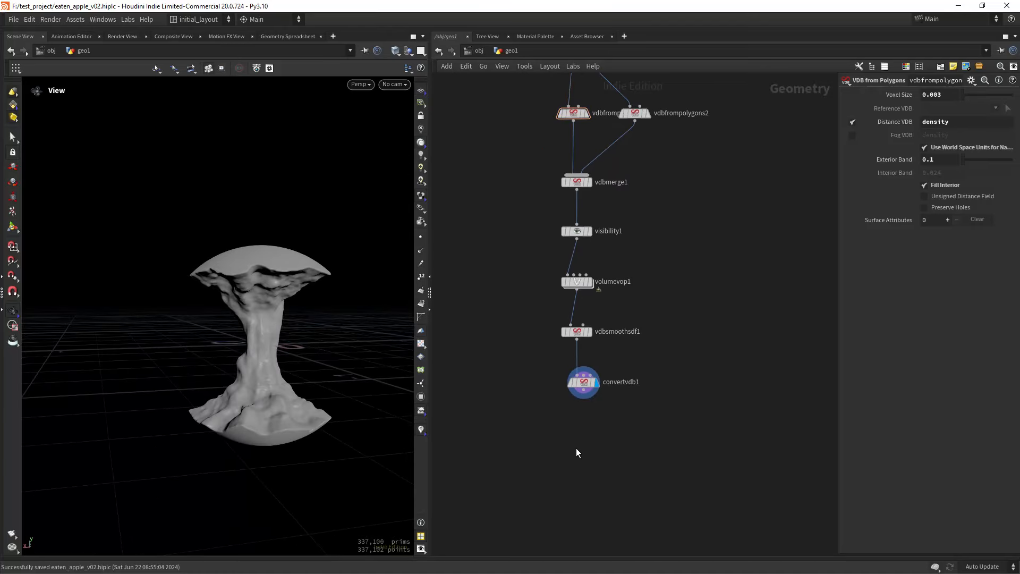
key("Tab")
type("attf")
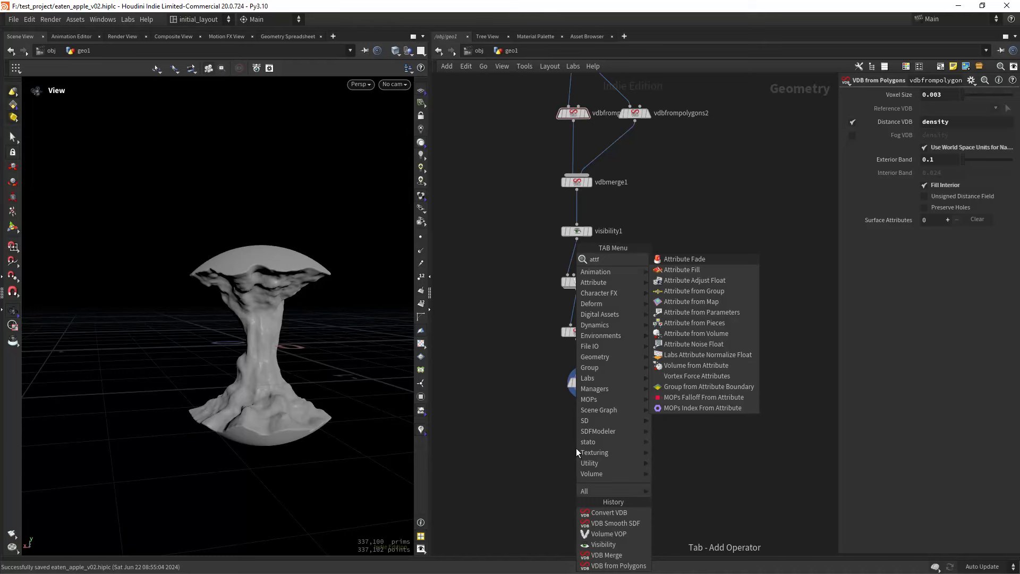
type("vo")
key("Return")
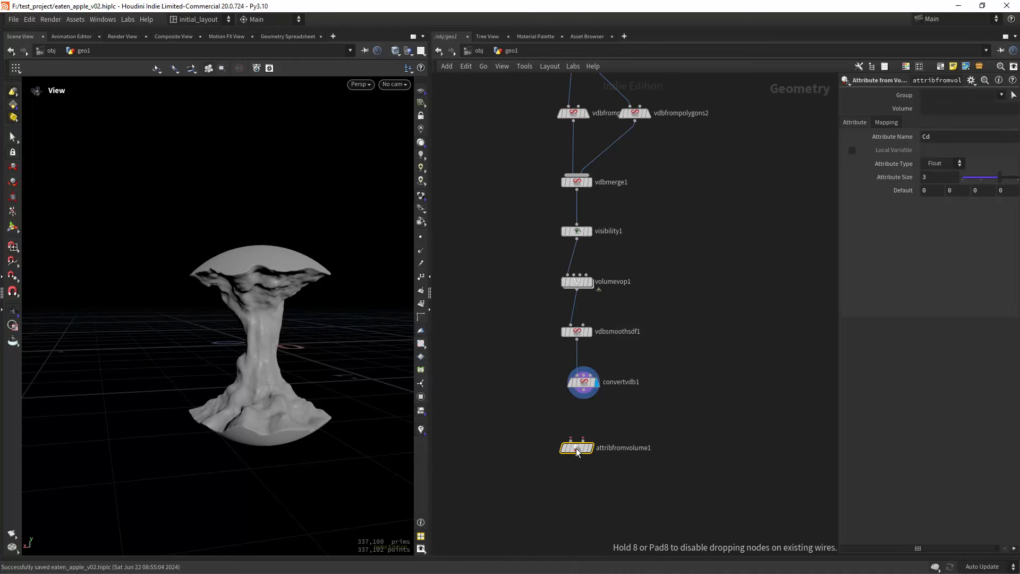
left_click(576, 448)
left_click_drag(583, 385, 571, 440)
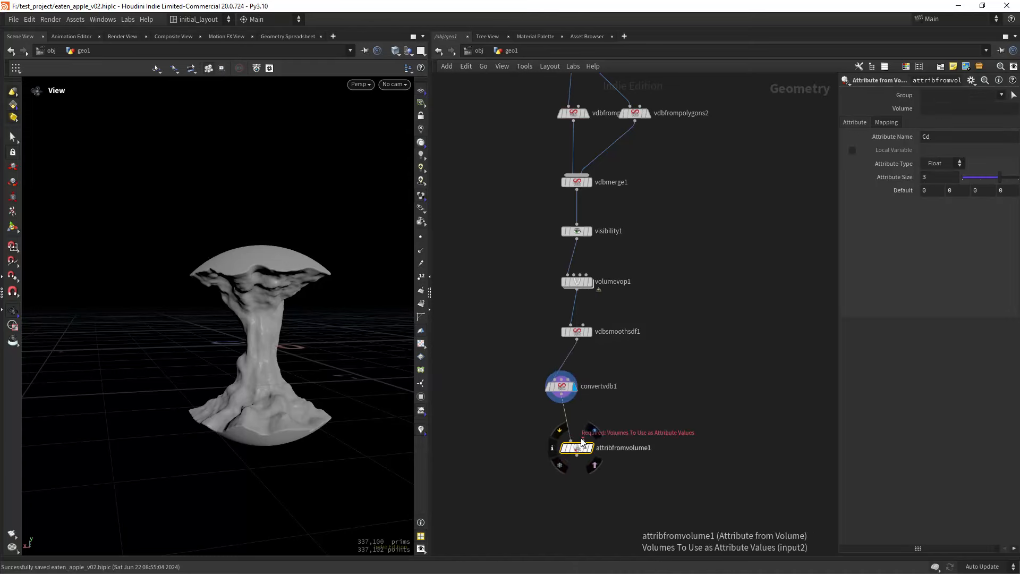
left_click_drag(577, 339, 583, 442)
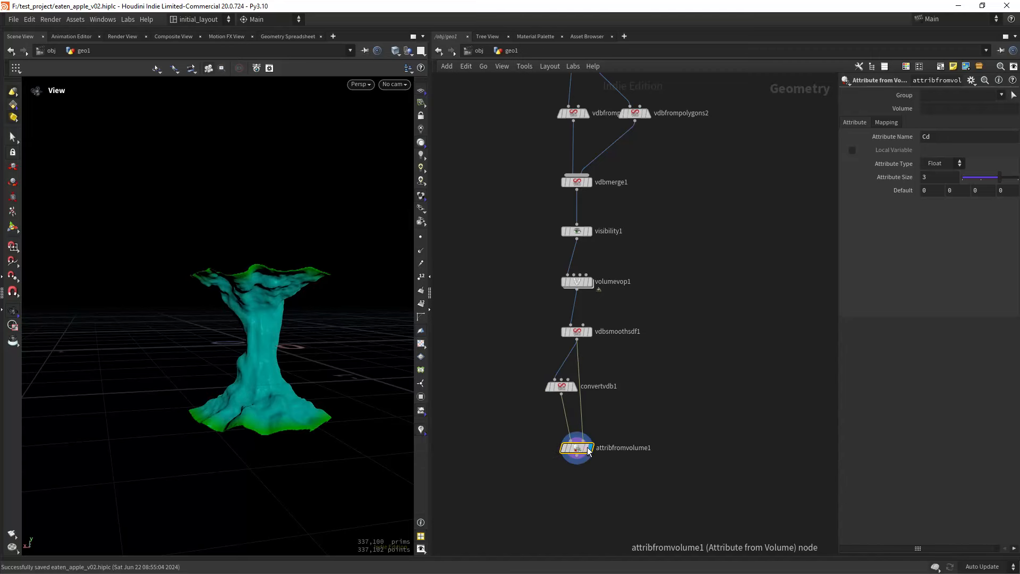
- Set both the source volume and the attribute name of attribfromvolume1 to inside
left_click(930, 110)
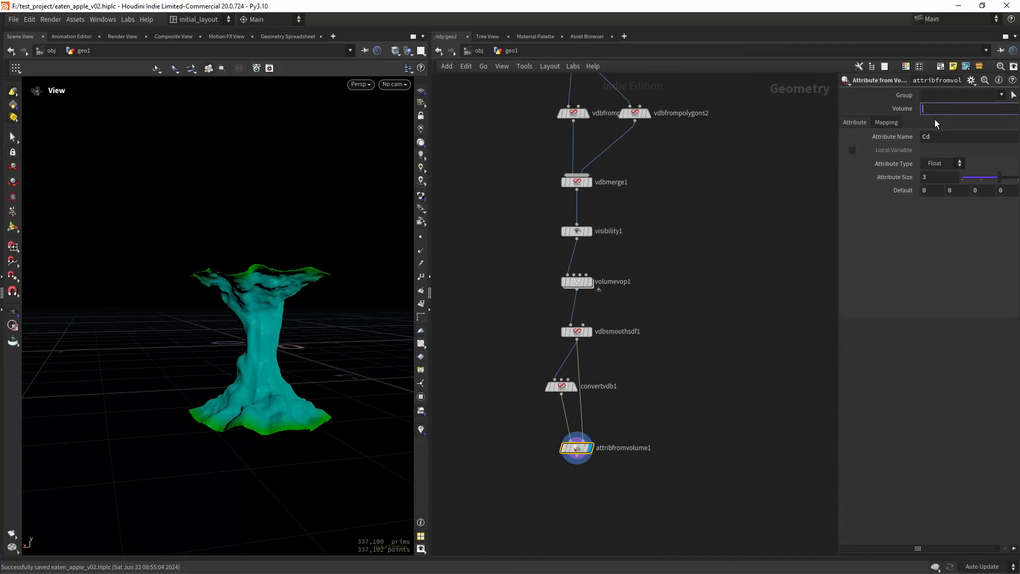
type("inside")
key("Return")
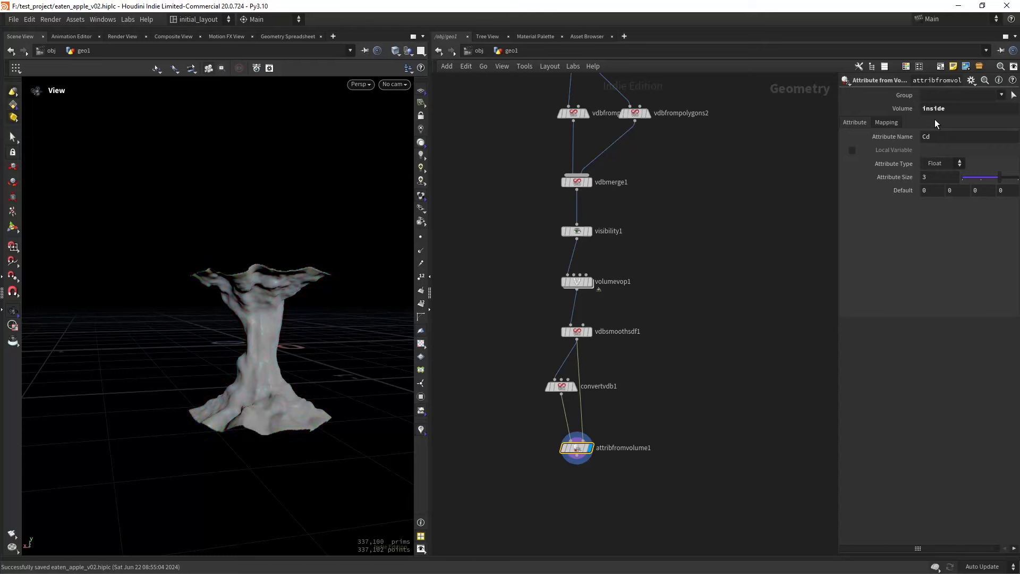
left_click(916, 139)
type("inside")
key("Return")
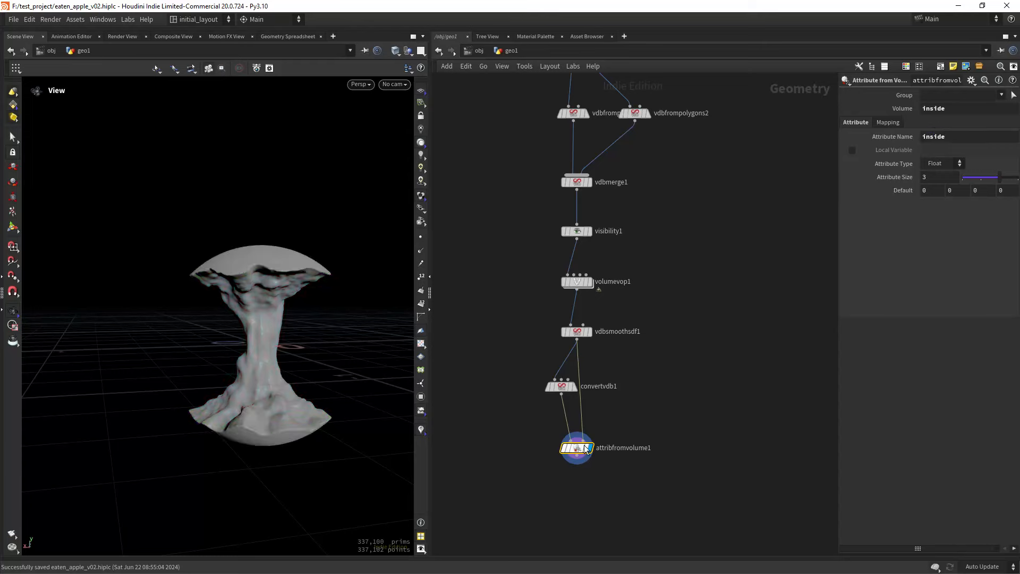
- Open attribfromvolume1's node info and visualize the inside point attribute in the viewport
left_click(554, 447)
left_click(631, 350)
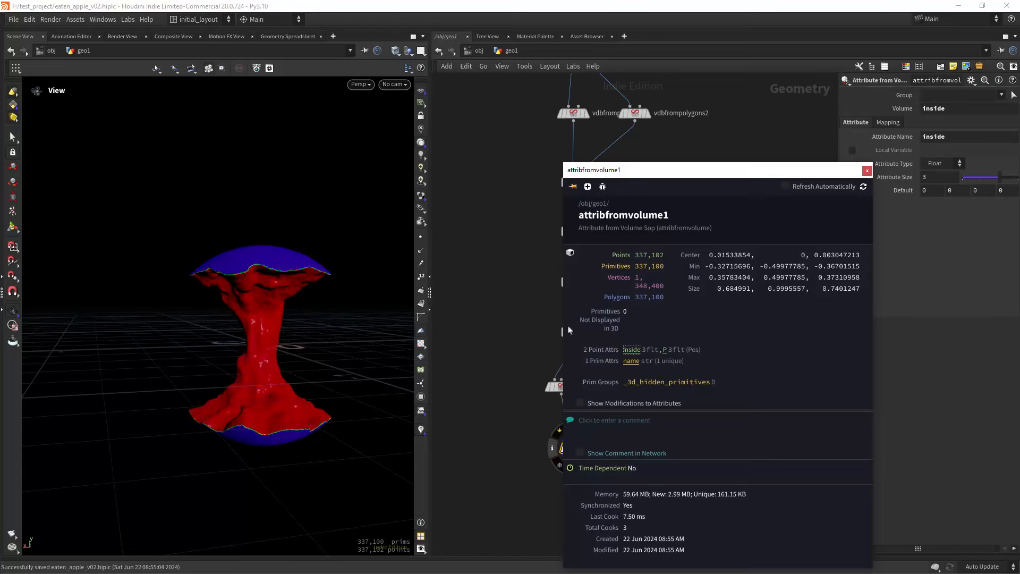
- Turn off the viewport visualization of attribfromvolume1's inside point attribute after inspecting the colours on the core, and close the node info
scroll(357, 255, "up", 5)
left_click_drag(313, 316, 308, 337)
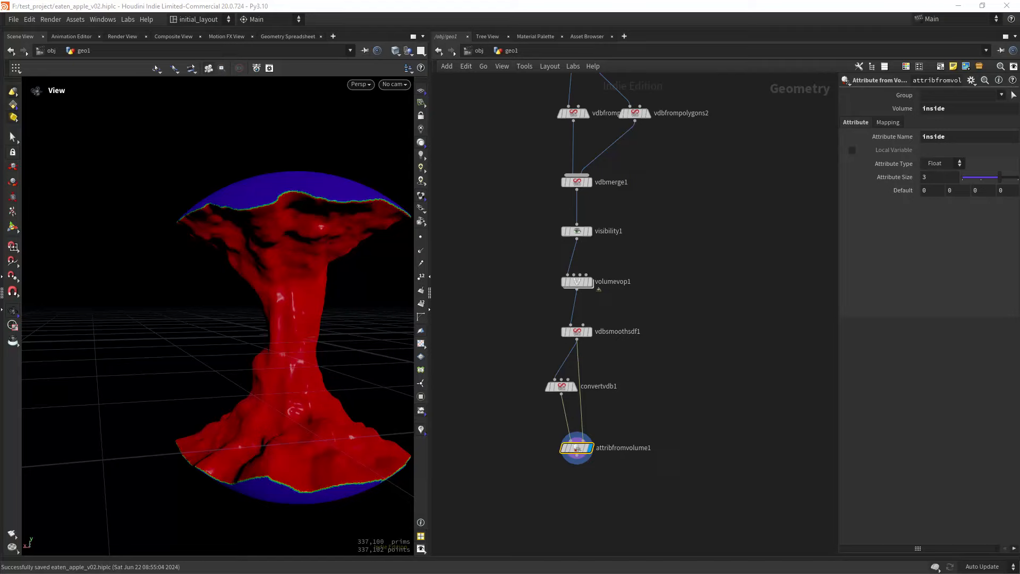
left_click_drag(364, 255, 312, 120)
left_click_drag(299, 179, 281, 349)
scroll(273, 297, "up", 2)
middle_click_drag(272, 291, 255, 312)
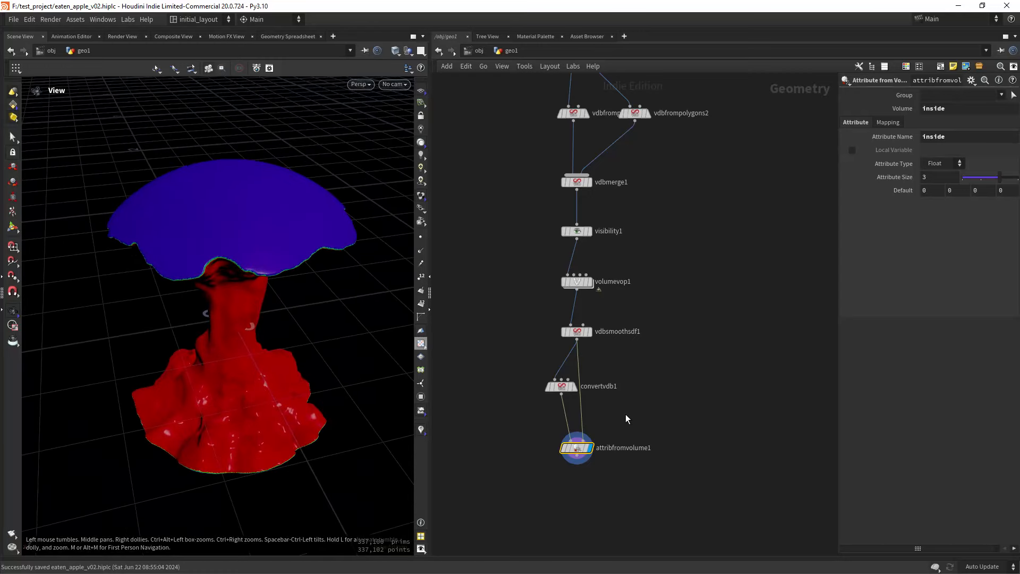
middle_click_drag(588, 499, 588, 454)
scroll(586, 439, "up", 2)
left_click(548, 394)
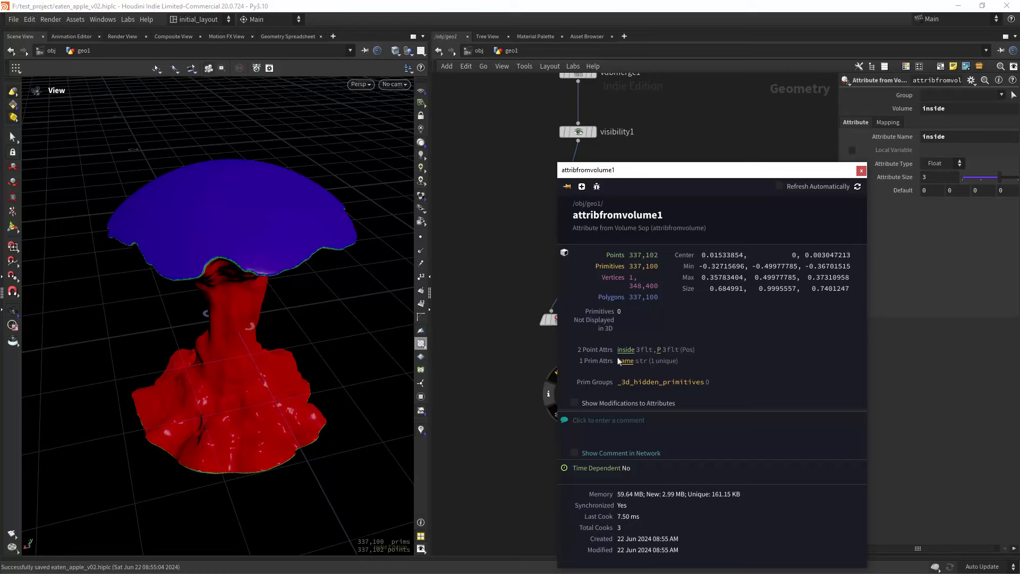
left_click(861, 170)
scroll(585, 398, "up", 4)
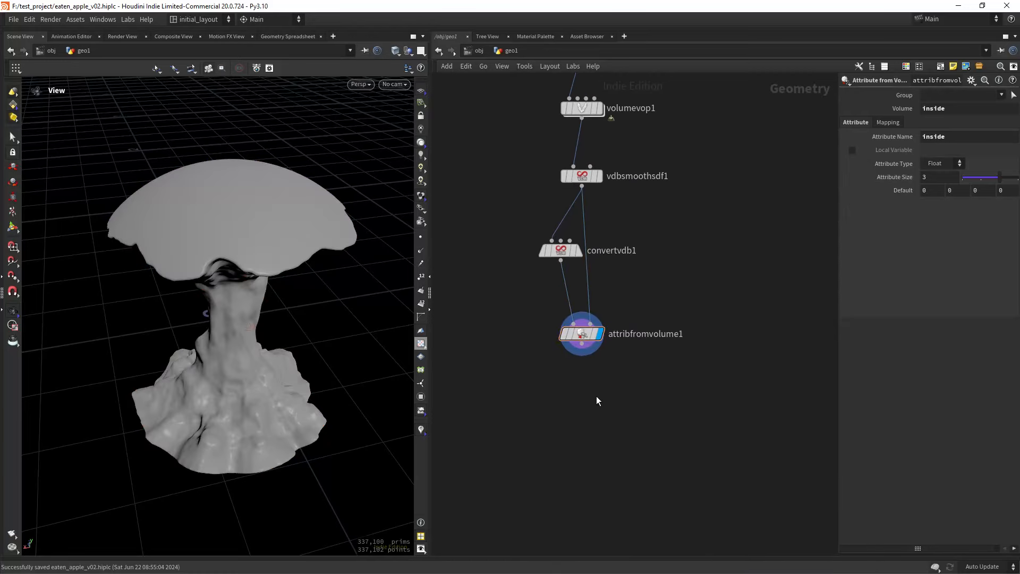
- Add a Remesh node below attribfromvolume1 and set its target size to 0.08
key("Tab")
type("reme")
key("Return")
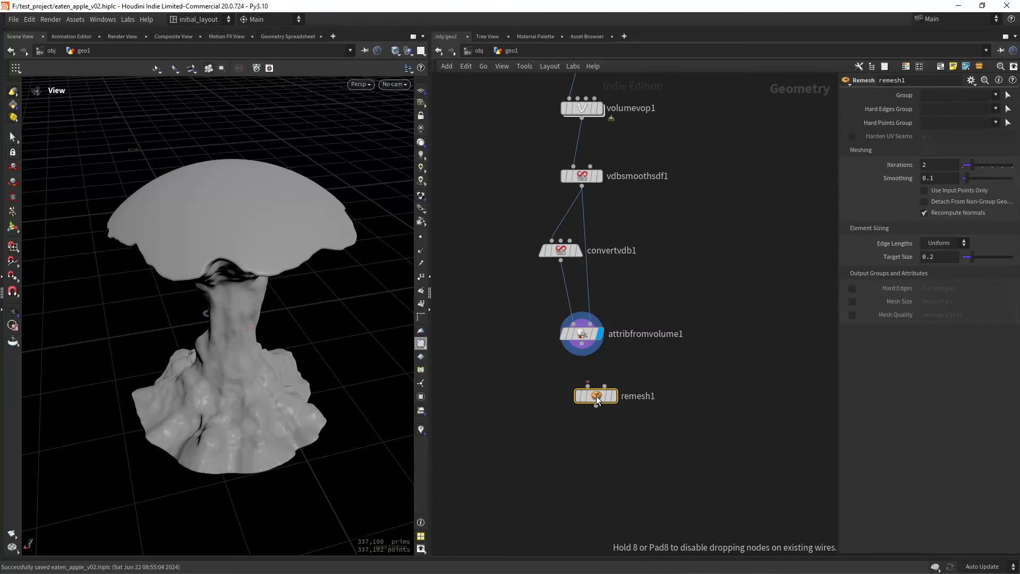
left_click(596, 398)
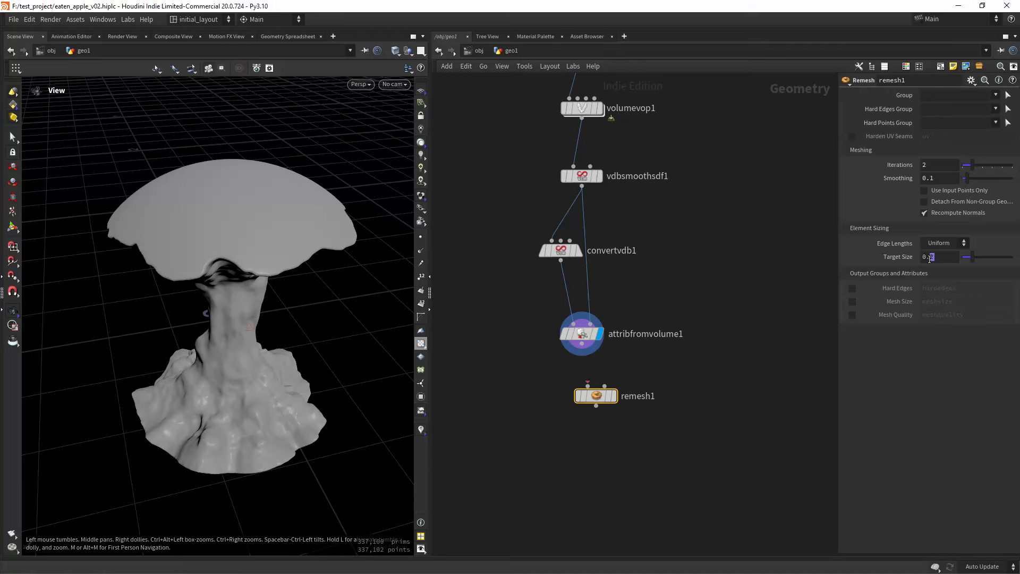
double_click(935, 256)
type("08")
key("Return")
- Wire attribfromvolume1 into remesh1's first input and show the remeshed core with wireframe over shading
left_click_drag(589, 396, 617, 399)
left_click_drag(582, 345, 614, 390)
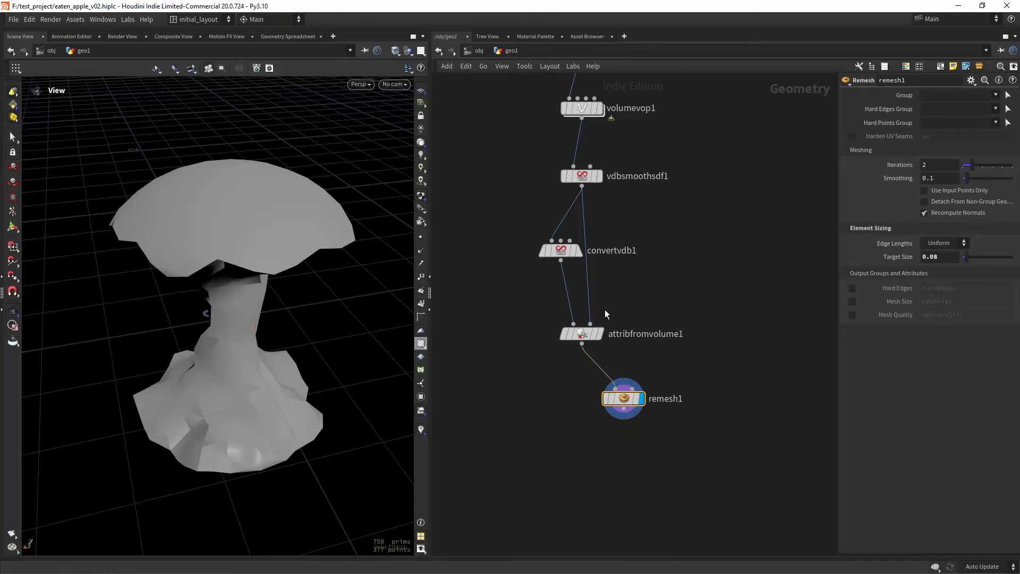
key("shift+w")
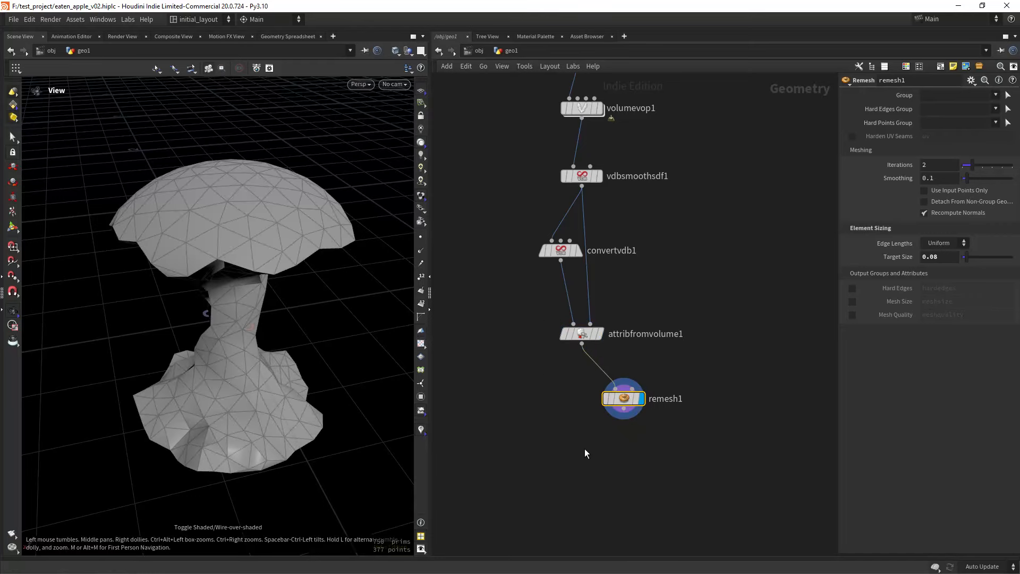
- Add a Lattice node, wiring attribfromvolume1 into its first input and remesh1 into its second input
middle_click_drag(584, 449, 573, 439)
key("Tab")
type("latti")
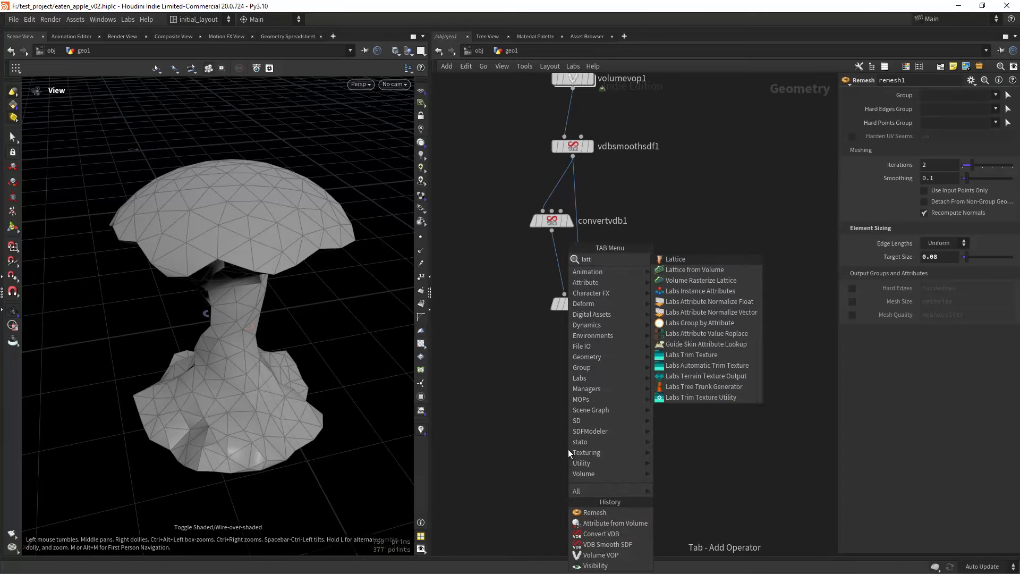
key("Return")
left_click(568, 449)
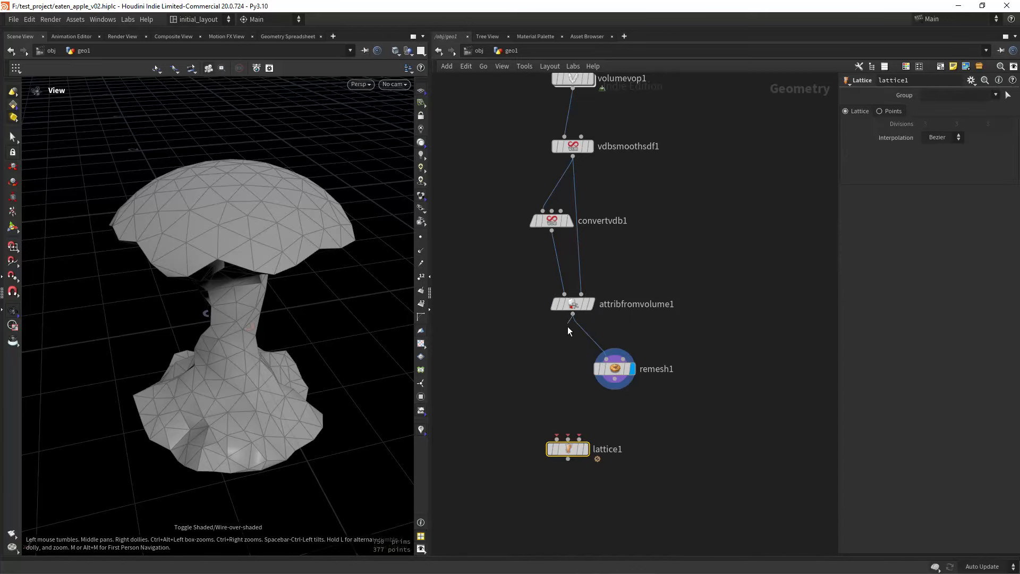
left_click_drag(572, 315, 581, 460)
left_click_drag(615, 379, 617, 465)
- Add an Edit node fed by remesh1 and wire its output into lattice1's third input
key("Tab")
type("edit")
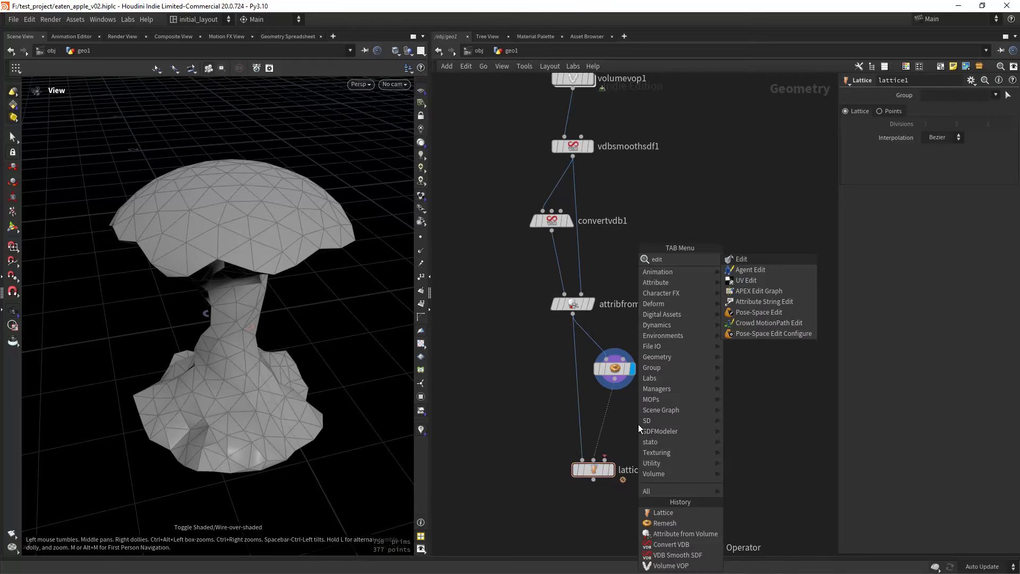
key("Return")
left_click(639, 424)
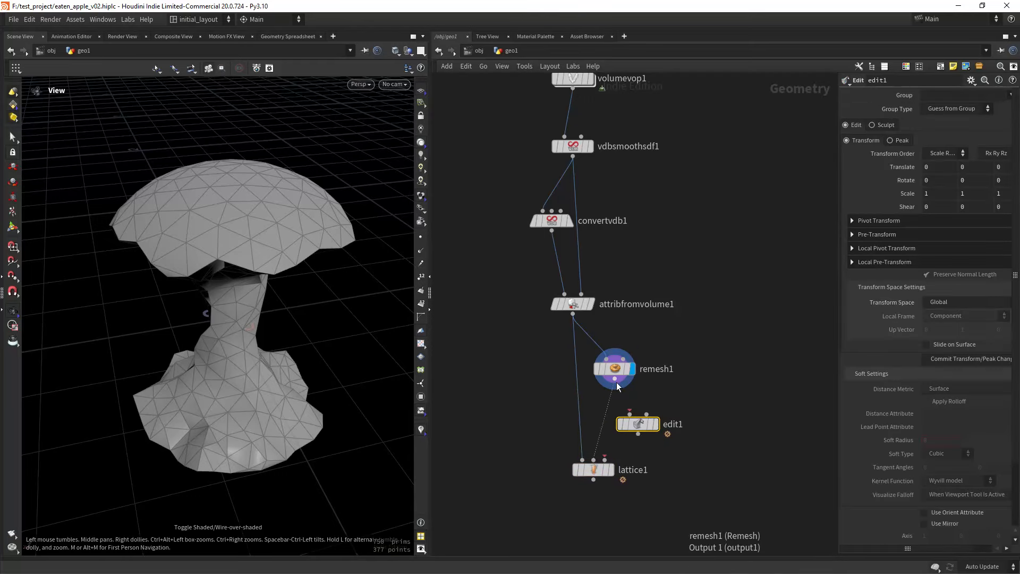
left_click_drag(615, 381, 608, 473)
- Display lattice1 and switch its deformation type from Lattice to Points
left_click(611, 471)
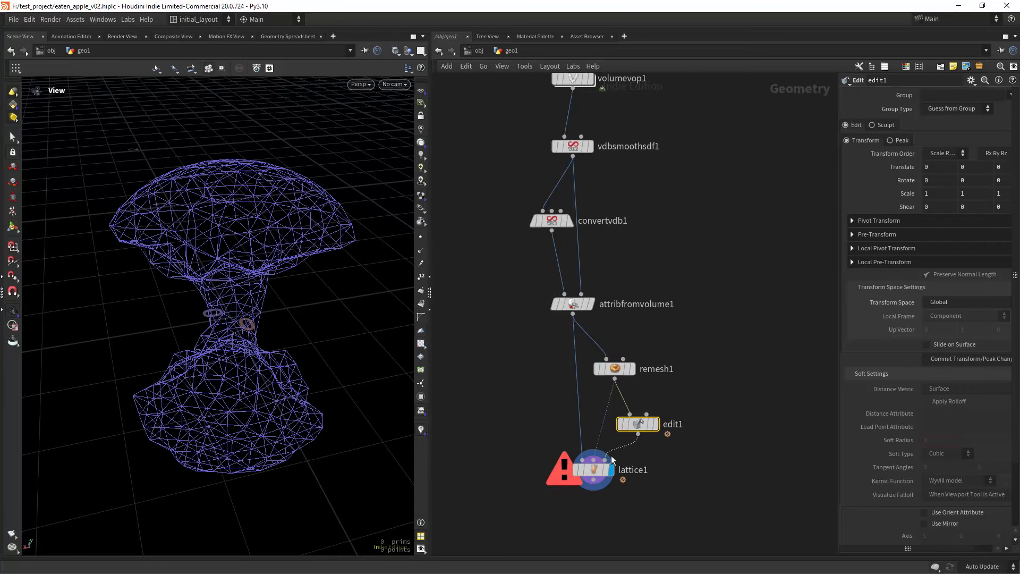
left_click(594, 470)
left_click(879, 112)
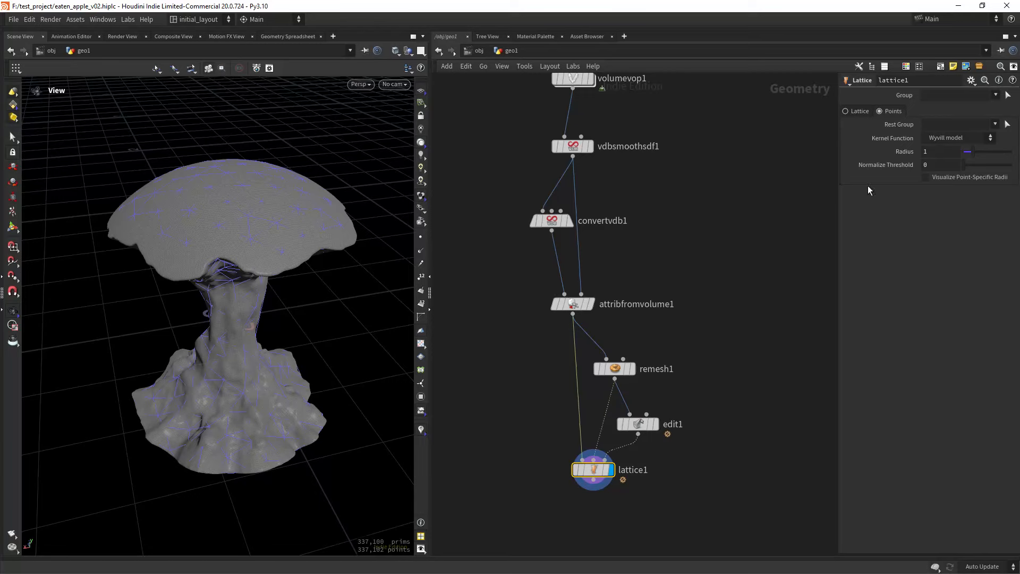
- Display and select edit1, activate the Select tool and unlock secure selection
left_click(656, 424)
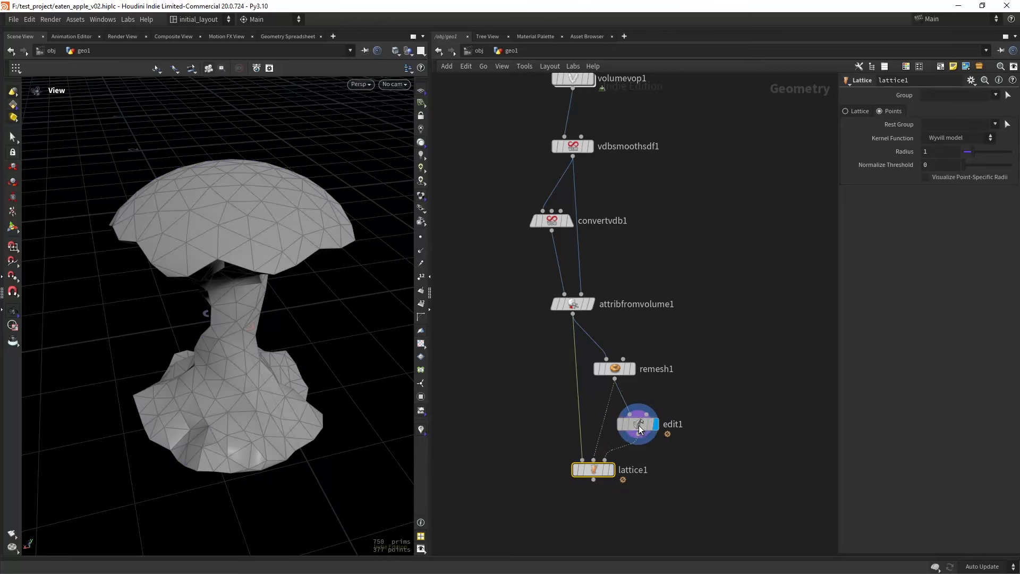
left_click(640, 429)
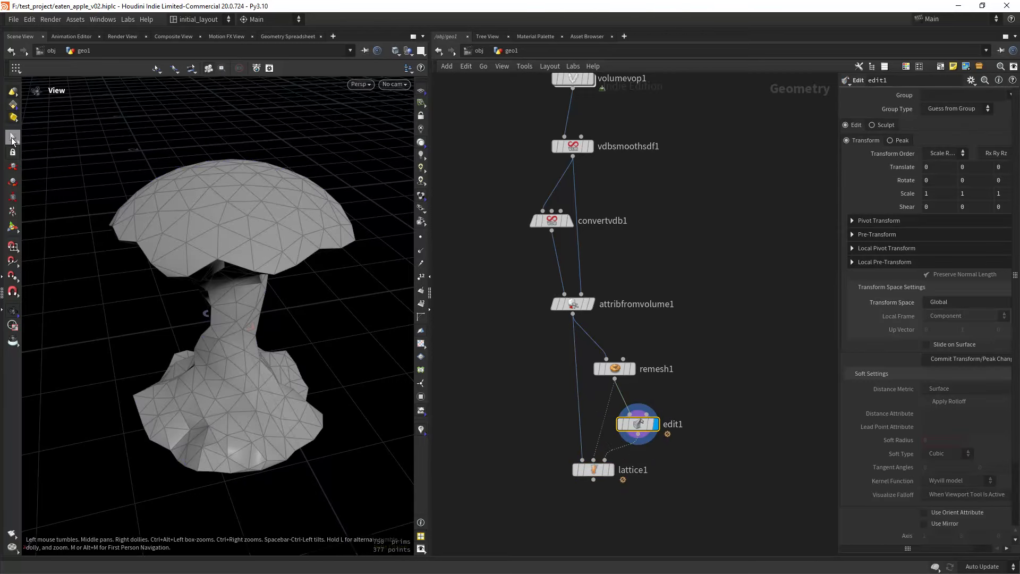
left_click(11, 141)
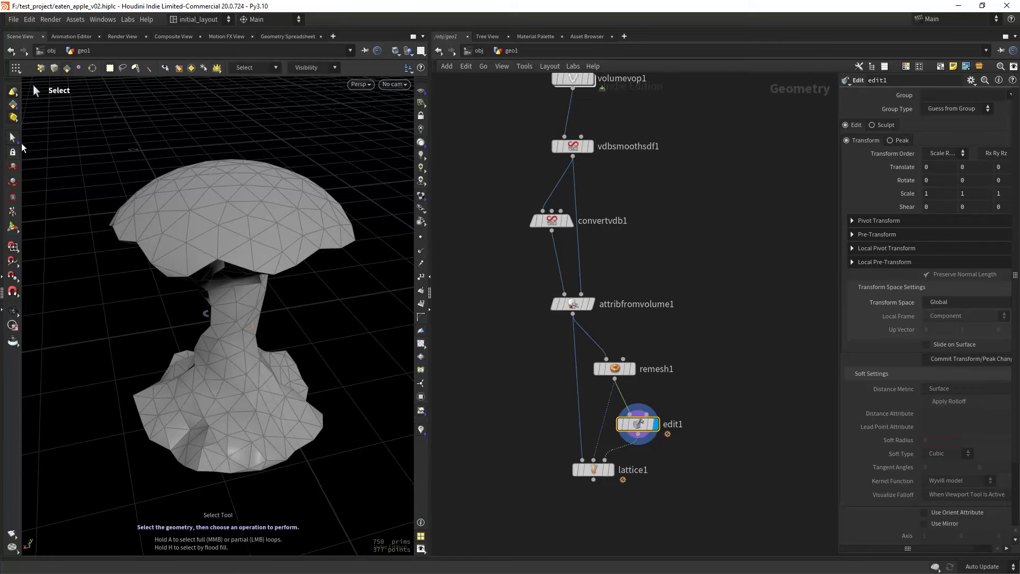
left_click_drag(243, 177, 183, 241, "alt")
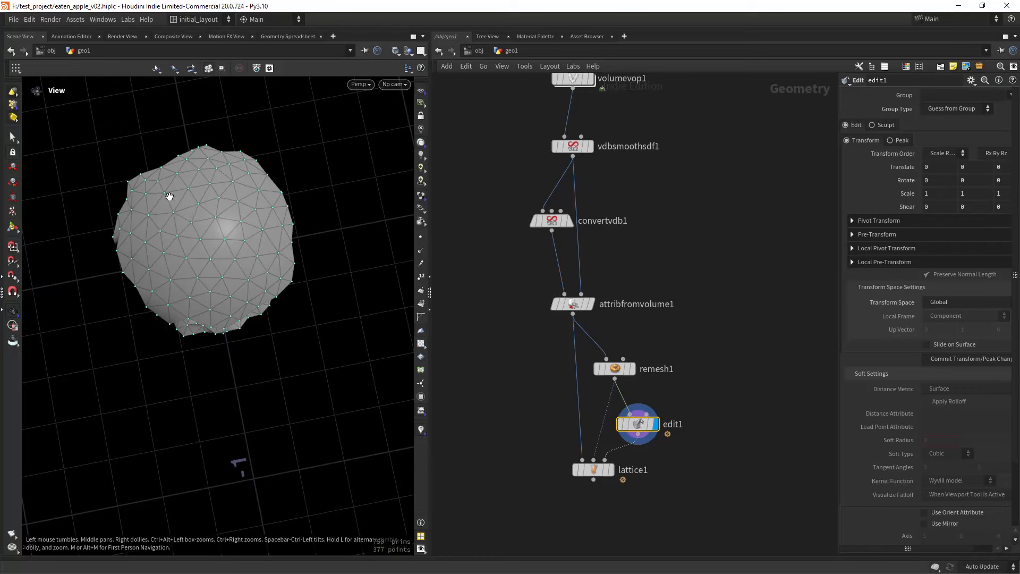
left_click(13, 153)
- Select the point at the centre of the apple's top and activate edit1's move handle on it
right_click_drag(180, 204, 198, 218, "alt")
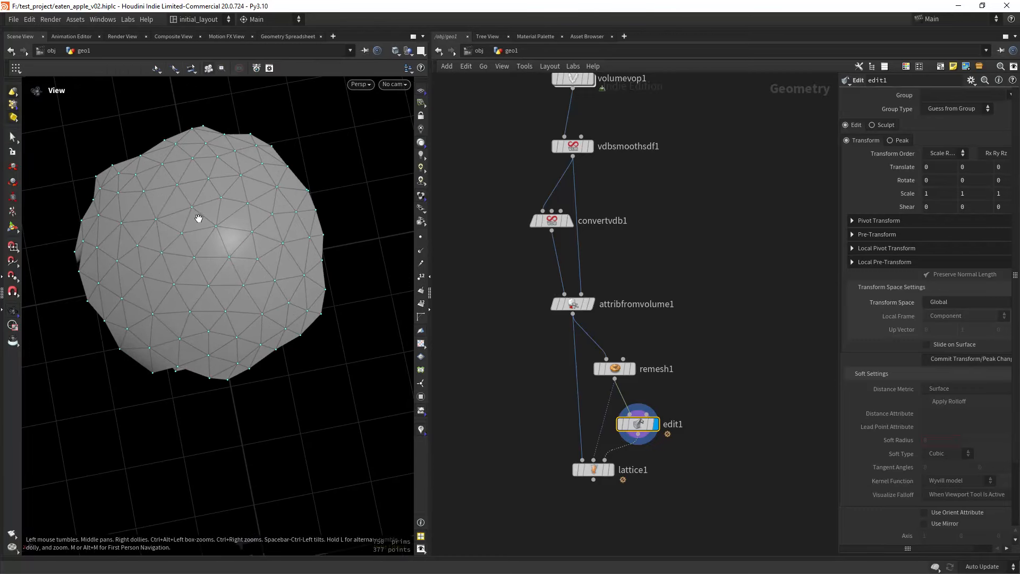
left_click_drag(198, 218, 205, 228, "alt")
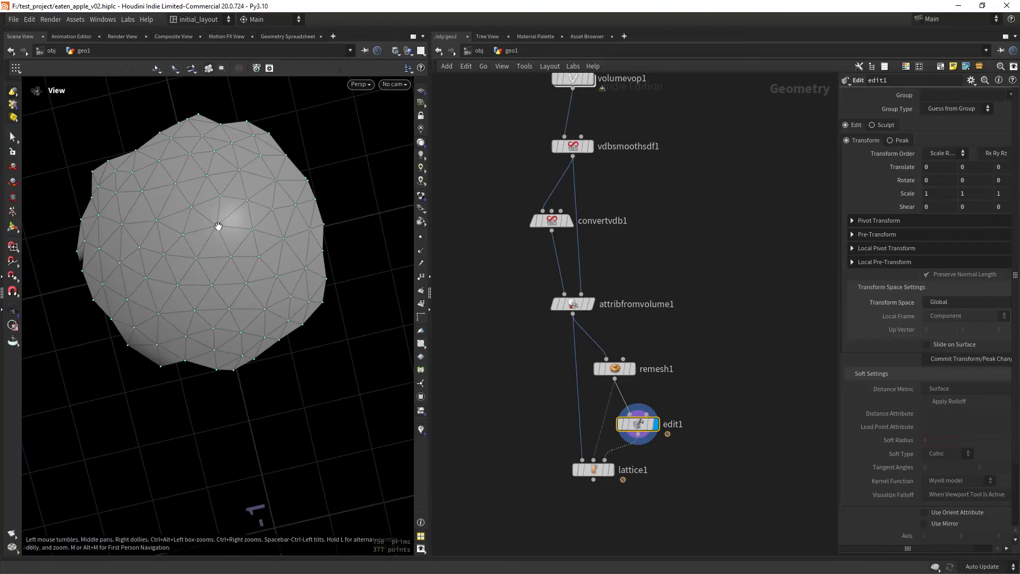
key("space+2")
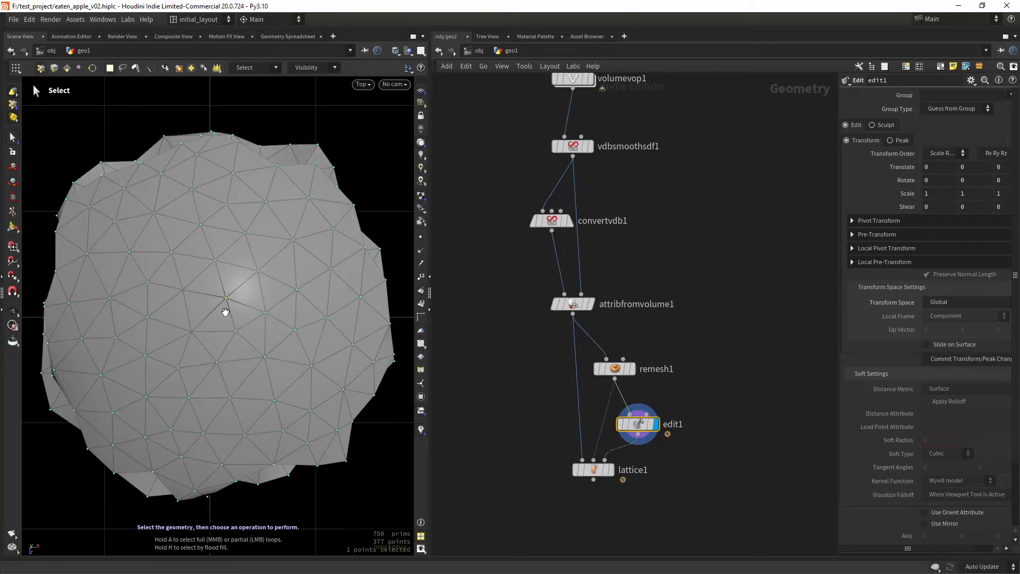
key("space+1")
mouse_move(240, 290)
left_mouse_down("alt")
mouse_move(242, 245)
mouse_move(231, 289)
left_mouse_up("alt")
key("Escape")
key("Return")
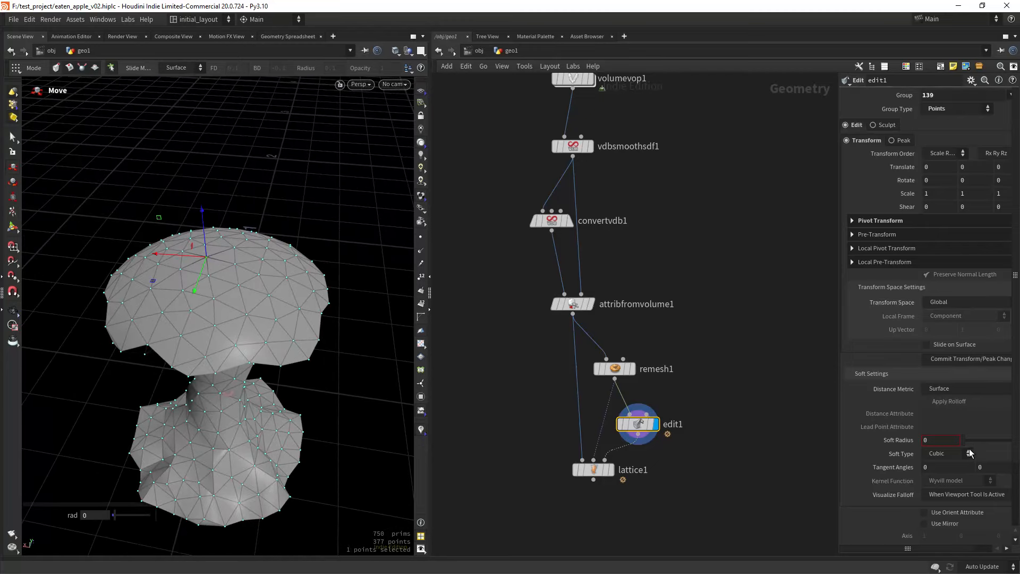
- Try pushing the selected top point down with a soft radius of 0.165
left_click_drag(964, 440, 974, 439)
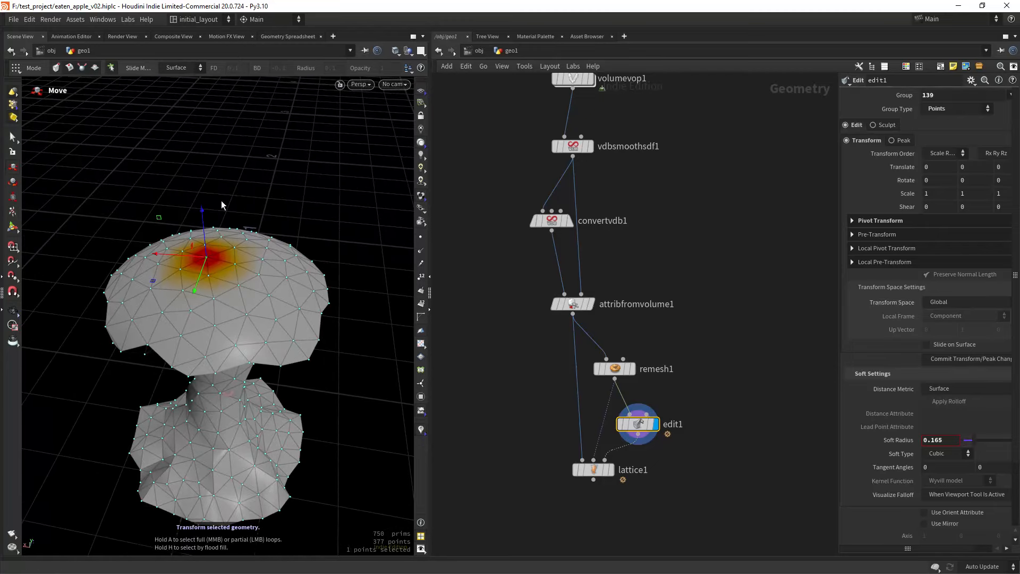
scroll(221, 200, "up", 5)
left_click_drag(194, 245, 197, 272)
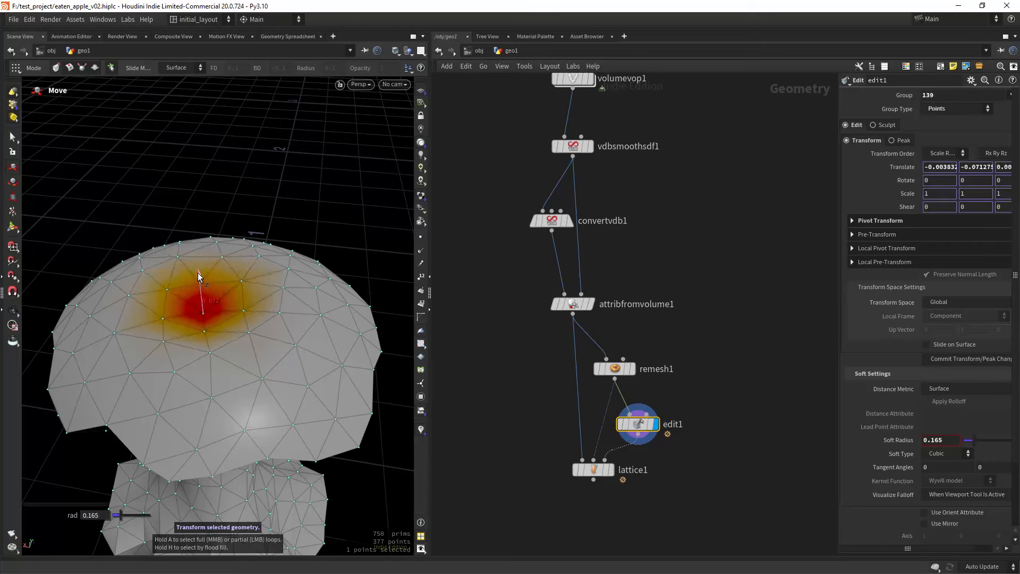
key("ctrl+z")
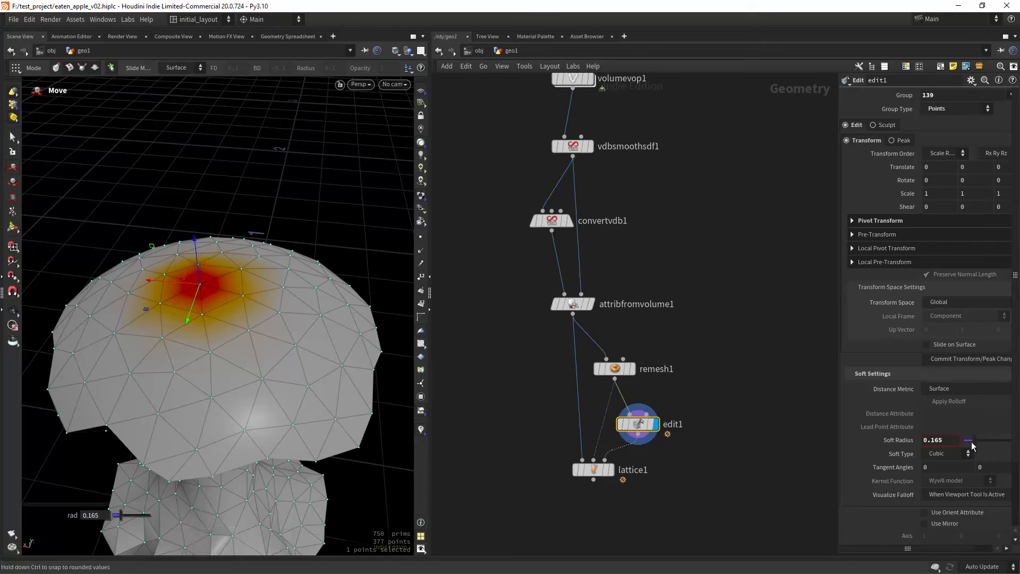
- Set edit1's soft radius to 0.149 and push the top centre point down by about 0.09
left_click_drag(973, 445, 975, 445)
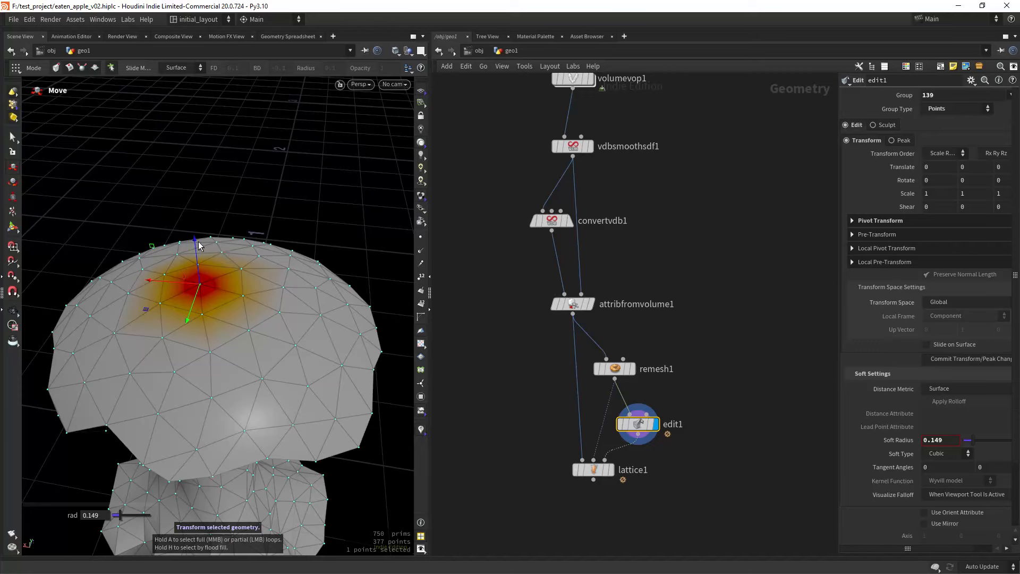
left_click_drag(197, 244, 202, 283)
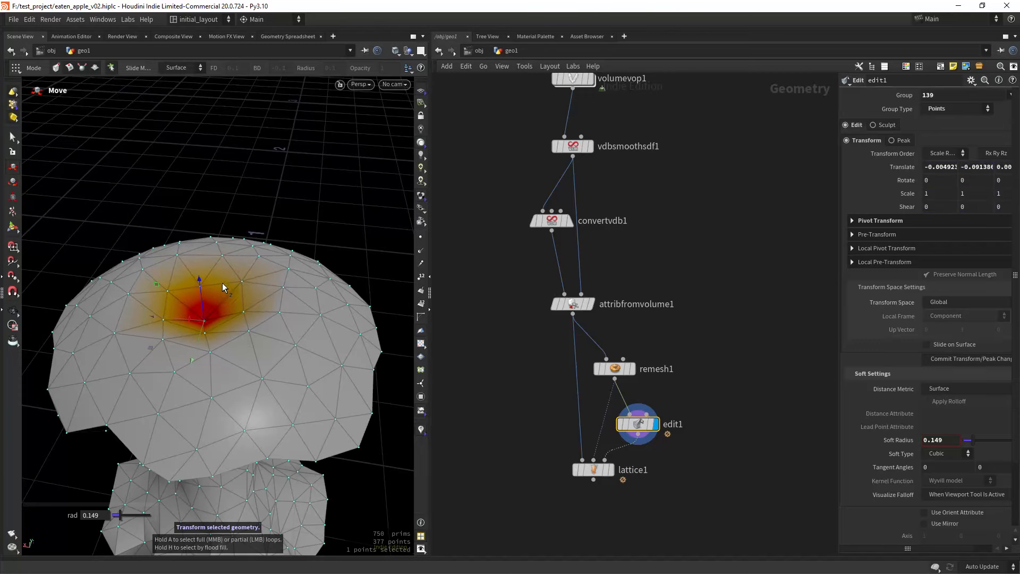
left_click_drag(271, 295, 241, 303, "alt")
- Select three points surrounding the dent on top of the low-poly core
left_click(12, 137)
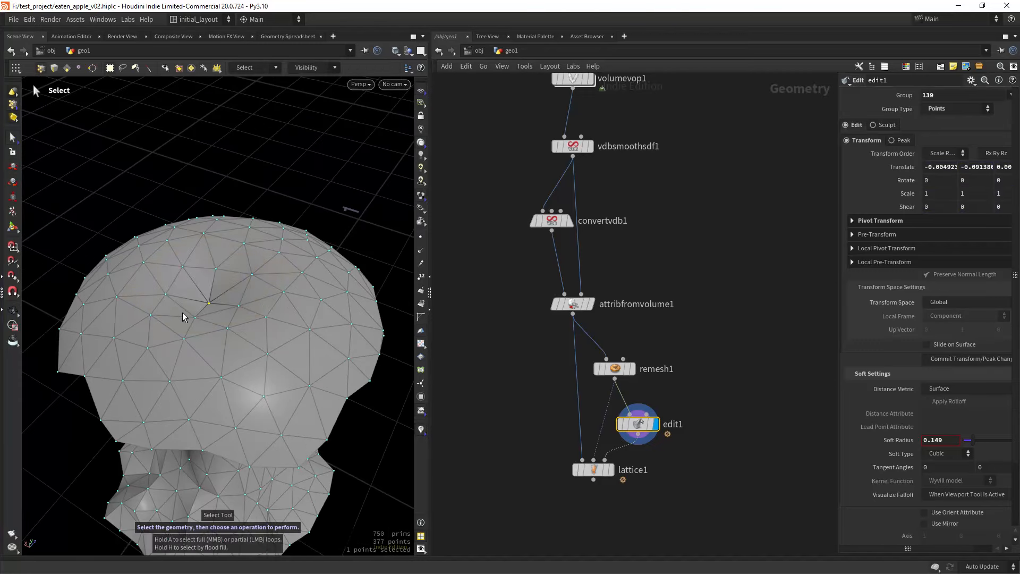
left_click(195, 318)
left_click(182, 267, "shift")
left_click(266, 280, "shift")
mouse_move(248, 326)
left_mouse_down()
mouse_move(223, 303)
mouse_move(239, 312)
left_mouse_up()
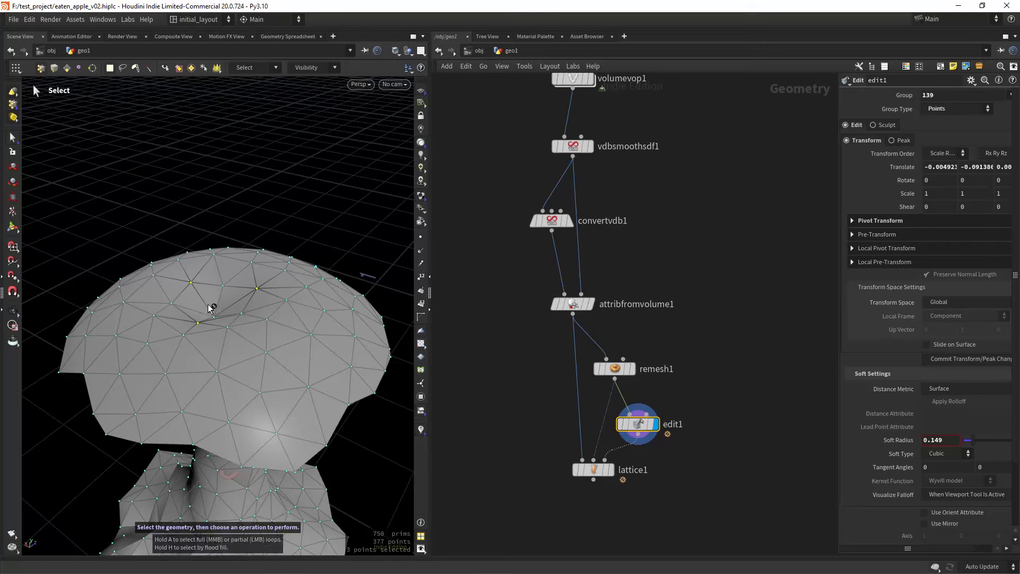
- Try raising the three points around the dent with the 0.149 soft radius
key("t")
left_click_drag(205, 252, 205, 227)
key("ctrl+z")
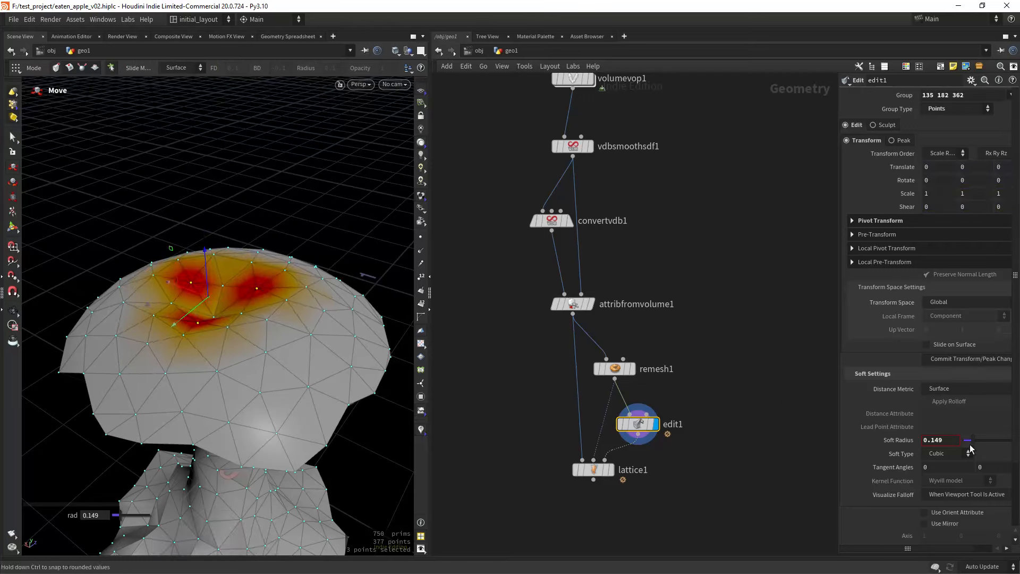
- Set the soft radius to 0.116 and raise the three points around the dent by about 0.06
left_click_drag(972, 441, 970, 441)
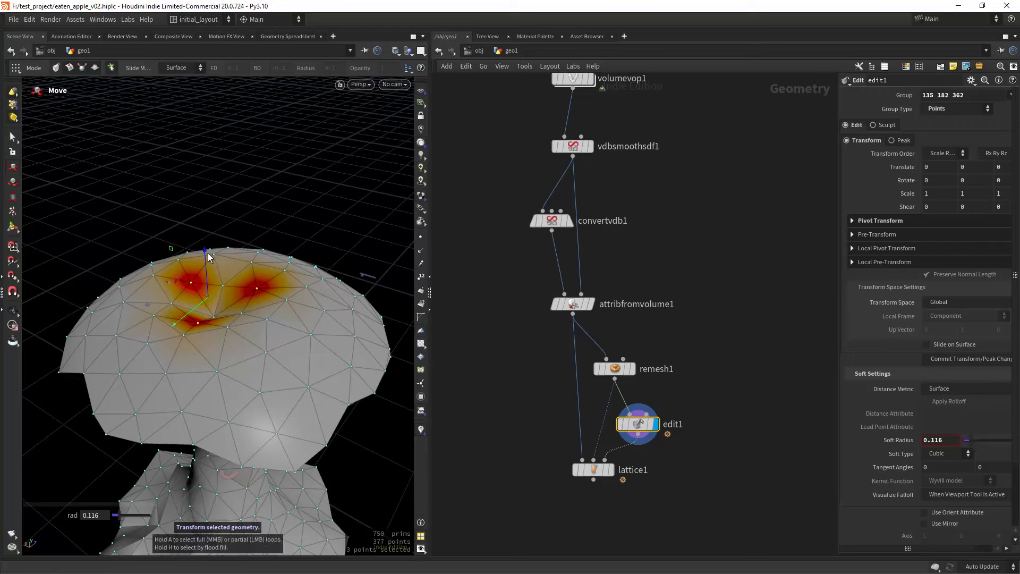
left_click_drag(206, 250, 203, 221)
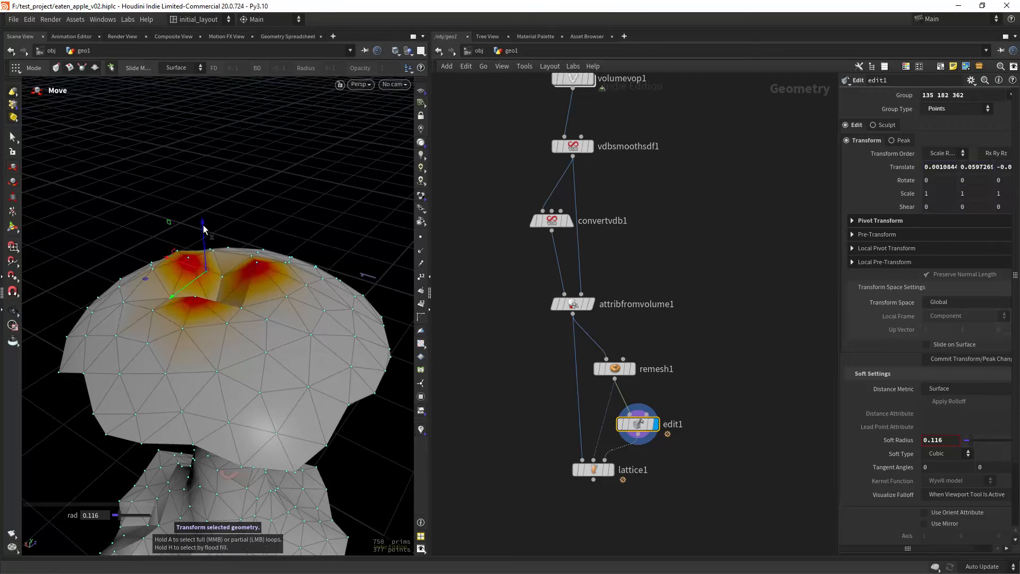
left_click(16, 314)
- Save the scene and display lattice1 to show the edit on the high-resolution core
left_click_drag(235, 323, 249, 248)
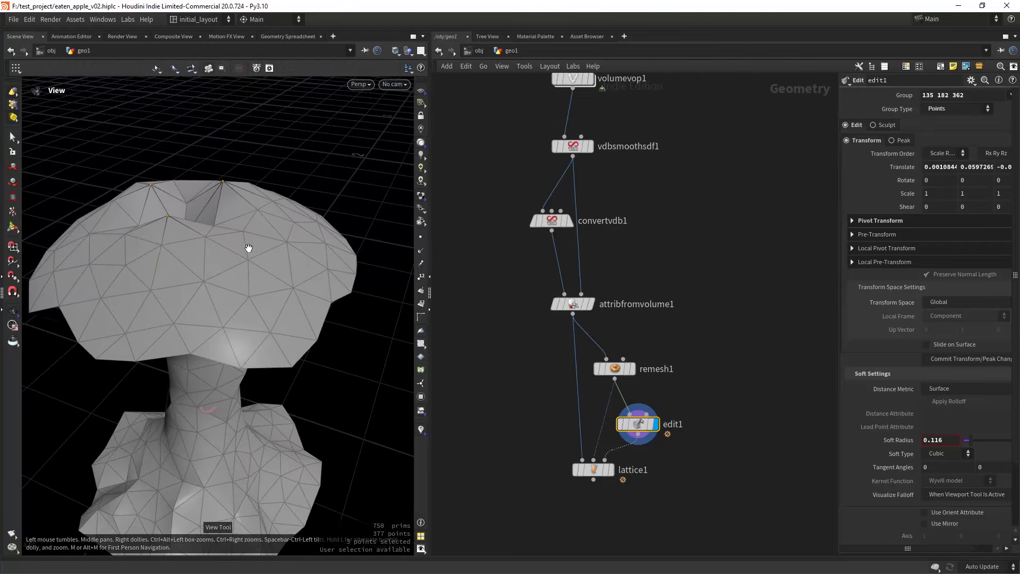
key("ctrl+s")
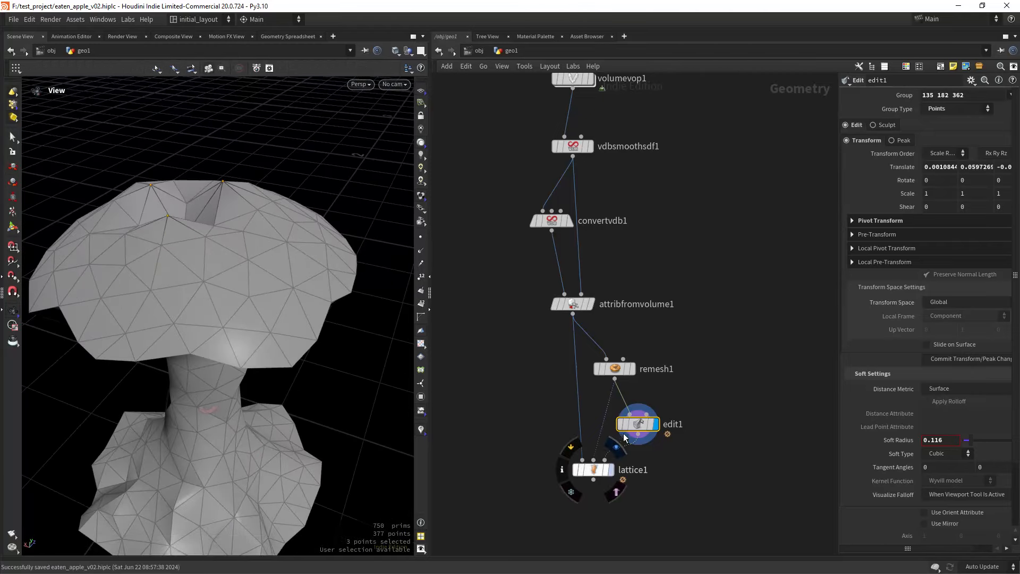
left_click(611, 470)
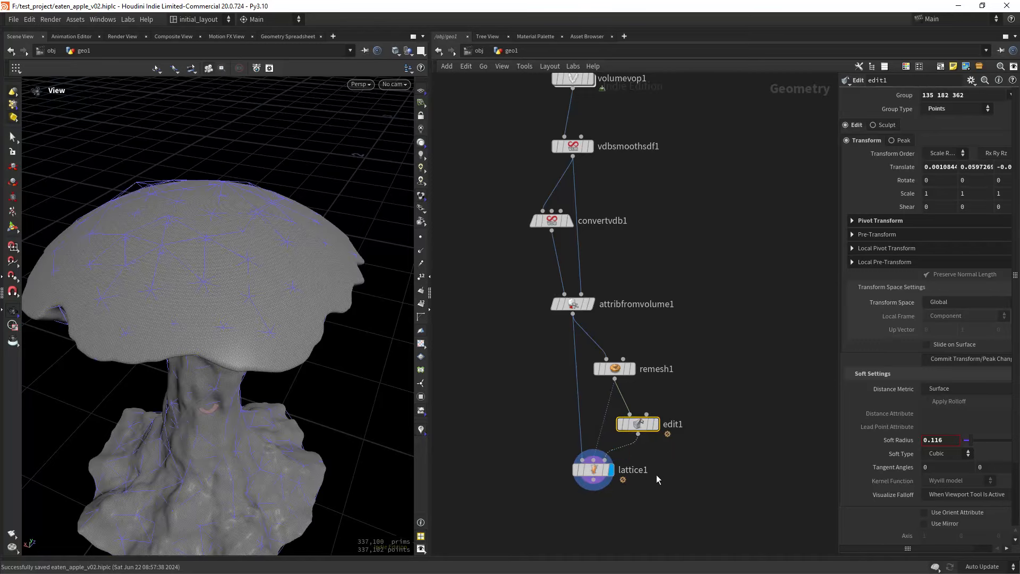
- Add a Null node below lattice1, set it as the displayed output and align it under the lattice
middle_click_drag(611, 534, 599, 455)
key("Tab")
type("null")
key("Return")
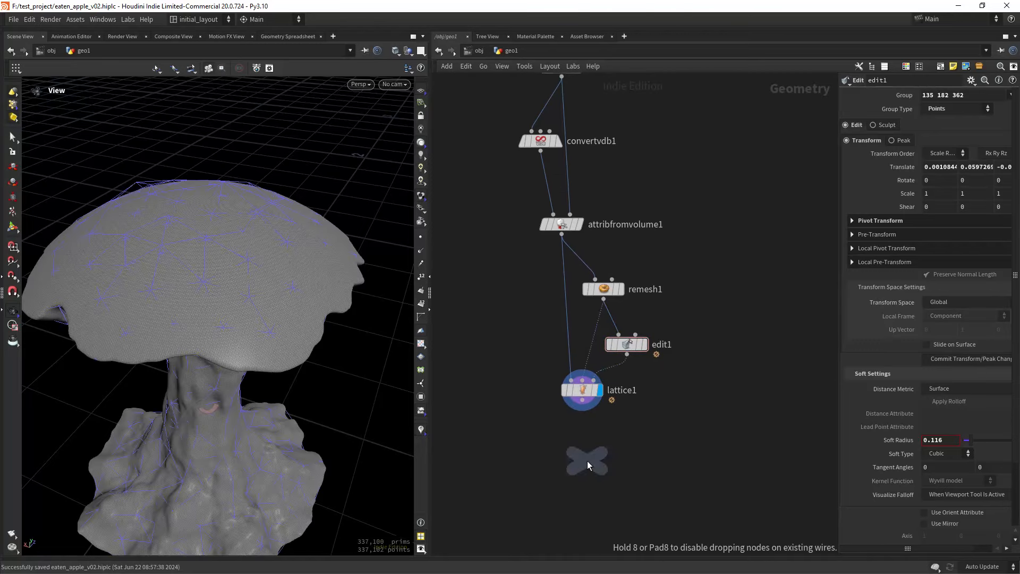
left_click(587, 460)
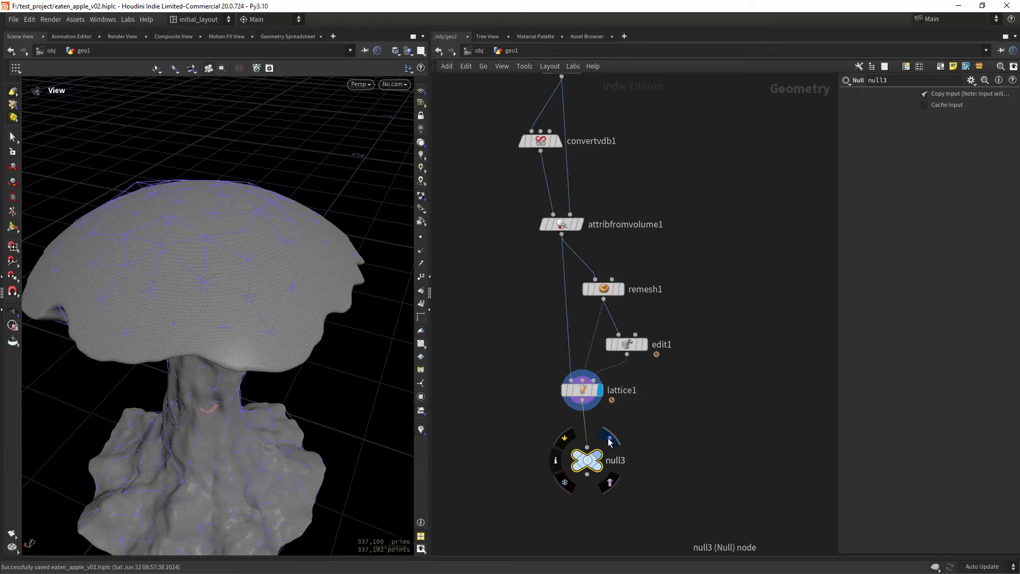
left_click_drag(589, 464, 583, 482)
- Set lattice1's normalize threshold to 0.1 and its radius to 0.1
left_click(582, 390)
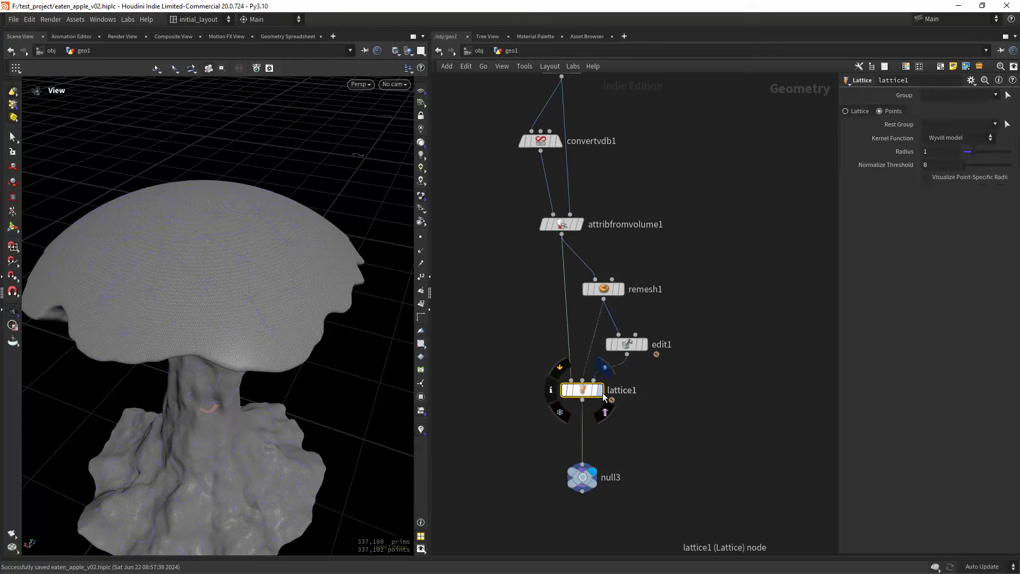
type(".1")
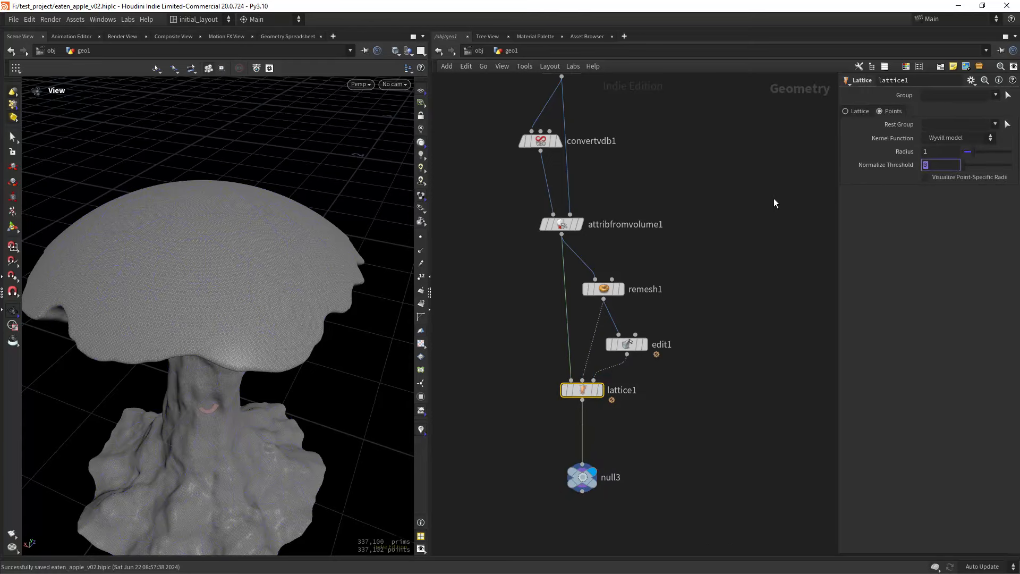
key("Return")
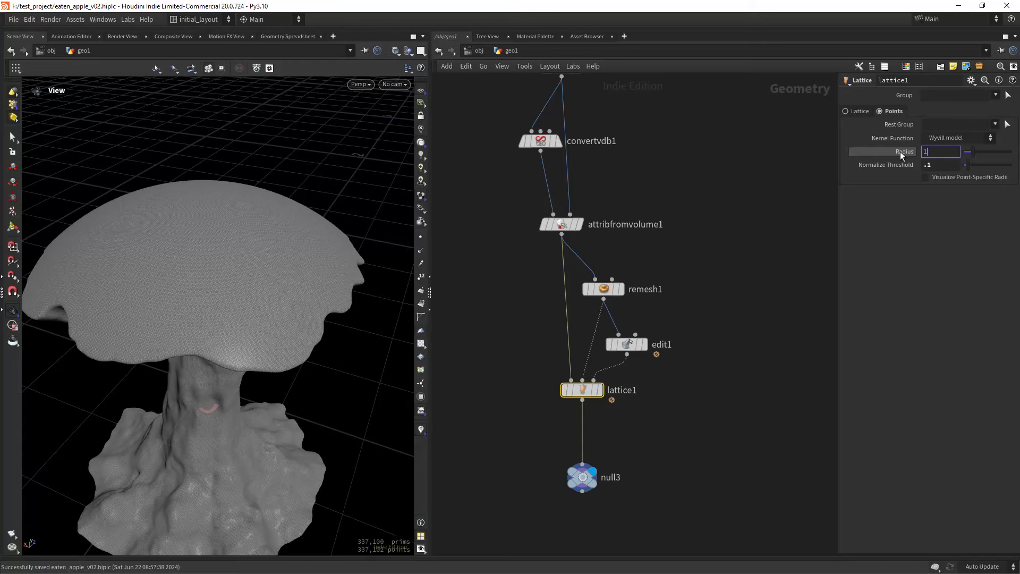
left_click_drag(933, 152, 899, 153)
type(".")
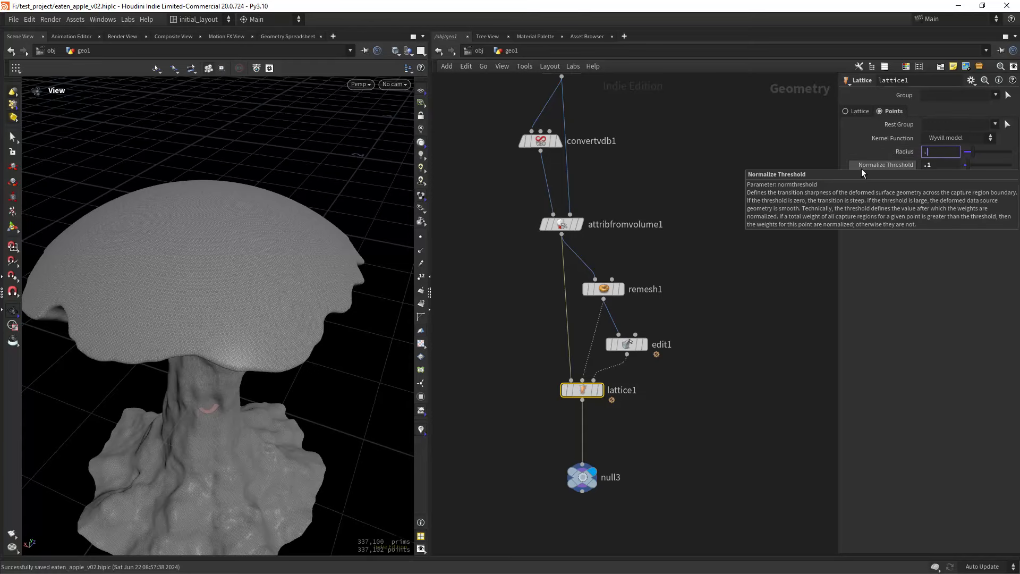
type("1")
key("Return")
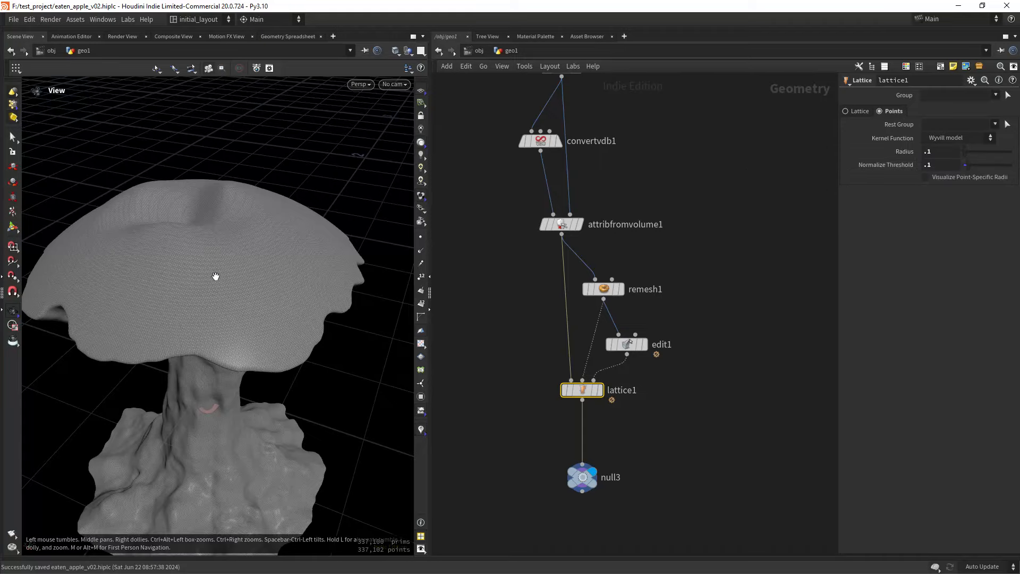
- Display edit1, reselect the three raised points around the dent and lower them to a Y translation of about 0.042
scroll(216, 277, "down", 3)
left_click_drag(205, 305, 271, 269)
right_click_drag(271, 269, 154, 371)
mouse_move(214, 334)
left_mouse_down()
mouse_move(305, 328)
mouse_move(229, 322)
left_mouse_up()
right_click_drag(229, 322, 246, 279)
left_click(643, 343)
left_click(628, 343)
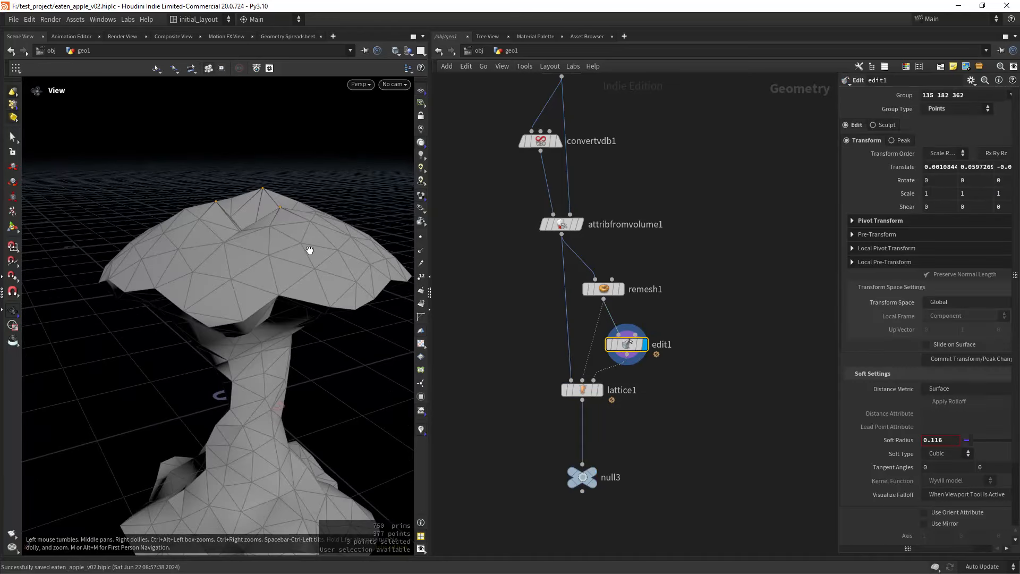
left_click(13, 137)
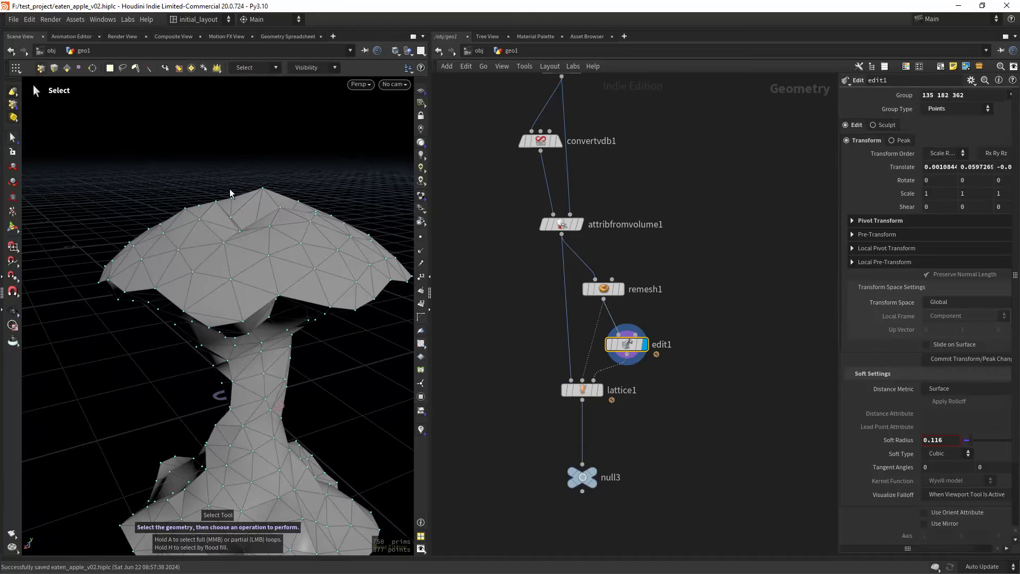
left_click(263, 191)
left_click_drag(262, 208, 221, 194)
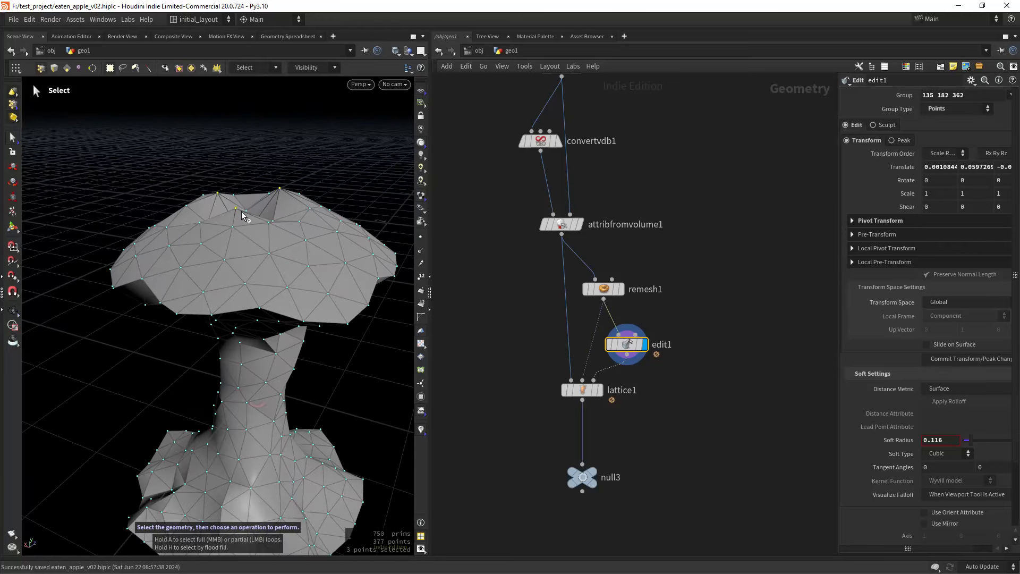
key("t")
left_click_drag(236, 141, 236, 150)
key("Escape")
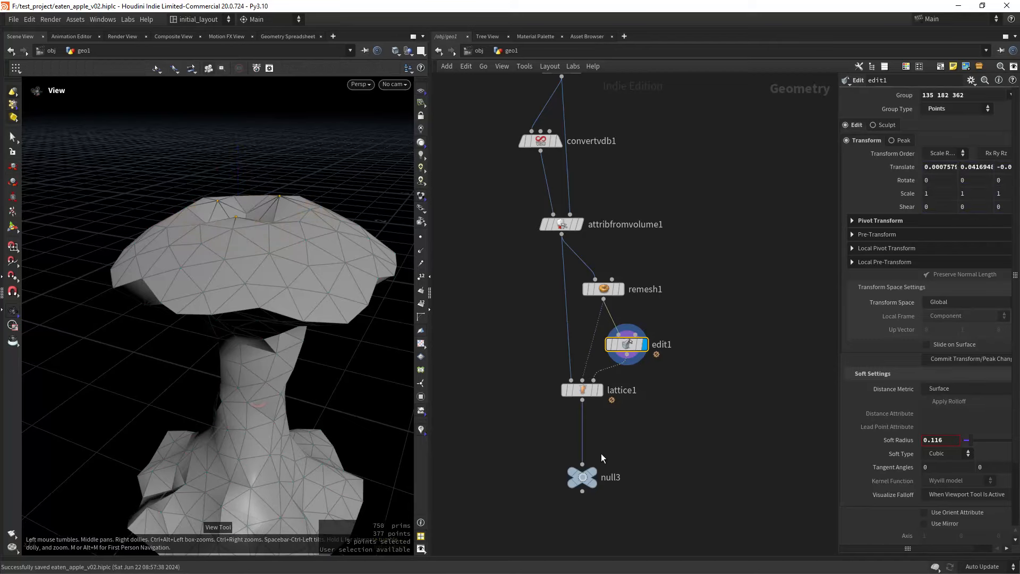
- Display the null below lattice1 and examine the deformed high-resolution core from several angles
left_click(602, 453)
left_click_drag(213, 235, 275, 367)
mouse_move(253, 278)
left_mouse_down()
mouse_move(303, 321)
mouse_move(282, 403)
mouse_move(276, 287)
mouse_move(267, 332)
mouse_move(258, 285)
mouse_move(286, 365)
mouse_move(255, 273)
mouse_move(248, 287)
left_mouse_up()
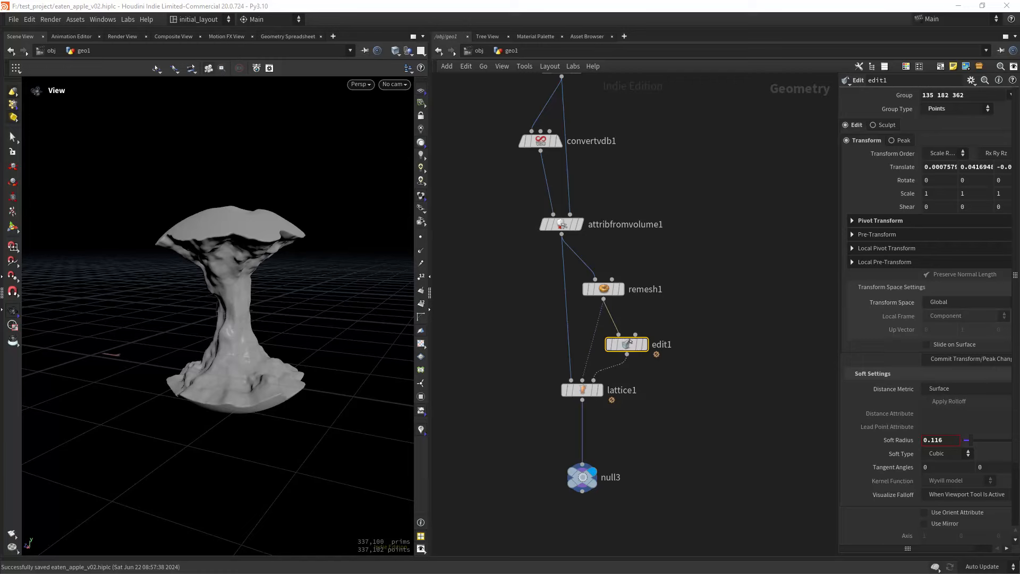
- Add a Group Create node fed by the null and place it beside the main node chain
scroll(695, 423, "down", 2)
middle_click_drag(686, 458, 682, 406)
scroll(624, 438, "up", 5)
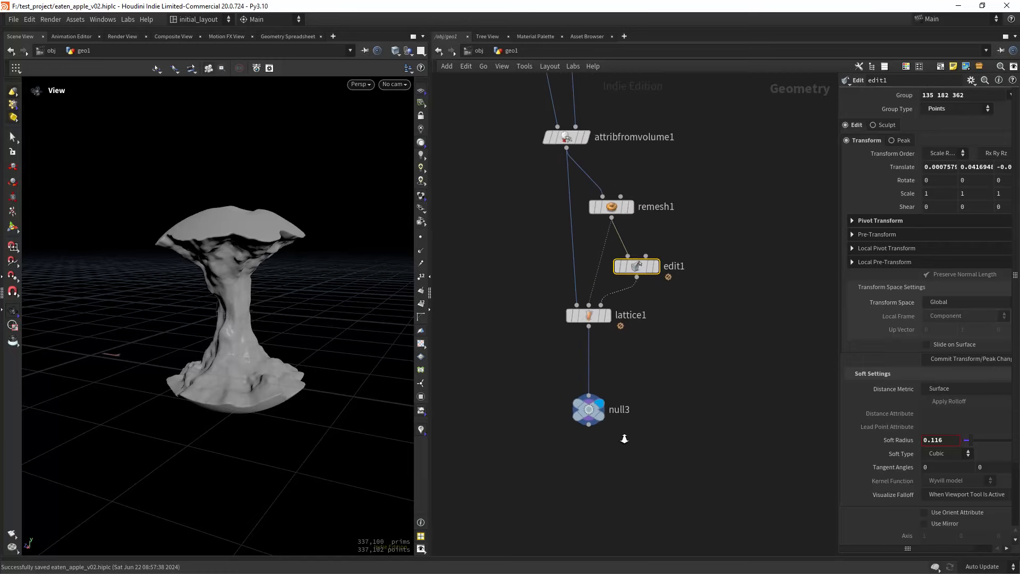
middle_click_drag(656, 452, 649, 416)
scroll(643, 417, "up", 1)
left_click(652, 407)
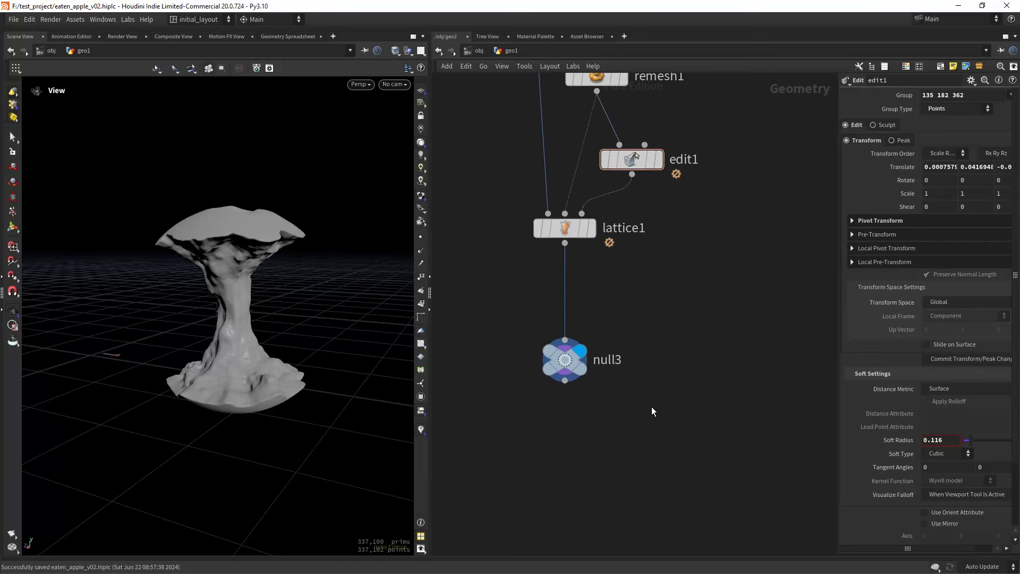
key("Tab")
type("group")
key("Return")
left_click(652, 407)
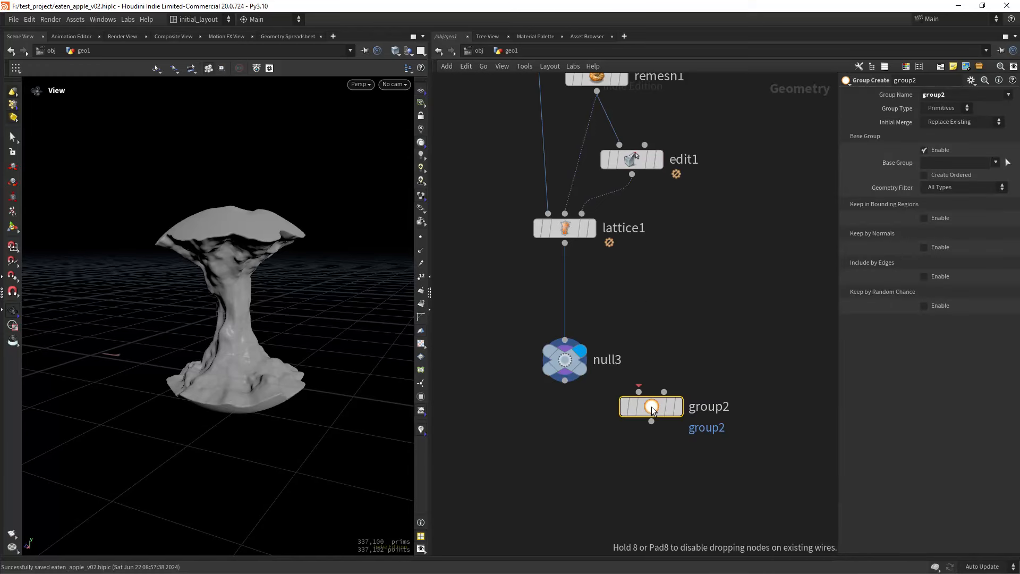
left_click(673, 417)
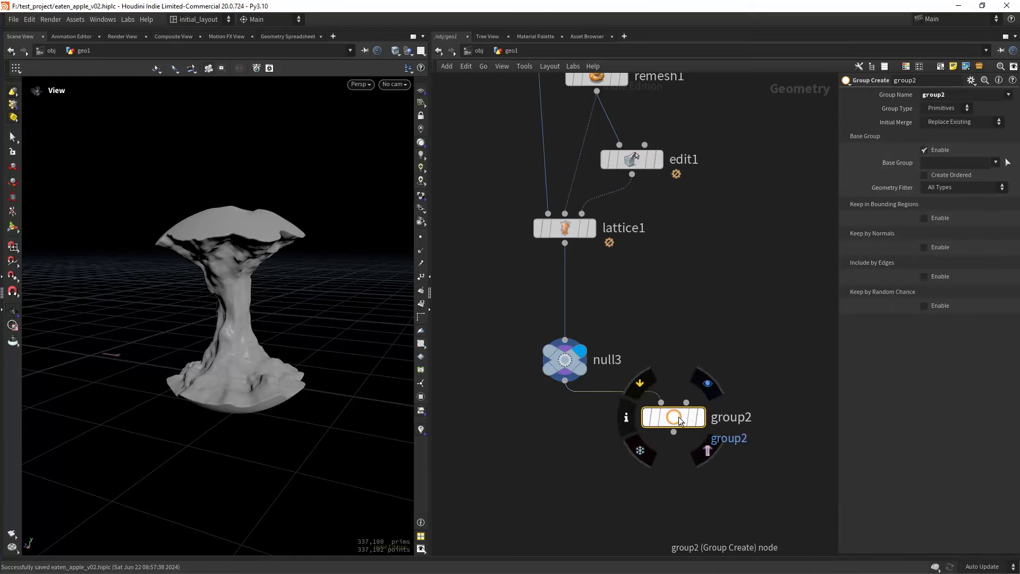
left_click_drag(678, 417, 734, 395)
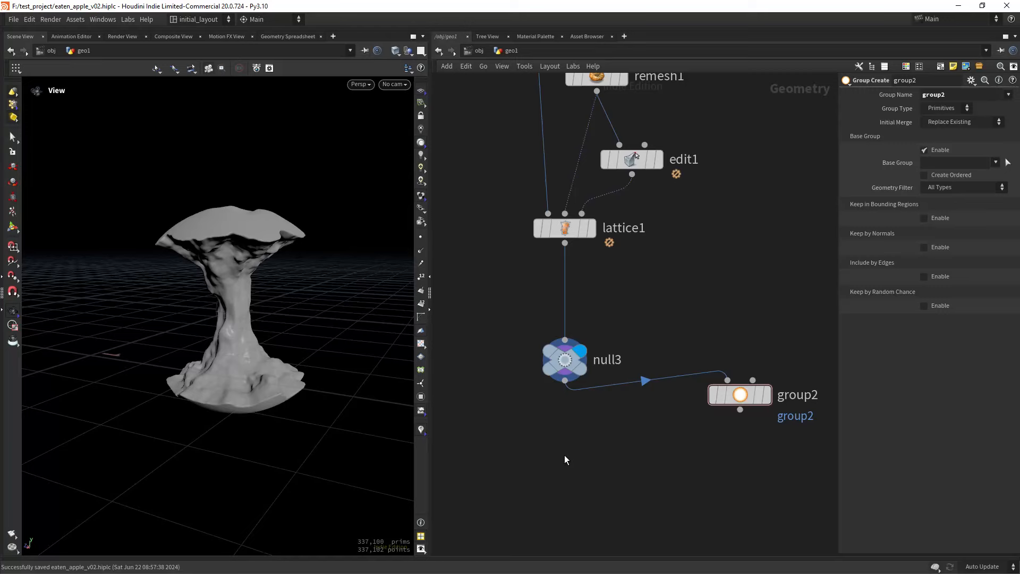
- Add an Attribute Blur node below the null, connected to it, and display its output
key("Tab")
type("blast")
key("Return")
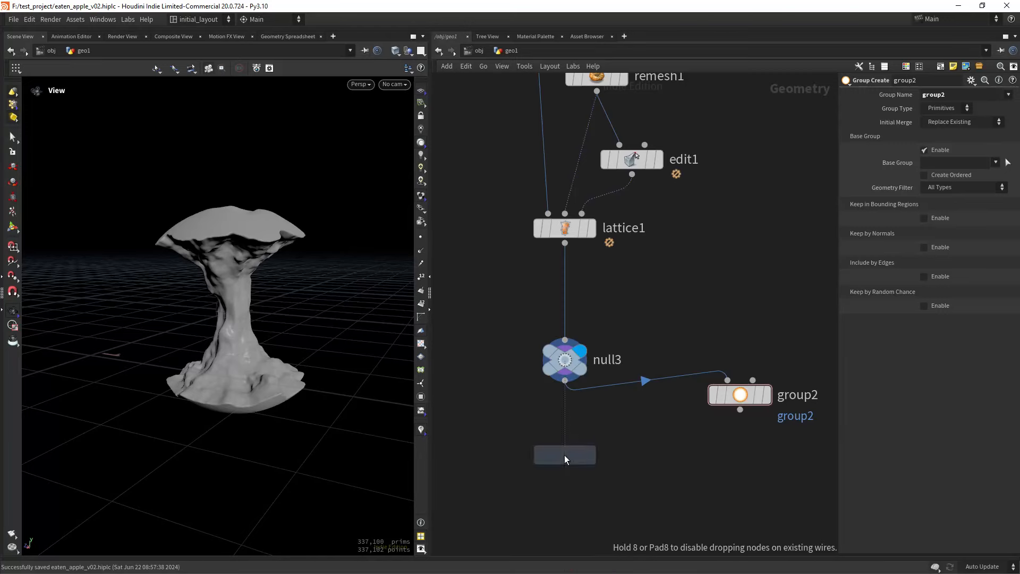
left_click(564, 455)
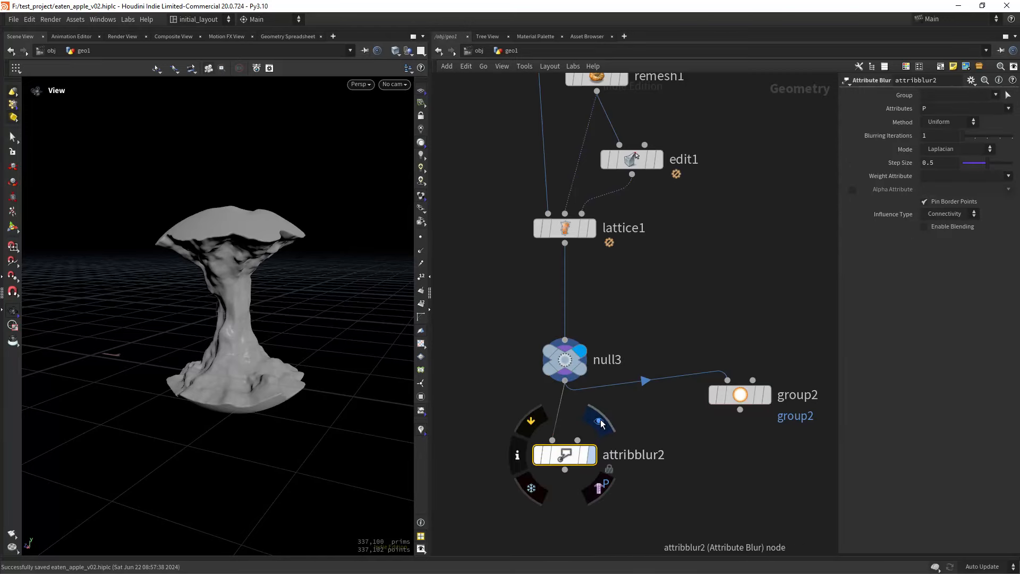
left_click(599, 421)
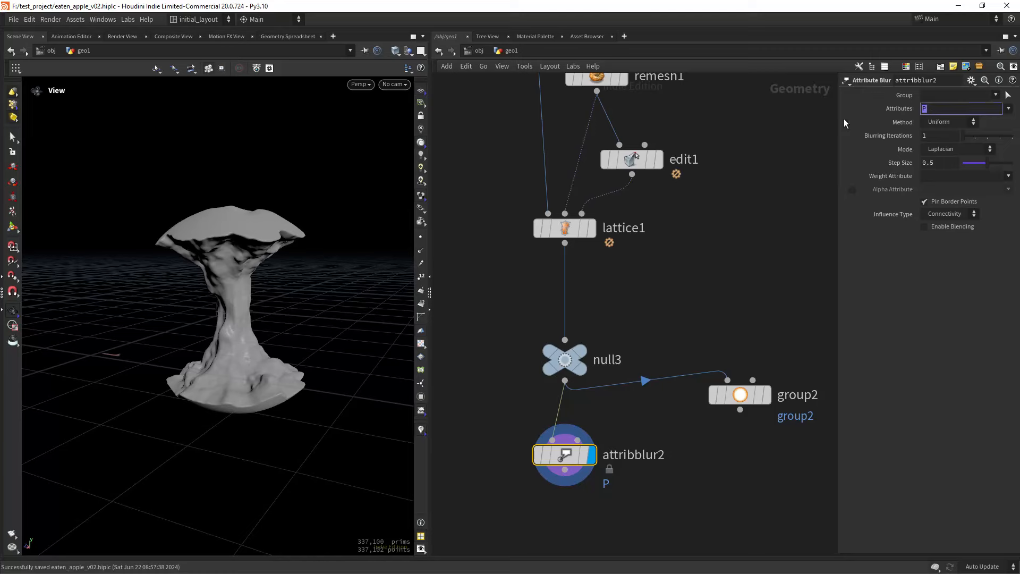
- Set the Attribute Blur node to blur the inside attribute with 5 blurring iterations
type("inside")
key("Return")
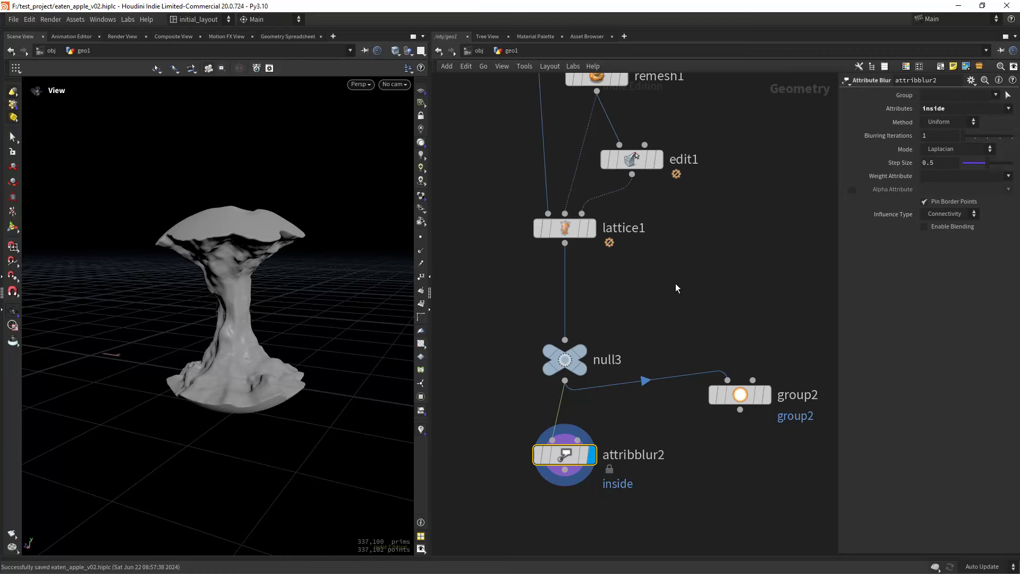
double_click(929, 134)
type("5")
key("Return")
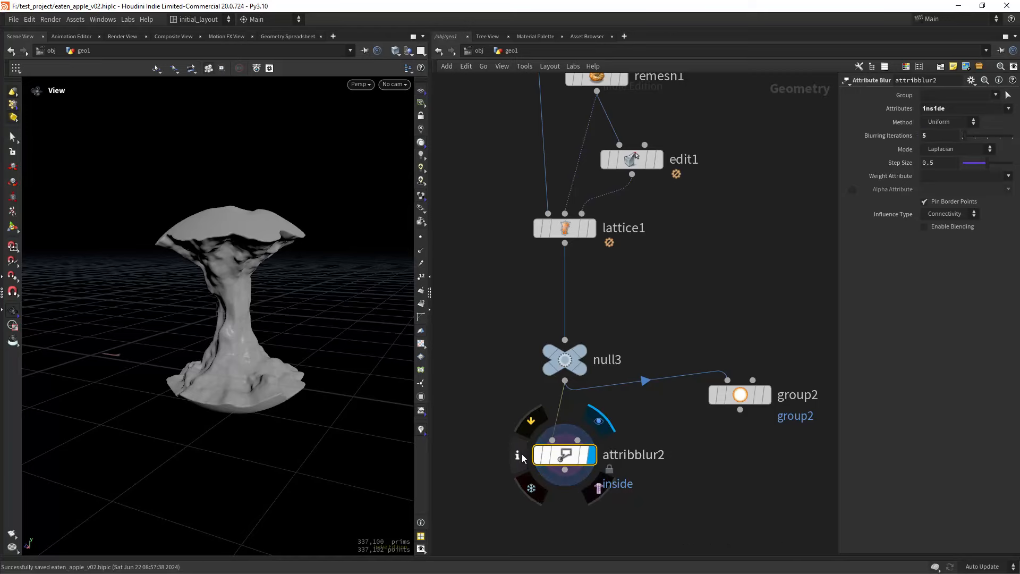
- Visualize the blurred inside attribute on the core through the blur node's information
left_click(519, 455)
left_click(605, 298)
right_click_drag(244, 270, 302, 255)
- Add a Color node below the Attribute Blur, turn off the inside visualization and display the connected Color node
middle_click_drag(578, 501, 583, 397)
key("Tab")
type("color")
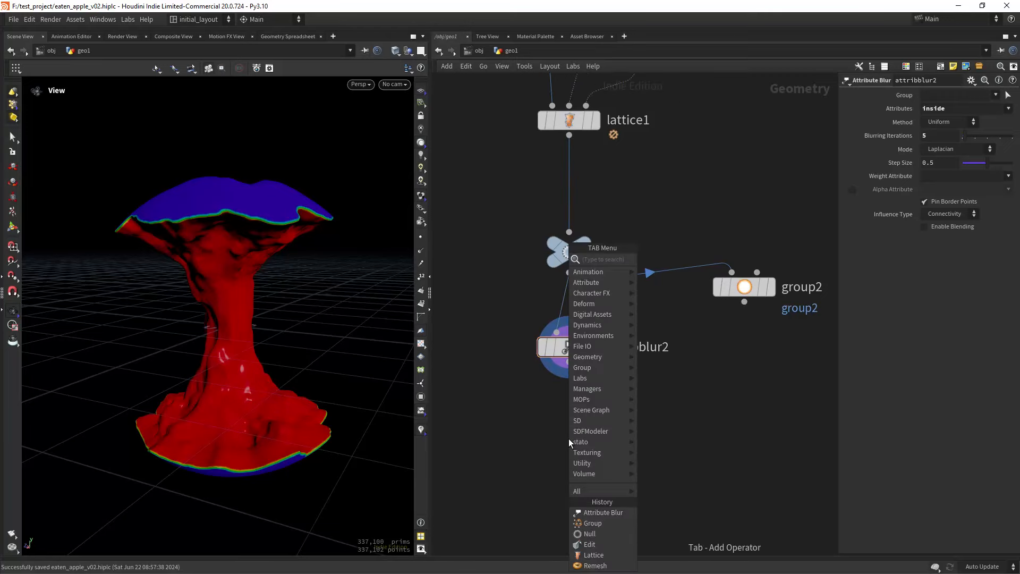
key("Return")
left_click(568, 439)
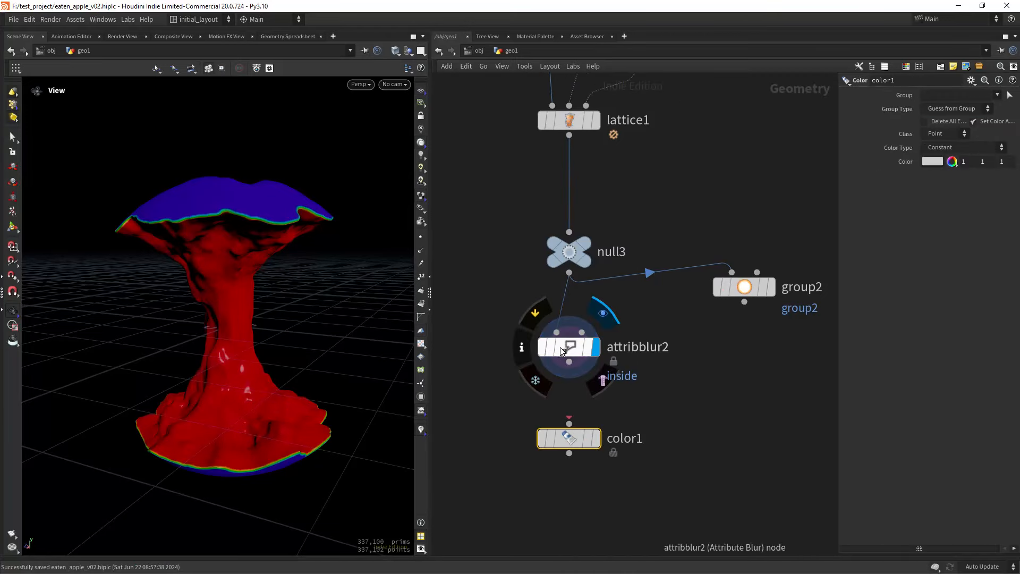
left_click(544, 357)
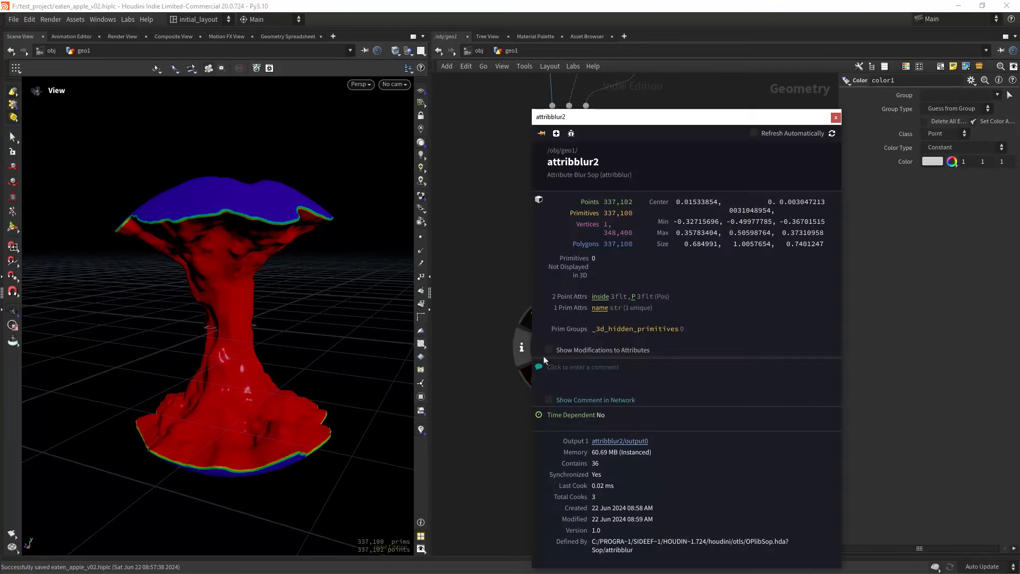
left_click(835, 118)
mouse_move(566, 433)
left_click(601, 406)
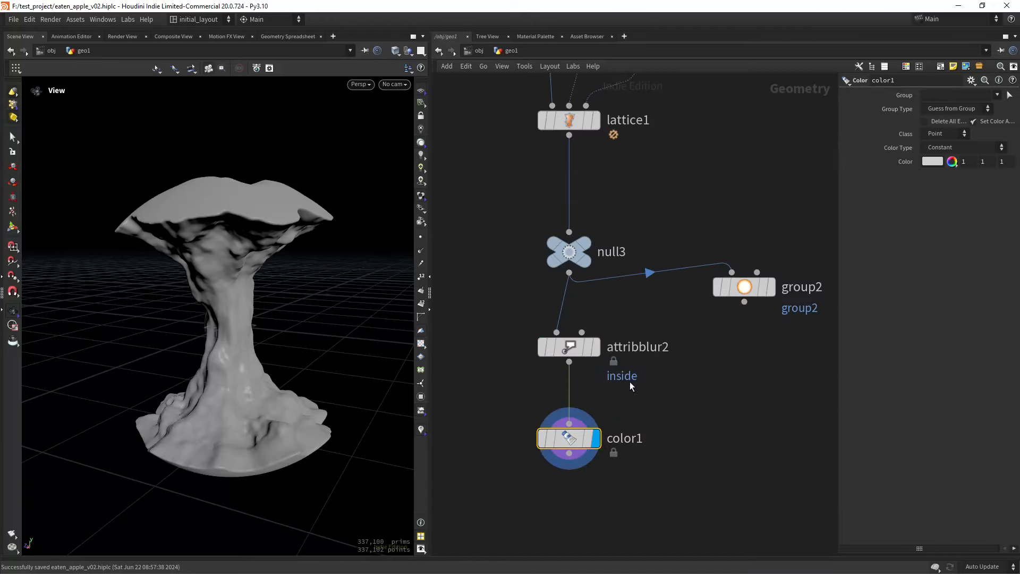
- Set color1's constant colour to a slightly desaturated red, RGB 1, 0.099, 0.099
left_click(931, 161)
left_click(820, 87)
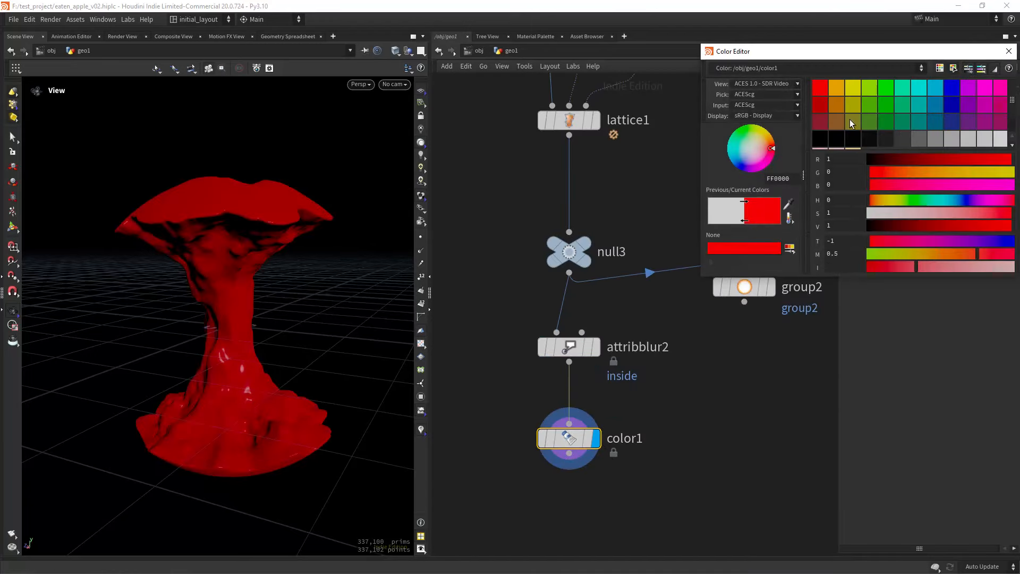
left_click_drag(945, 217, 999, 212)
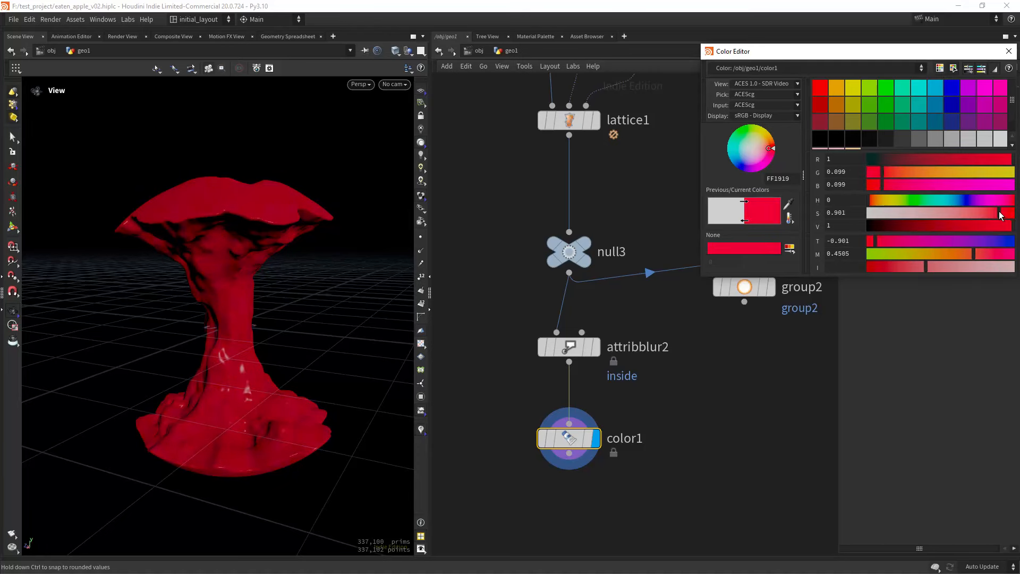
left_click(1009, 51)
- Duplicate color1 below itself in the chain and set the copy's colour to a flesh yellow, RGB 0.85, 0.657, 0.2482
middle_click_drag(585, 423, 594, 348)
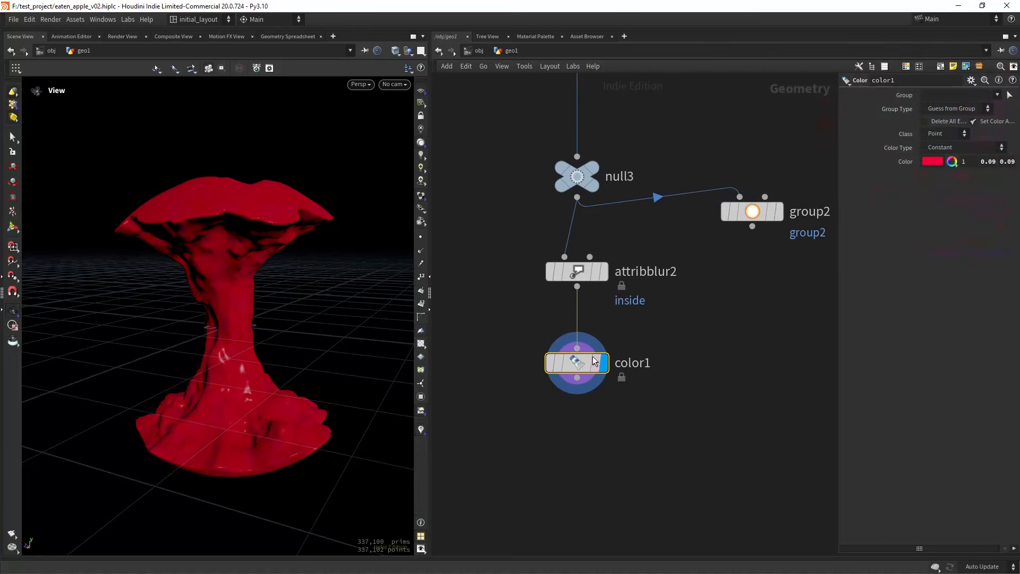
left_click_drag(581, 365, 590, 486, "alt")
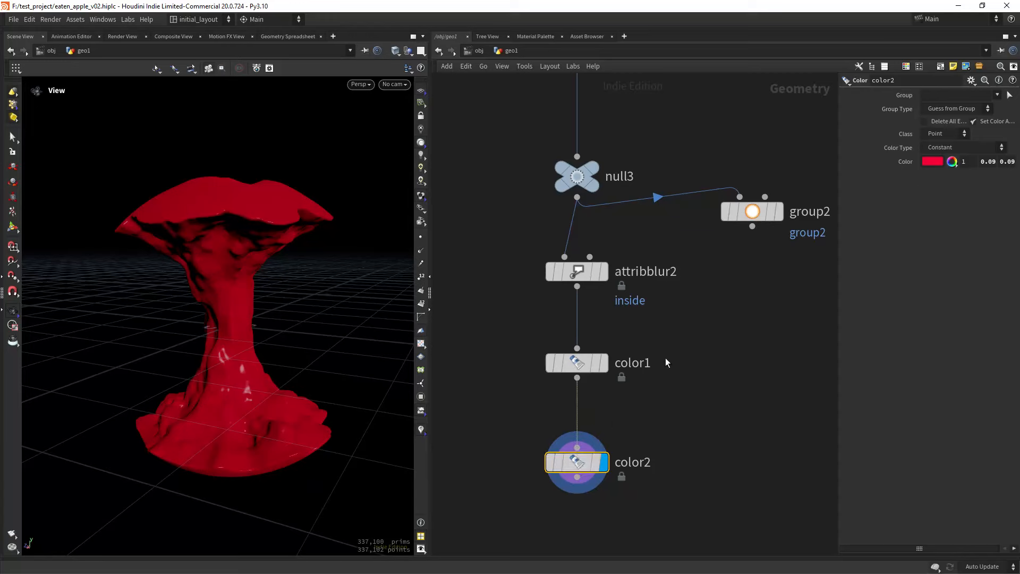
left_click(932, 161)
left_click(854, 105)
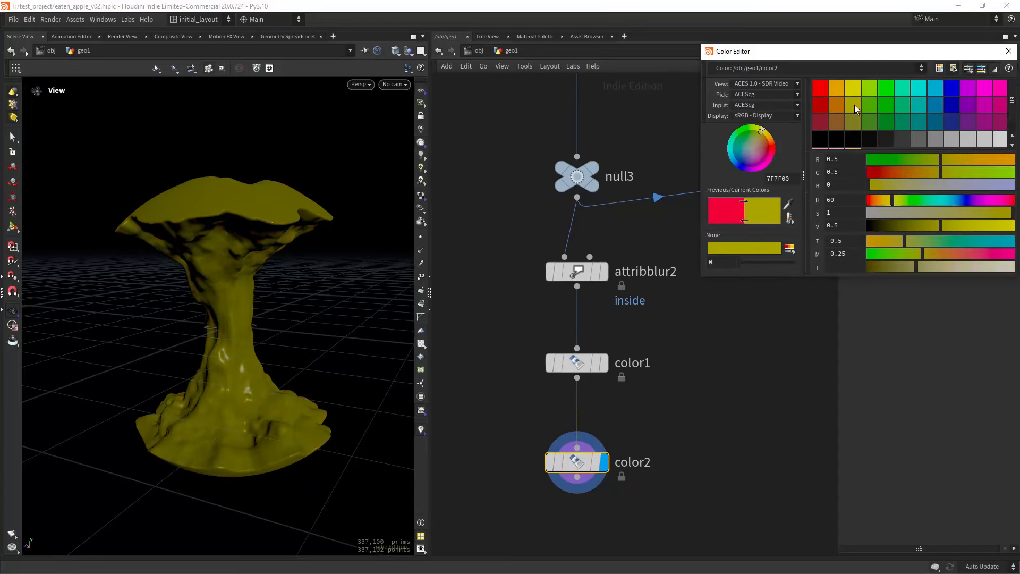
left_click(836, 89)
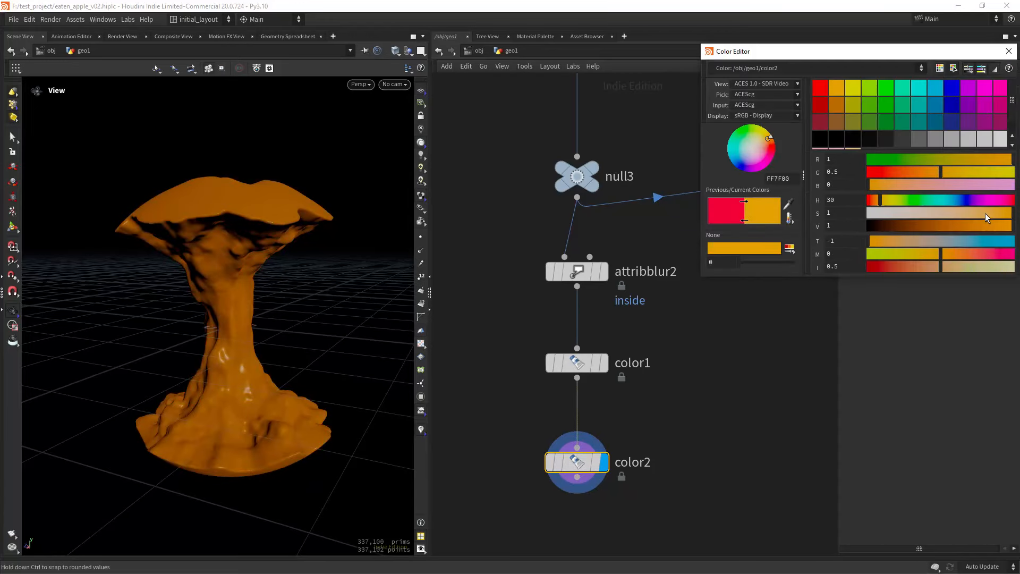
left_click_drag(985, 213, 971, 215)
left_click(988, 228)
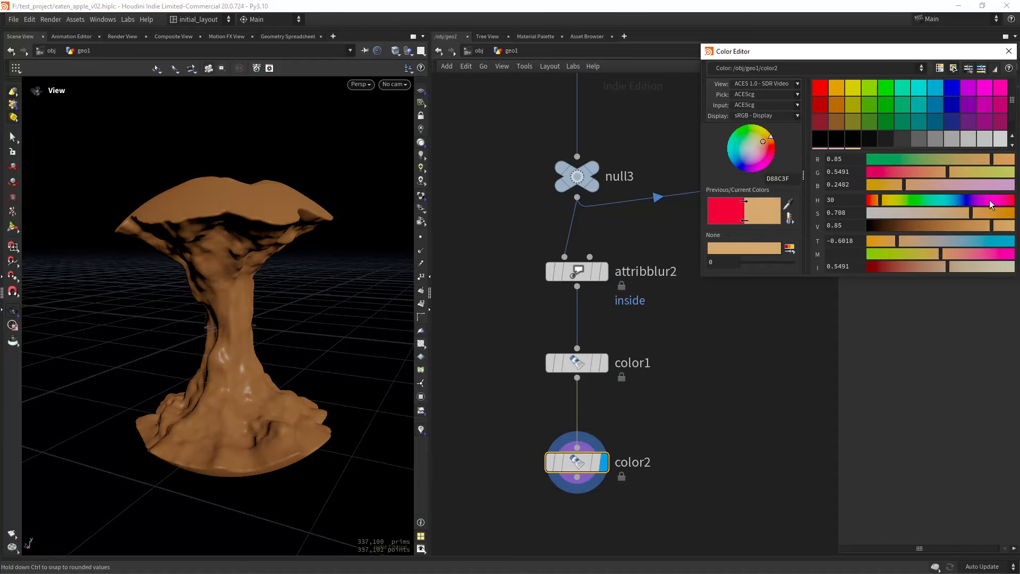
left_click(970, 173)
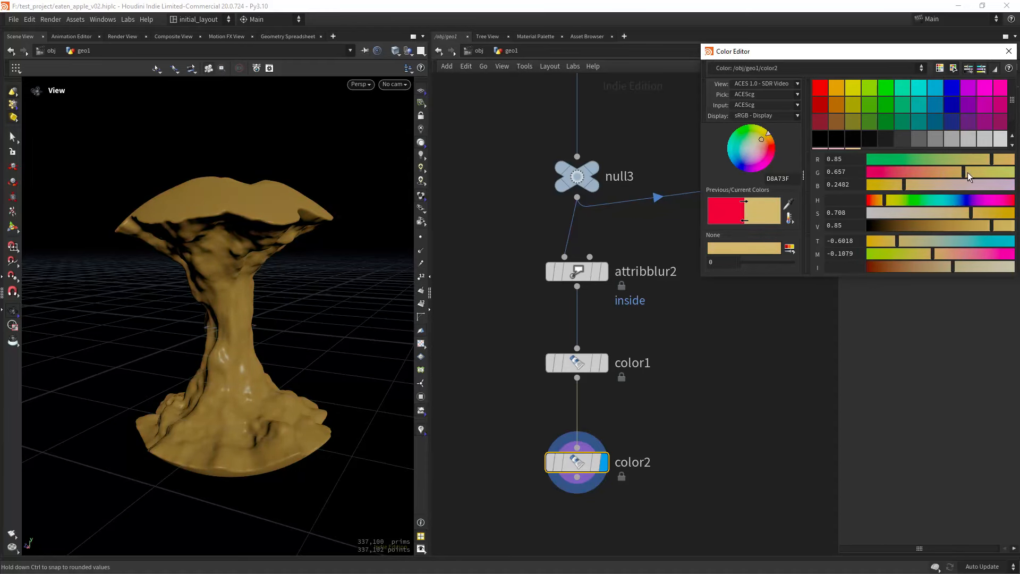
left_click(1008, 51)
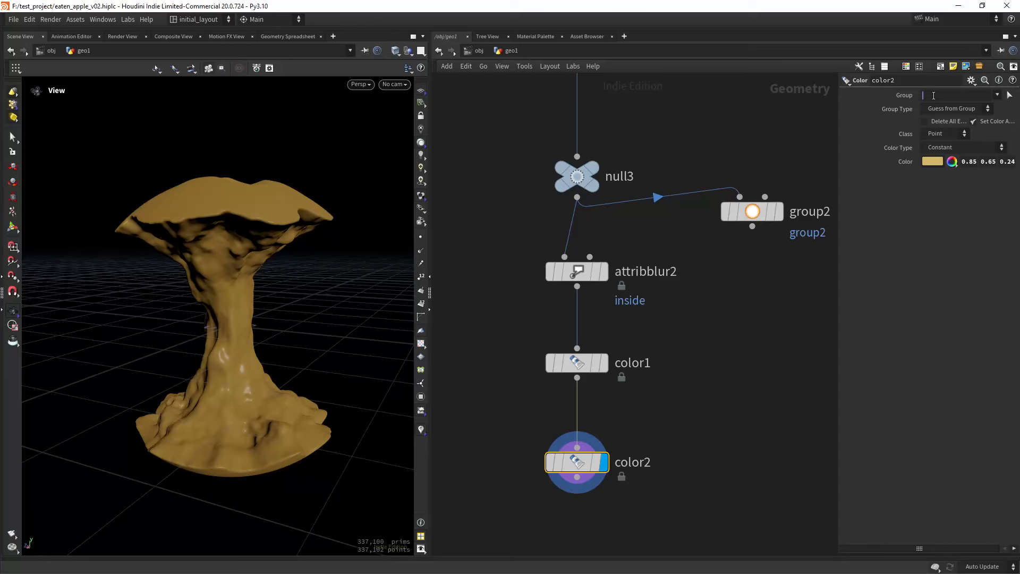
left_click(930, 99)
key("Return")
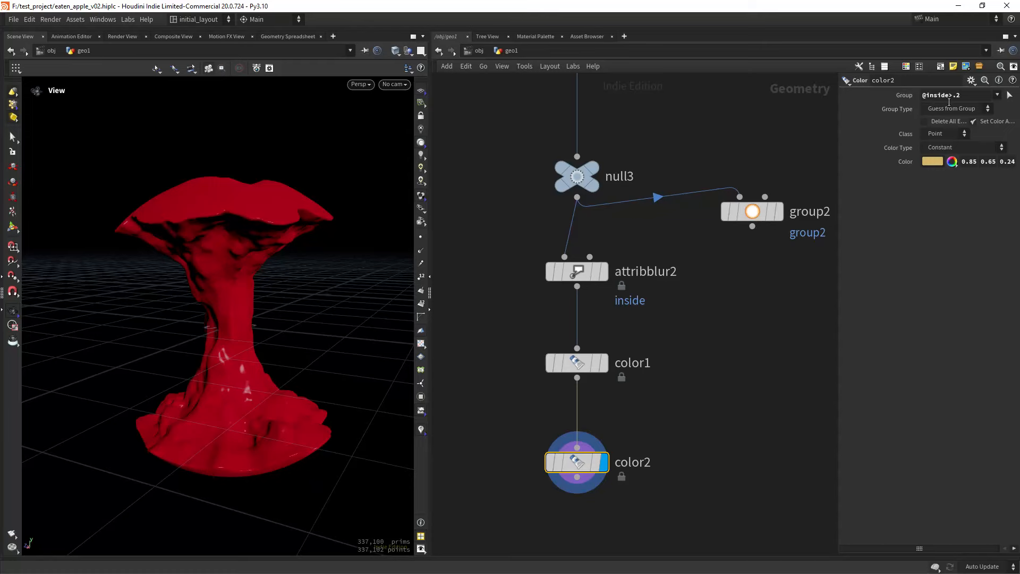
left_click(952, 109)
left_click(936, 152)
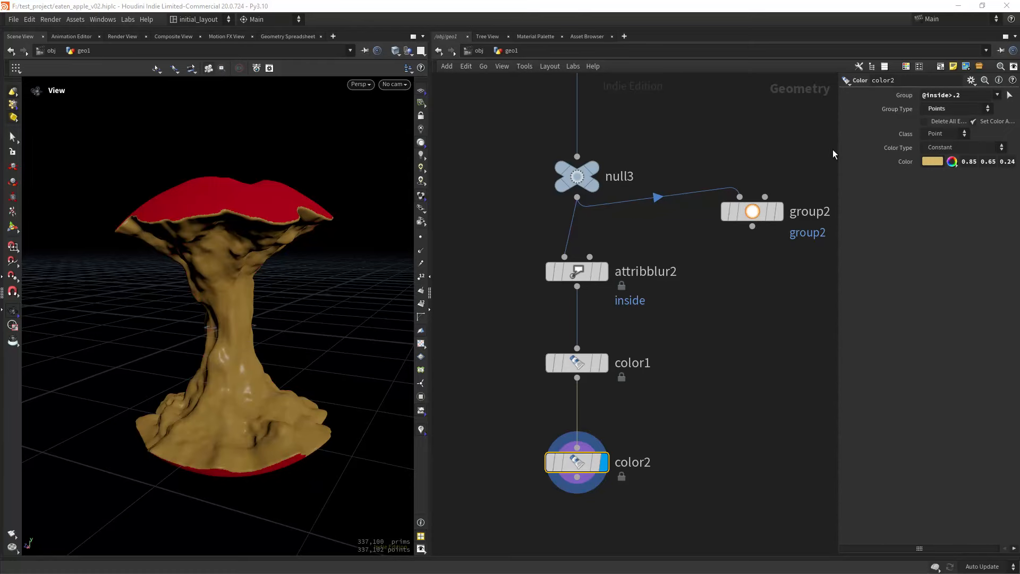
double_click(957, 96)
type("1")
key("Return")
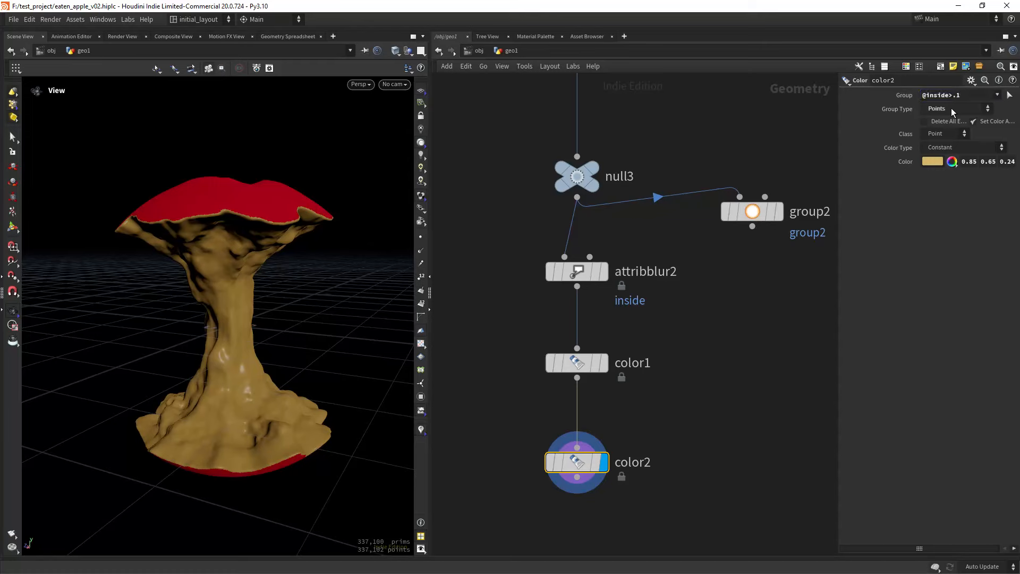
double_click(957, 96)
type("5")
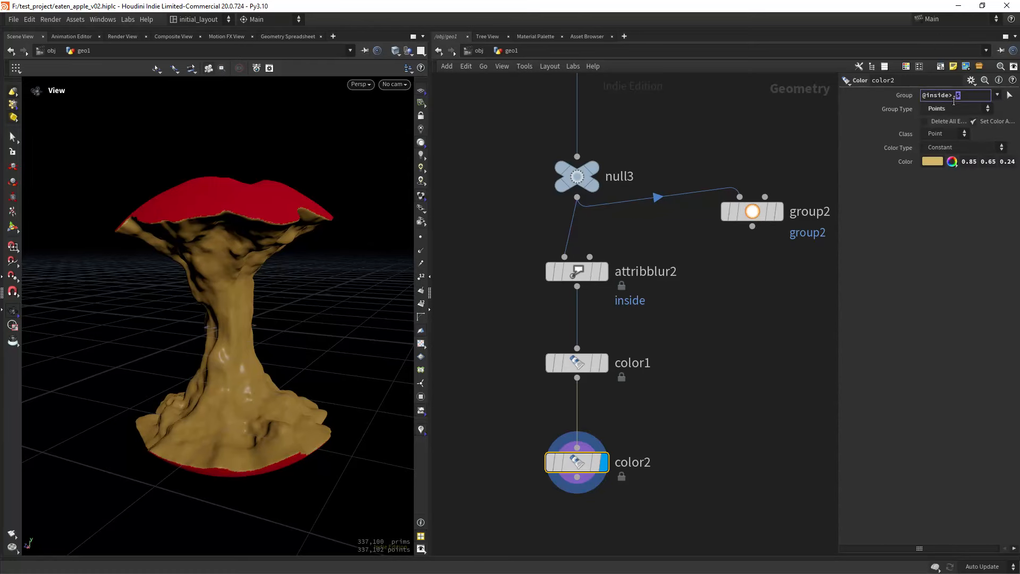
type("6")
key("Return")
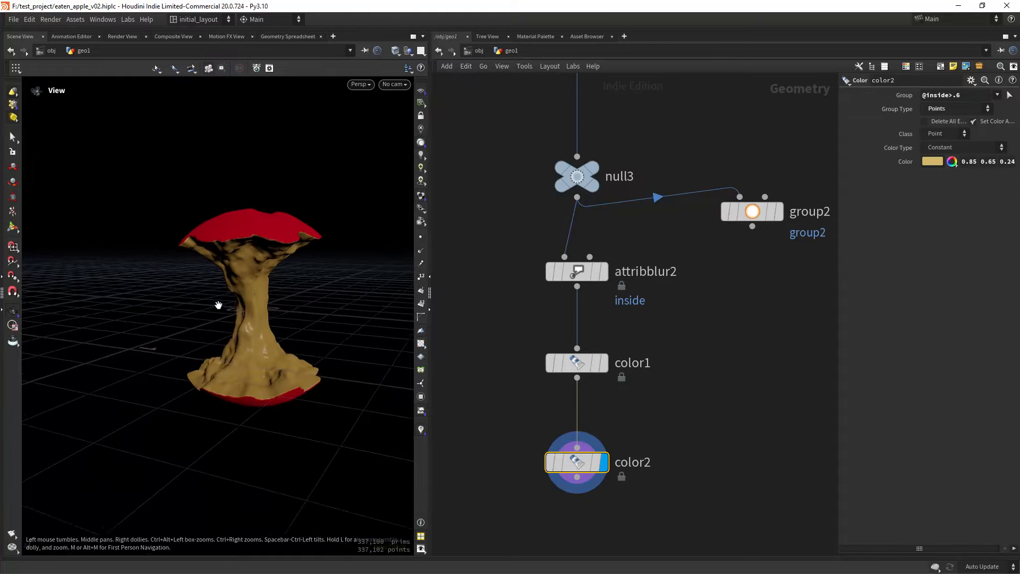
left_click_drag(221, 302, 250, 297)
key("ctrl+s")
- Display and select the group2 node, and set its group type to Points
scroll(718, 301, "down", 3)
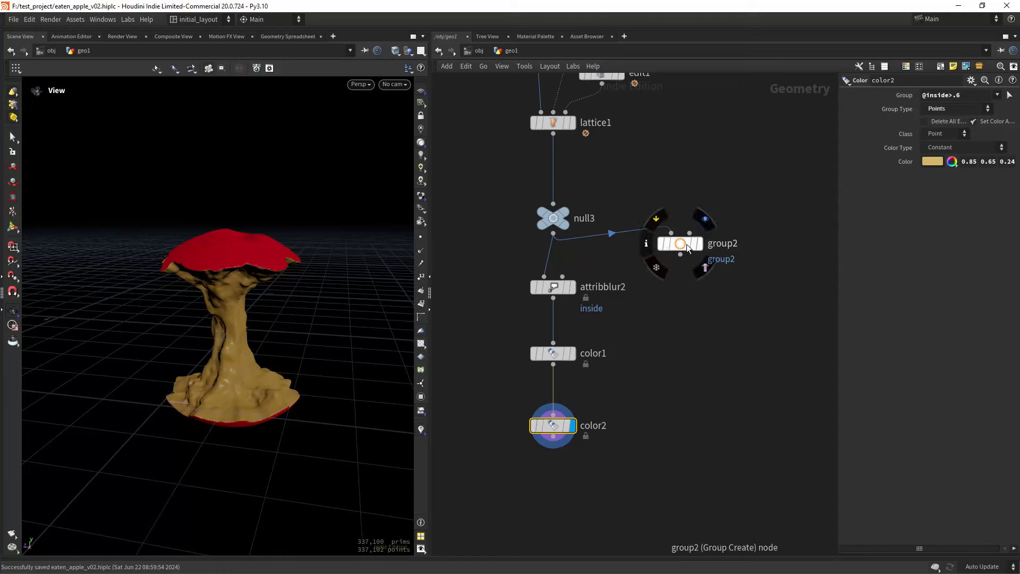
left_click_drag(687, 244, 681, 275)
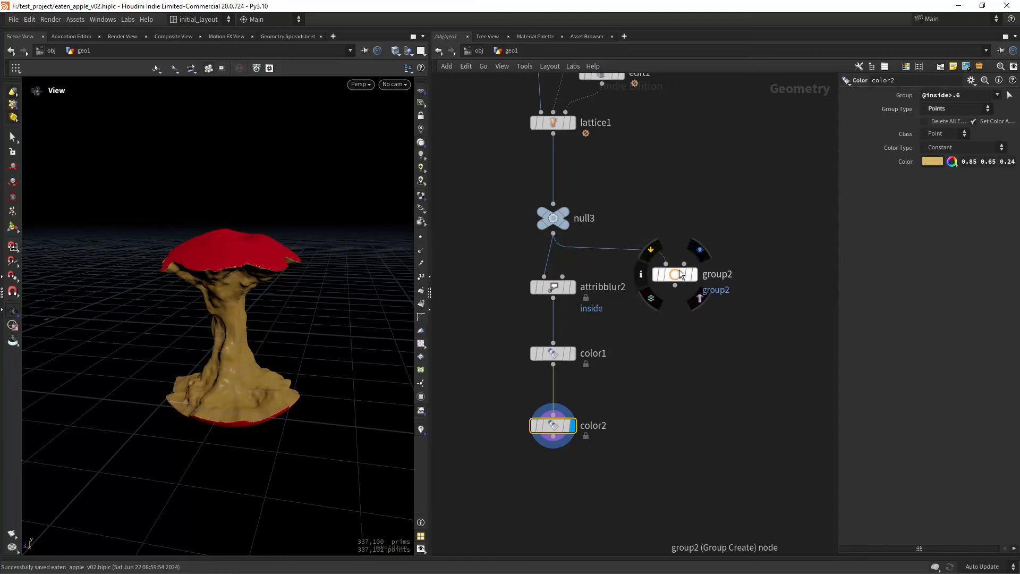
left_click(701, 248)
left_click(678, 284)
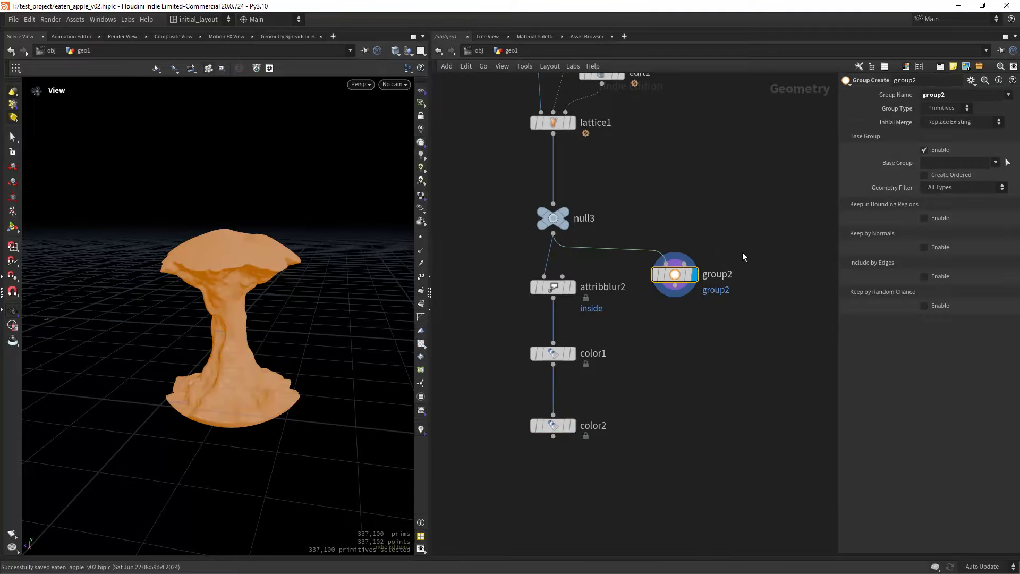
left_click(939, 129)
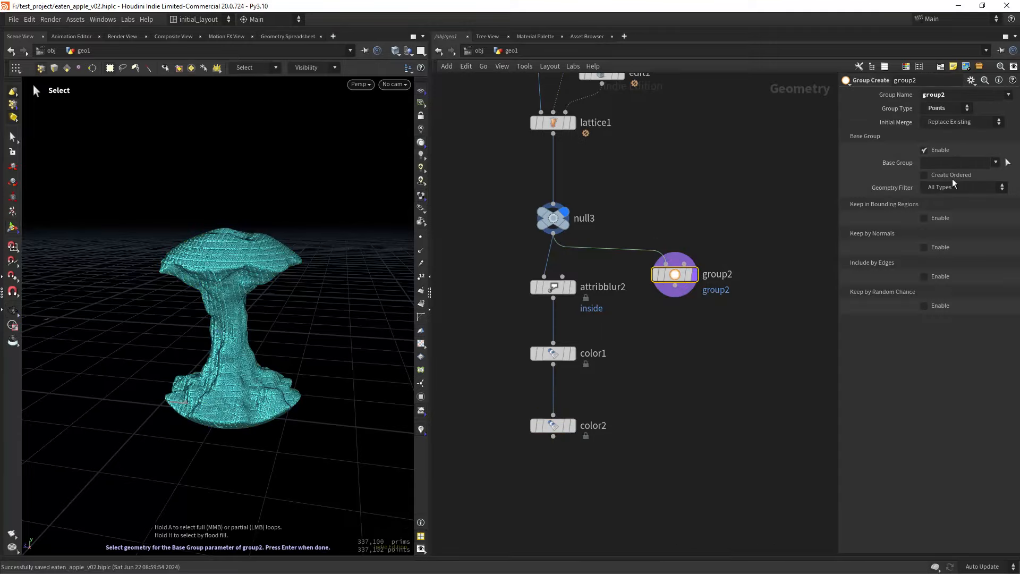
- Try to pick a single point at the centre of the core's top surface as group2's base group
left_click_drag(268, 228, 212, 276)
scroll(393, 185, "up", 3)
key("Return")
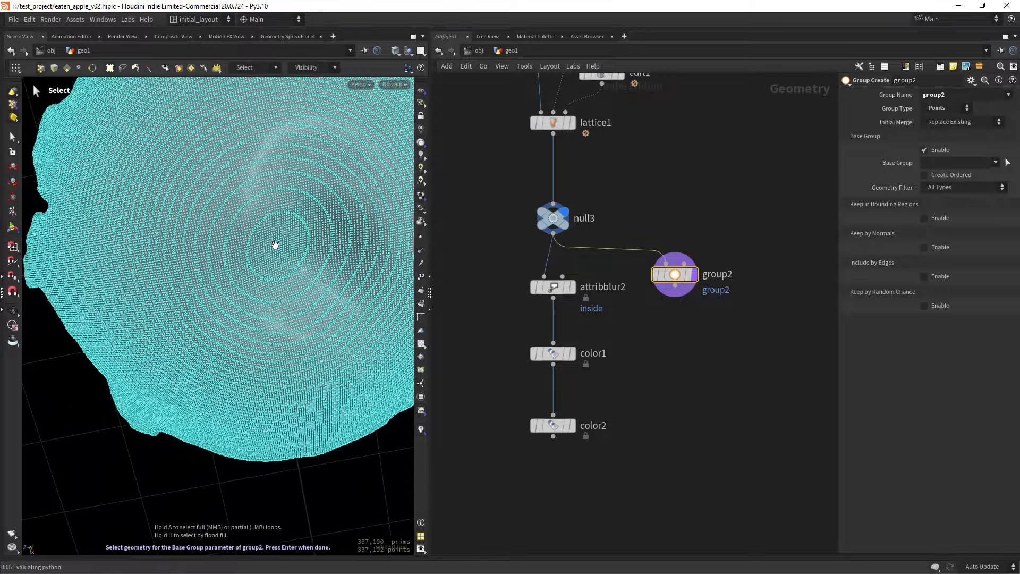
left_click(275, 245)
key("Return")
scroll(264, 304, "down", 3)
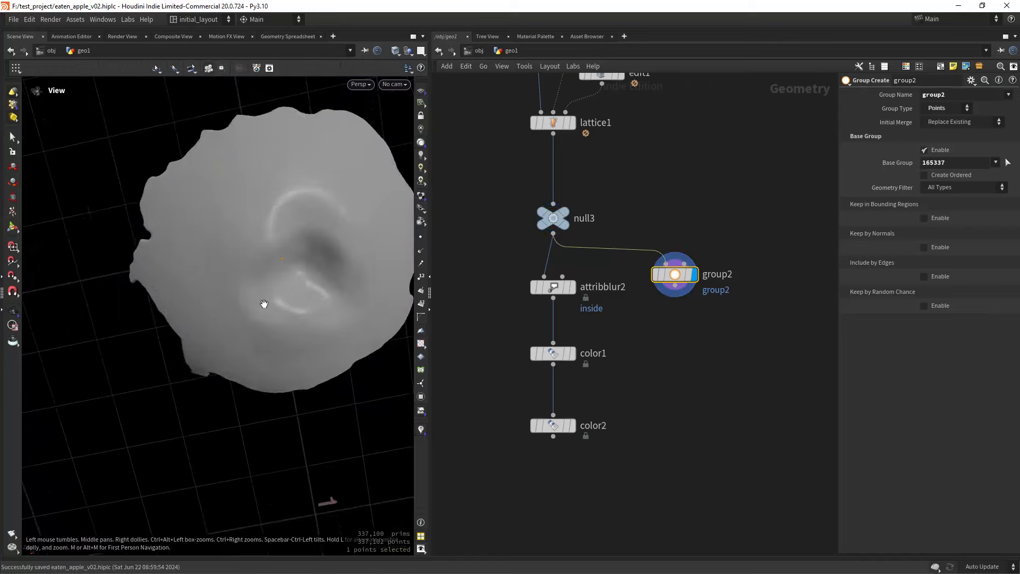
mouse_move(264, 304)
left_mouse_down()
mouse_move(193, 280)
mouse_move(250, 279)
mouse_move(265, 303)
left_mouse_up()
left_click(1008, 162)
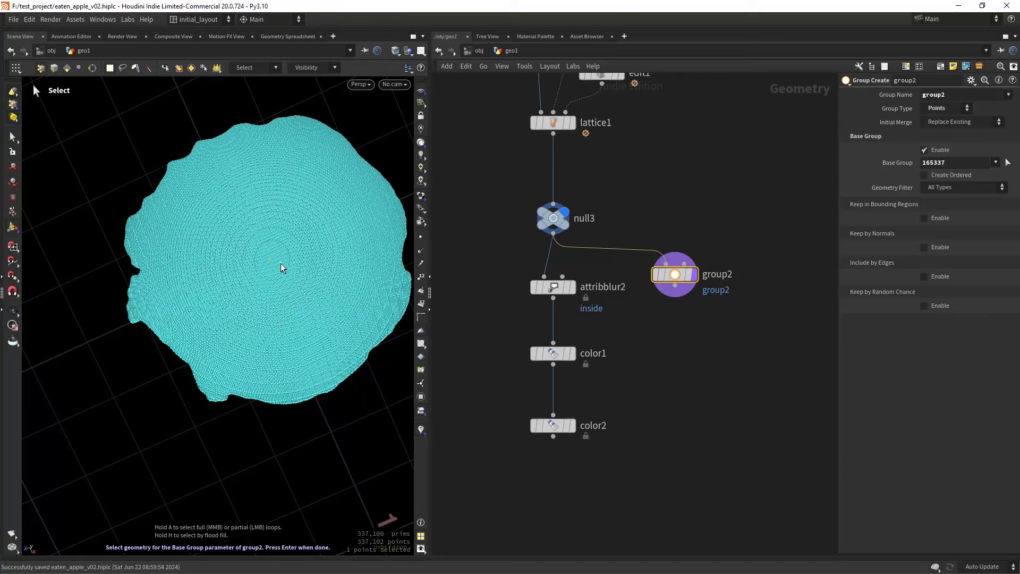
key("Return")
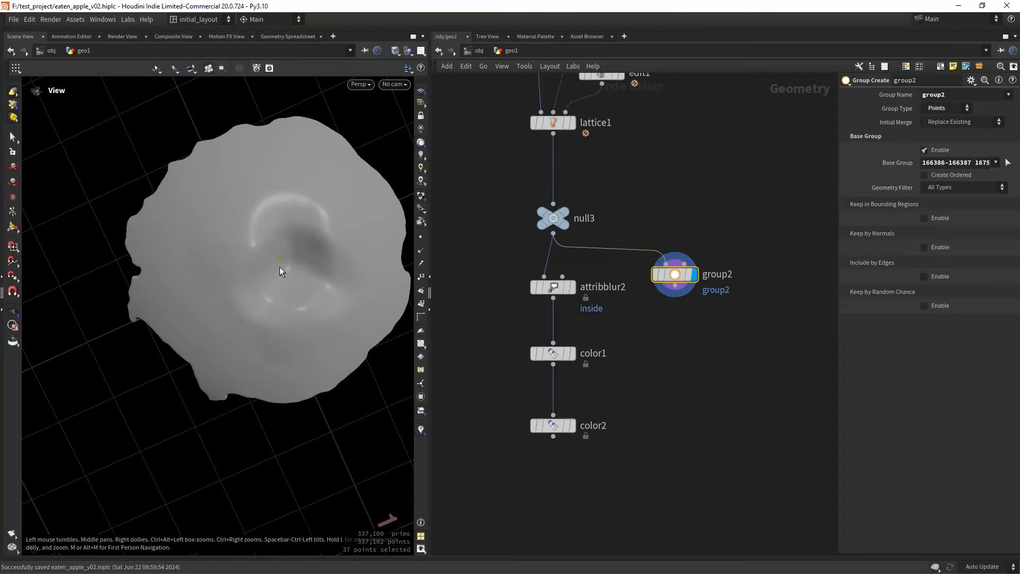
left_click(1008, 165)
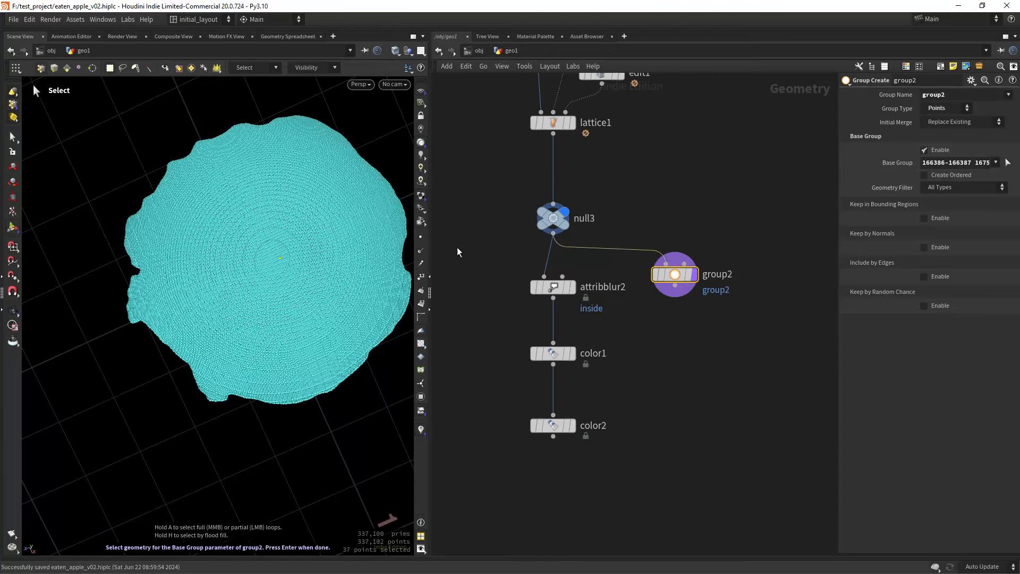
key("Return")
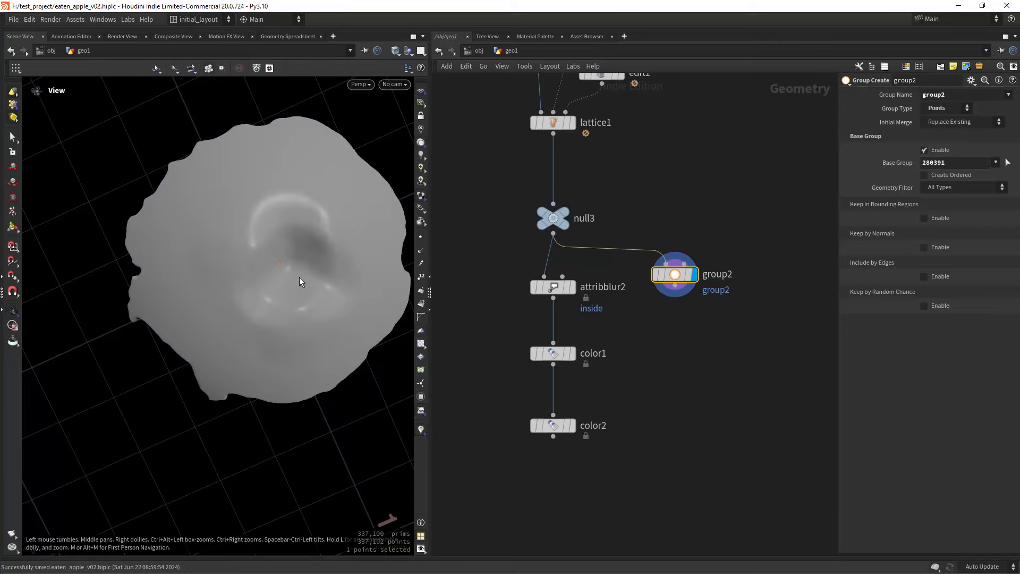
- Set group2's base group to point 281516, a single point at the centre of the core's top dimple
left_click_drag(299, 277, 289, 306)
right_click_drag(283, 274, 367, 264)
middle_click_drag(367, 264, 218, 338)
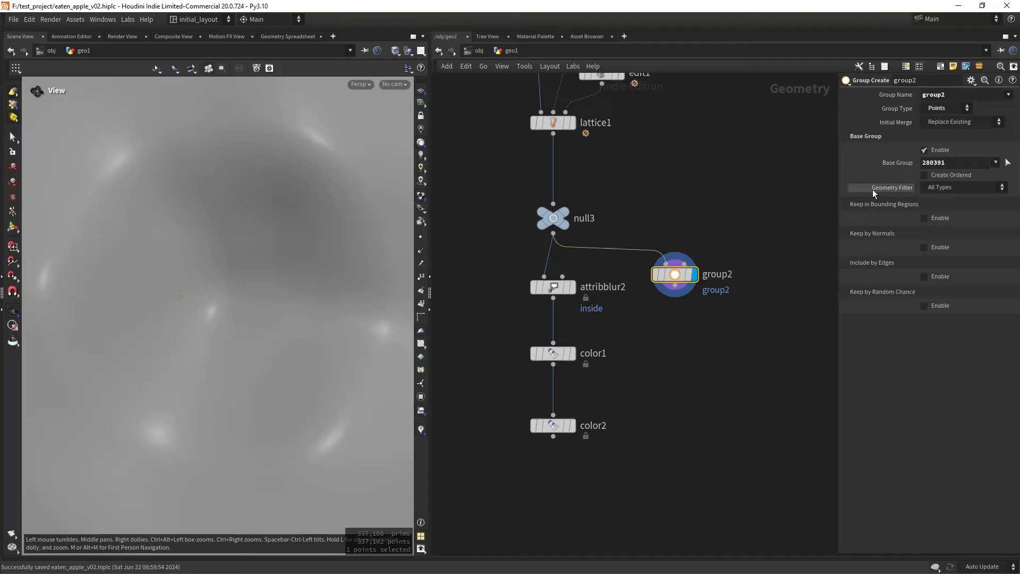
left_click(1008, 162)
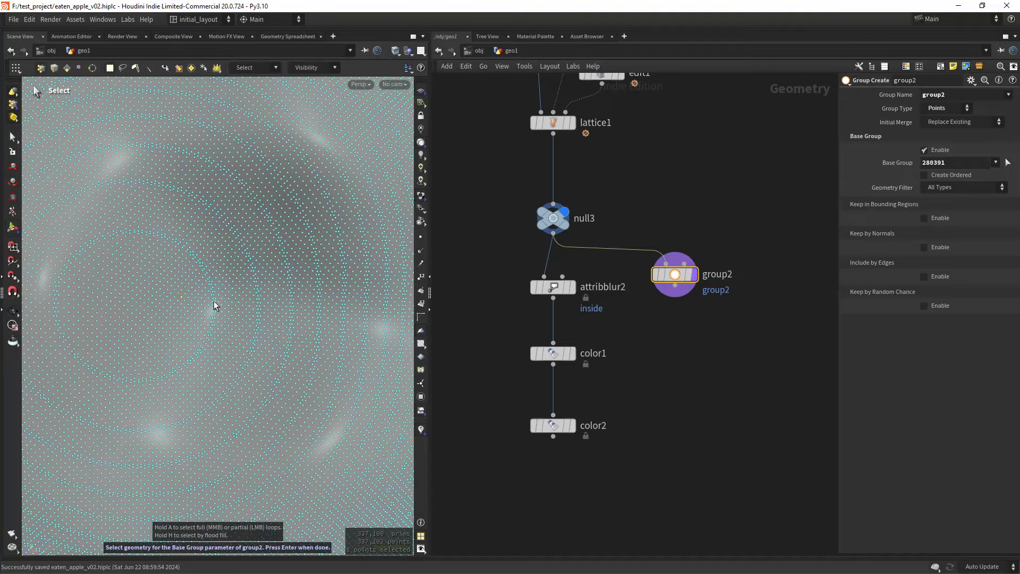
left_click(292, 301)
key("Return")
scroll(276, 327, "down", 5)
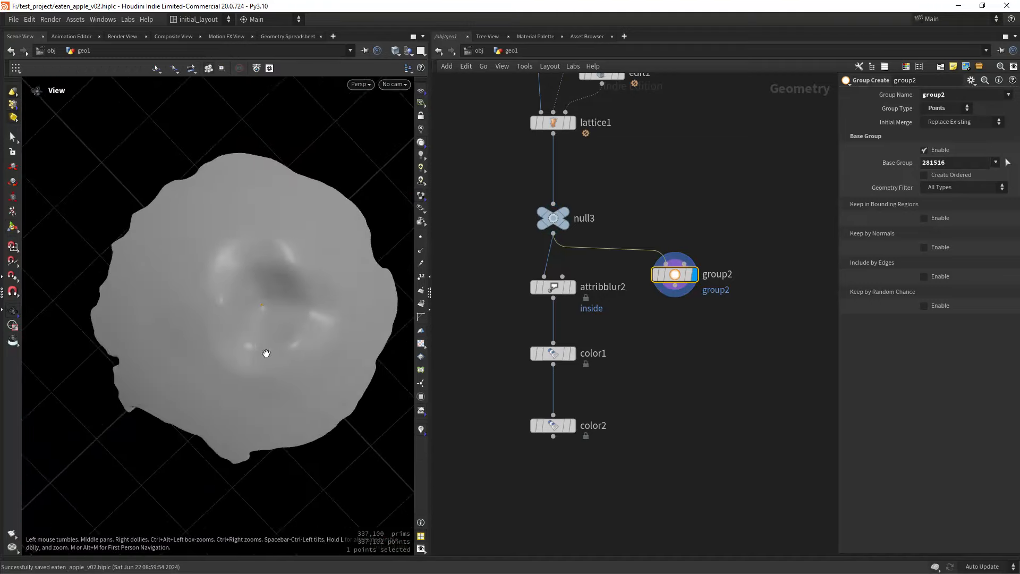
left_click_drag(264, 354, 241, 281)
right_click_drag(241, 281, 230, 380)
left_click_drag(230, 380, 319, 380)
- Add a Line node below group2 in the network and display it
middle_click_drag(700, 371, 654, 334)
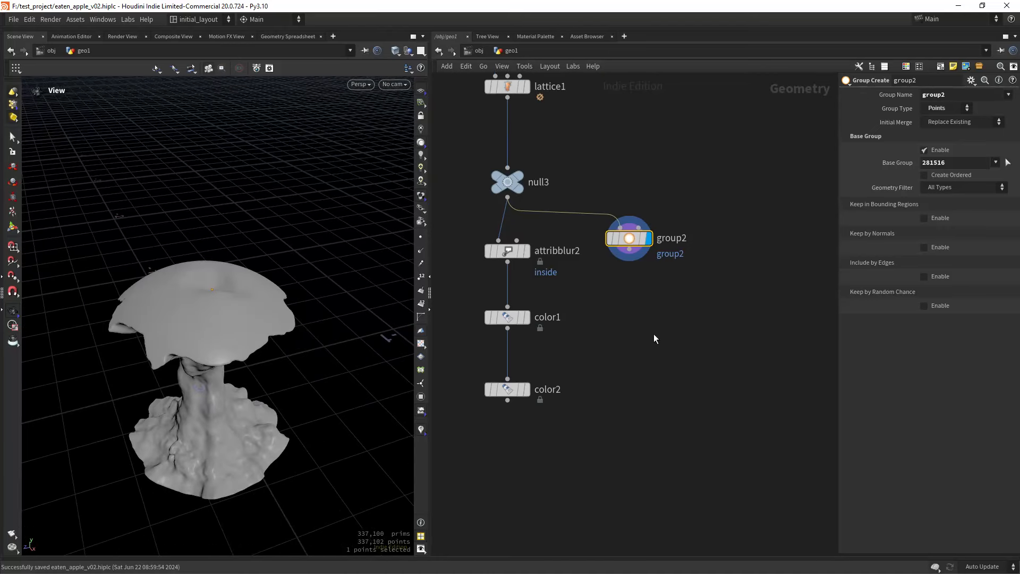
left_click(670, 314)
key("Tab")
type("line")
key("Return")
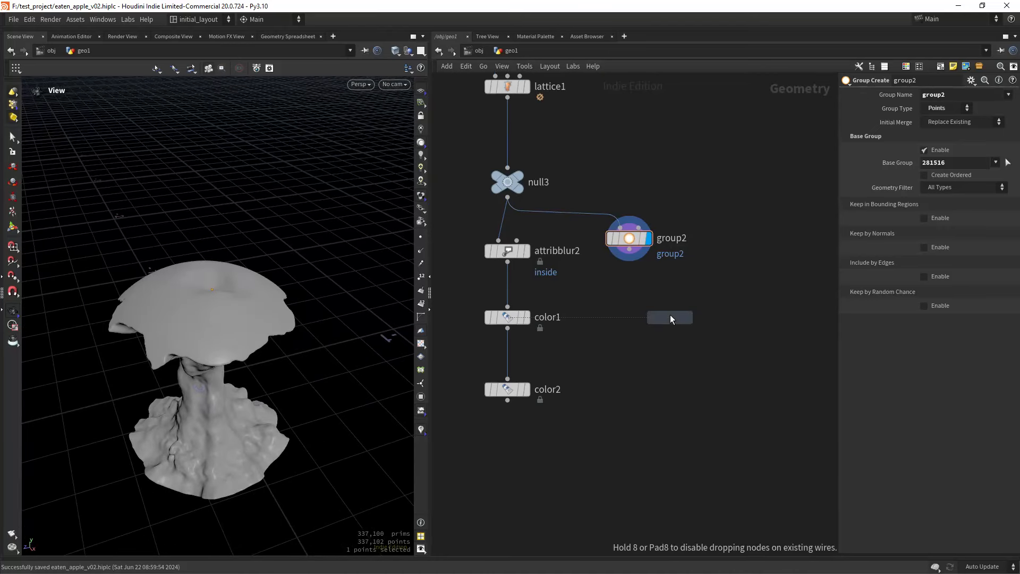
left_click(670, 314)
left_click(692, 293)
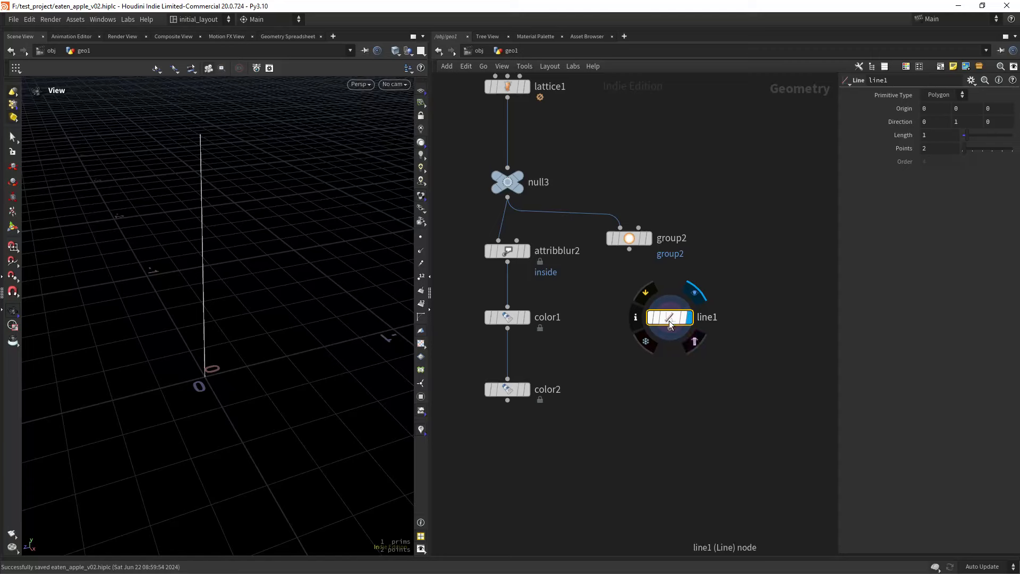
- Try pointing the line along the Z and X axes, and restore its direction to 0, 1, 0
type("0")
key("Tab")
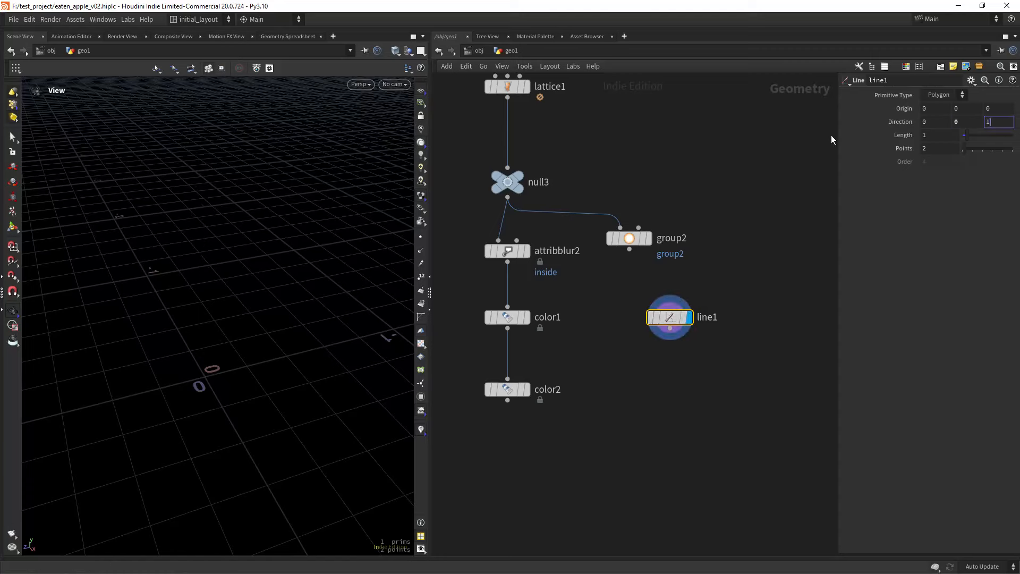
type("1")
key("Tab")
key("shift+Tab")
key("shift+Tab")
type("1")
key("Tab")
type("0")
key("Tab")
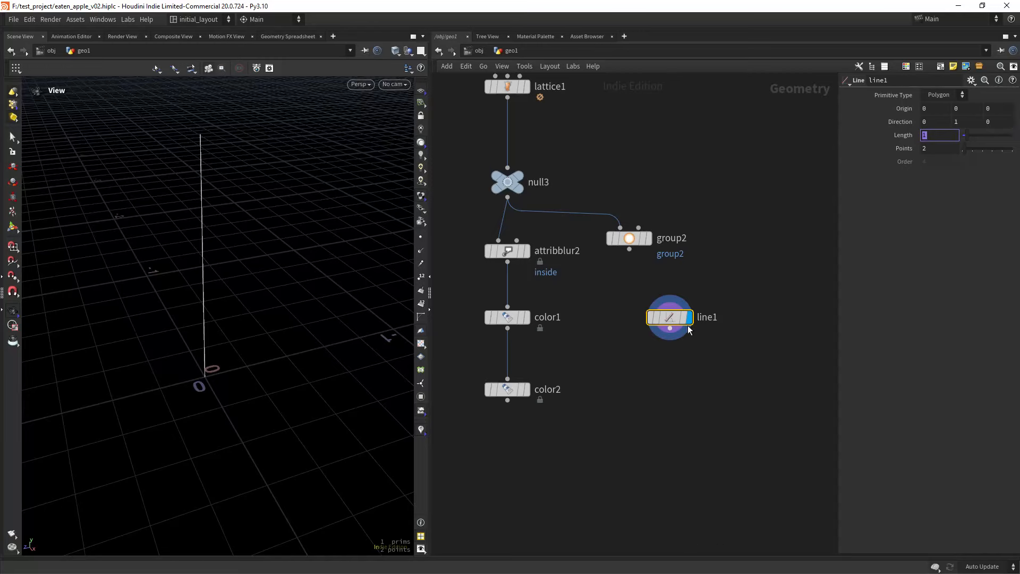
- Add a Copy to Points node with line1 as its first input and group2 as its second input
left_click_drag(689, 329, 605, 310)
key("Tab")
type("c")
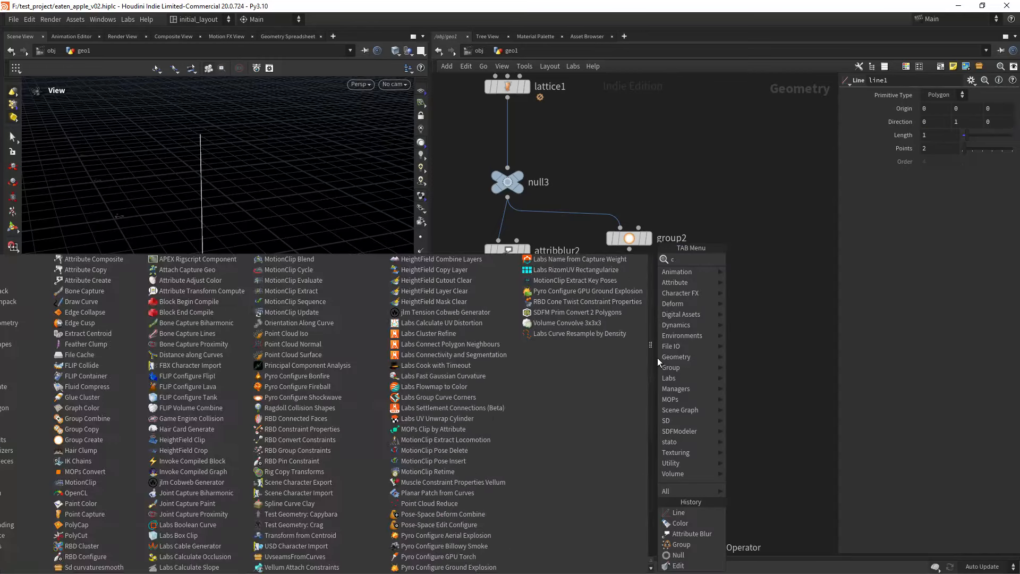
type("opy")
key("Return")
left_click(658, 359)
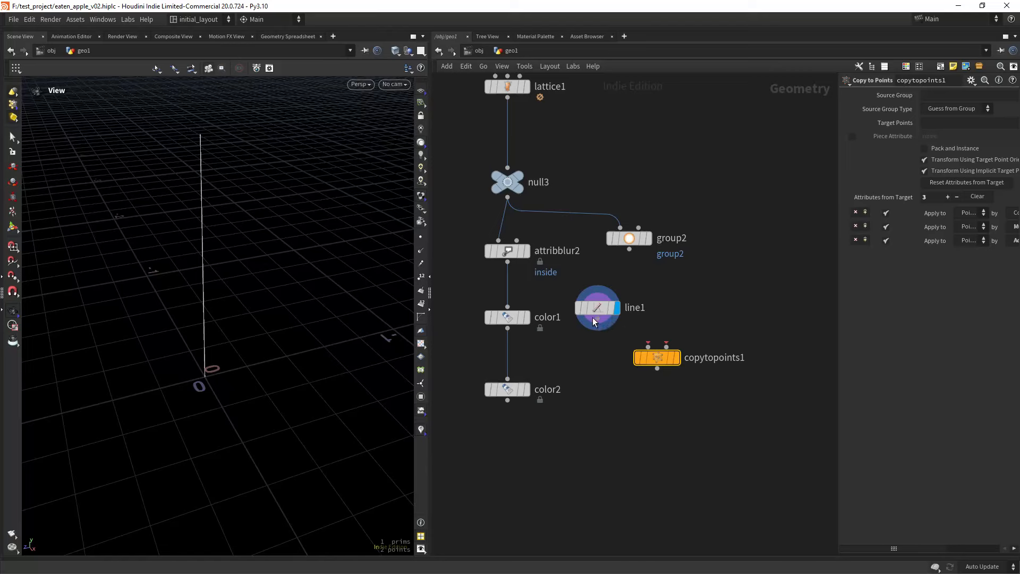
left_click_drag(597, 319, 629, 249)
- Set the Copy to Points node's target points to group2, tidy the node layout and display the copied line
left_click_drag(839, 140, 737, 138)
left_click(995, 124)
left_click(993, 137)
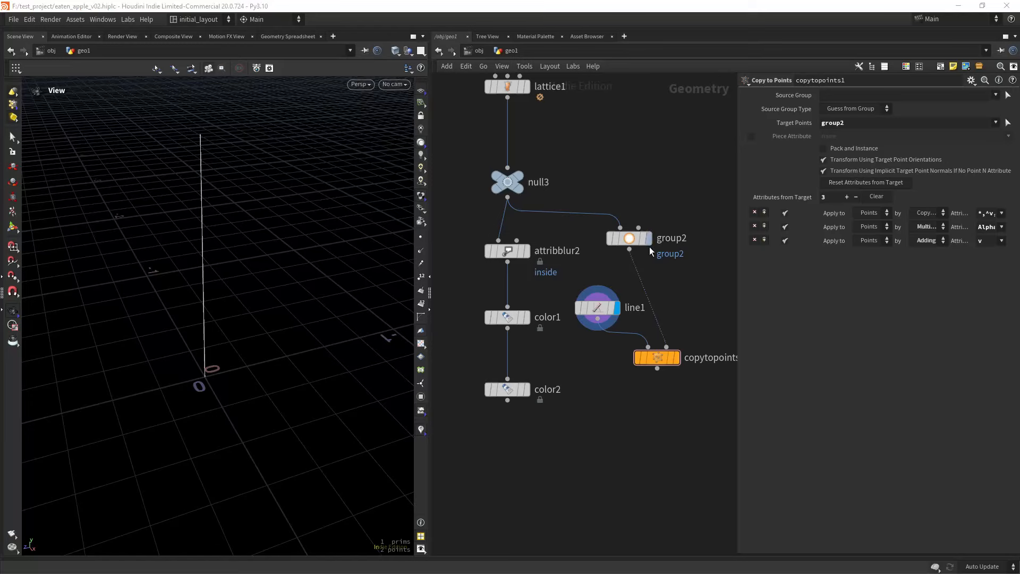
left_click_drag(630, 239, 678, 230)
left_click_drag(658, 355, 659, 368)
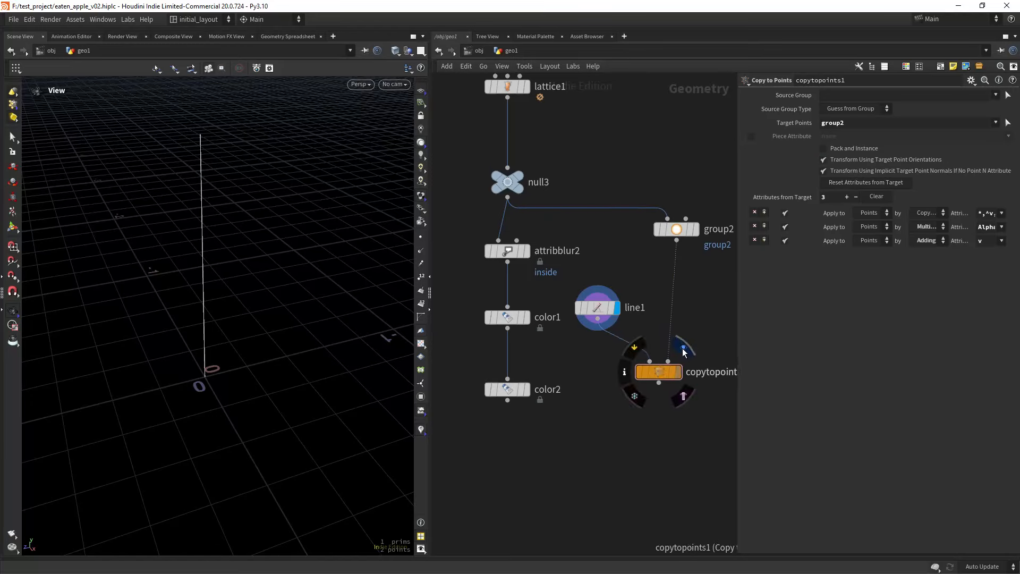
left_click(678, 372)
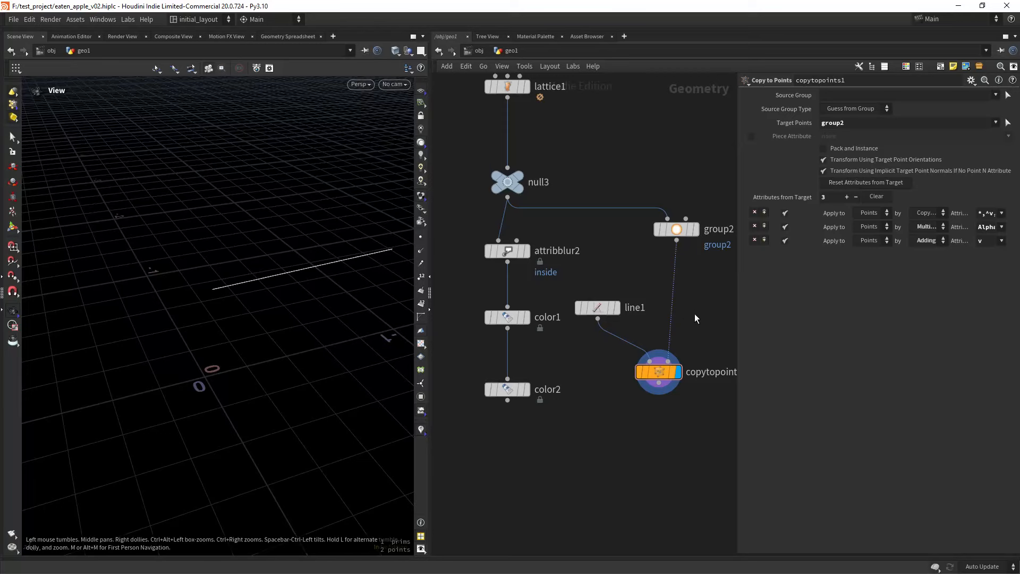
- Insert an Attribute Adjust Vector node between group2 and copytopoints1, aligning the copy node below it
scroll(696, 318, "up", 5)
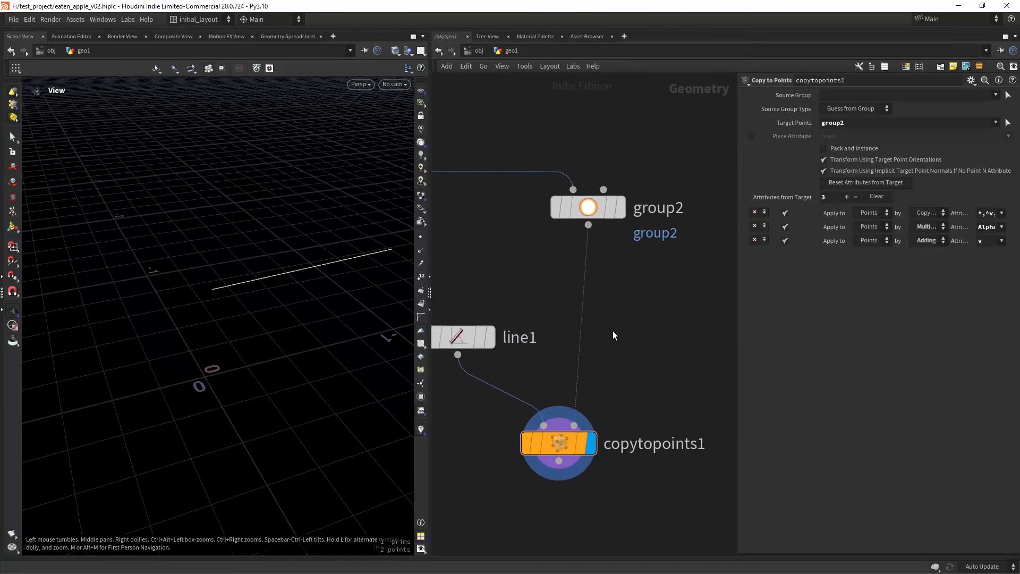
key("Tab")
type("attad")
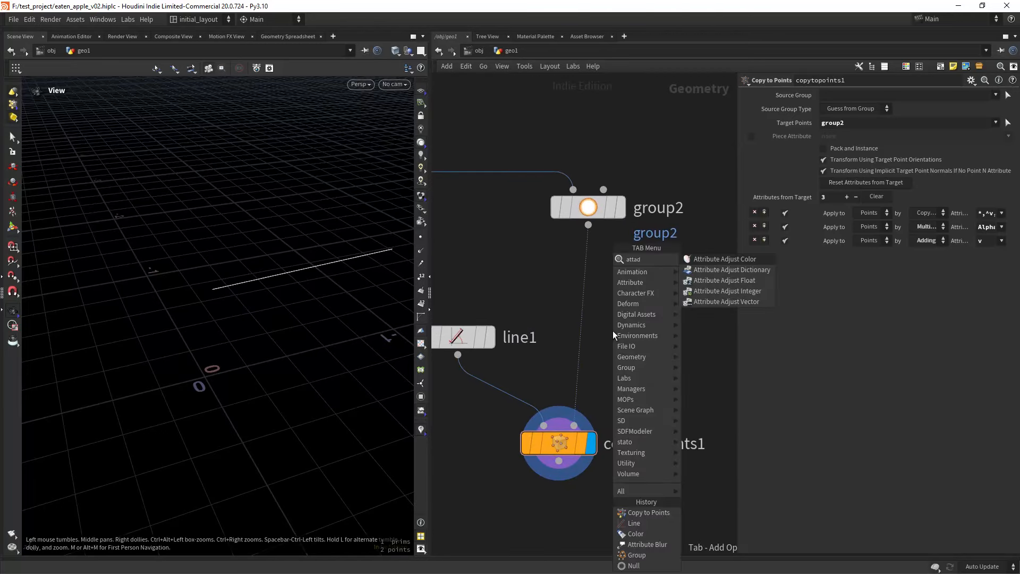
type("f")
key("BackSpace")
type("v")
key("Return")
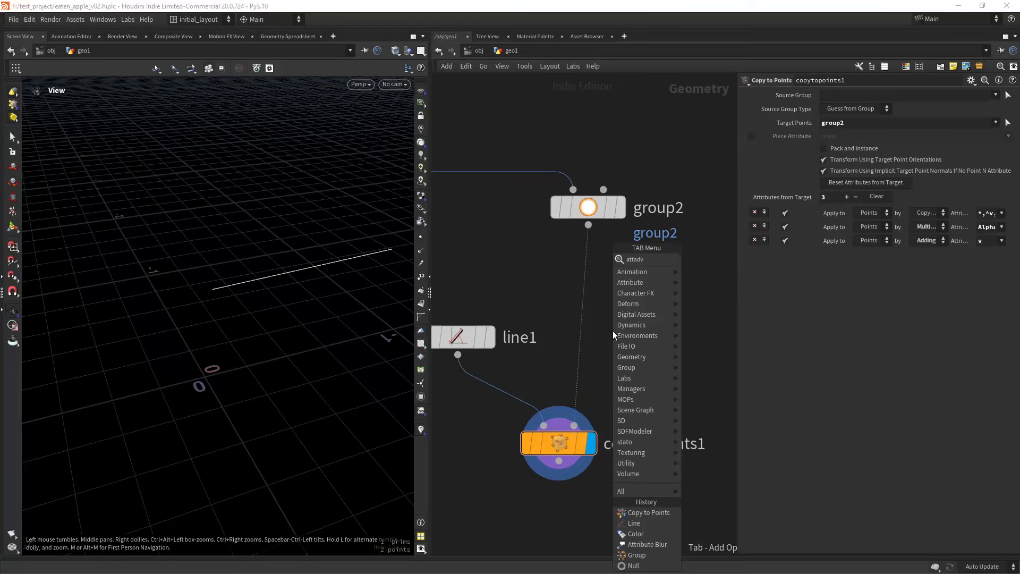
key("Return")
left_click_drag(613, 332, 592, 323)
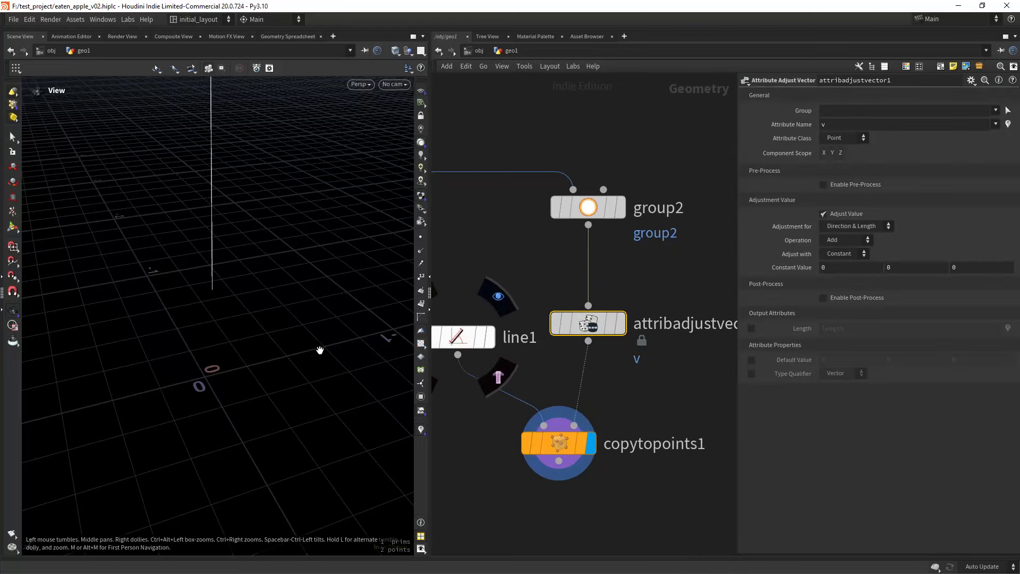
left_click_drag(319, 350, 307, 327)
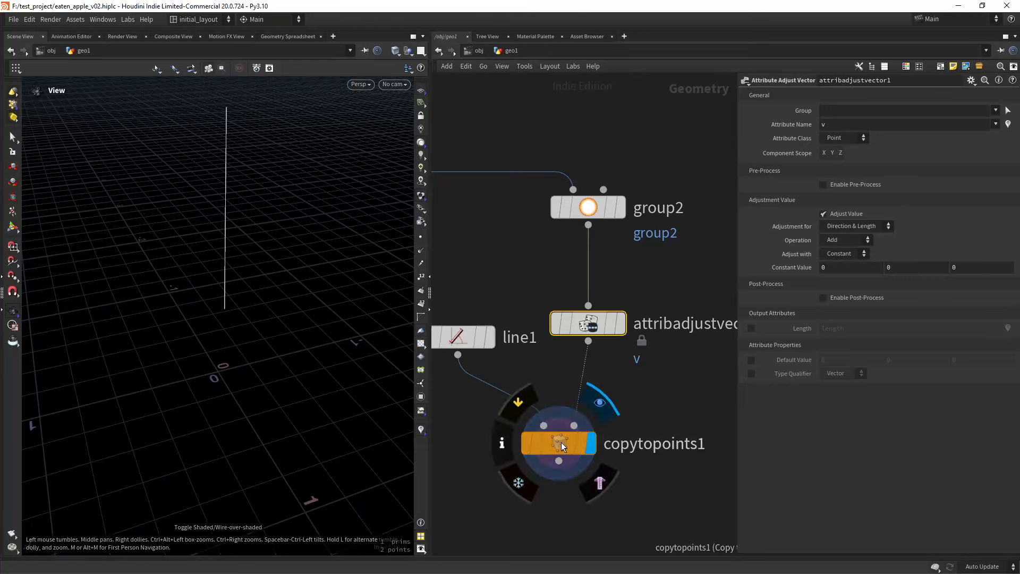
left_click_drag(561, 442, 580, 433)
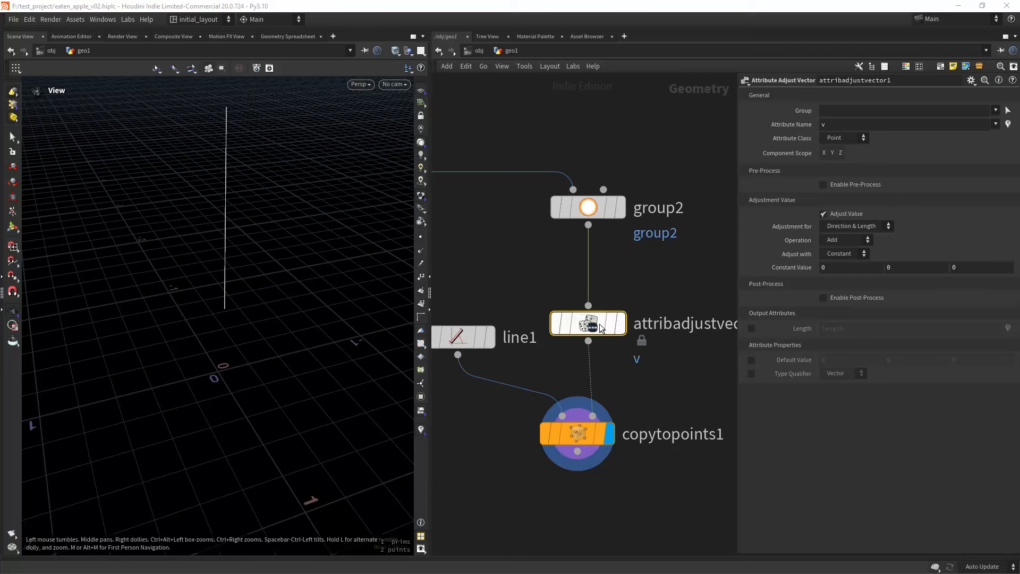
- Set line1's length to 0.15 and its number of points to 20
left_click(462, 337)
left_click(832, 136)
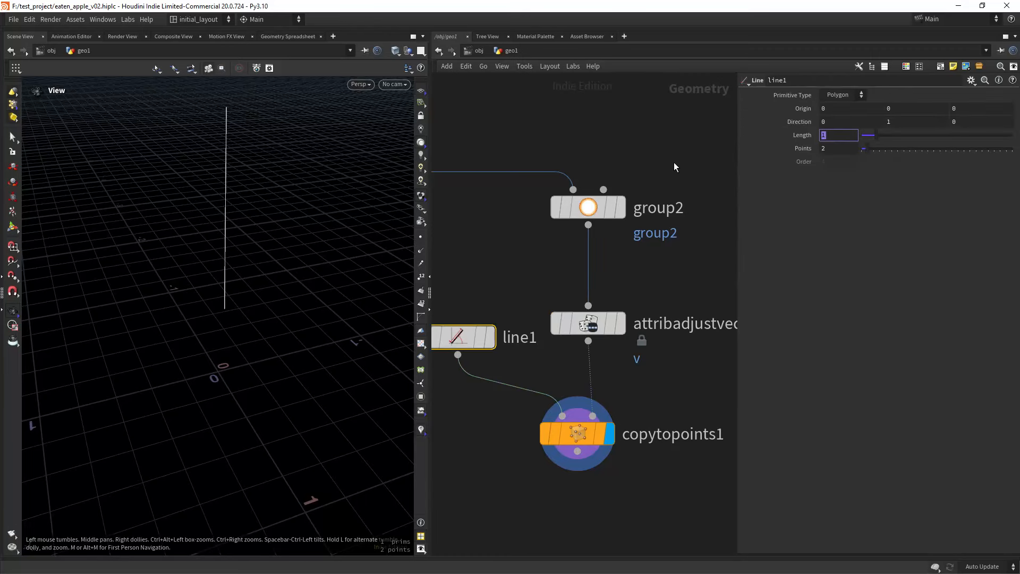
type(".15")
key("Return")
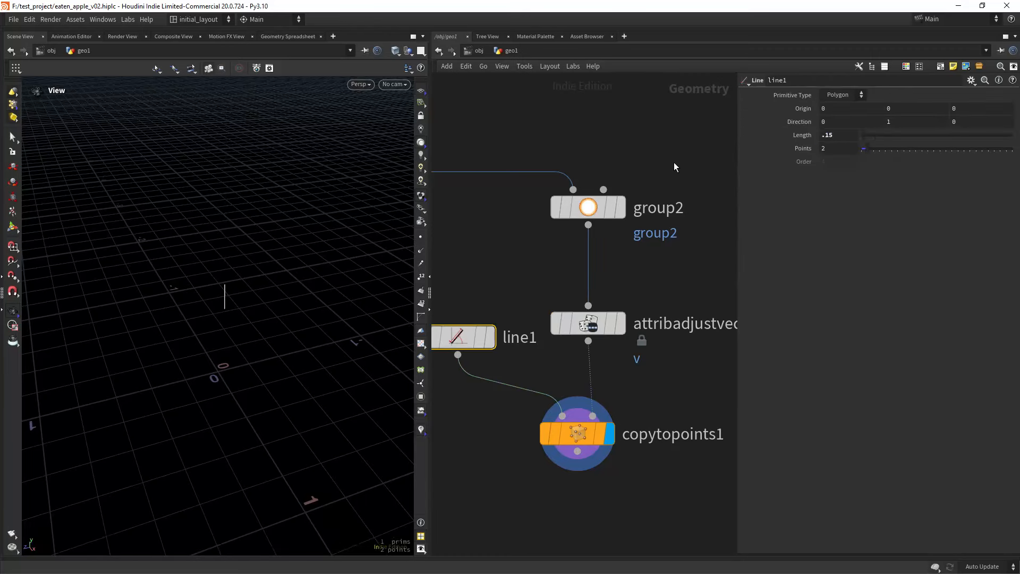
left_click(832, 149)
type("0")
key("Return")
- Insert a Bend node between line1 and copytopoints1, and display its result
middle_click_drag(477, 276, 537, 272)
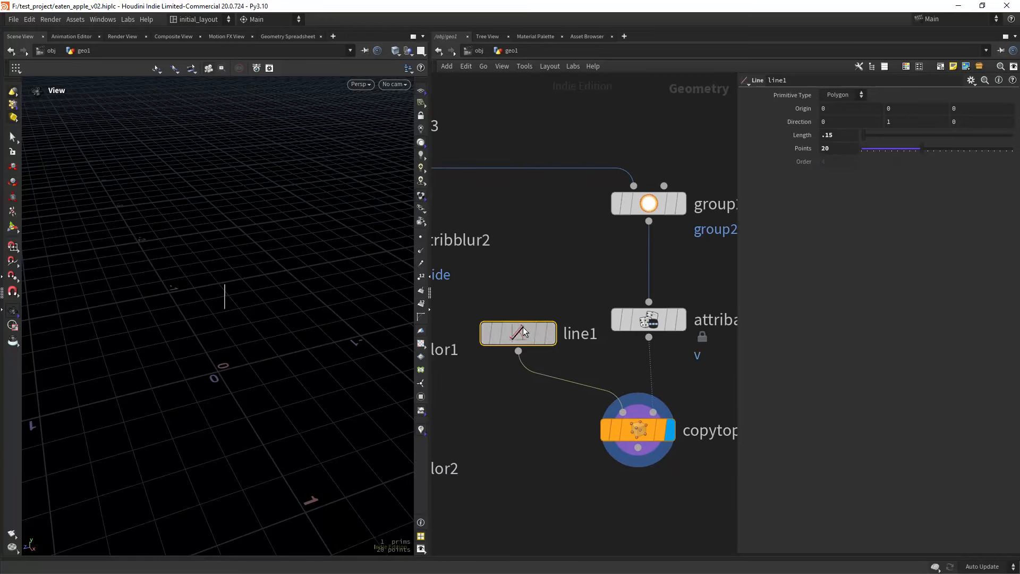
left_click_drag(522, 328, 520, 265)
left_click(523, 370)
key("Tab")
type("ben")
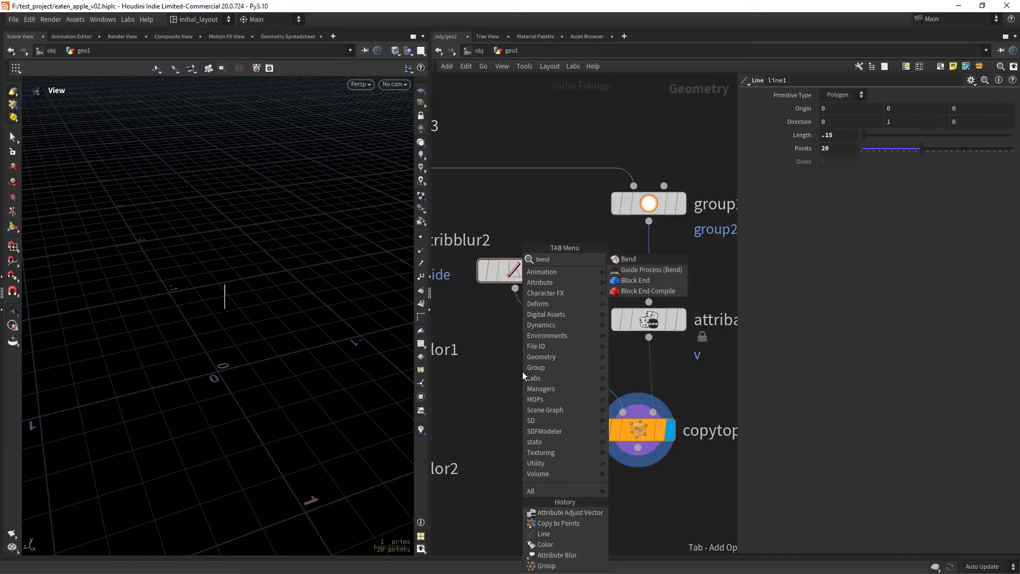
key("Return")
left_click(533, 351)
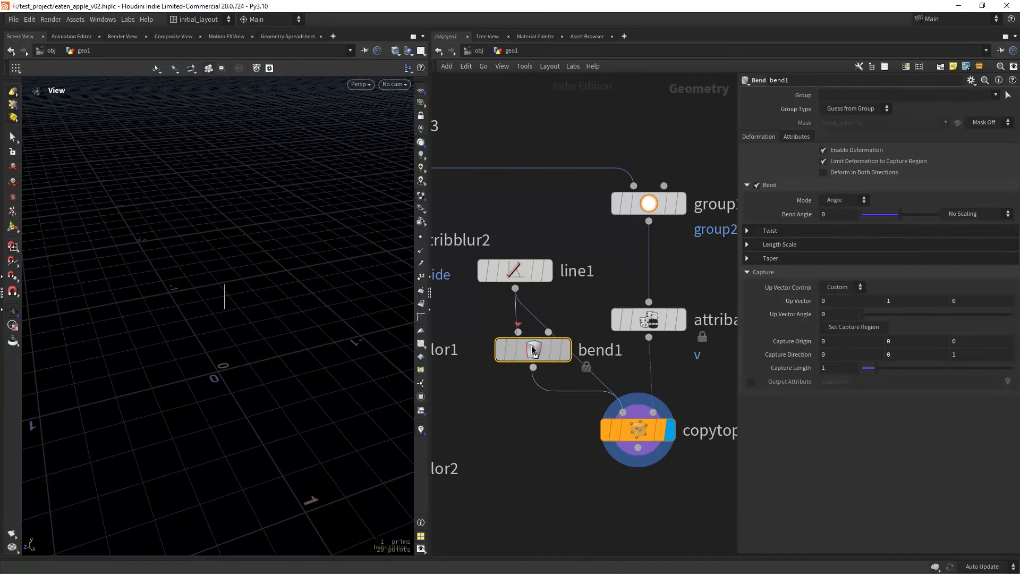
left_click_drag(533, 351, 538, 347)
left_click(570, 346)
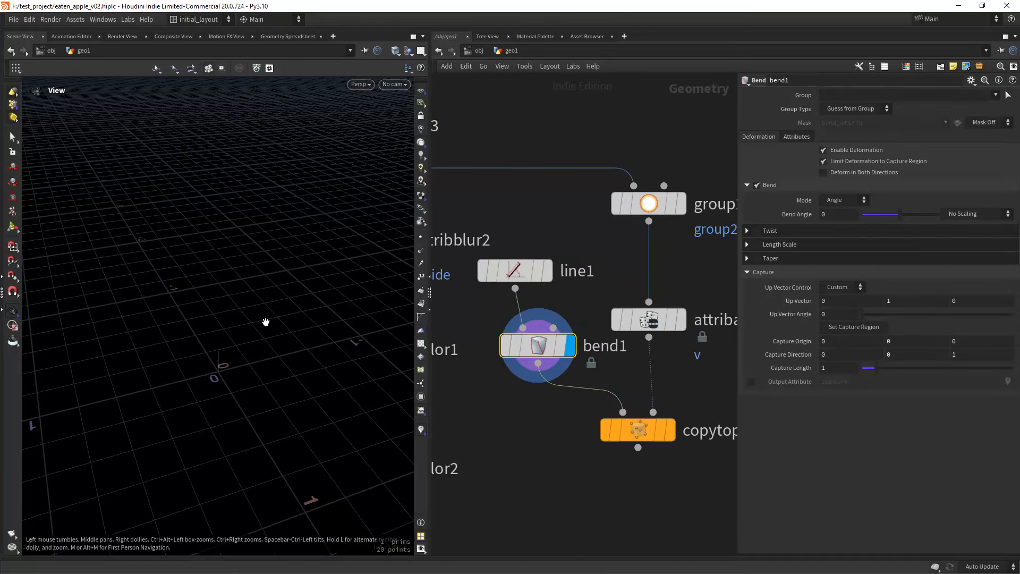
- Fit the bend's capture region to the line, set the bend angle to 90, and cycle the capture axis to an up vector of 1, 0, 0
key("Return")
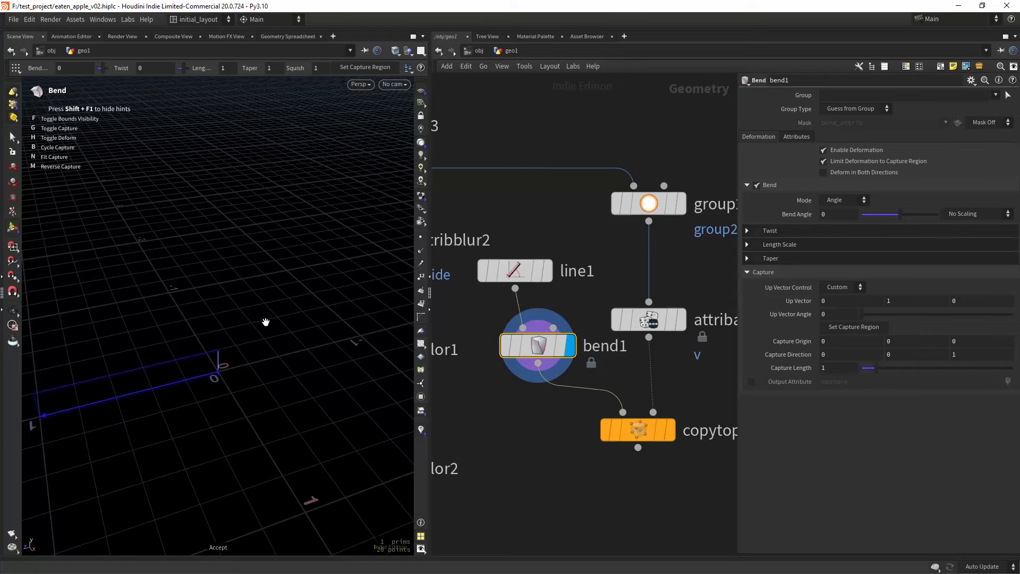
key("n")
left_click_drag(898, 215, 946, 212)
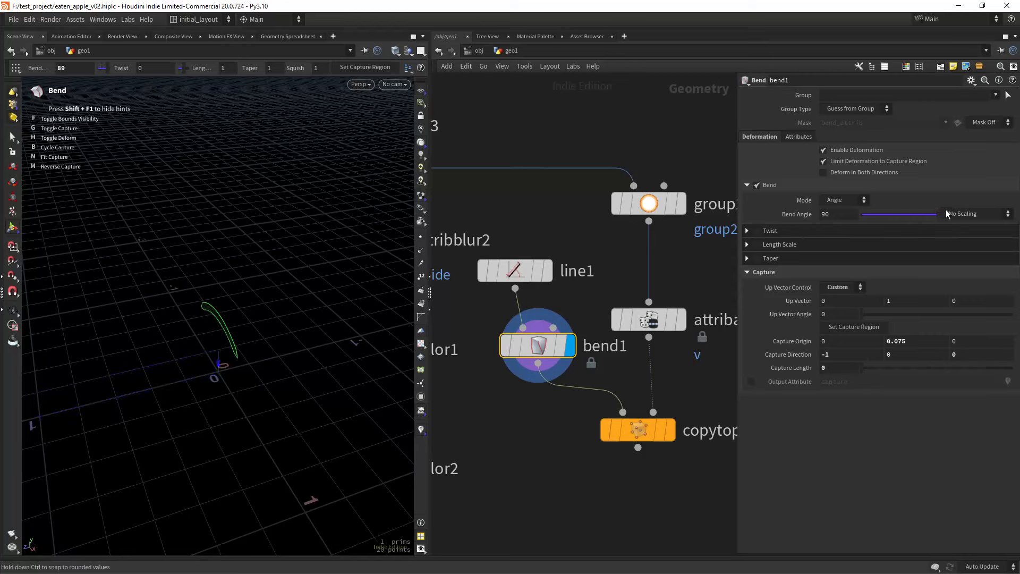
key("b")
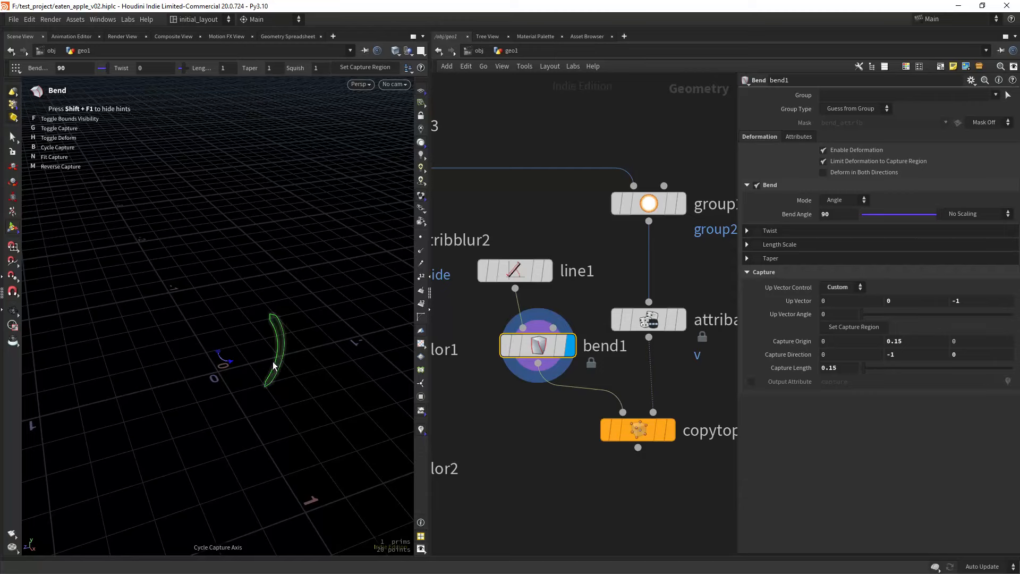
left_click_drag(275, 363, 330, 321, "alt")
mouse_move(311, 364)
left_mouse_down("alt")
mouse_move(293, 337)
mouse_move(335, 335)
mouse_move(328, 352)
left_mouse_up("alt")
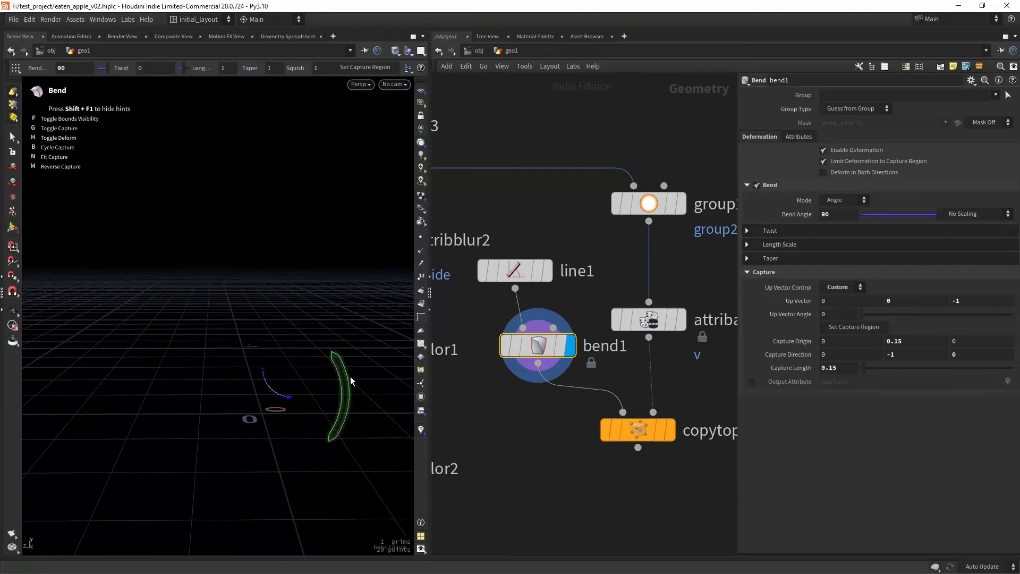
key("b")
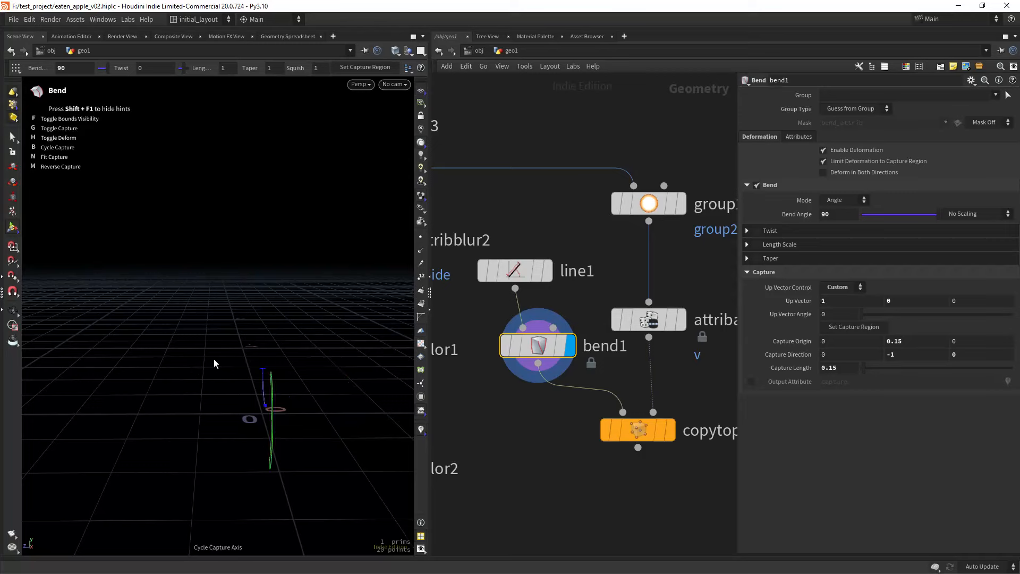
left_click_drag(276, 392, 174, 429, "alt")
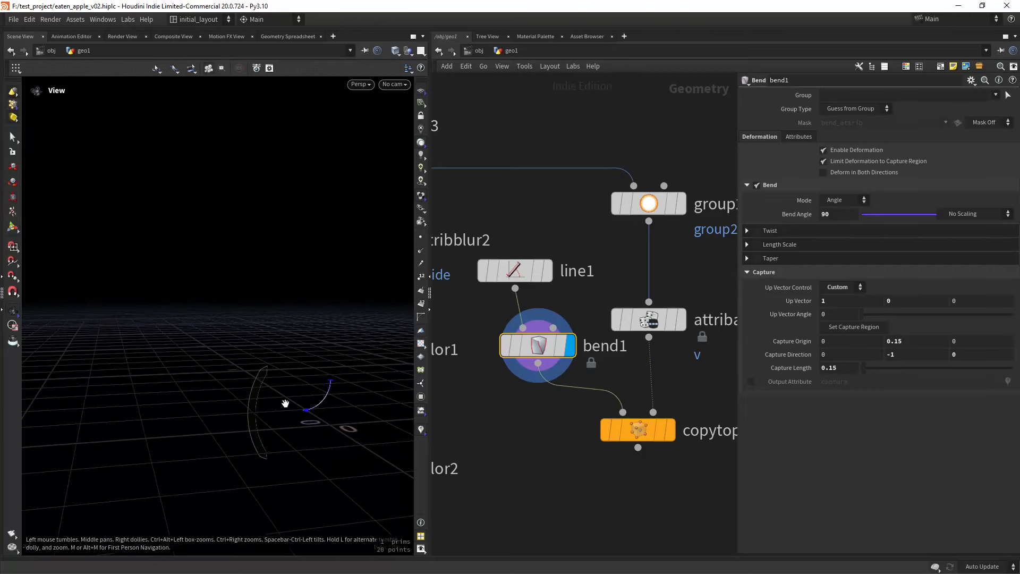
- Reverse the bend by setting its Y capture direction to 1 and its Y capture origin to 0
left_click(14, 311)
left_click_drag(308, 439, 282, 375)
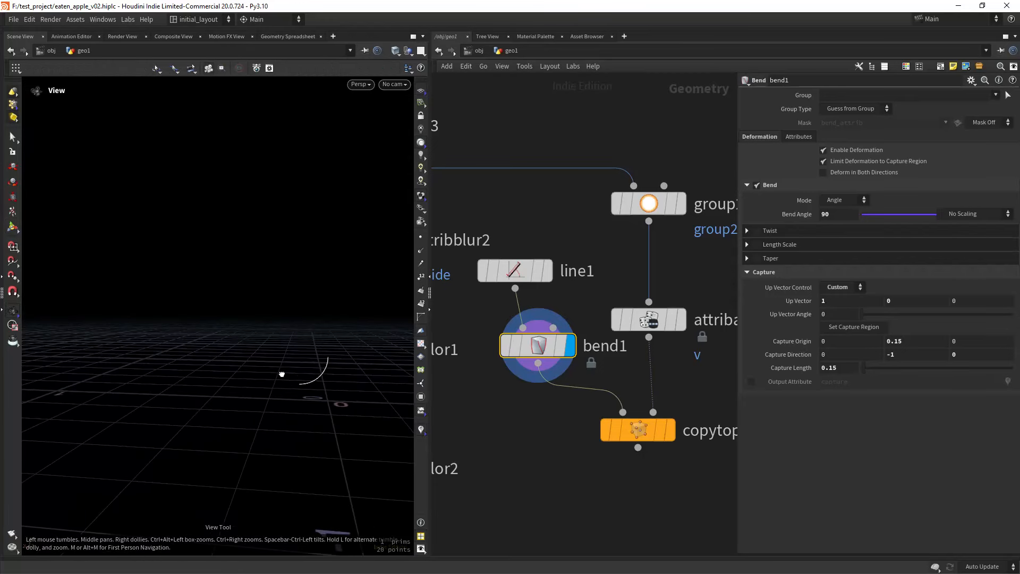
key("f")
right_click_drag(323, 362, 282, 370)
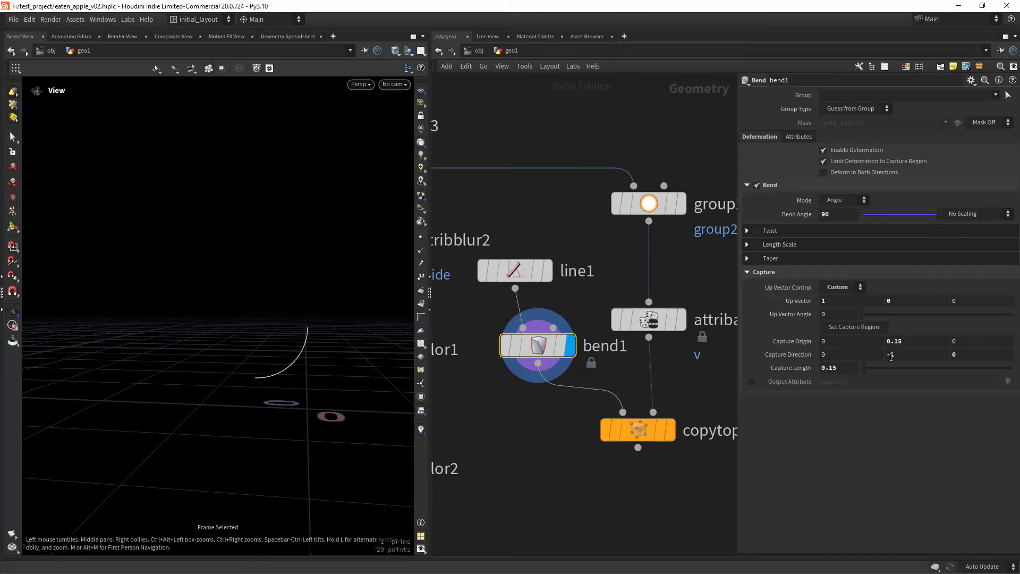
left_click(891, 355)
key("Delete")
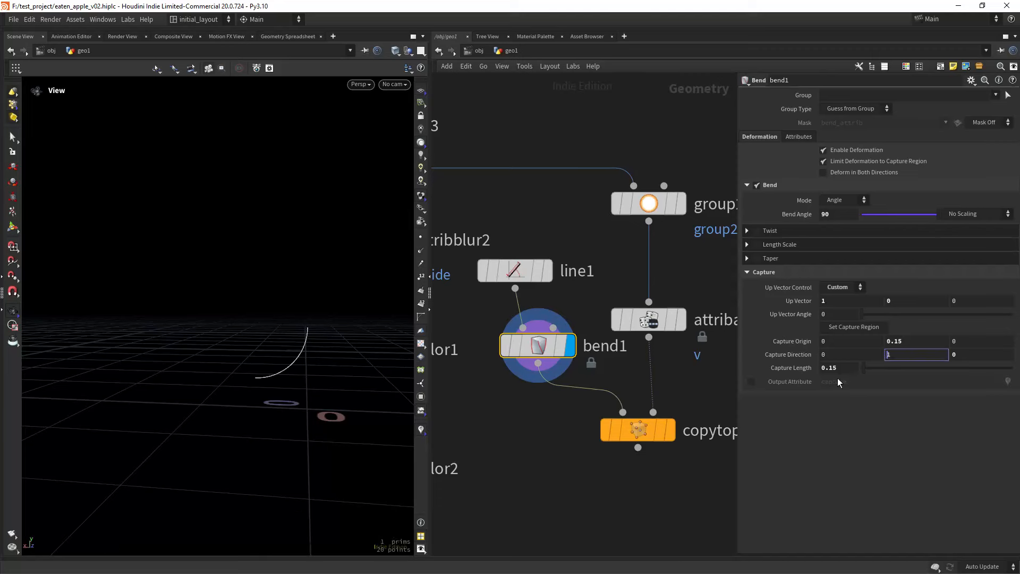
key("Return")
left_click(897, 341)
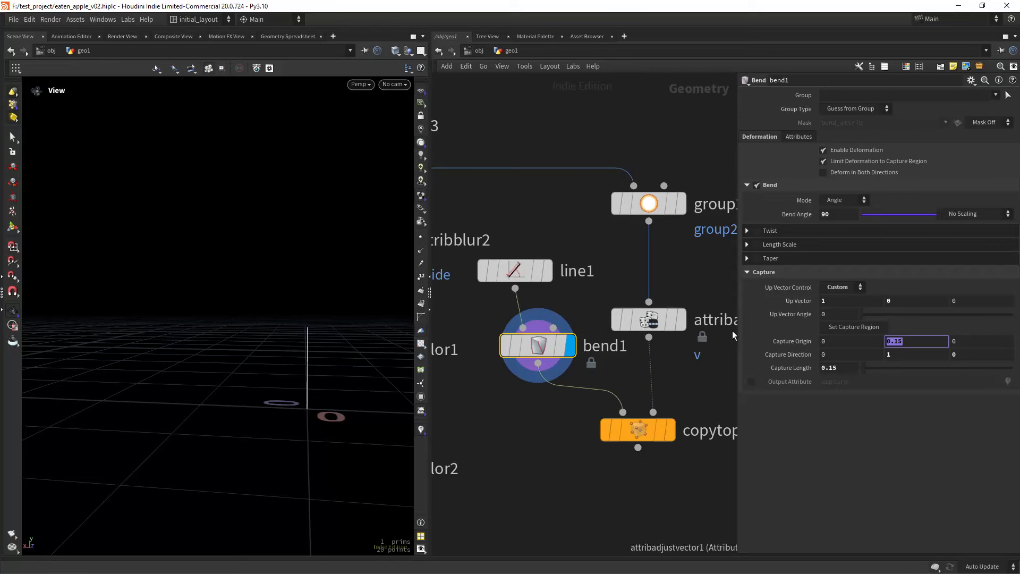
type("0")
key("Return")
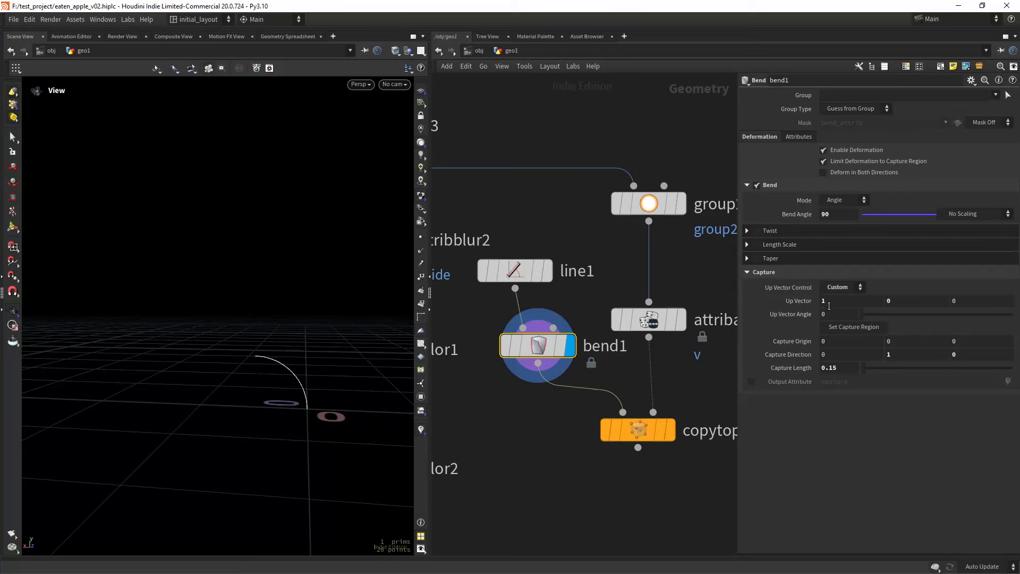
- Add an Attribute Delete node after copytopoints1, display it and enable Delete Non Selected
right_click_drag(272, 404, 241, 387)
mouse_move(241, 388)
left_mouse_down()
mouse_move(336, 405)
mouse_move(246, 398)
left_mouse_up()
middle_click_drag(585, 429, 589, 418)
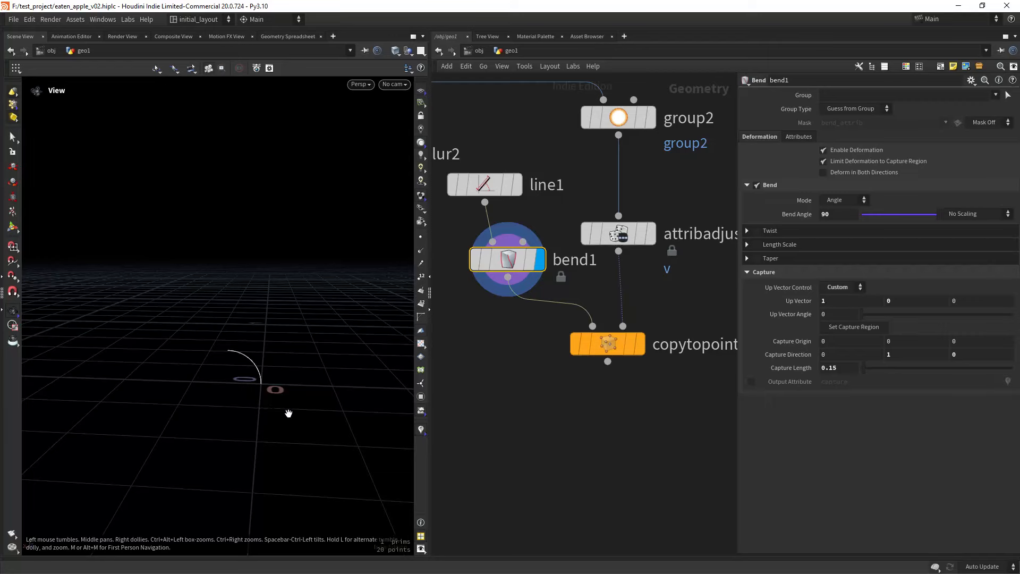
left_click(541, 417)
mouse_move(284, 396)
left_mouse_down()
mouse_move(318, 406)
mouse_move(144, 409)
mouse_move(296, 386)
left_mouse_up()
scroll(570, 393, "up", 3)
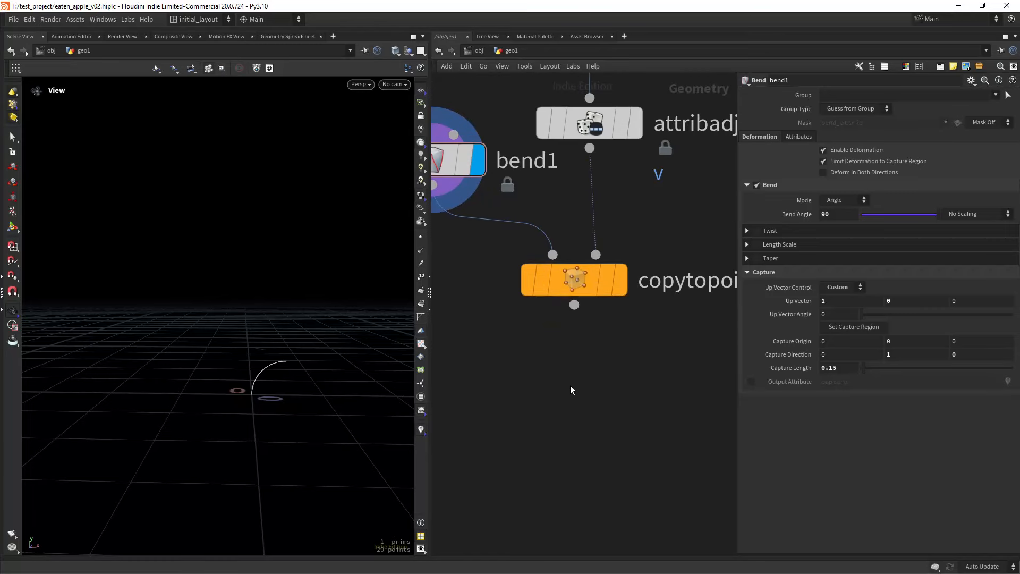
key("Tab")
type("attribdel")
key("Return")
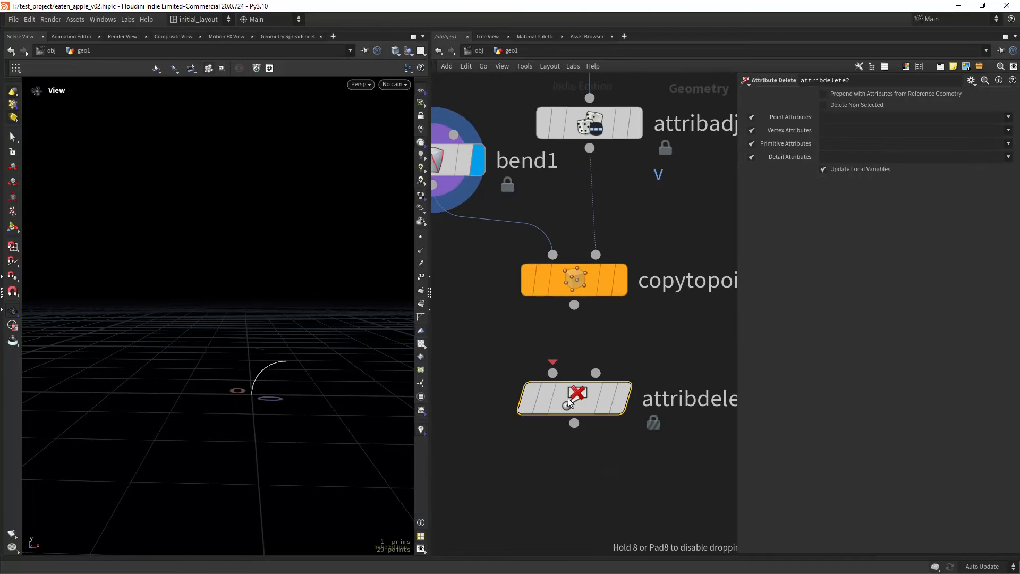
left_click(558, 399)
left_click(629, 349)
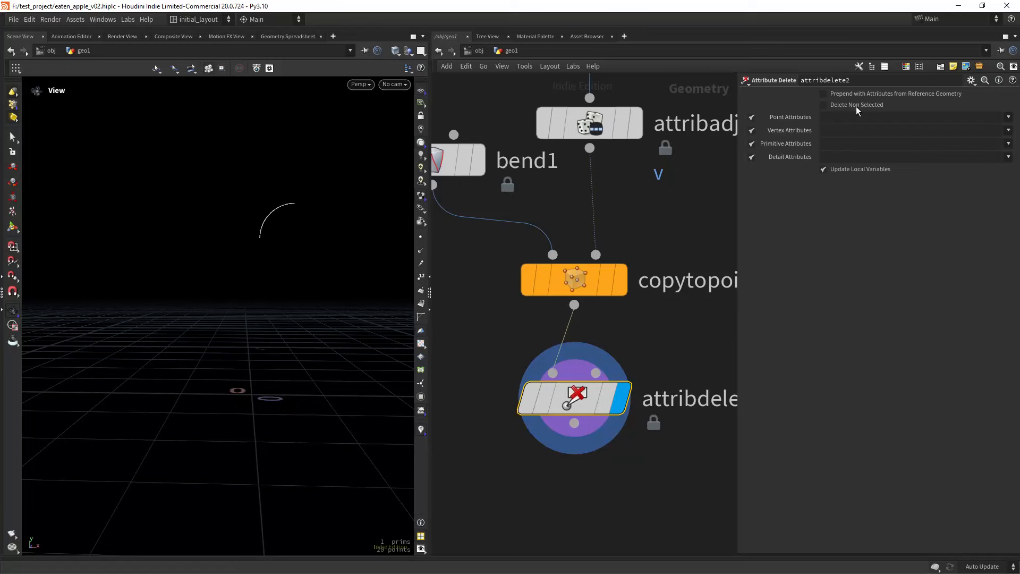
- Add a Sweep node after attribdelete2 with its surface shape set to Round Tube, and display it
scroll(611, 428, "down", 3)
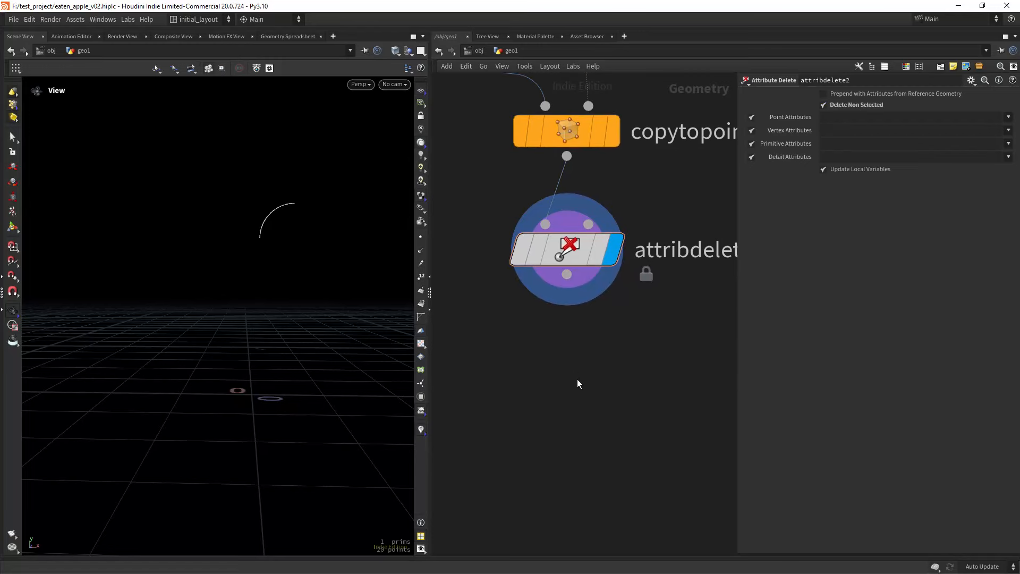
key("Tab")
type("sws")
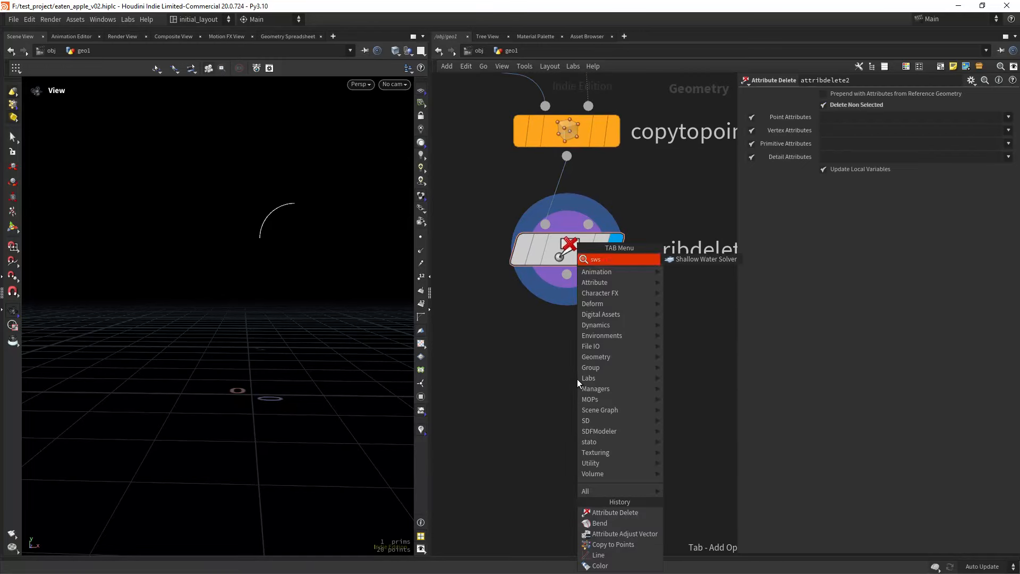
key("BackSpace")
type("e")
key("Return")
left_click(578, 379)
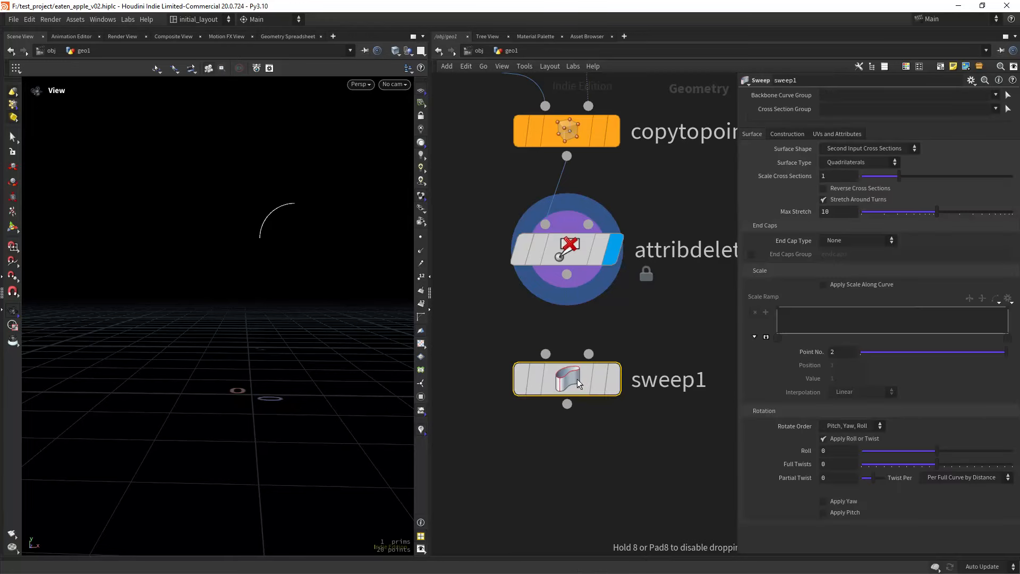
left_click(852, 145)
left_click(860, 177)
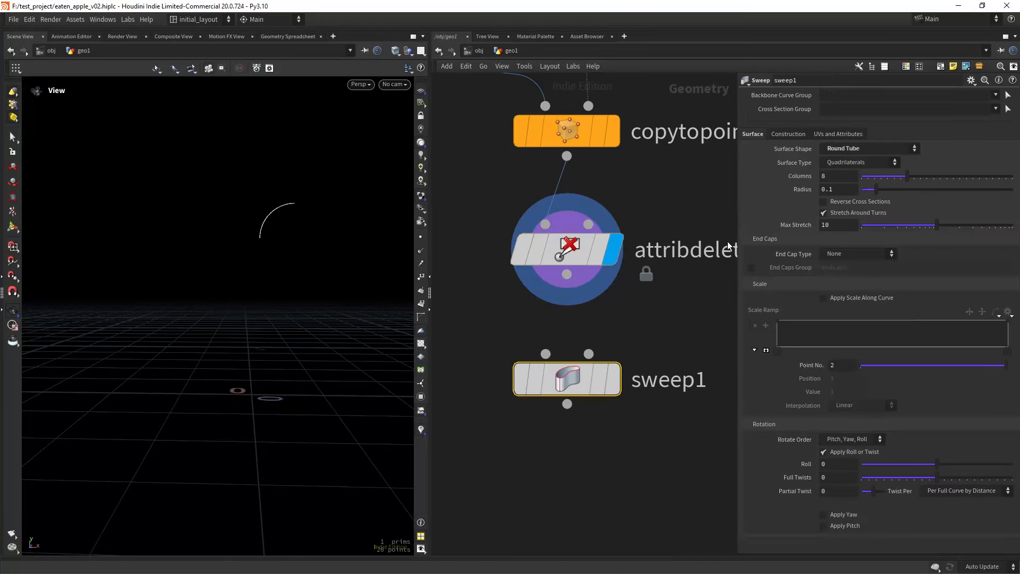
left_click_drag(566, 276, 545, 354)
left_click(622, 329)
- Show the coloured apple core from color2 together with the displayed sweep
left_click_drag(274, 308, 313, 325)
scroll(649, 310, "down", 7)
scroll(534, 321, "up", 5)
middle_click_drag(687, 296, 516, 299)
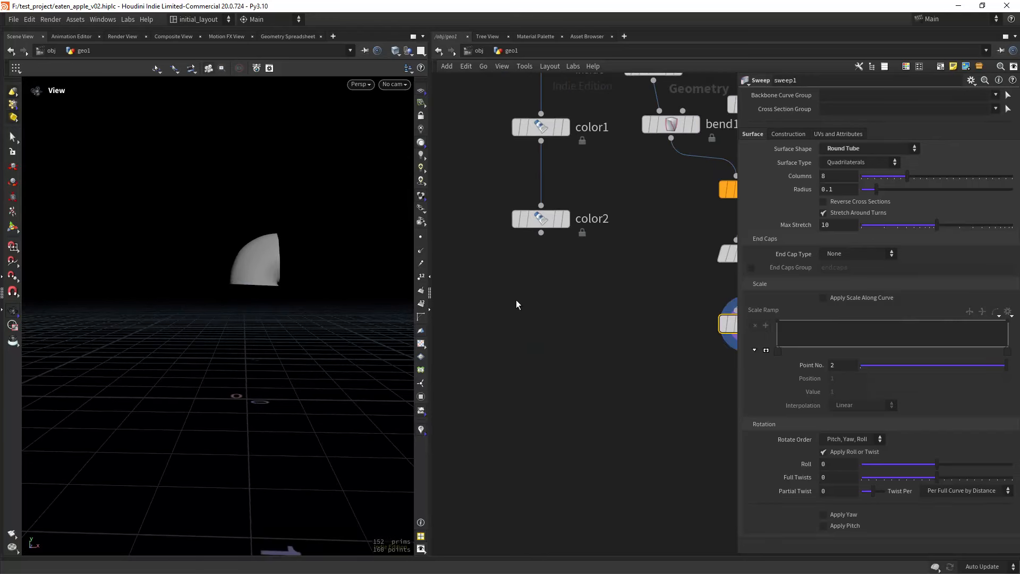
left_click(557, 223)
- Reduce the sweep's tube radius to 0.014
middle_click_drag(627, 316, 492, 290)
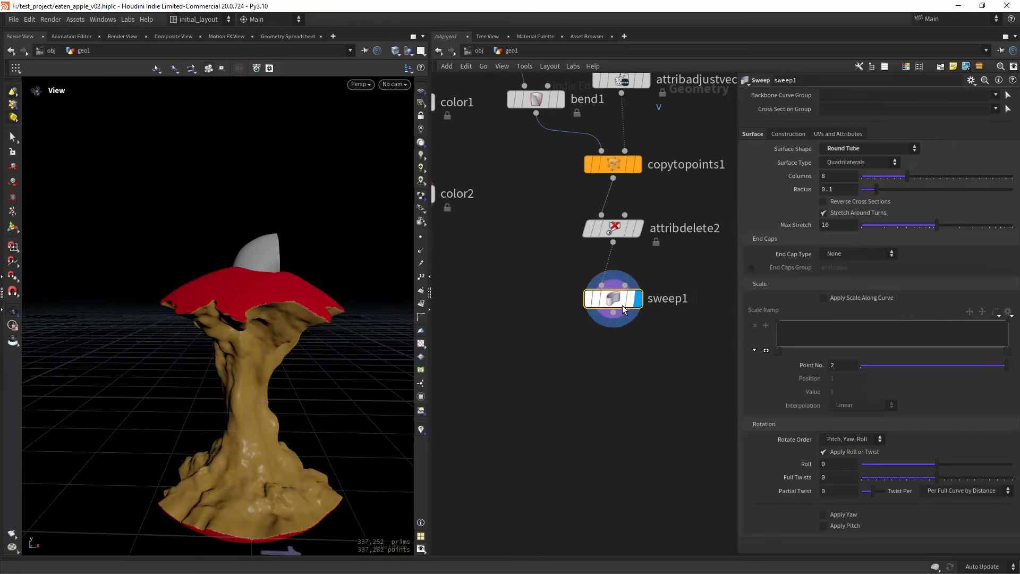
middle_click_drag(838, 191, 789, 224)
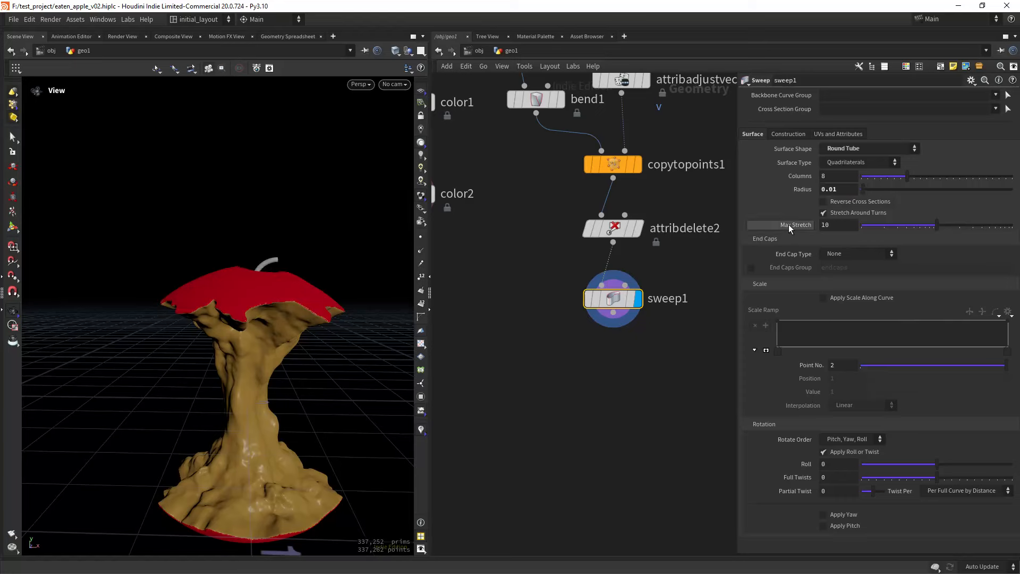
middle_click_drag(850, 193, 872, 231)
- Close the stem's ends with Grid end caps using 6 cap divisions
left_click(854, 253)
left_click(853, 285)
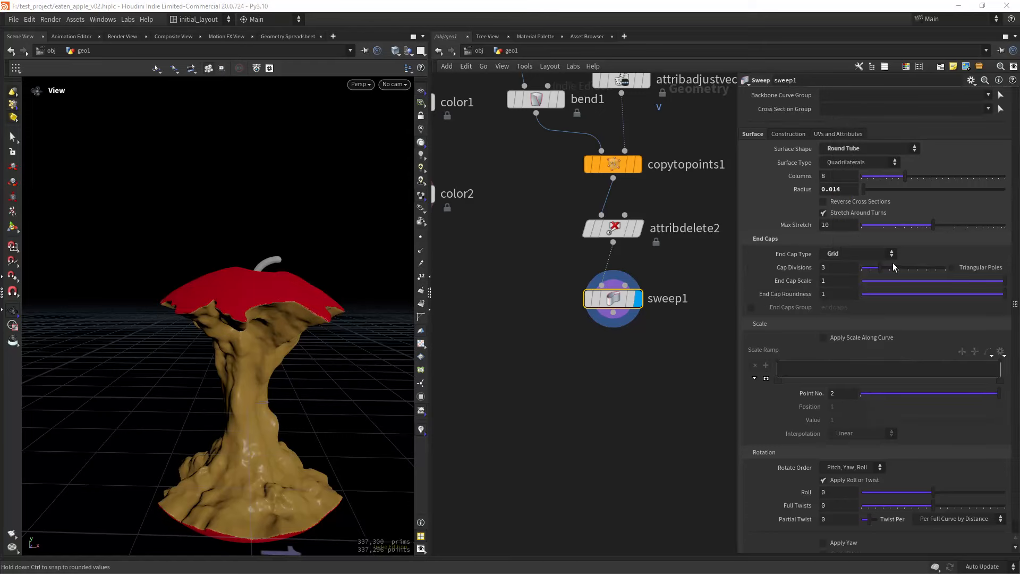
type("6")
key("Return")
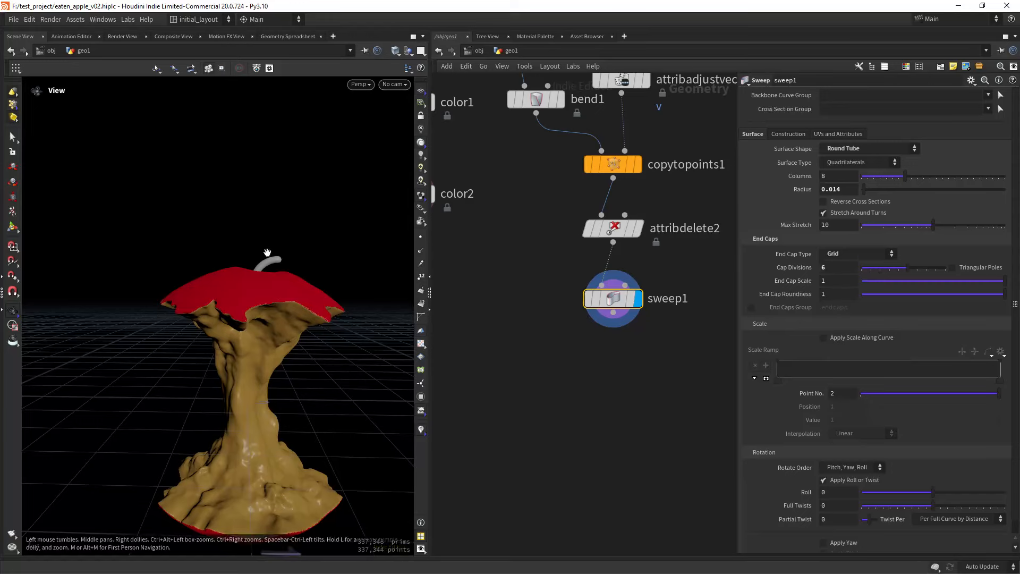
left_click_drag(280, 255, 282, 270)
- Scale the sweep along the curve with a B-Spline ramp starting at 0.233333 and a middle point of value 0.5 at about 0.659
left_click(869, 336)
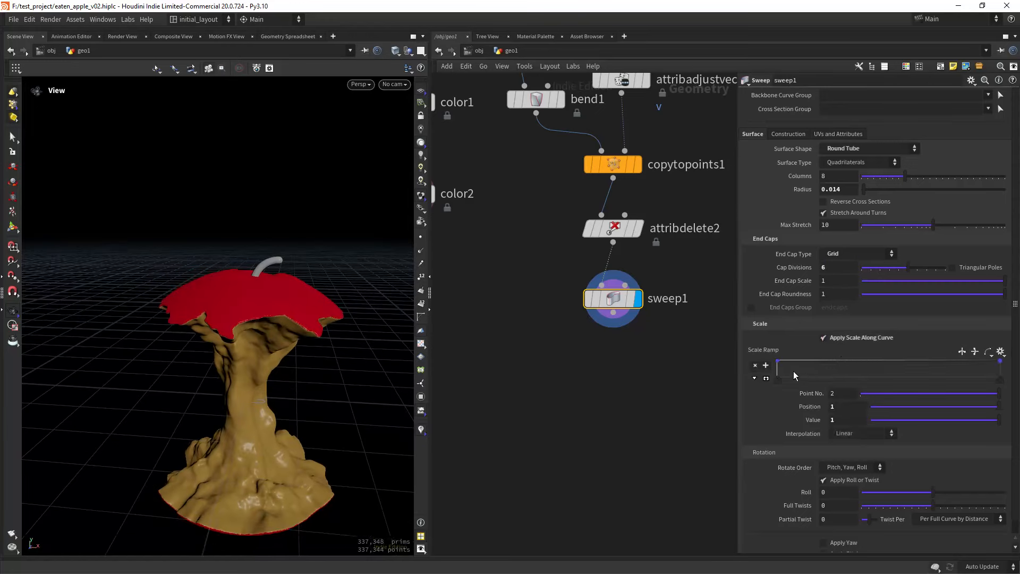
left_click_drag(778, 362, 776, 378)
left_click(920, 372)
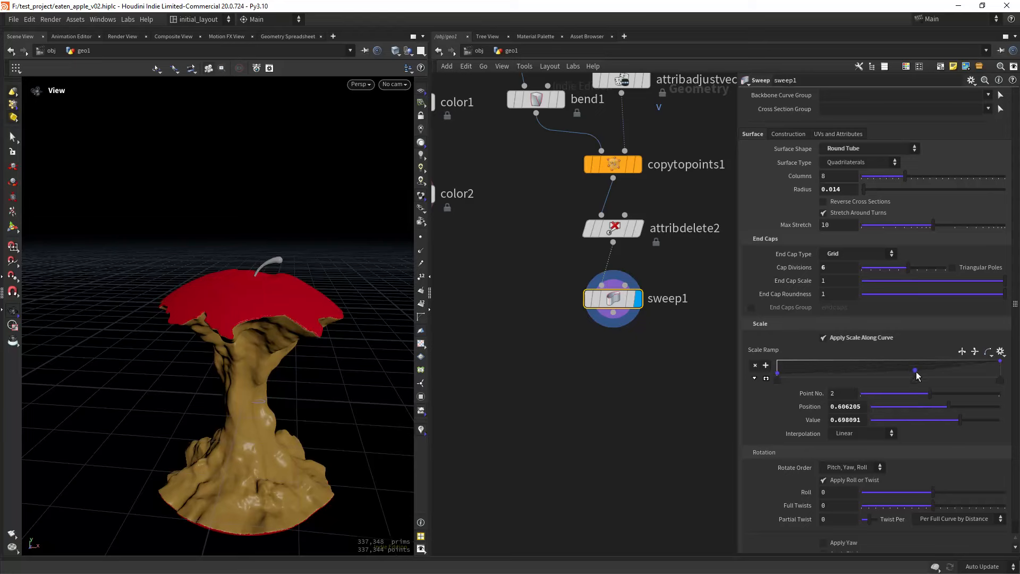
left_click(988, 351)
left_click(963, 419)
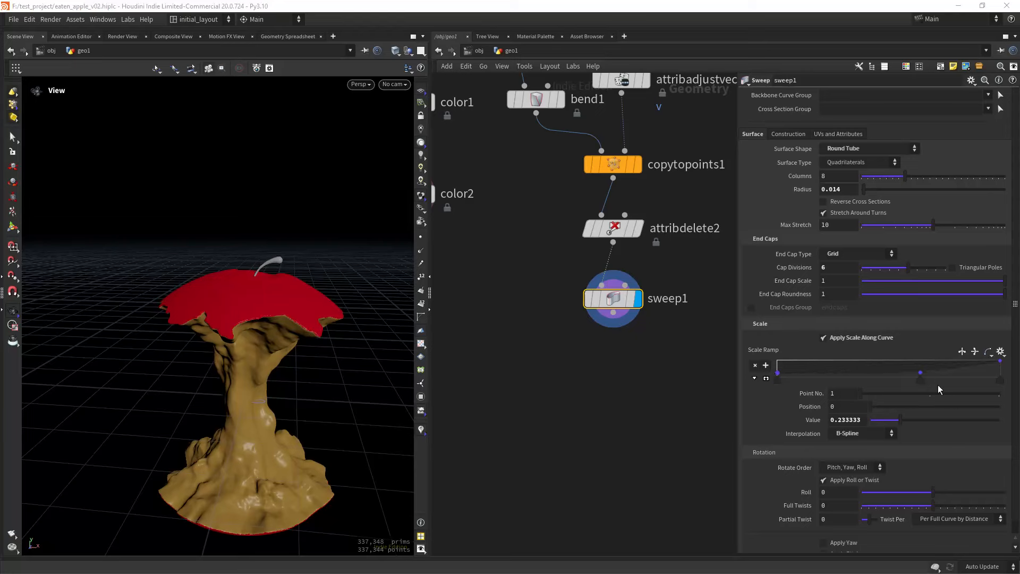
left_click_drag(920, 373, 924, 369)
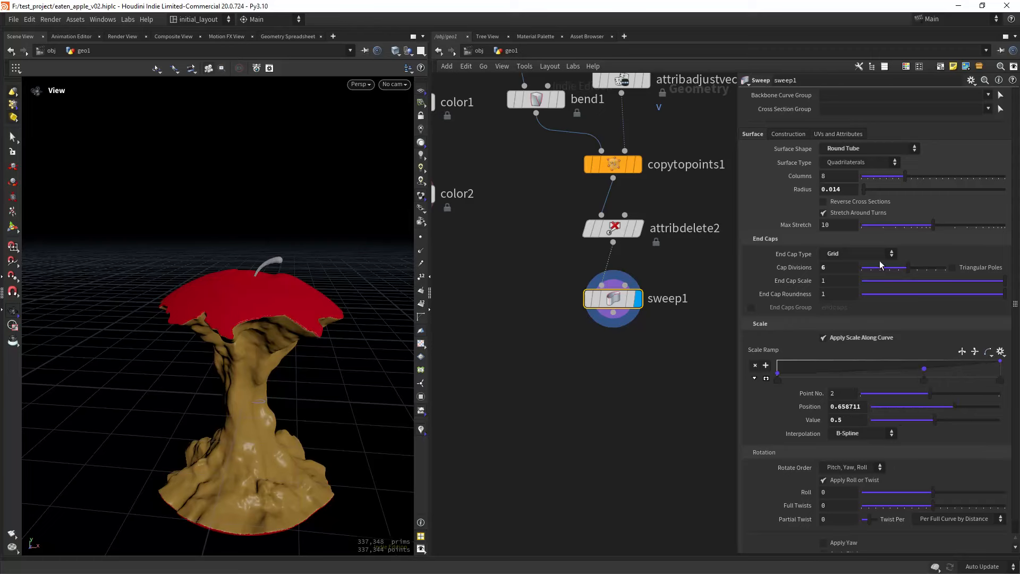
- Increase the sweep's tube radius to 0.024 and set the end cap roundness to 1.9
middle_click_drag(844, 189, 861, 217)
middle_click_drag(838, 295, 886, 287)
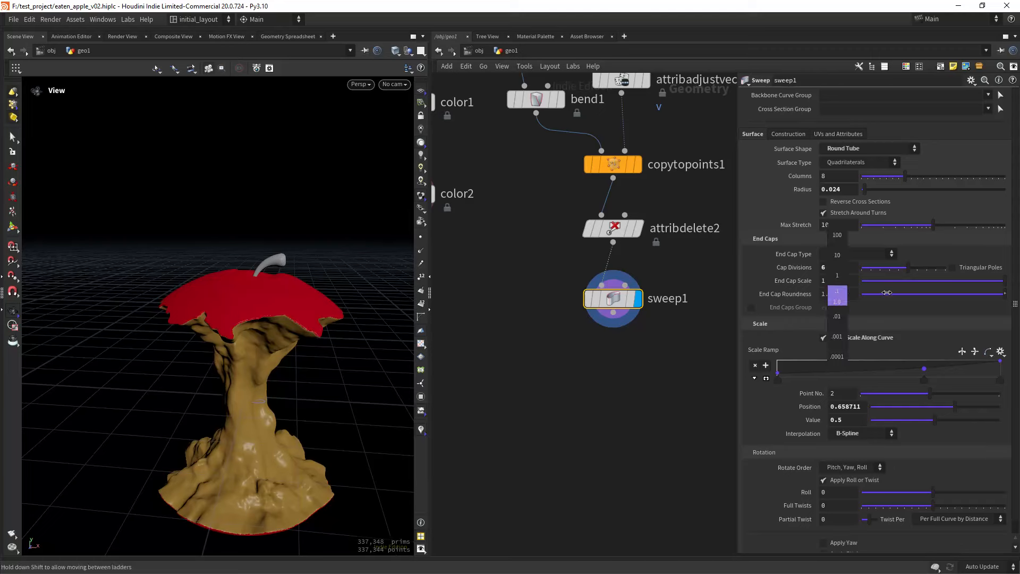
middle_click_drag(886, 292, 893, 292)
mouse_move(326, 326)
left_mouse_down()
mouse_move(337, 257)
mouse_move(332, 319)
left_mouse_up()
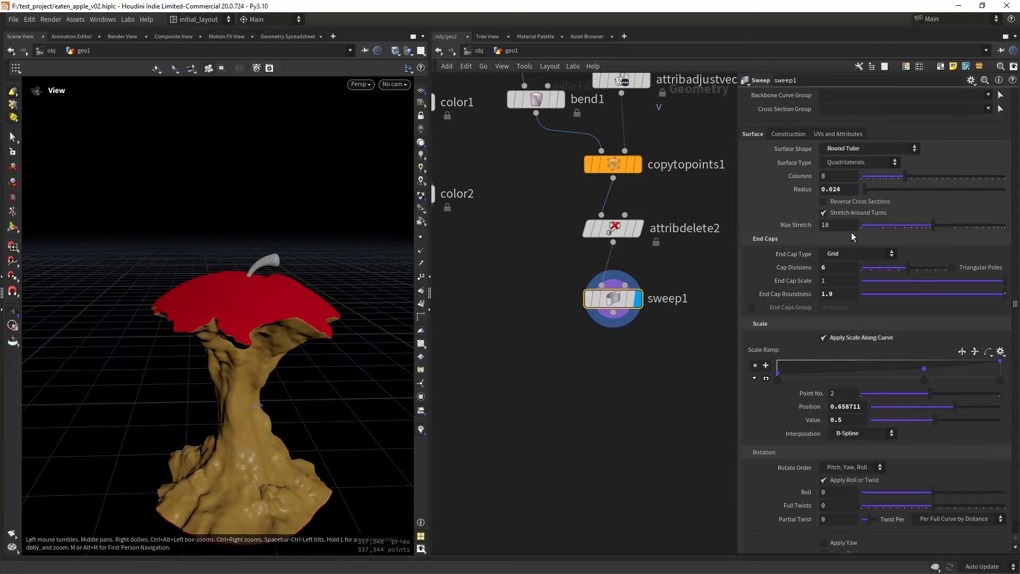
- Reduce the tube radius to 0.019, raise the scale ramp's starting value to 0.366667 and shift its middle point to position 0.680191
middle_click_drag(842, 188, 805, 237)
left_click_drag(778, 375, 777, 374)
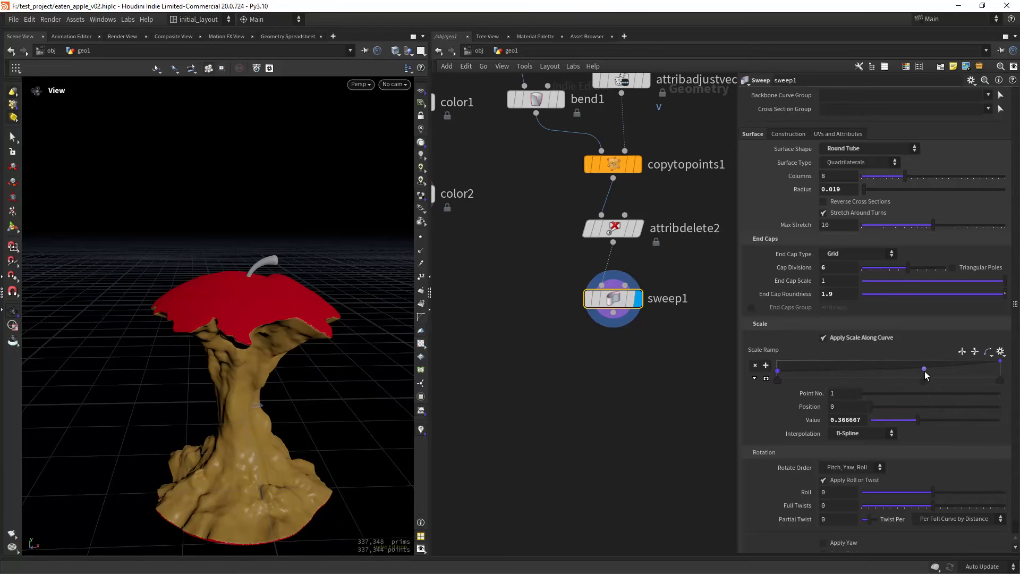
left_click_drag(925, 375, 929, 376)
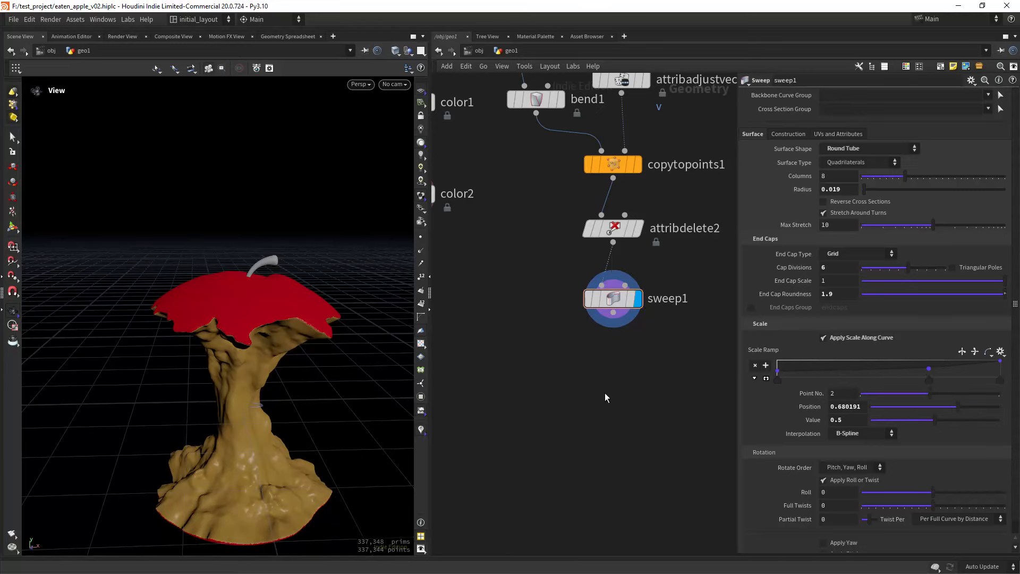
- Add a Color node below sweep1, wire the sweep's output into it and display it
key("Tab")
type("color")
key("Return")
left_click(611, 407)
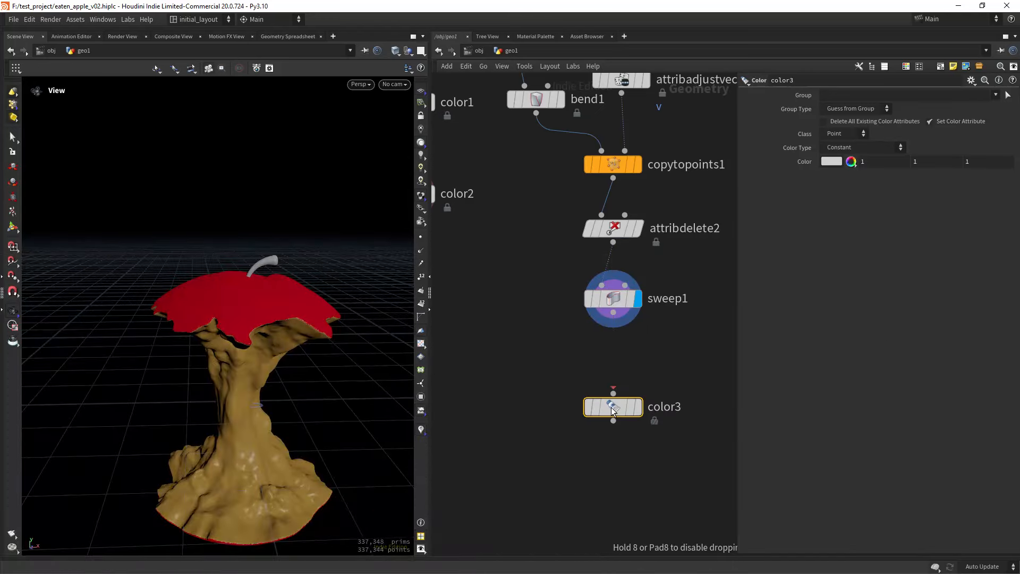
left_click_drag(613, 312, 613, 393)
left_click(651, 383)
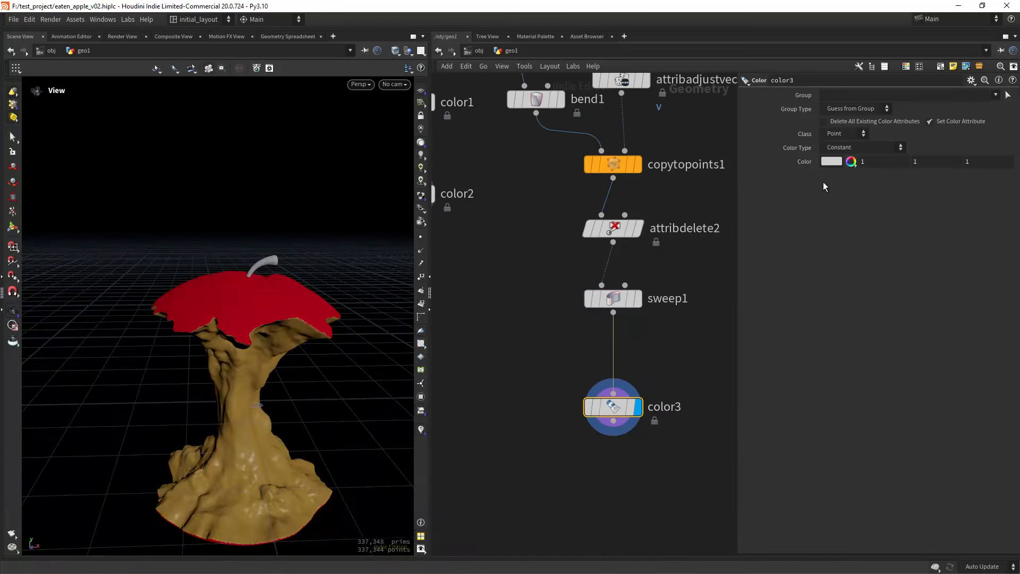
- Colour the stem brown with RGB values 0.5, 0.25, 0
left_click(832, 161)
left_click(837, 104)
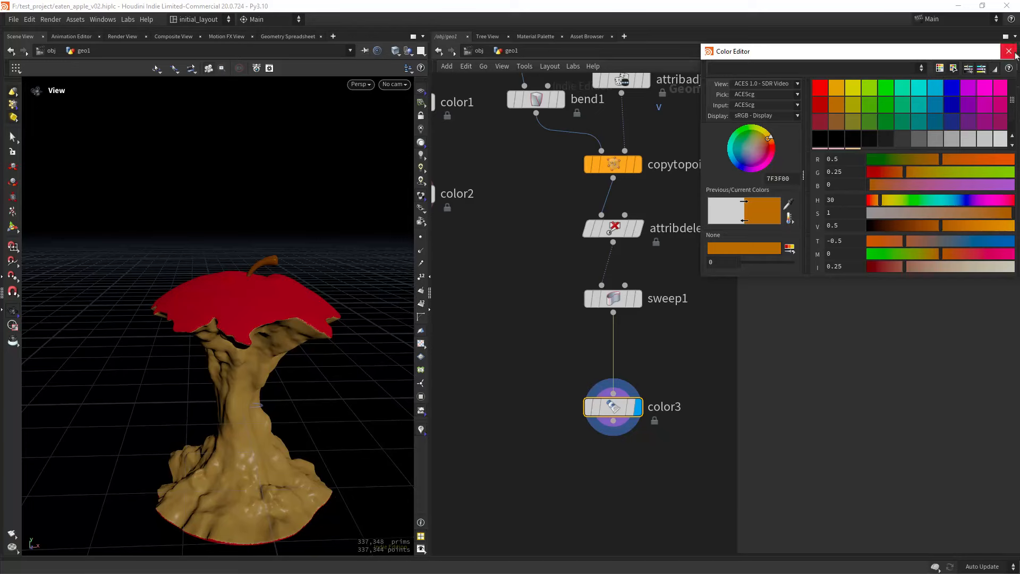
left_click(1009, 51)
- Merge the coloured core from color2 with the coloured stem from color3 into one displayed Merge node
scroll(522, 376, "down", 3)
left_click(521, 242)
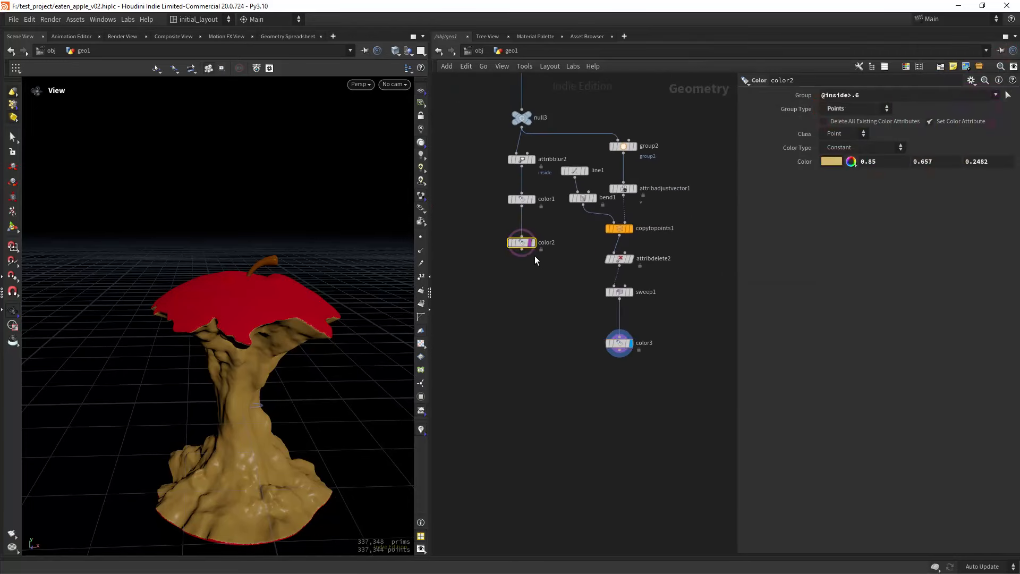
left_click(532, 242)
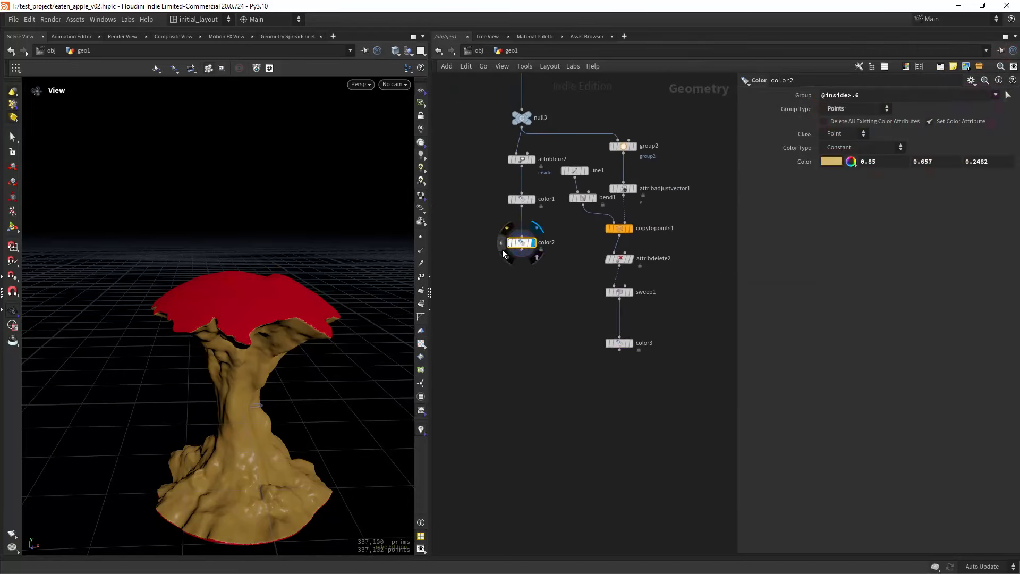
left_click_drag(553, 322, 648, 382, "shift")
left_click_drag(619, 350, 550, 436)
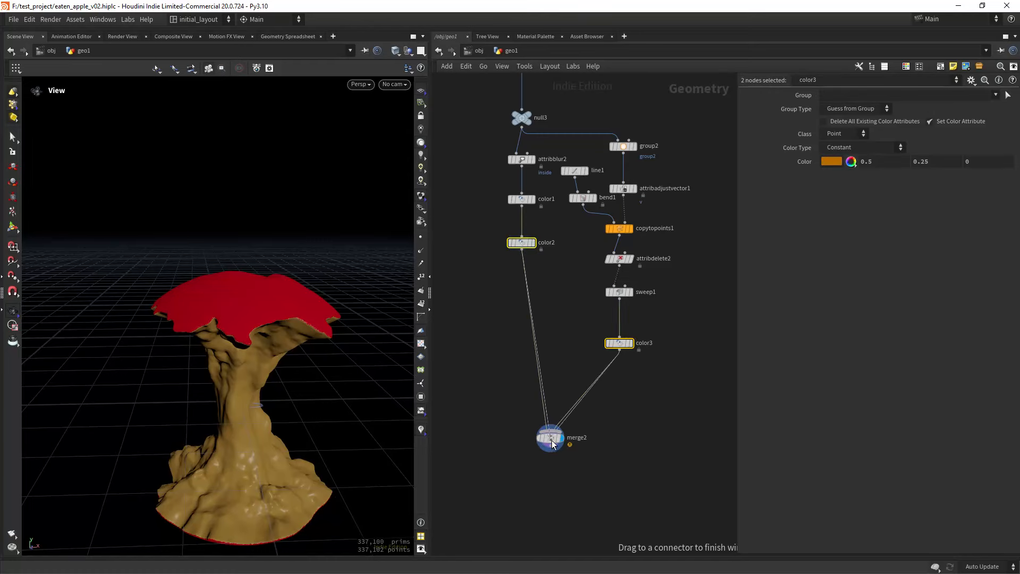
- Add a Null node after the merge of core and stem and set it as the displayed output
left_click(550, 505)
type("null")
key("Return")
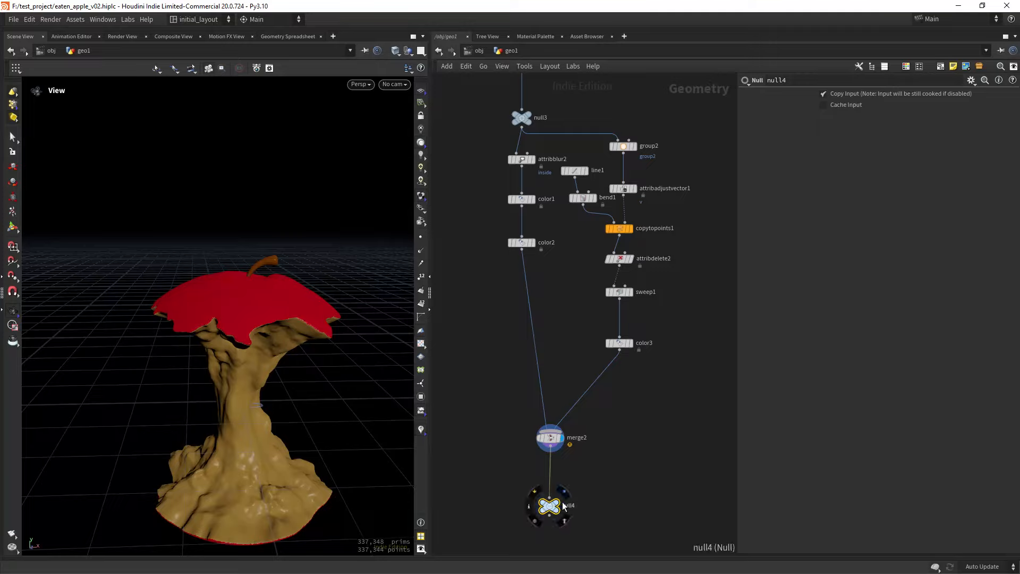
left_click(561, 518)
- Save the scene file and inspect the finished apple core with its stem
key("f")
left_click_drag(292, 323, 257, 374)
key("ctrl+s")
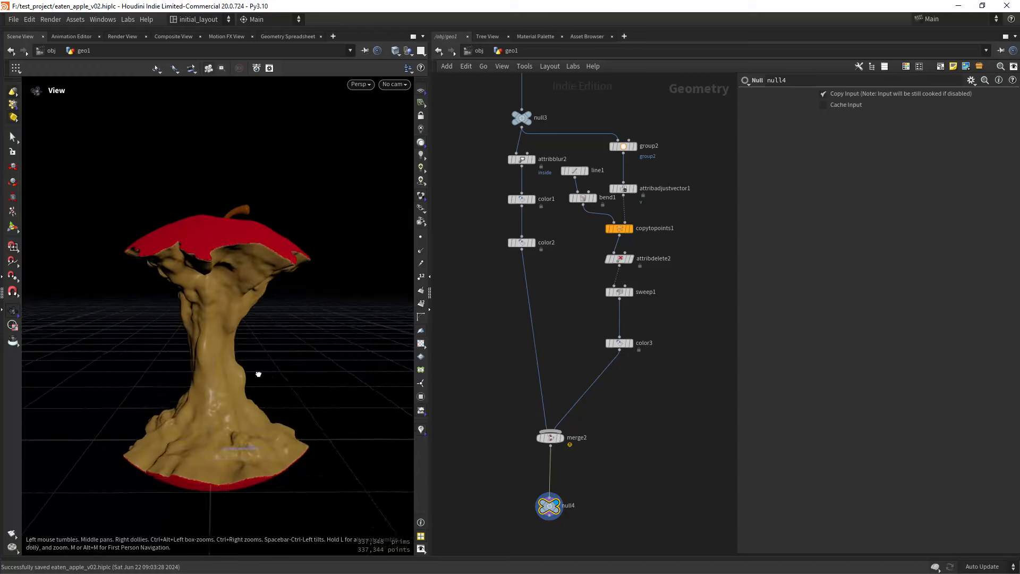
mouse_move(257, 374)
right_mouse_down()
mouse_move(264, 382)
mouse_move(269, 345)
mouse_move(259, 384)
right_mouse_up()
middle_click_drag(260, 384, 279, 365)
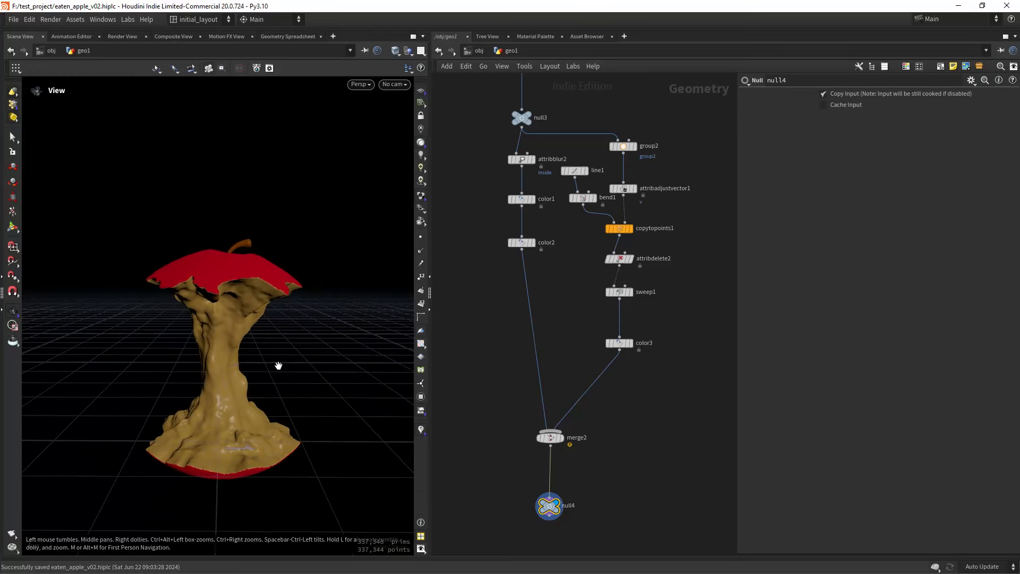